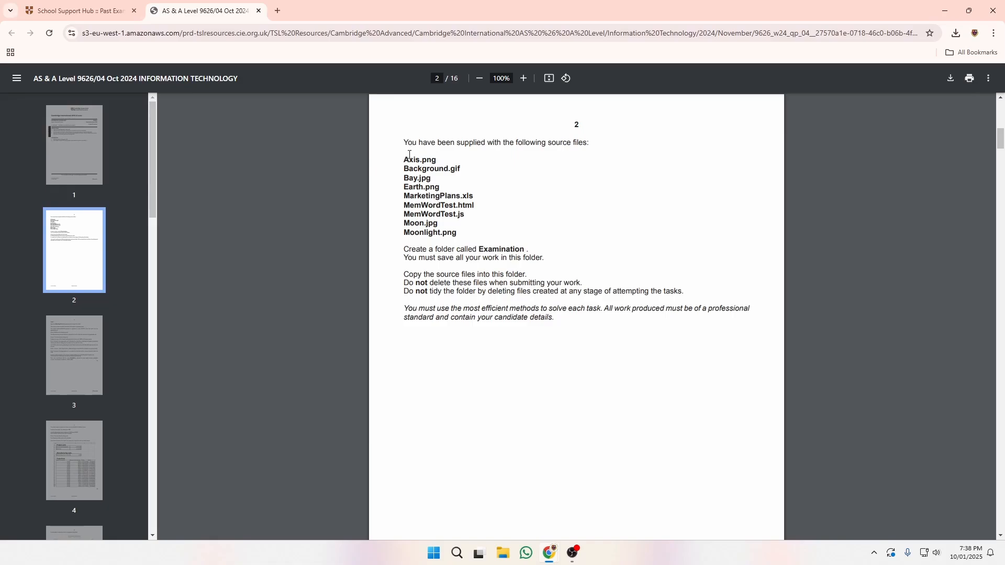
Read the source-file list on page 2 and open the Examination folder from the desktop.
drag(409, 155, 463, 235)
click(522, 215)
double_click(501, 250)
click(549, 553)
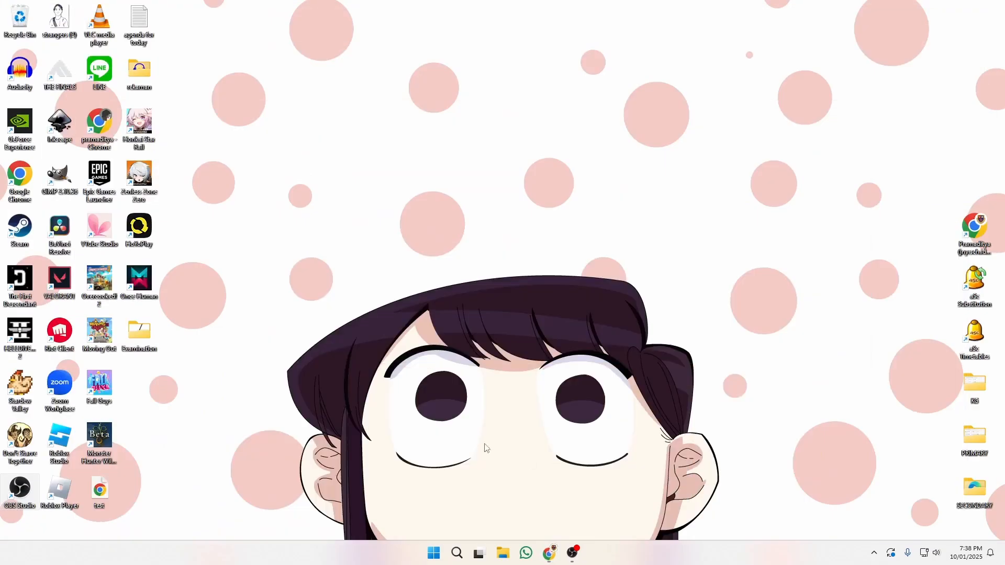
double_click(138, 332)
key(alt+Tab)
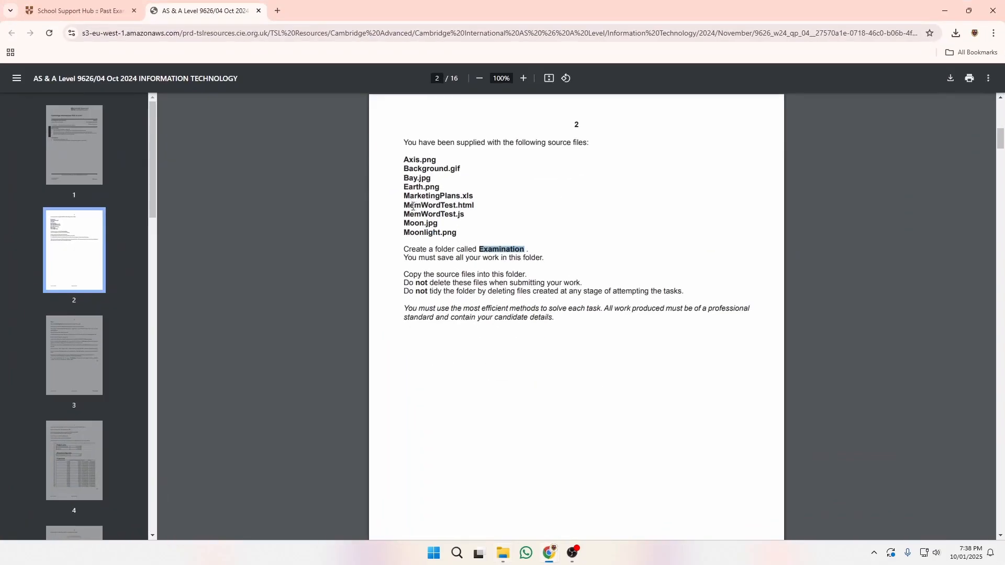
Note the first and last source files and the do-not-delete rules, then go to page 3.
drag(400, 162, 432, 161)
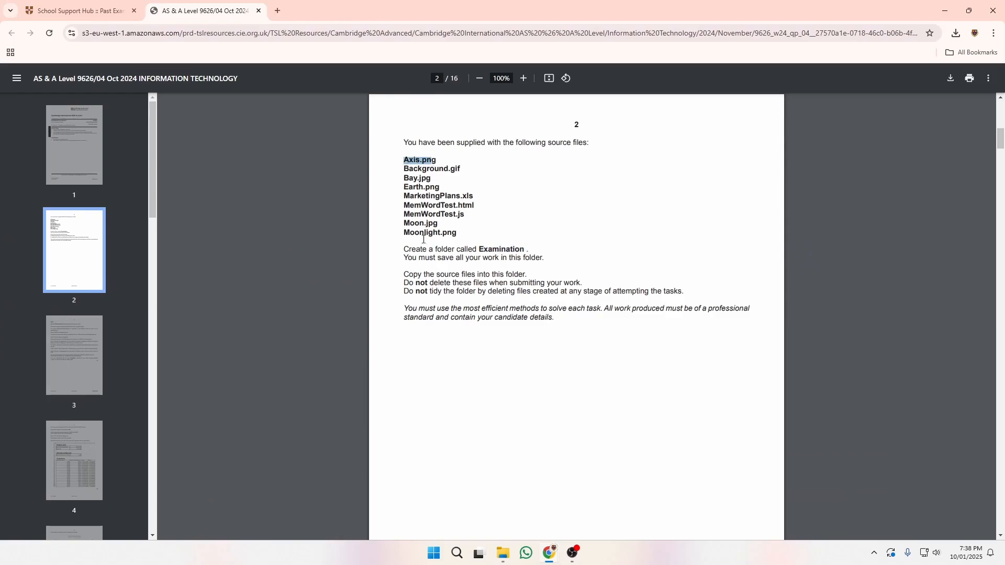
drag(420, 233, 444, 235)
scroll(549, 355, down, 1)
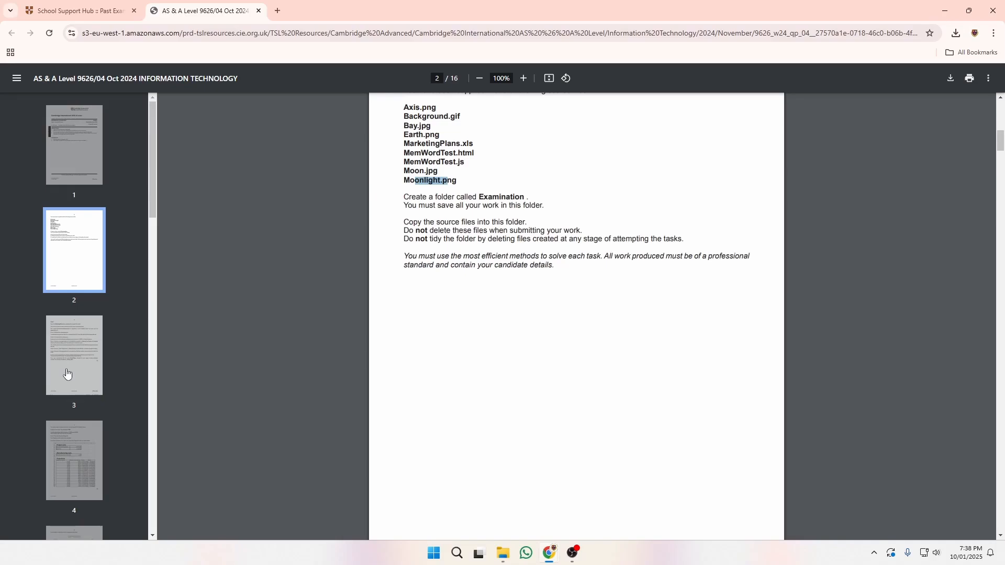
drag(403, 231, 583, 231)
click(465, 236)
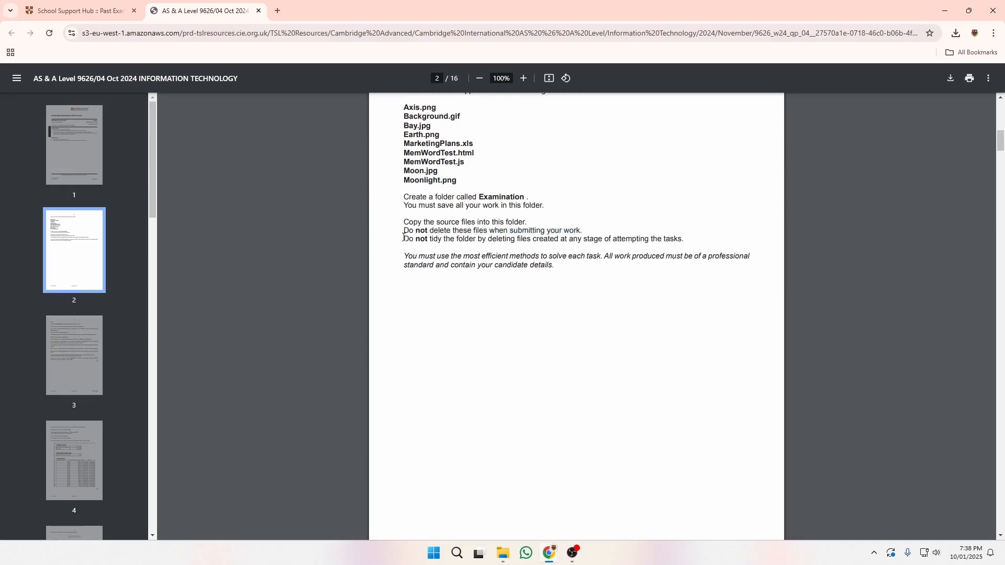
drag(403, 236, 684, 240)
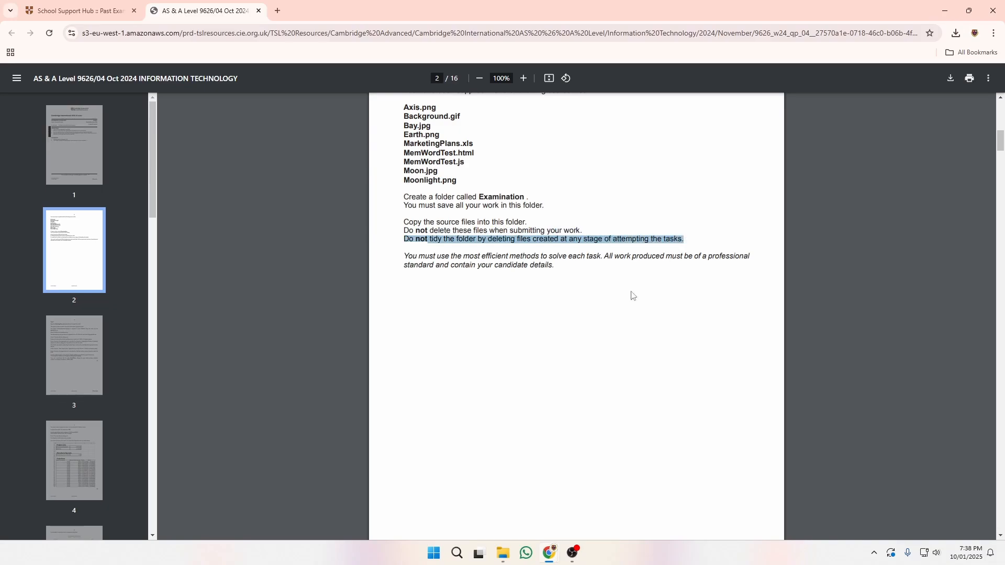
click(80, 355)
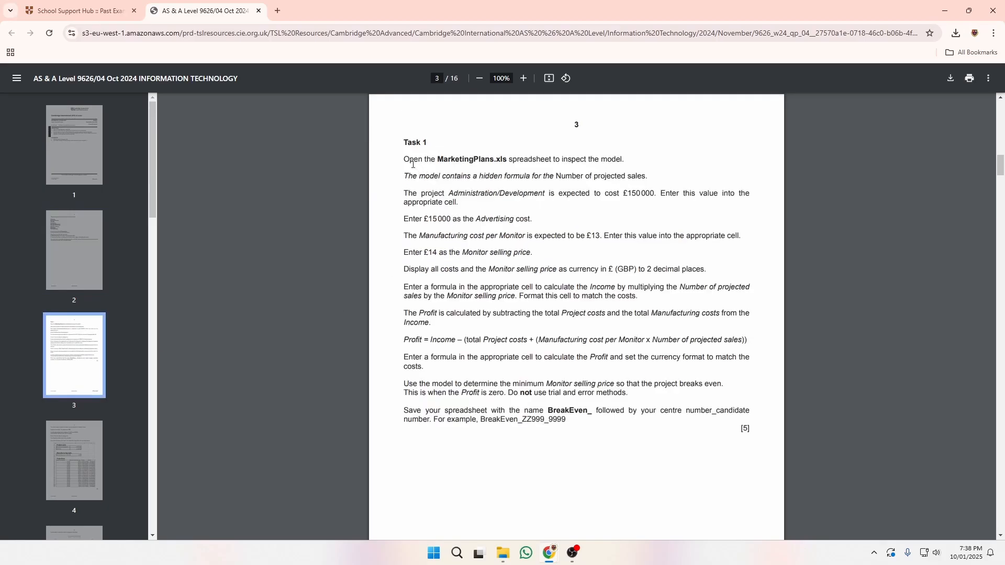
Open MarketingPlans.xls from the Examination folder in Excel.
drag(406, 158, 502, 158)
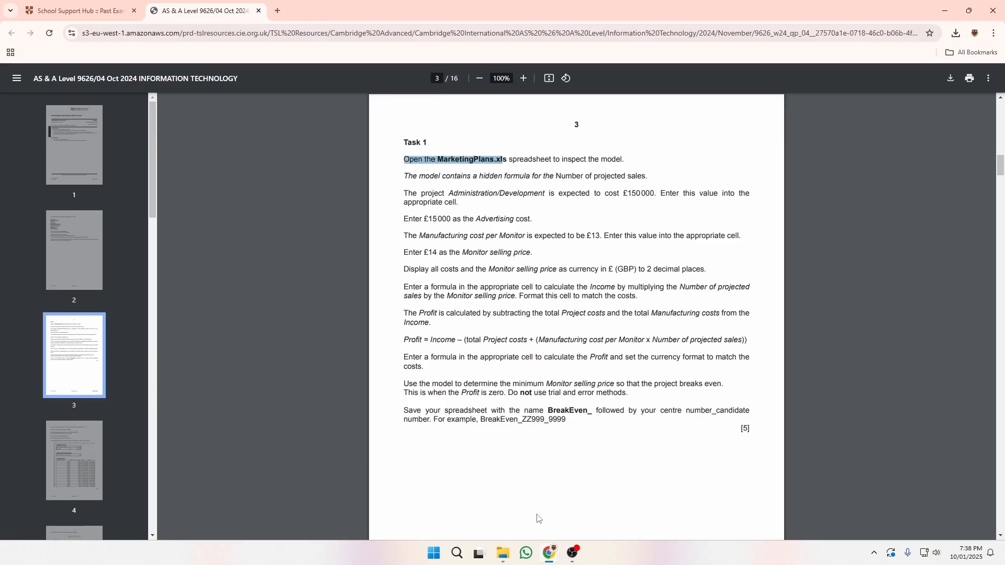
click(502, 553)
double_click(353, 108)
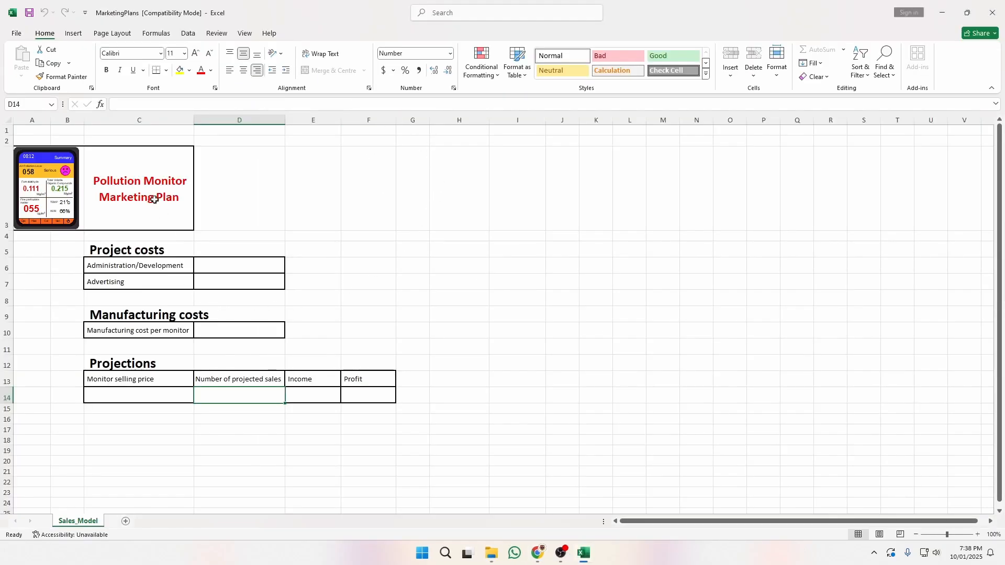
Reread the hidden-formula and Administration/Development cost instructions, then return to Excel.
key(alt+Tab)
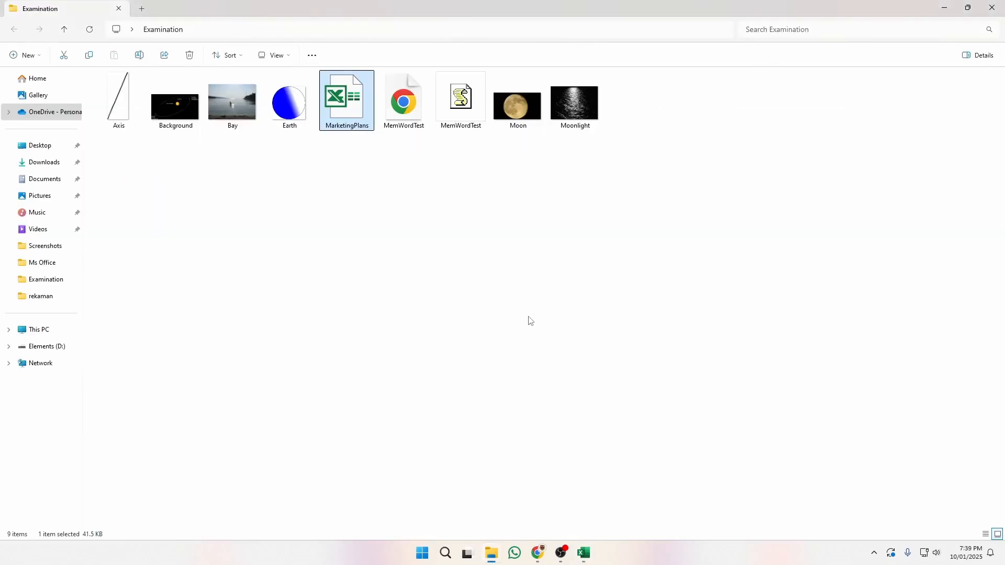
key(alt+Tab)
key(alt+Tab)
key(alt+Tab)
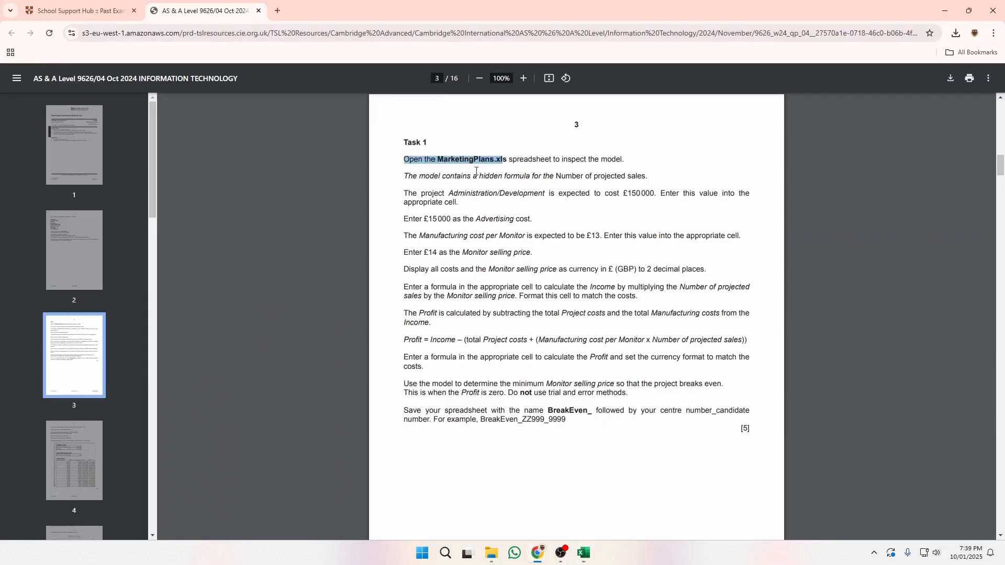
drag(429, 177, 636, 175)
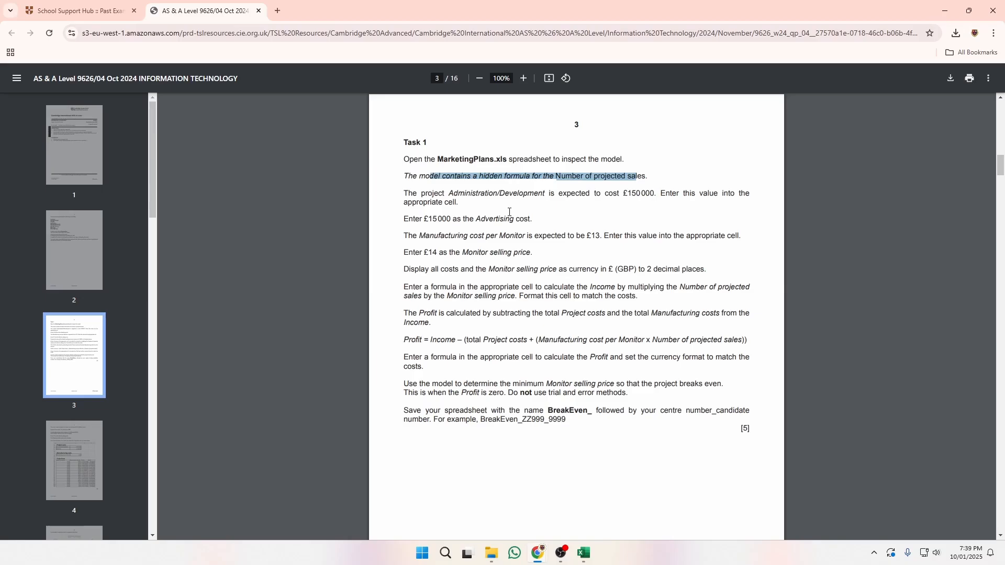
click(477, 208)
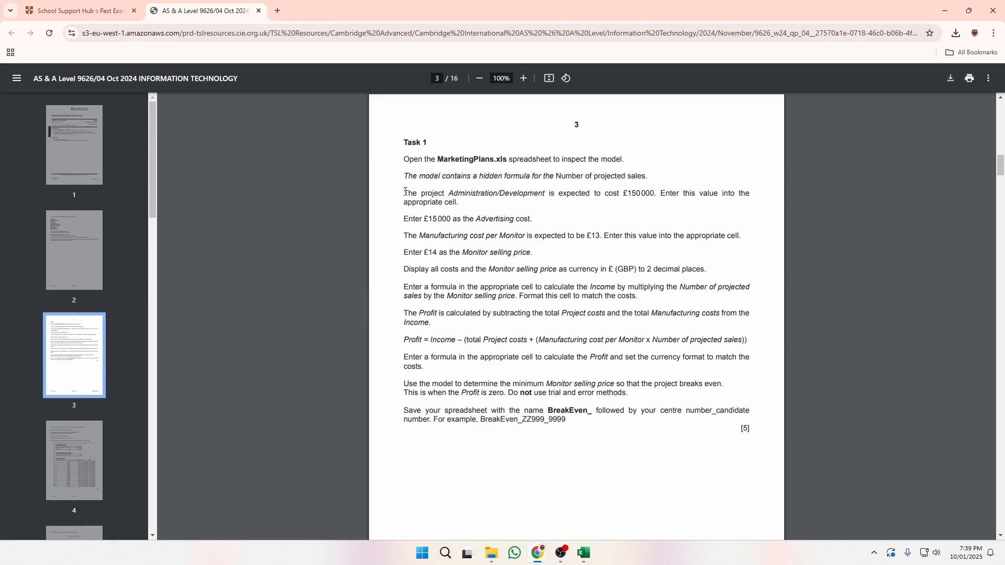
drag(404, 191, 661, 191)
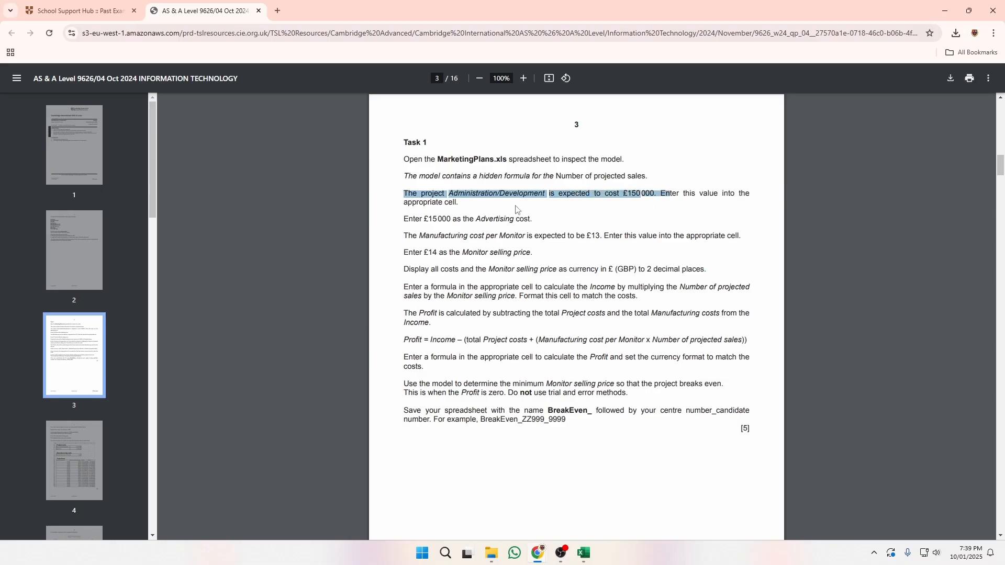
key(alt+Tab)
Enter 150000 as the Administration/Development cost in D6.
click(270, 275)
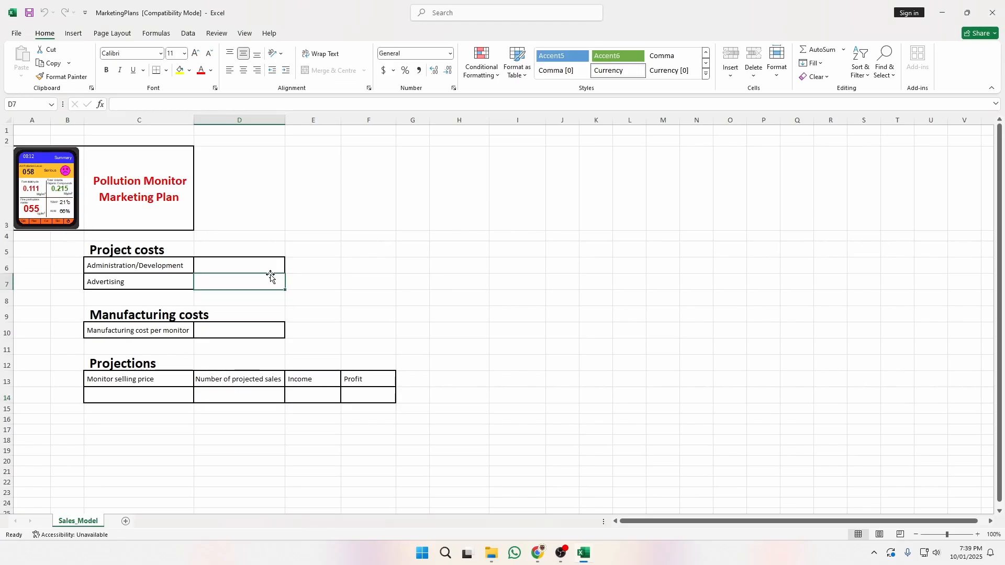
click(272, 269)
text(150)
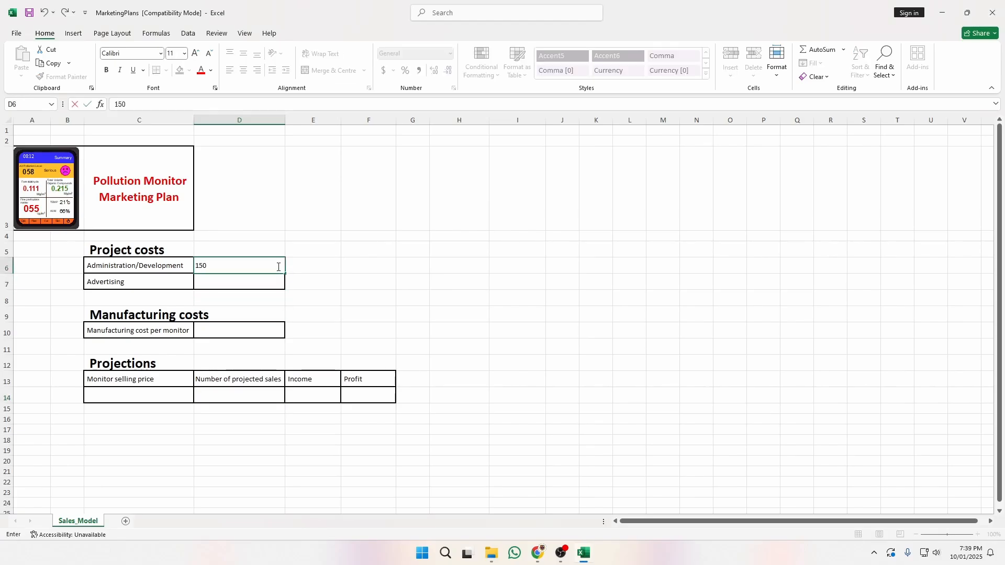
text(000)
key(Return)
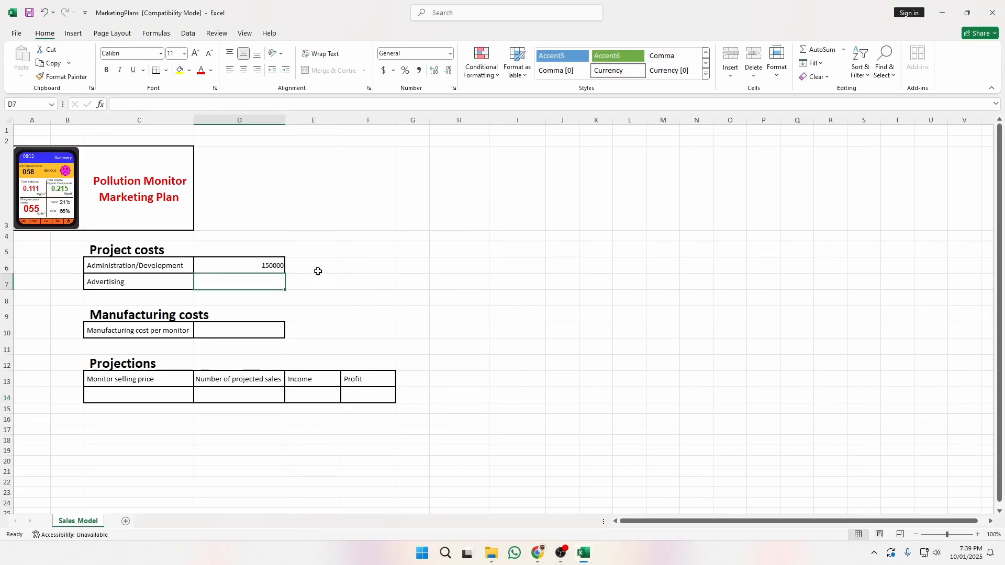
key(alt+Tab)
click(630, 190)
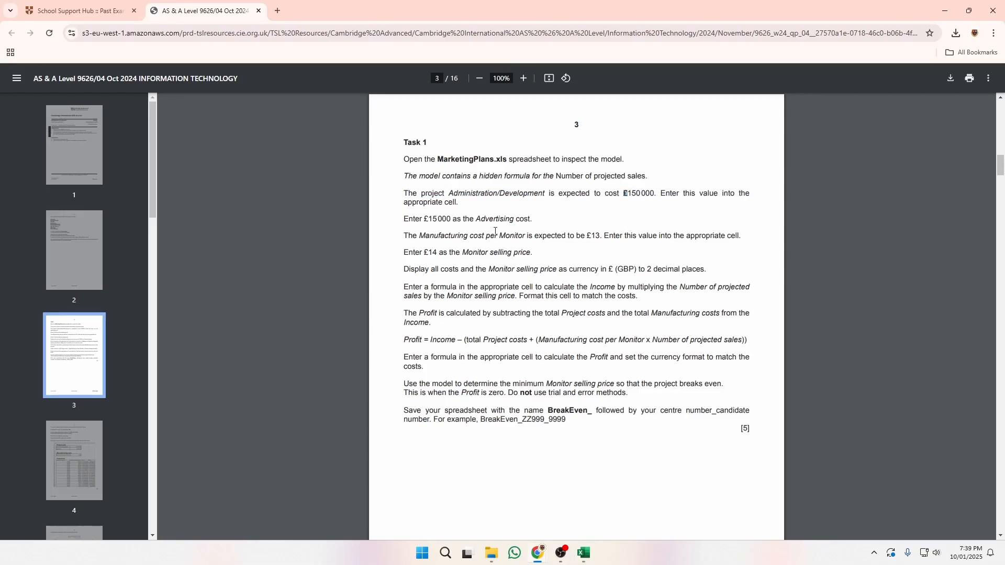
key(alt+Tab)
Select cost cells D6, D7, D10 together with C14:F14.
click(273, 265)
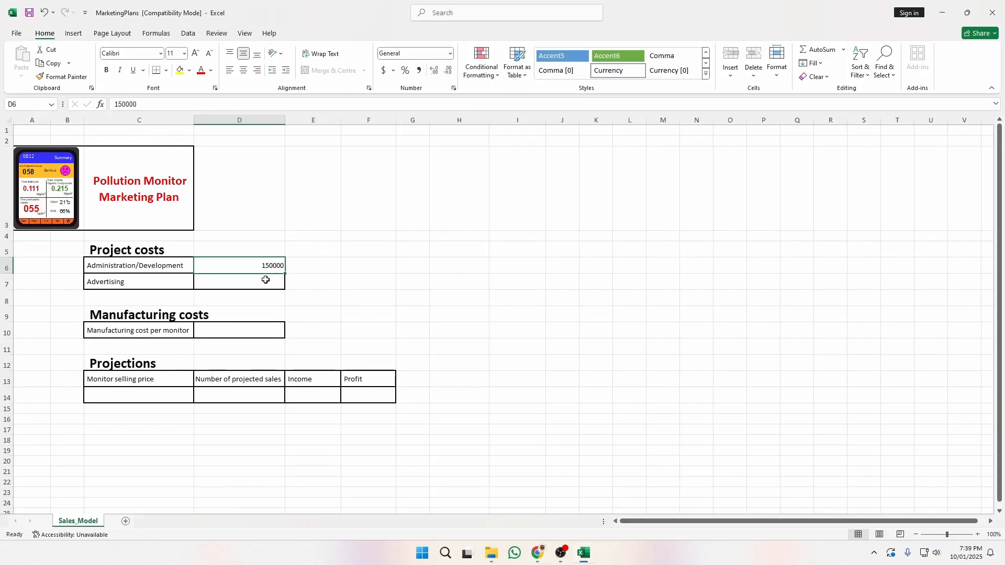
drag(267, 274, 297, 283)
click(269, 266)
ctrl+click(268, 286)
ctrl+click(270, 328)
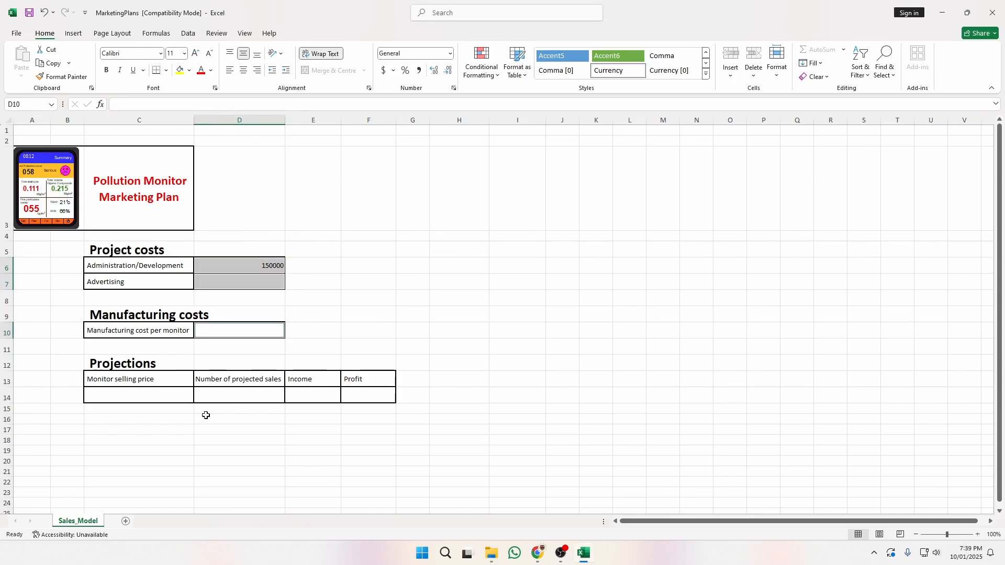
ctrl+click(195, 397)
ctrl+click(146, 389)
ctrl+click(294, 394)
ctrl+click(387, 392)
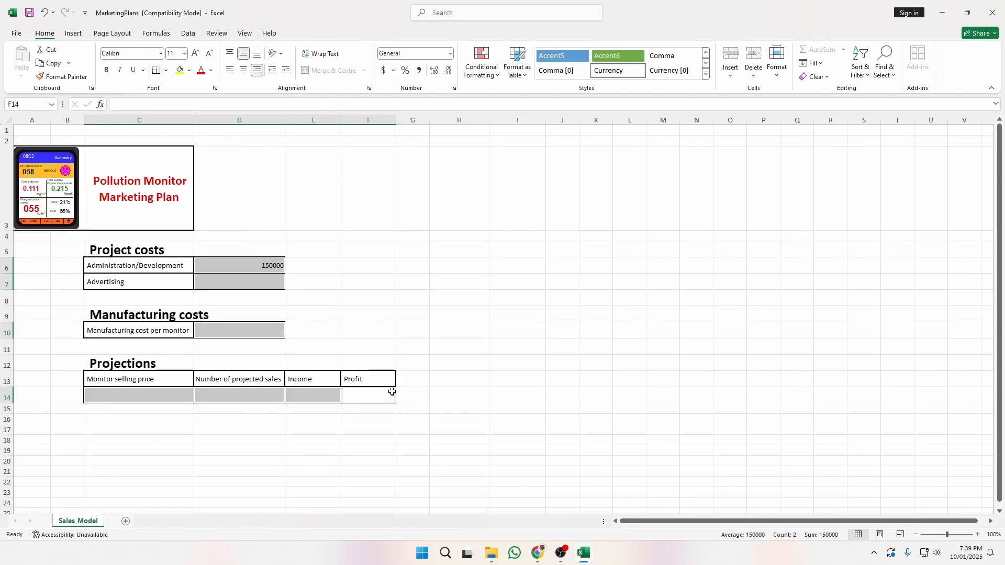
Format the selected cells as Currency with the £ English (United Kingdom) symbol.
right_click(330, 397)
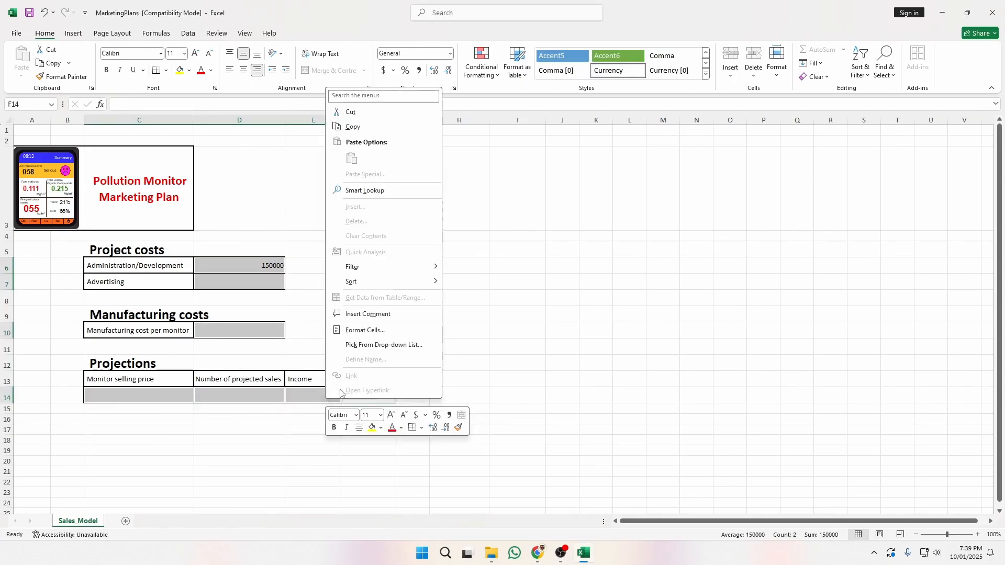
click(365, 330)
click(277, 257)
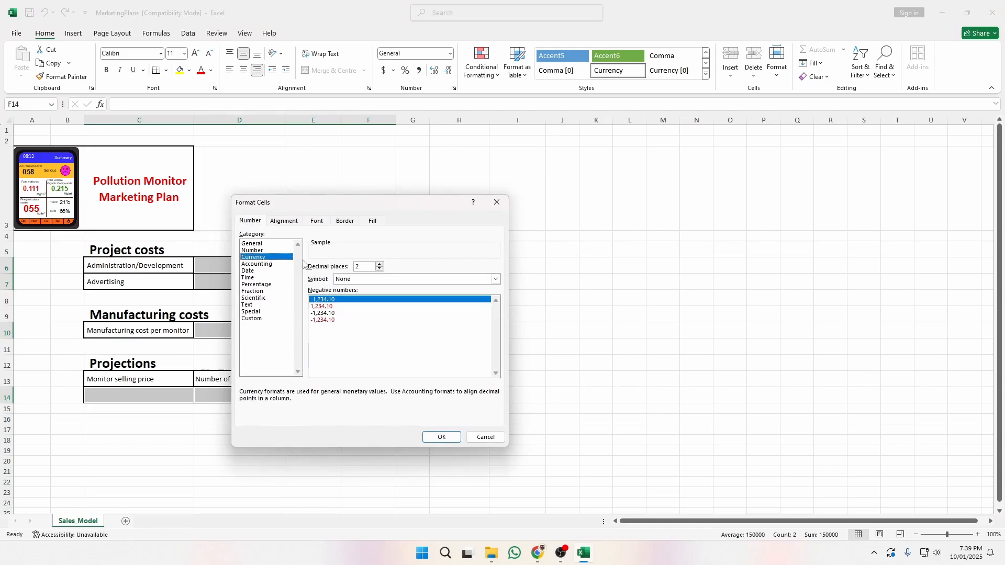
click(496, 279)
scroll(406, 385, down, 5)
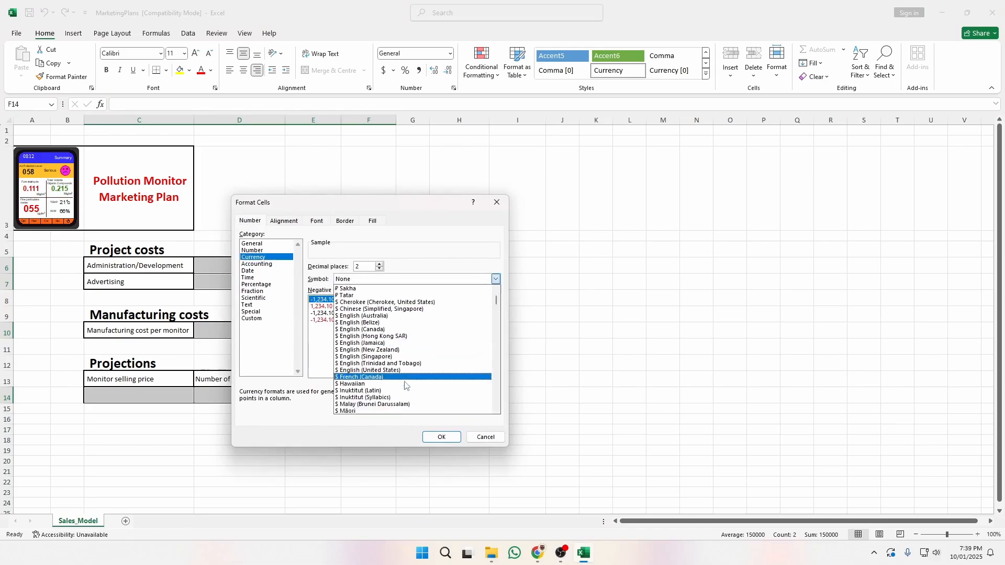
scroll(407, 385, down, 5)
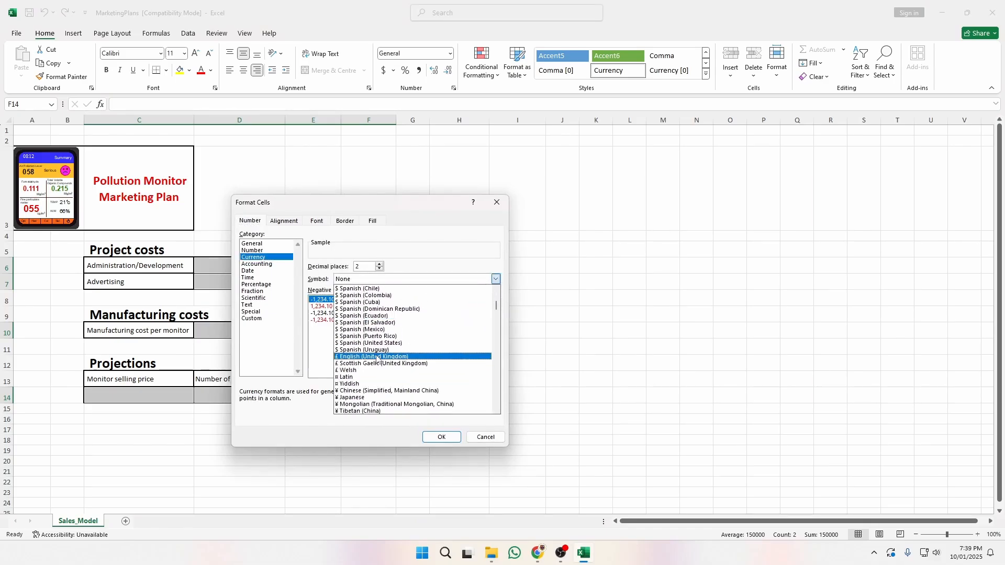
click(376, 359)
click(437, 437)
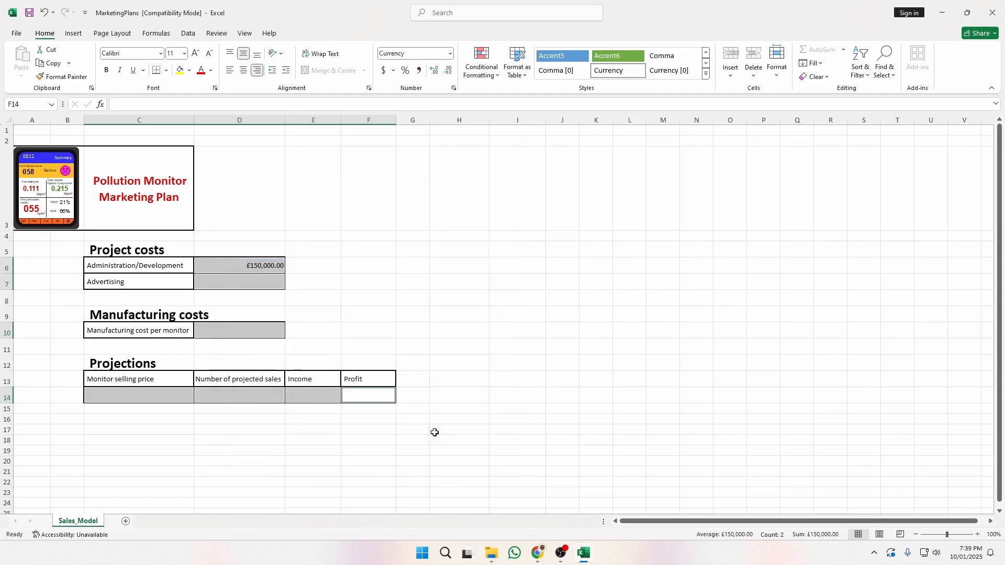
click(368, 298)
Enter 15000 as the Advertising cost in D7.
click(254, 284)
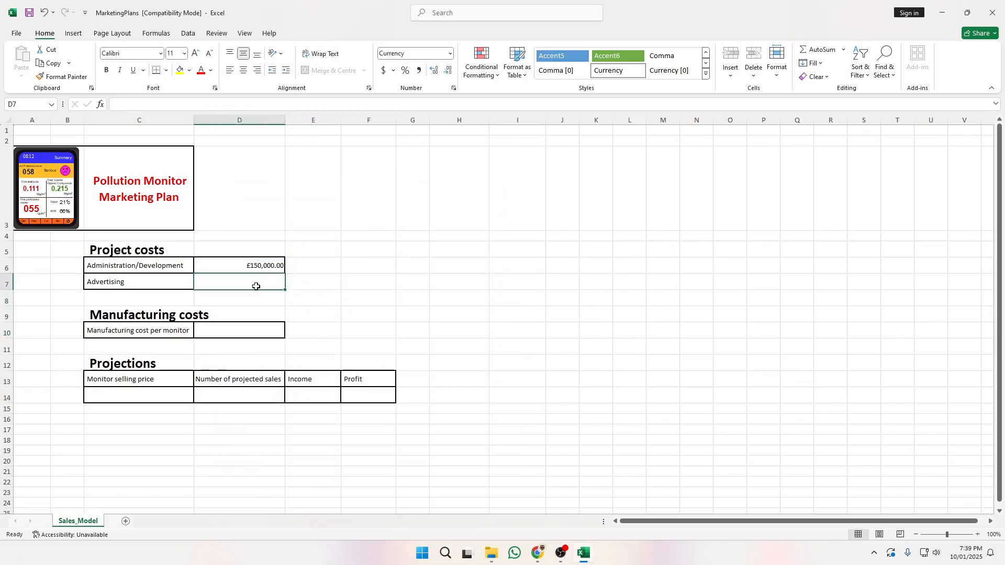
key(alt+Tab)
drag(425, 219, 452, 219)
key(alt+Tab)
text(15000)
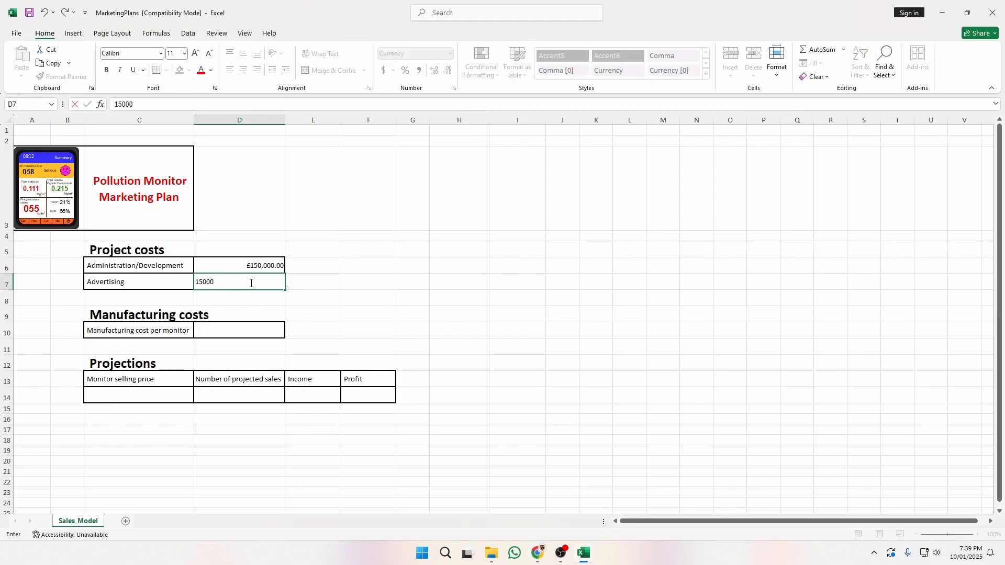
key(Return)
Enter manufacturing cost 13 in D10 and selling price 14 in C14, then check projected sales.
key(alt+Tab)
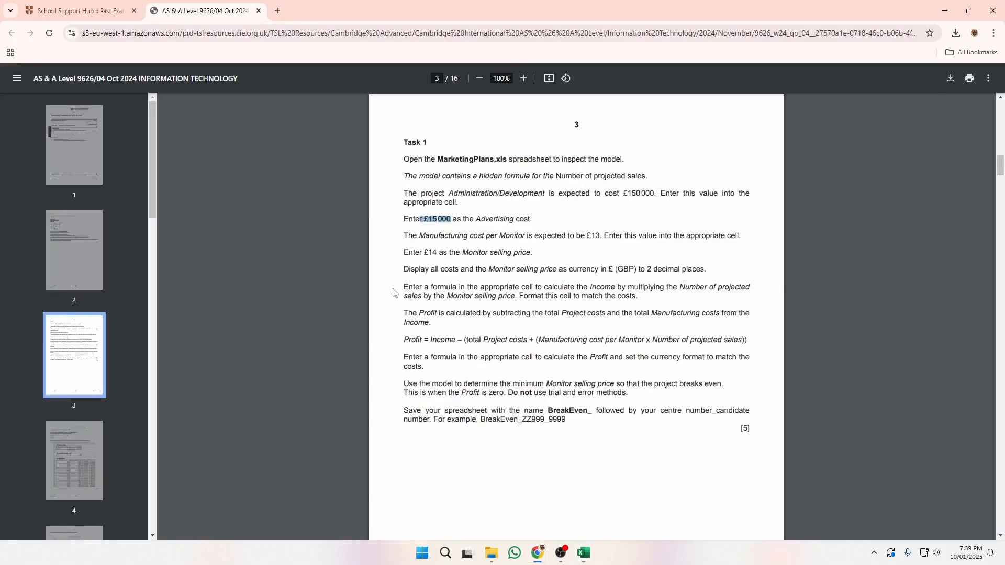
drag(404, 236, 616, 244)
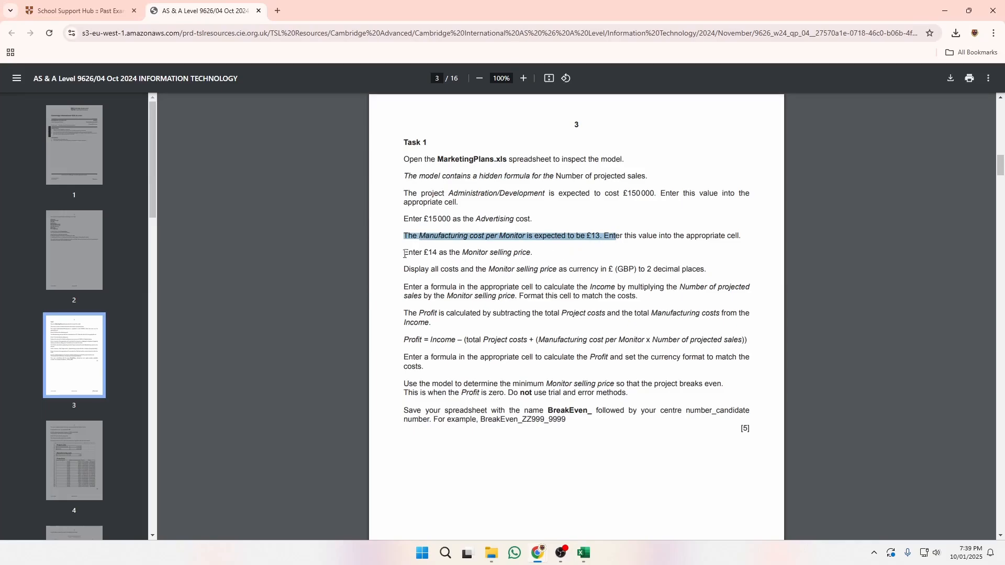
drag(404, 255, 532, 252)
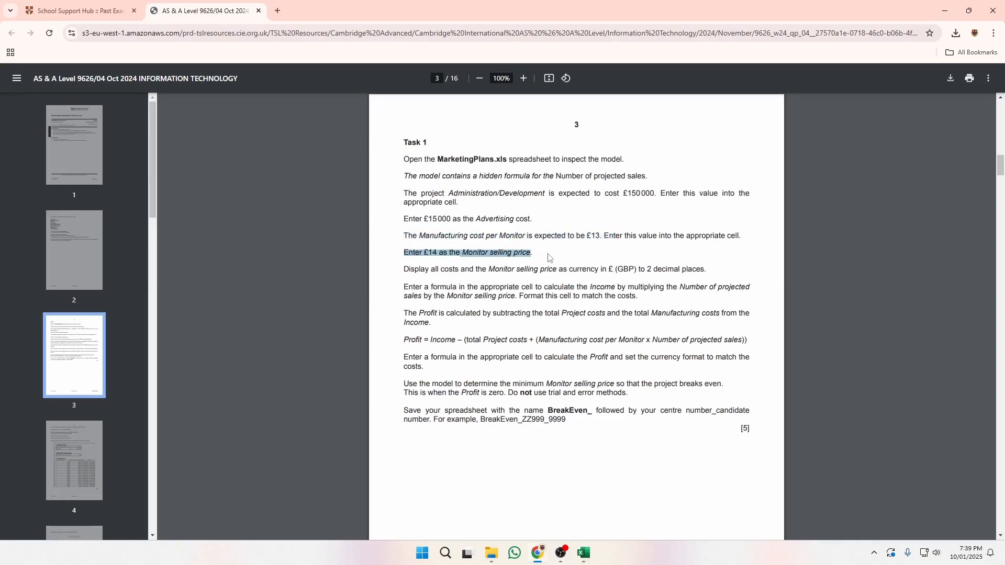
key(alt+Tab)
click(272, 329)
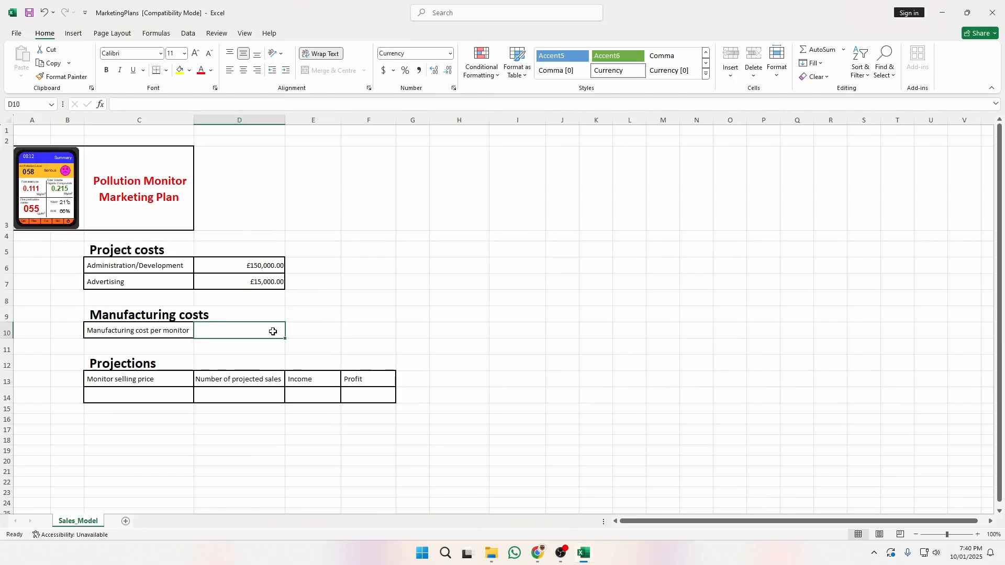
text(13)
click(181, 399)
text(1)
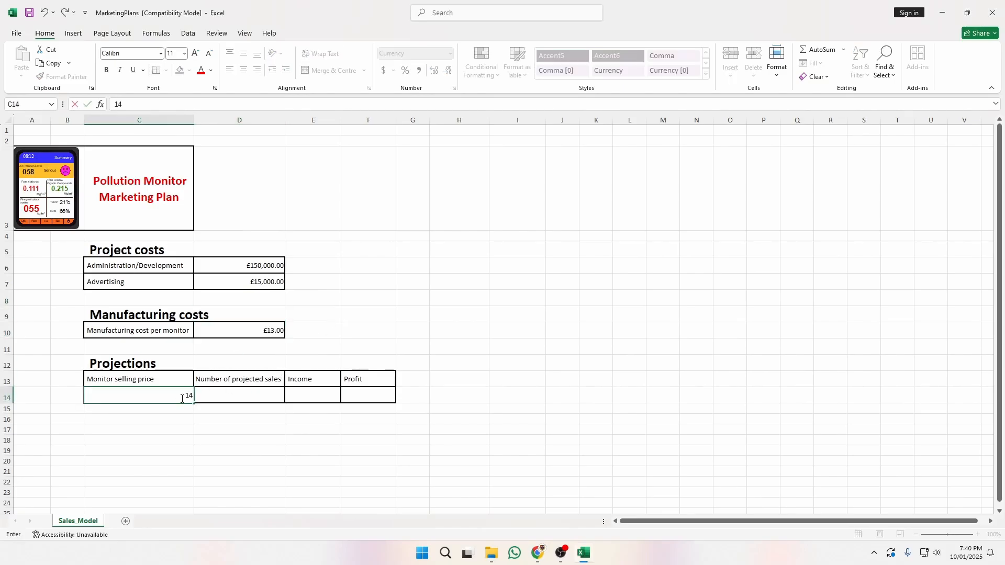
text(4)
click(269, 460)
click(273, 399)
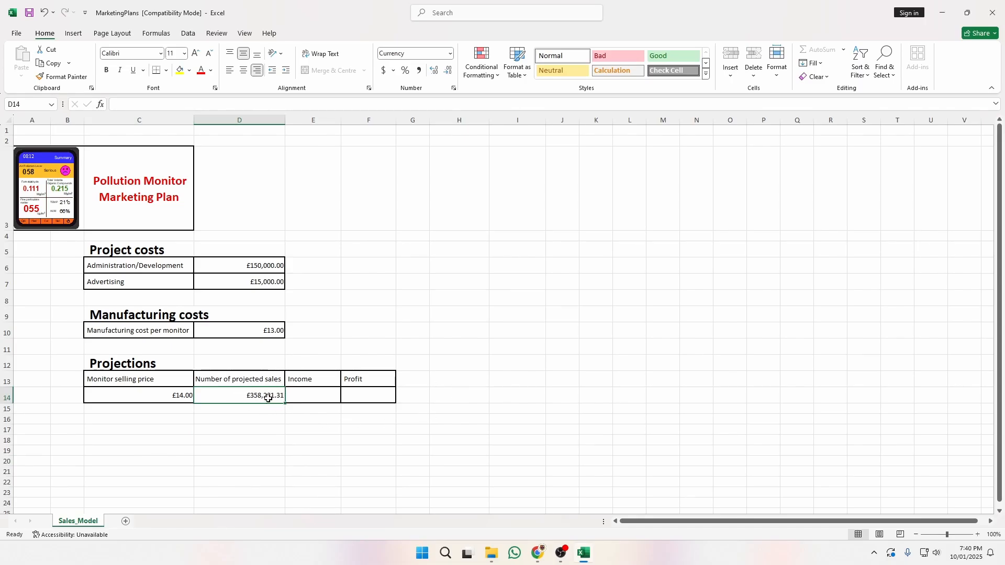
key(alt+Tab)
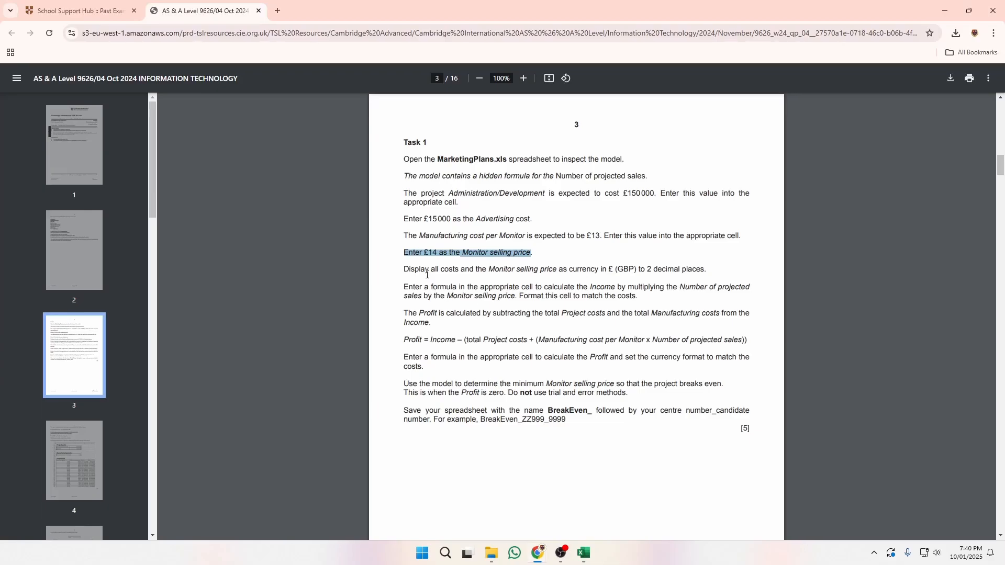
drag(404, 269, 707, 271)
click(583, 291)
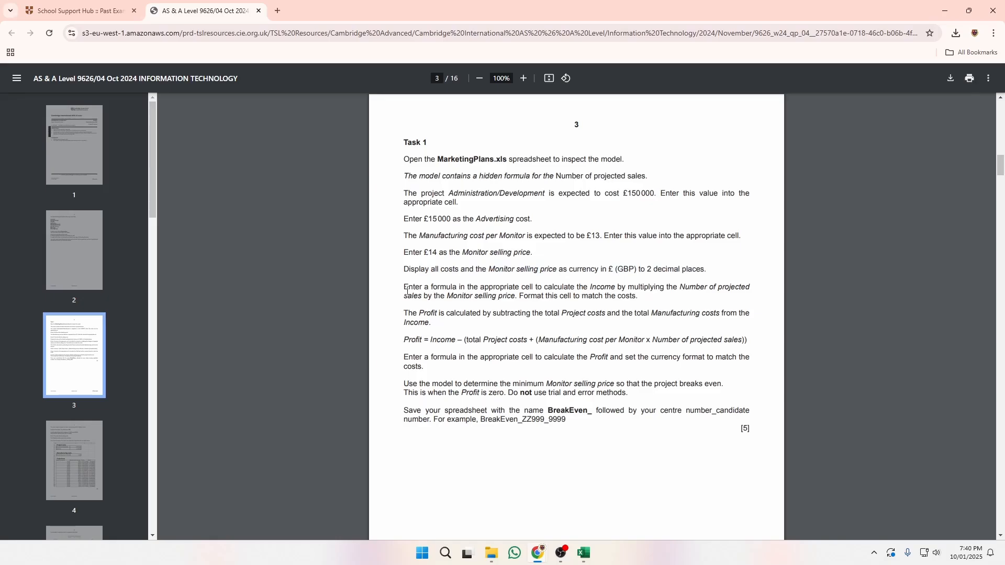
drag(403, 288, 640, 299)
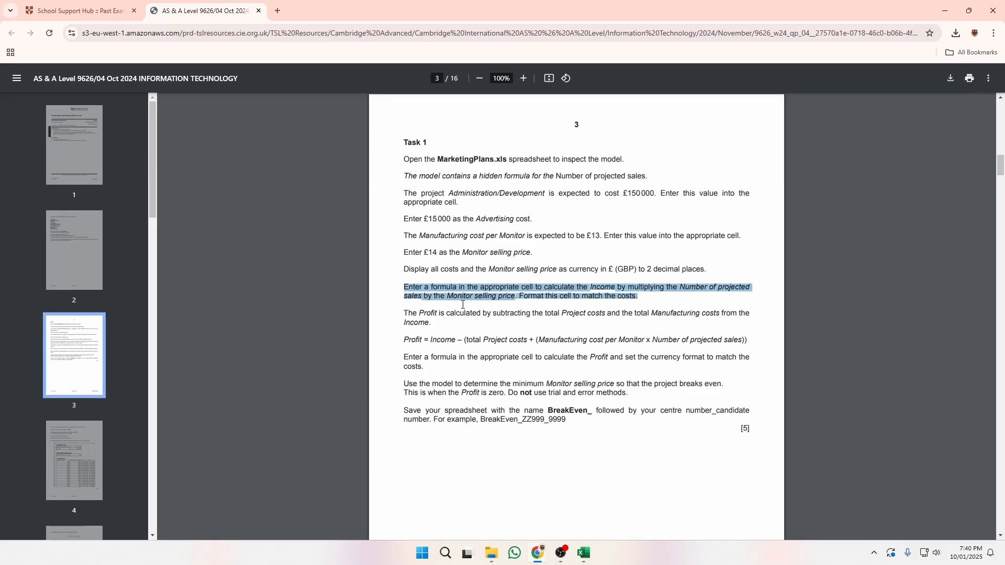
click(440, 302)
drag(448, 291, 510, 294)
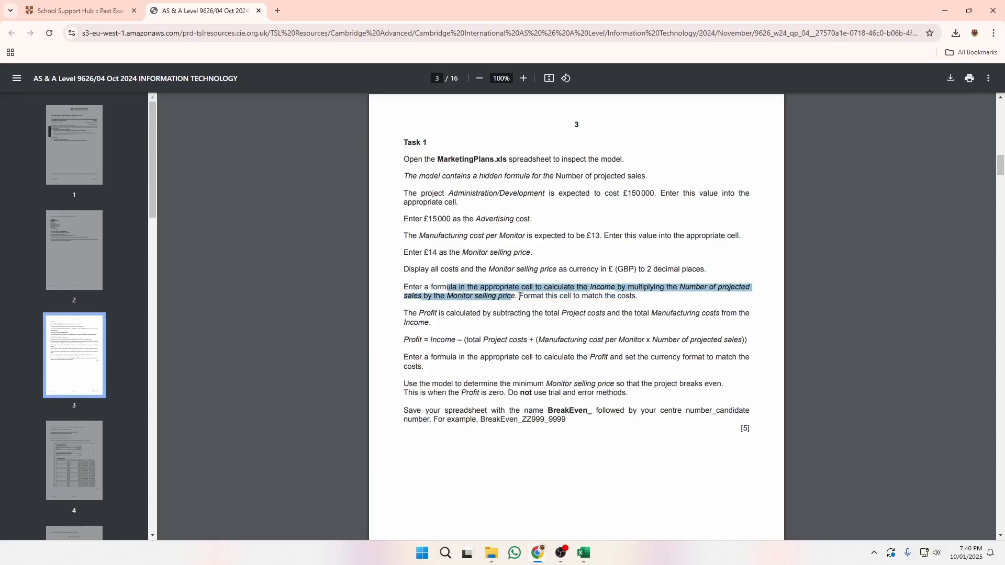
click(519, 296)
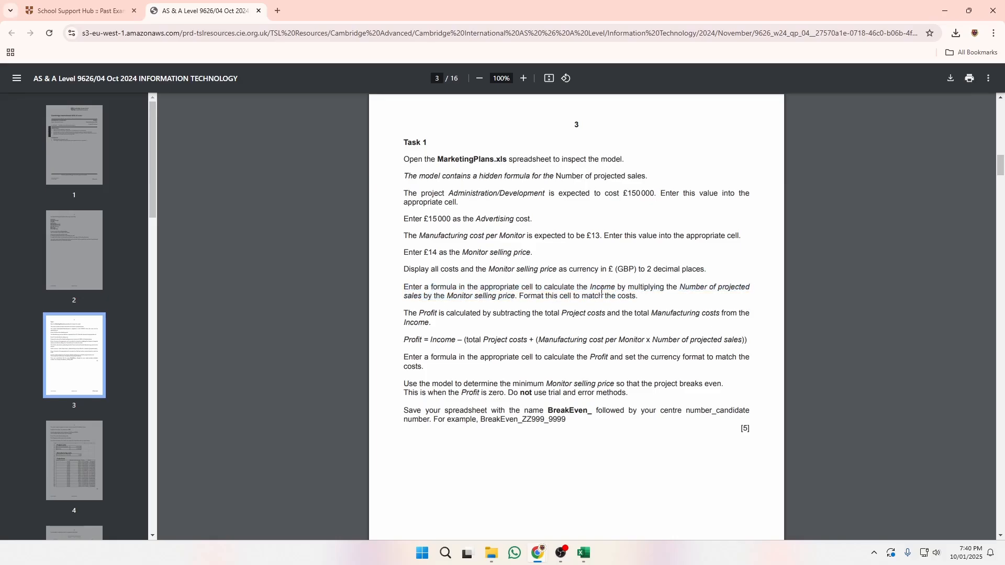
double_click(601, 287)
click(679, 289)
drag(681, 286, 735, 285)
click(426, 296)
double_click(500, 296)
key(alt+Tab)
Enter =D14*C14 in Income cell E14, giving £5,015,098.36, then read the Profit instruction.
click(309, 403)
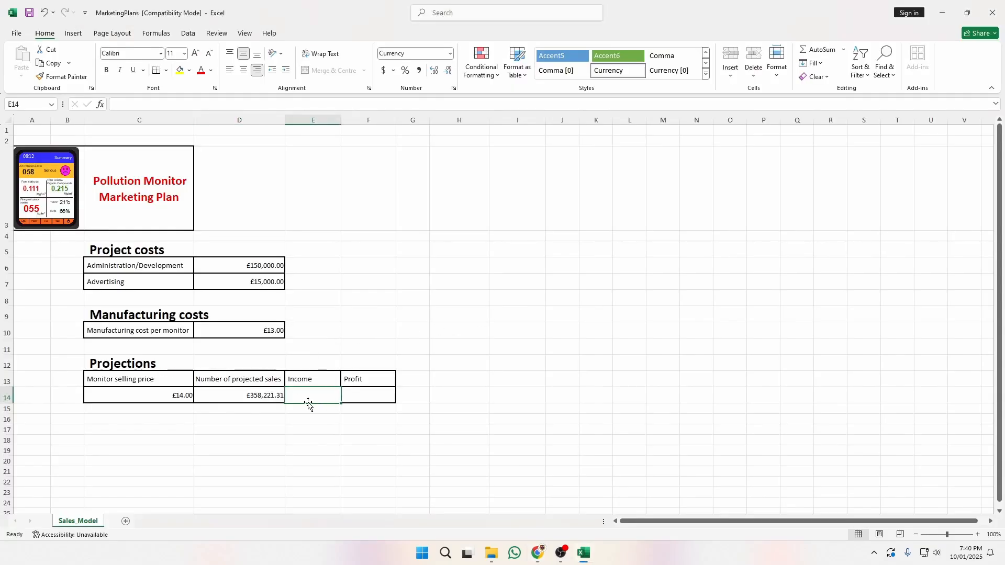
text(=)
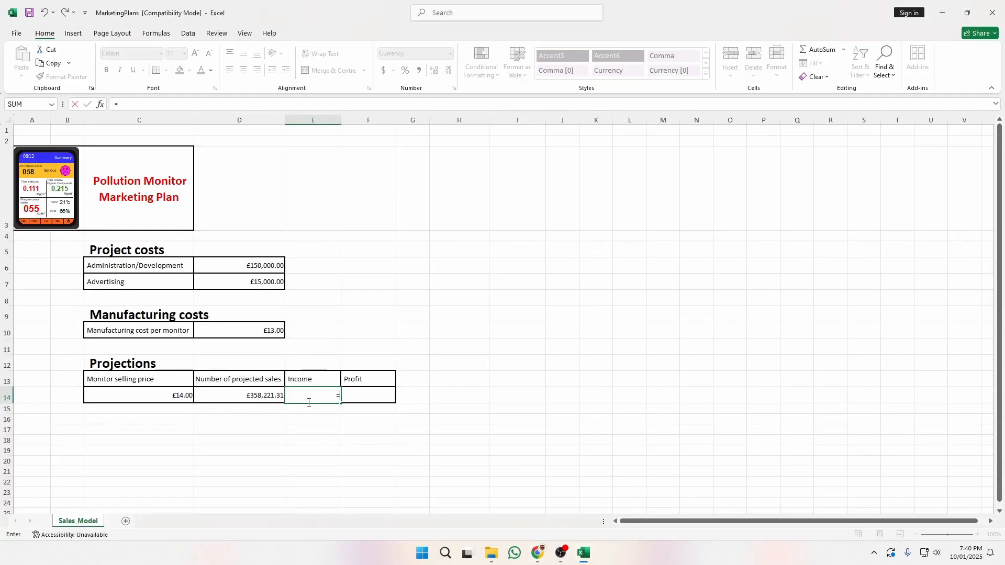
click(256, 397)
text(*)
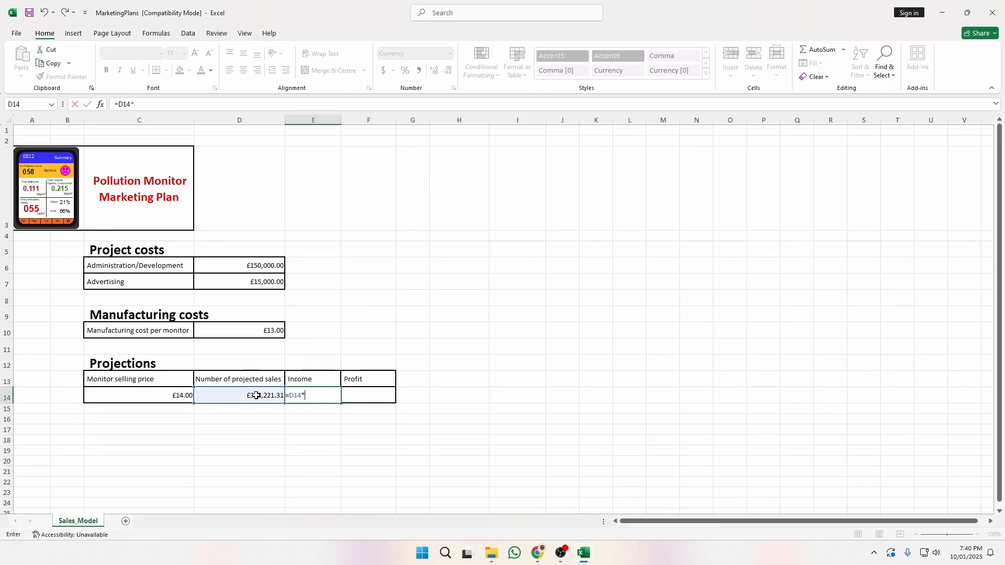
click(169, 391)
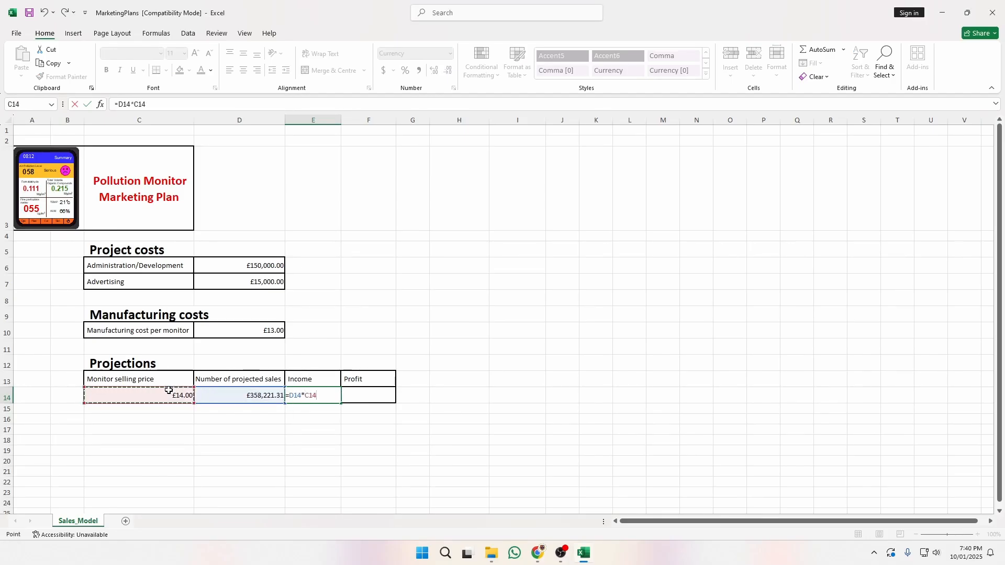
key(Return)
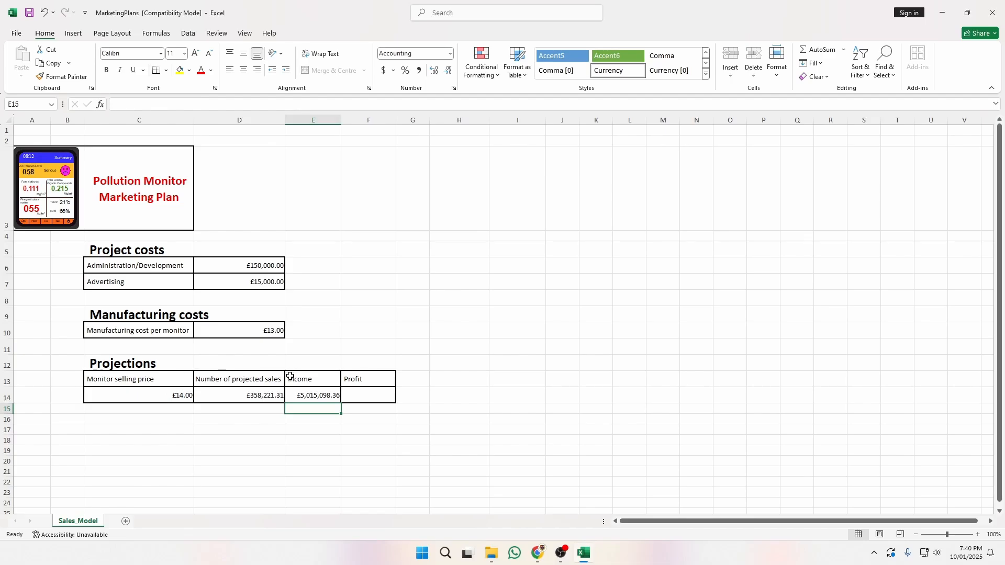
key(alt+Tab)
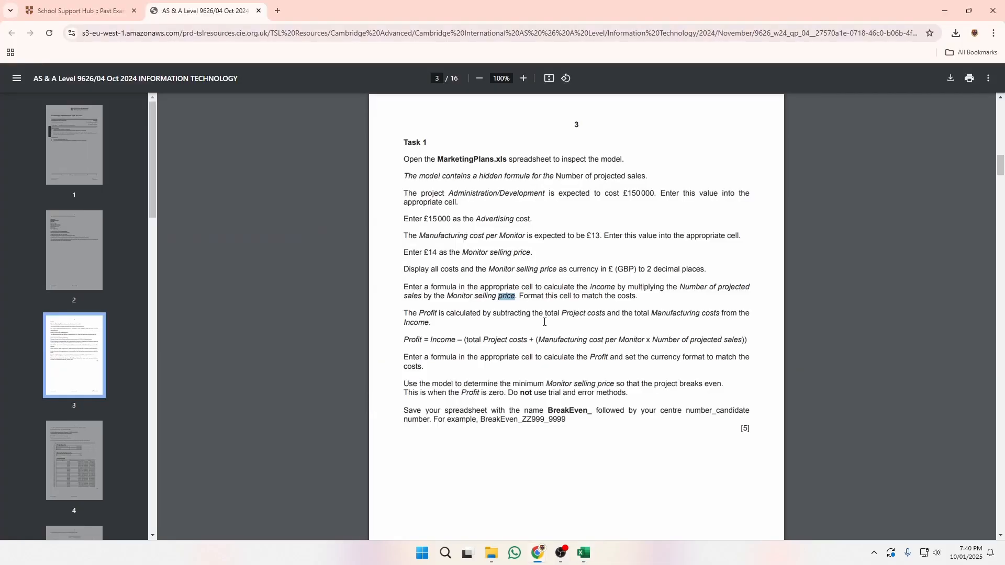
drag(404, 314, 739, 314)
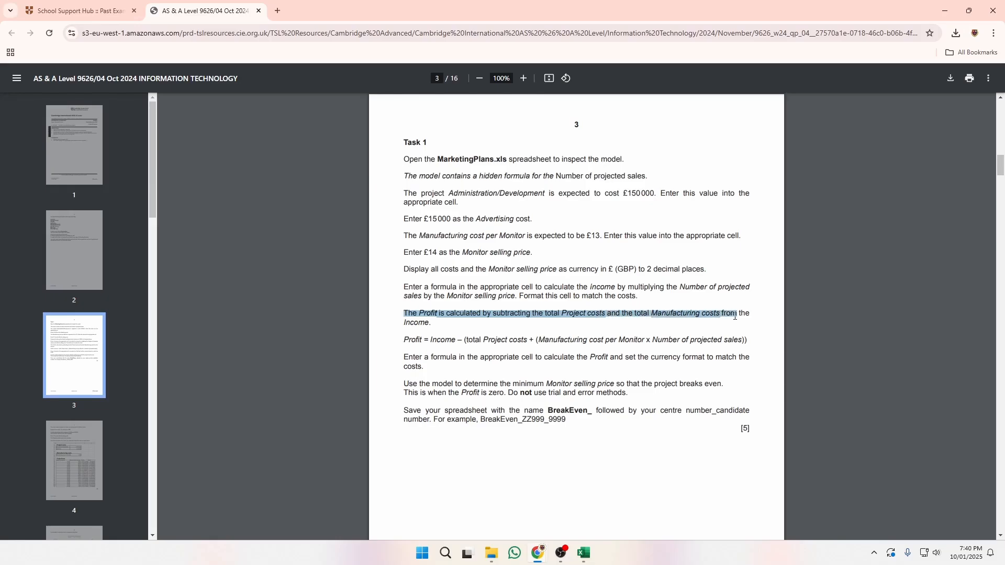
Read the Profit formula line and its total Project costs part, then return to Excel.
click(599, 338)
drag(403, 340, 743, 340)
click(457, 334)
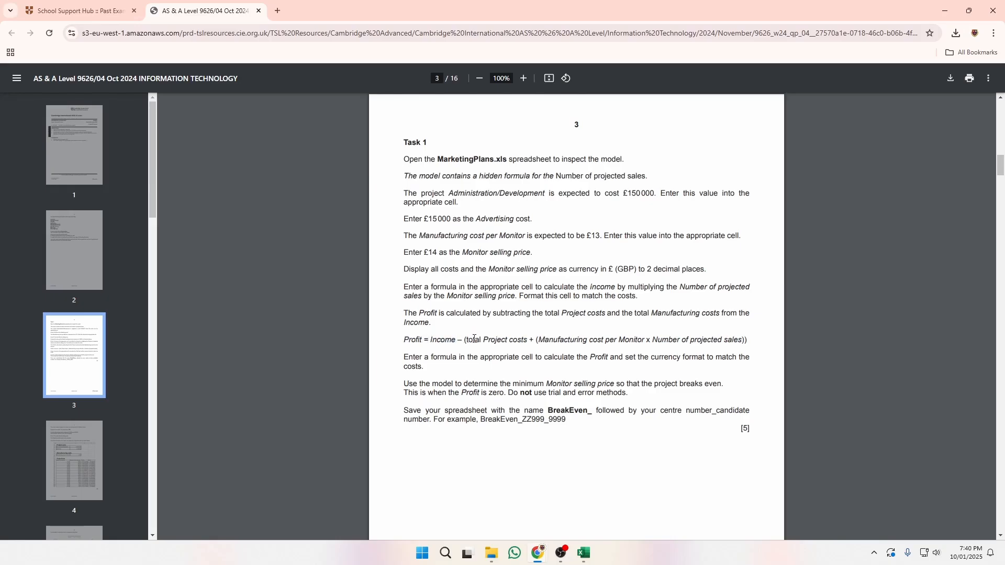
drag(464, 340, 741, 346)
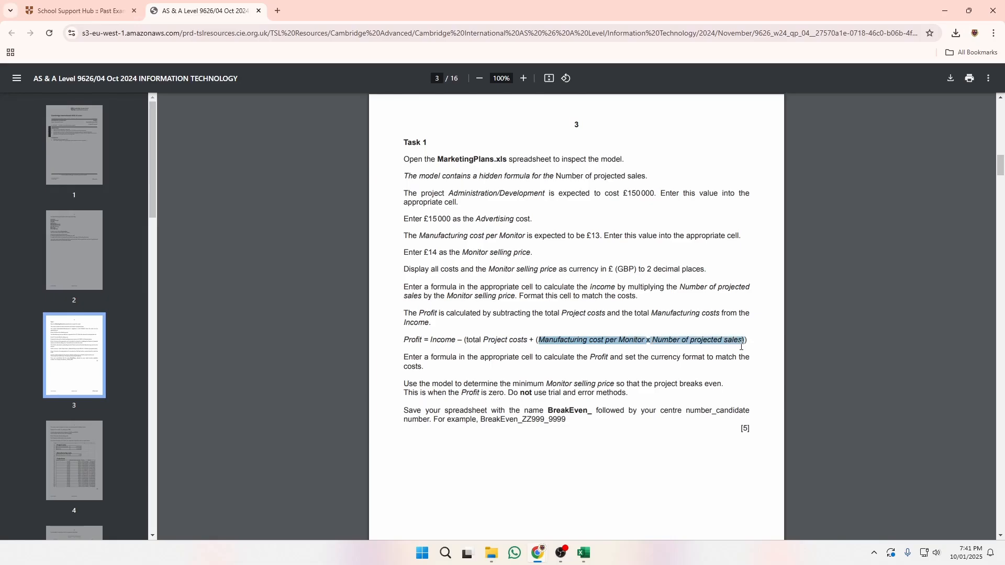
key(alt+Tab)
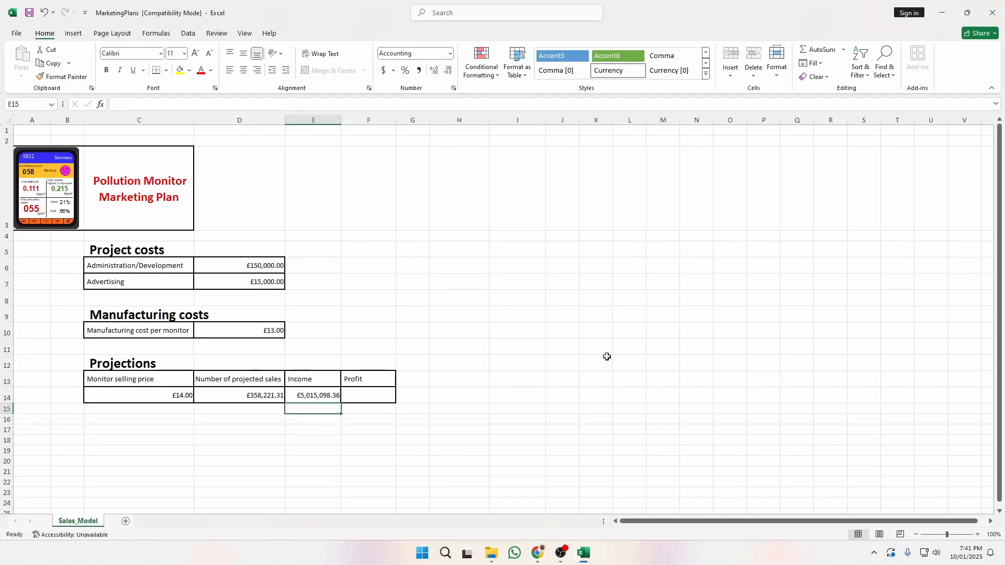
Enter =E14-(D6+D7+(D14*D10)) in Profit cell F14, giving £193,221.31.
click(383, 402)
text(=)
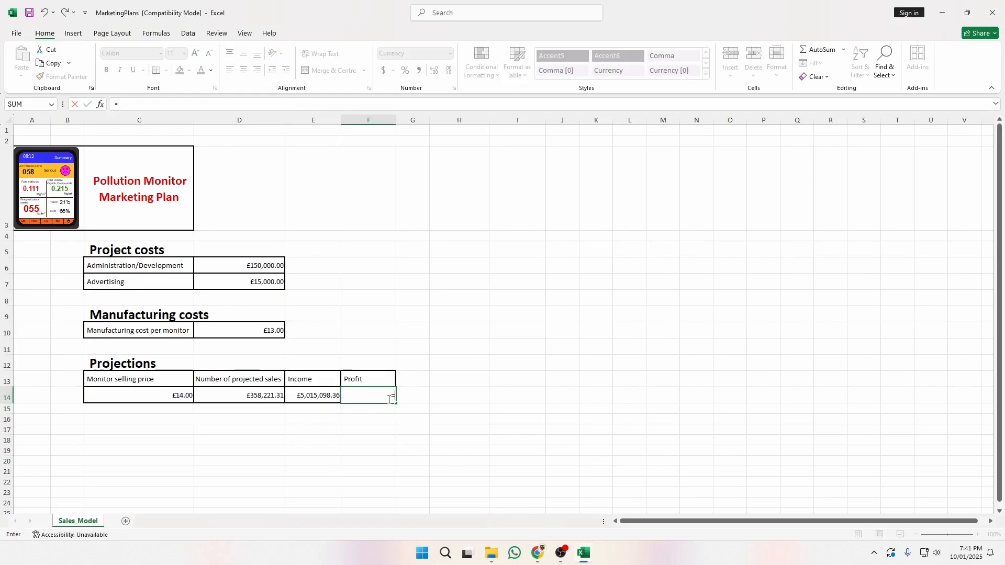
click(332, 397)
text(-)
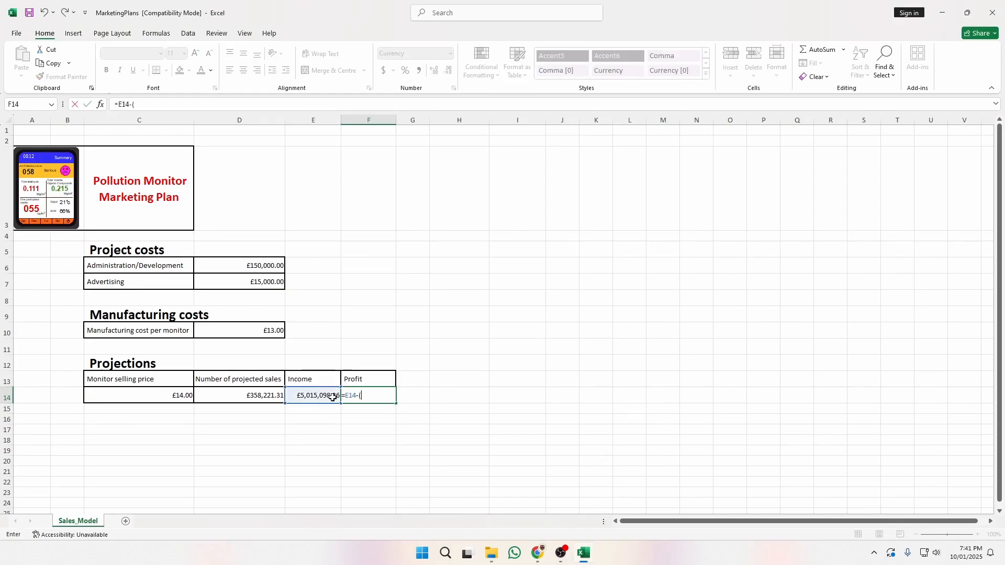
text(()
drag(265, 266, 277, 283)
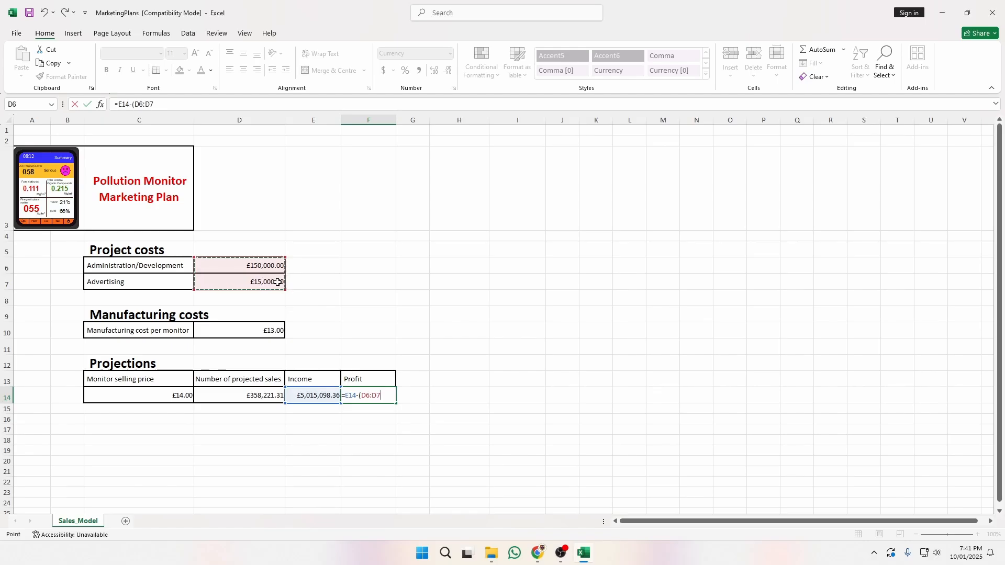
click(371, 396)
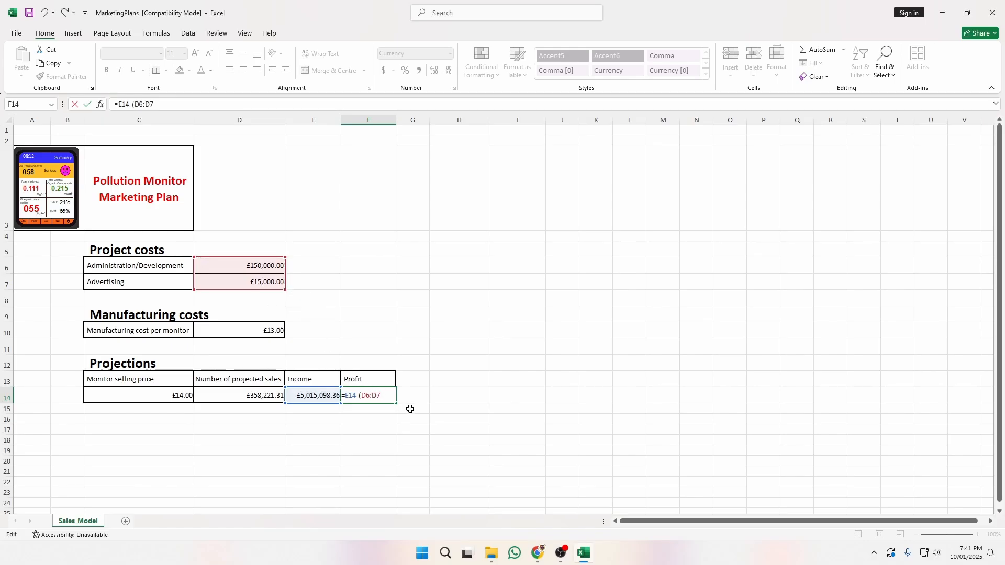
key(Delete)
text(+D7)
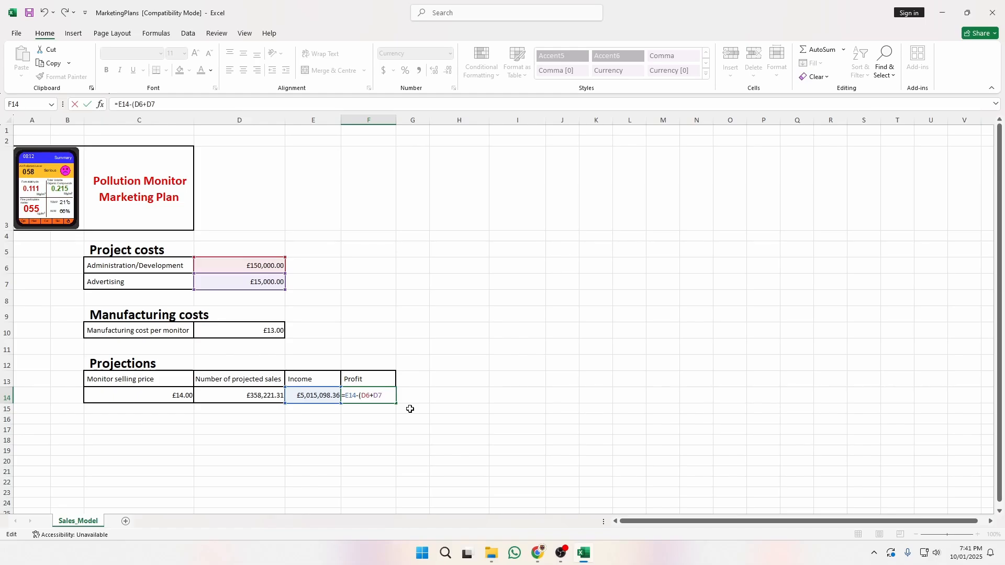
text(+()
click(267, 397)
text(*)
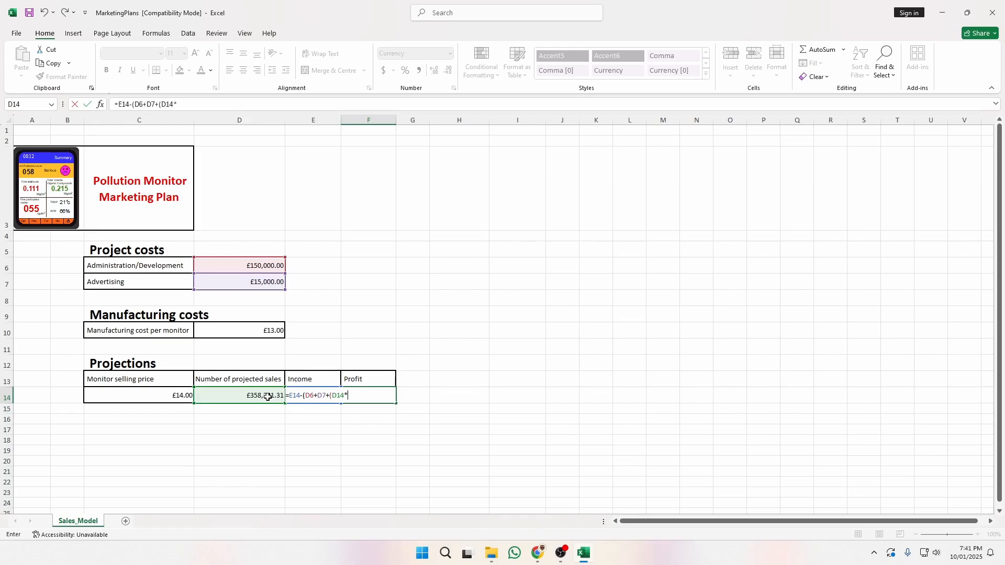
click(242, 332)
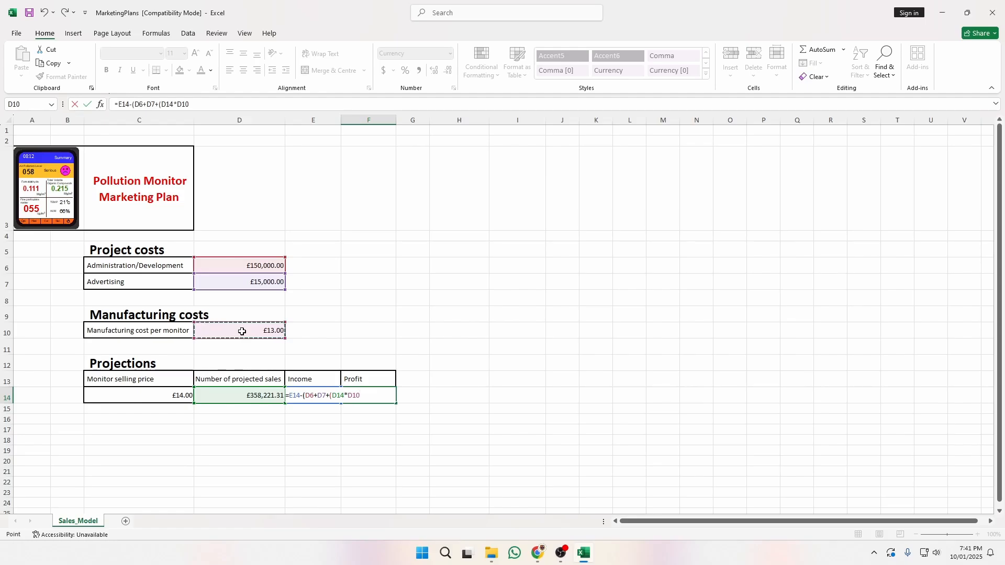
text())
key(Return)
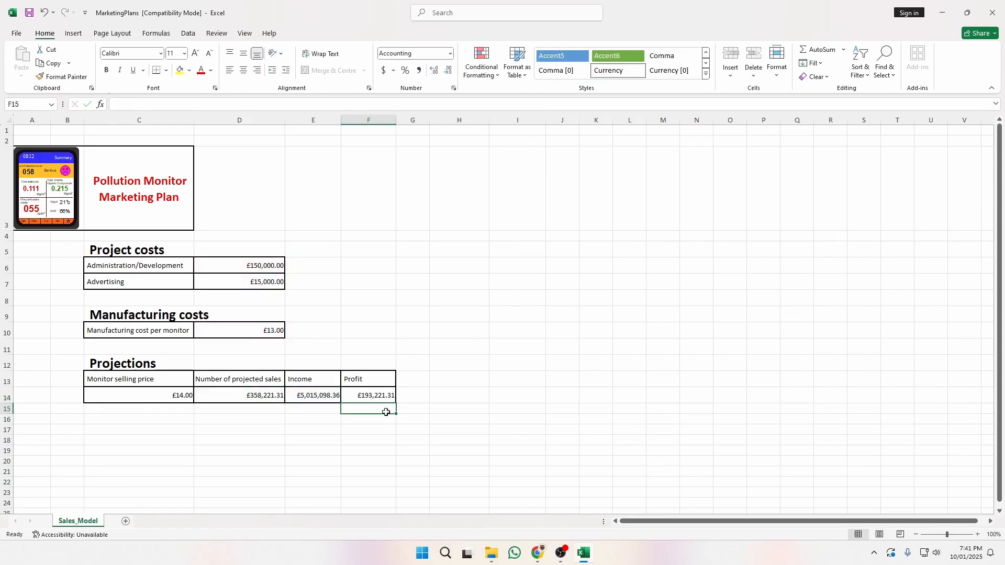
Verify the Profit formula in F14 without changing it and return to the paper.
double_click(382, 395)
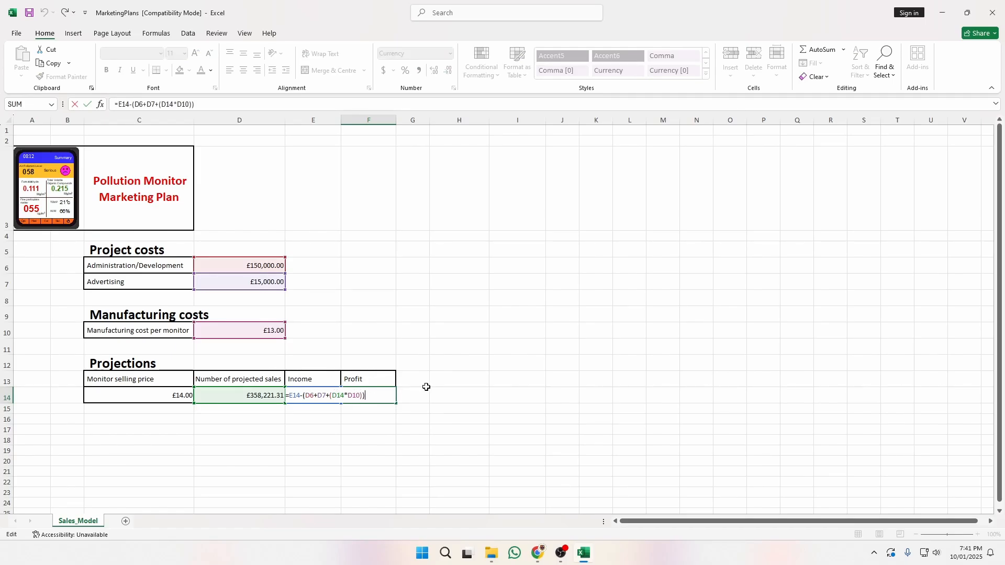
key(Escape)
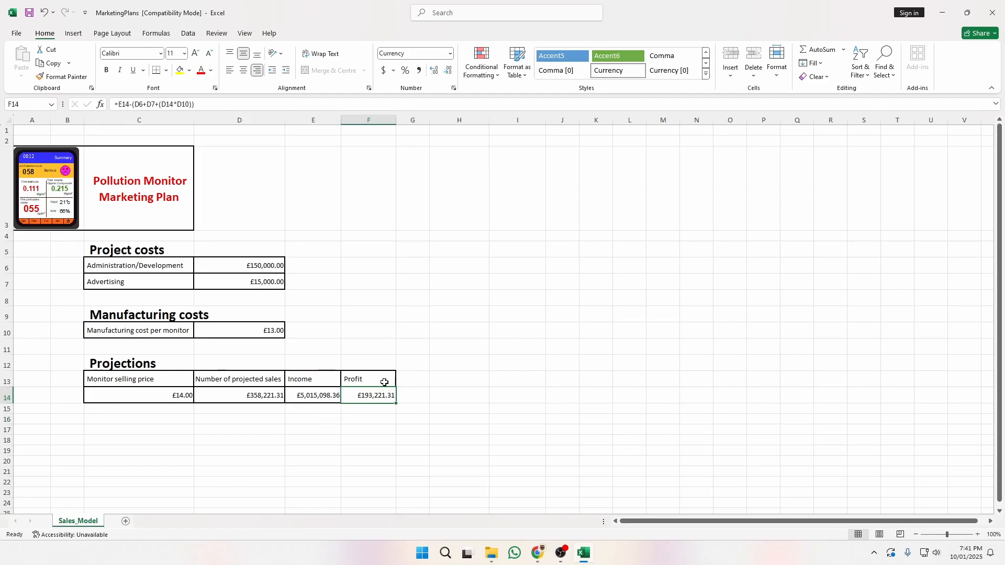
key(alt+Tab)
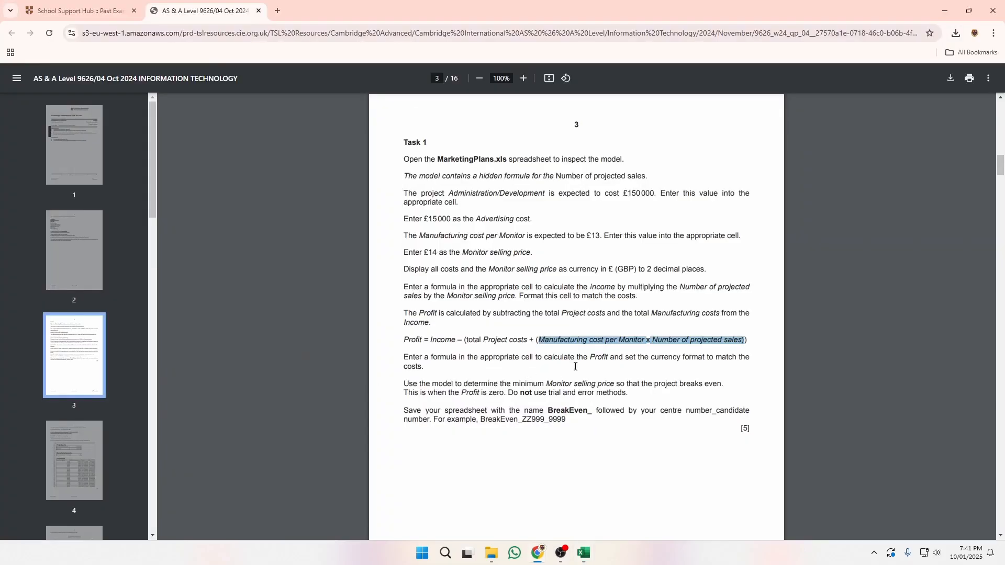
Review the Profit formula's parts and the Income instruction in the exam paper.
click(547, 344)
drag(538, 340, 742, 341)
click(652, 341)
click(519, 341)
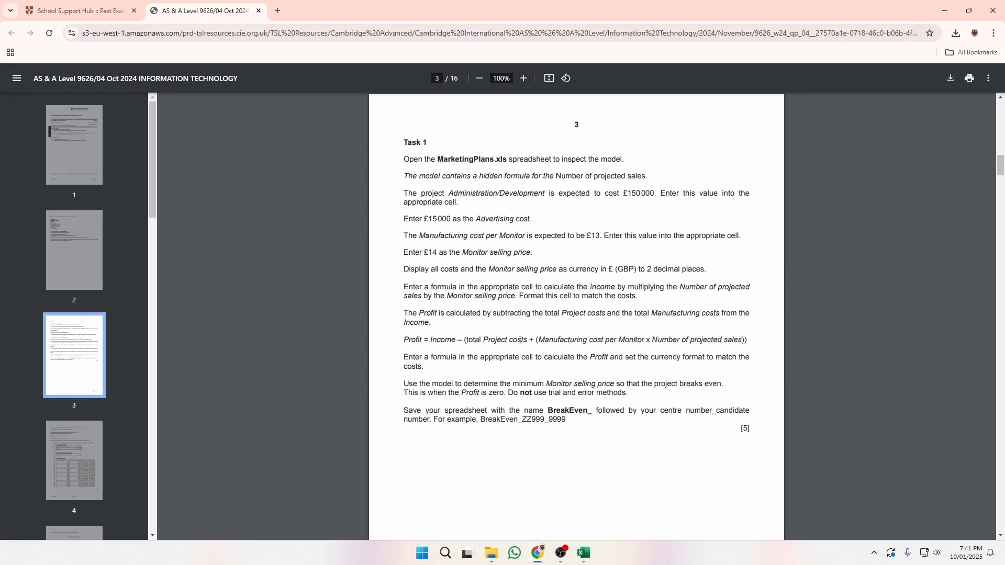
drag(473, 340, 533, 341)
click(456, 333)
drag(456, 339, 465, 339)
click(444, 342)
key(alt)
drag(408, 360, 460, 361)
click(416, 370)
Check Profit in F14, then read the break-even instructions requiring Profit of zero.
key(alt+Tab)
click(386, 419)
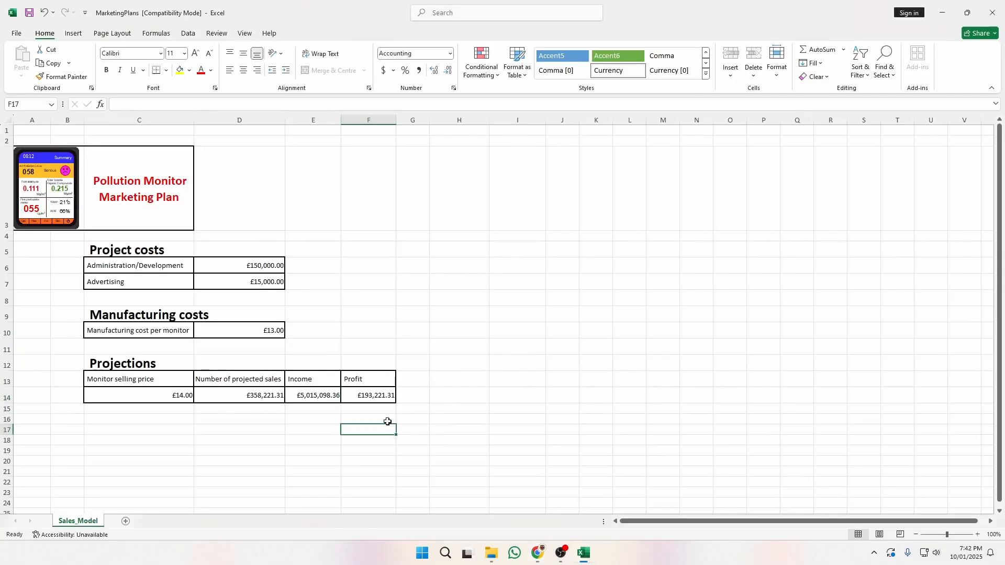
click(371, 396)
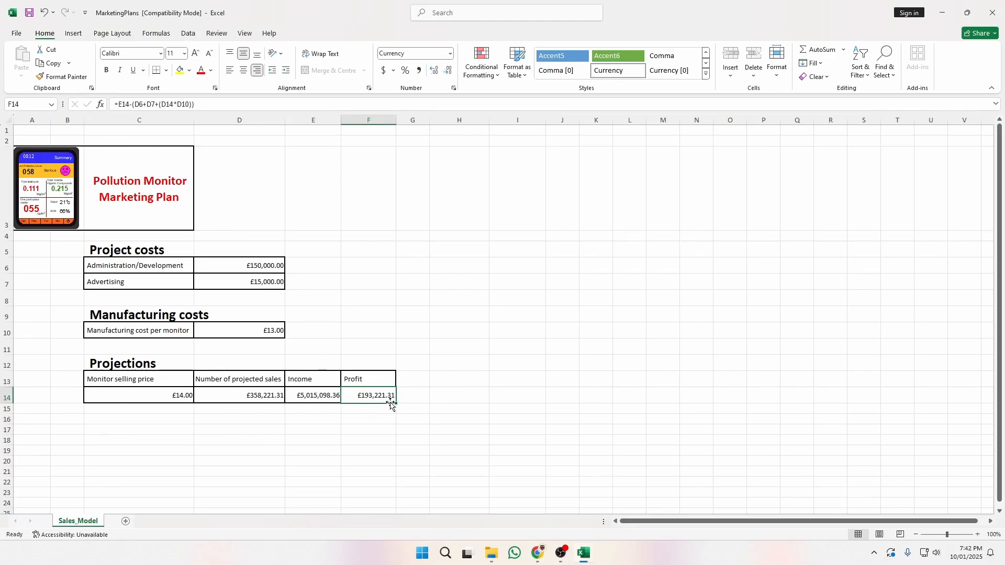
key(alt+Tab)
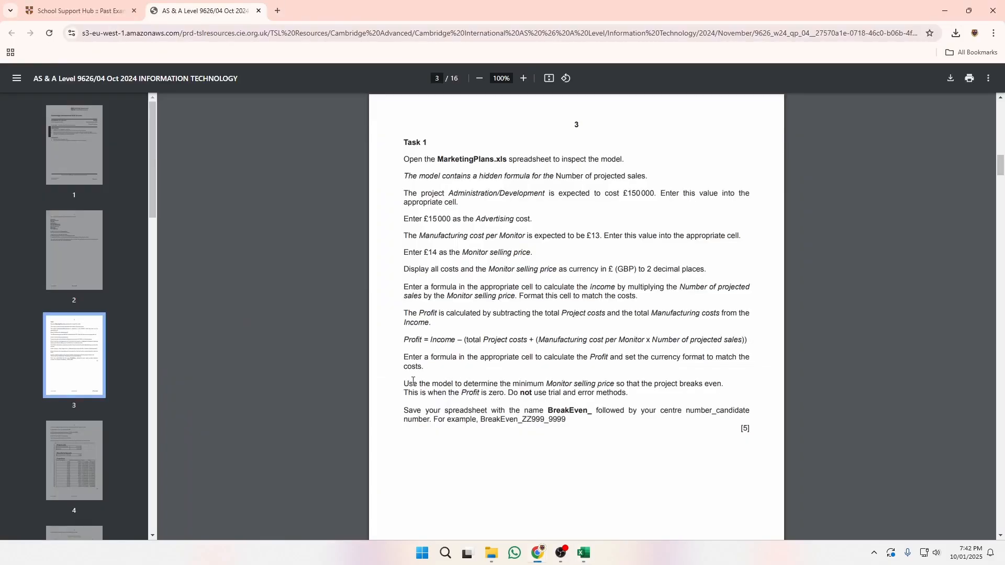
drag(403, 381, 714, 387)
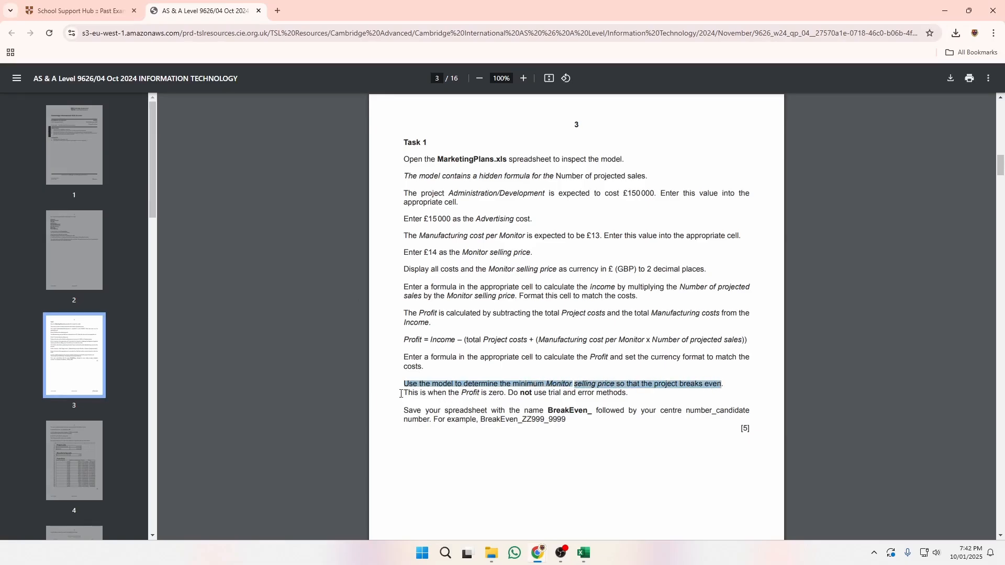
drag(401, 394, 602, 393)
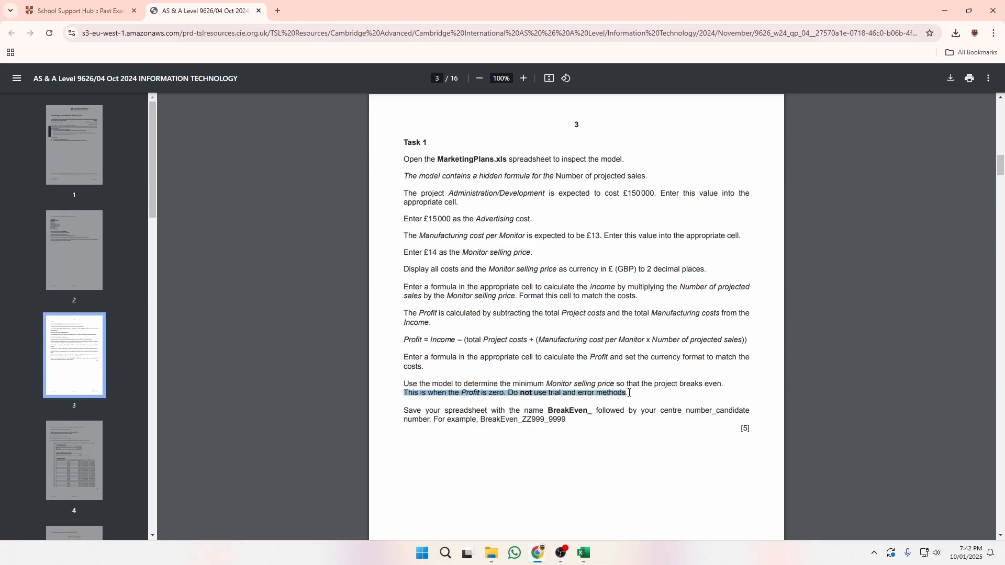
key(alt+Tab)
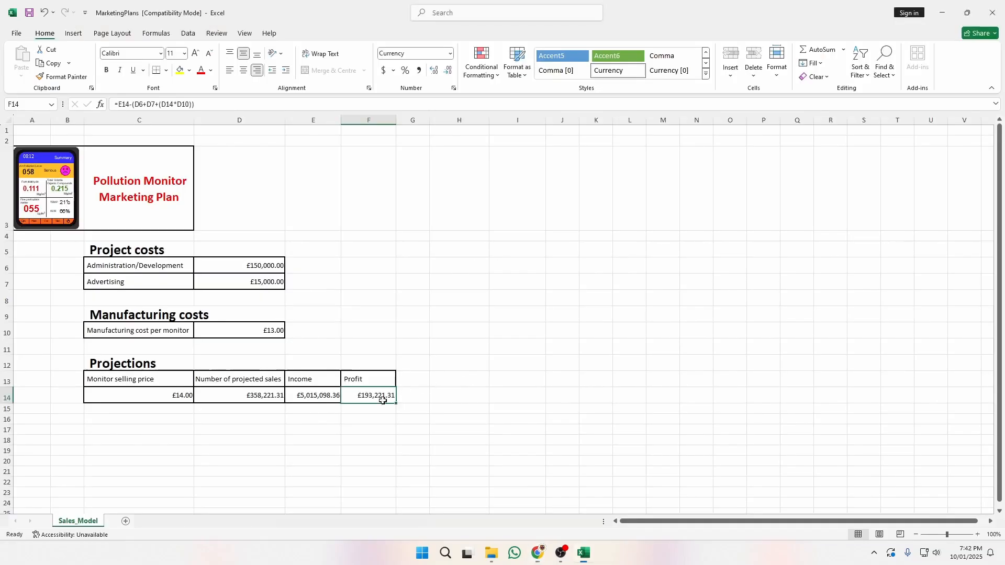
Try selling prices 13 and 12 in C14, then undo back to £14.
click(179, 396)
text(13)
click(207, 421)
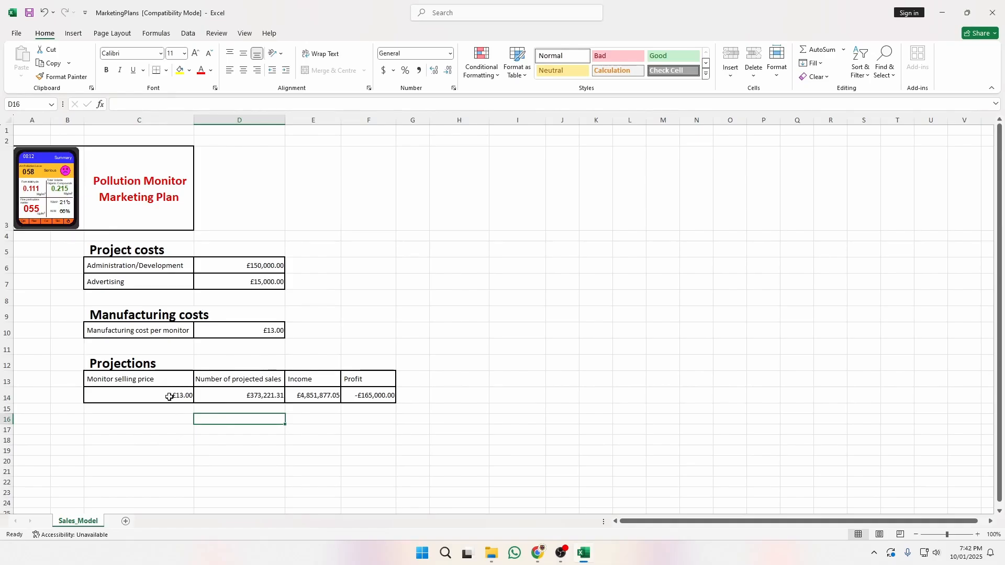
click(173, 394)
text(12)
click(205, 424)
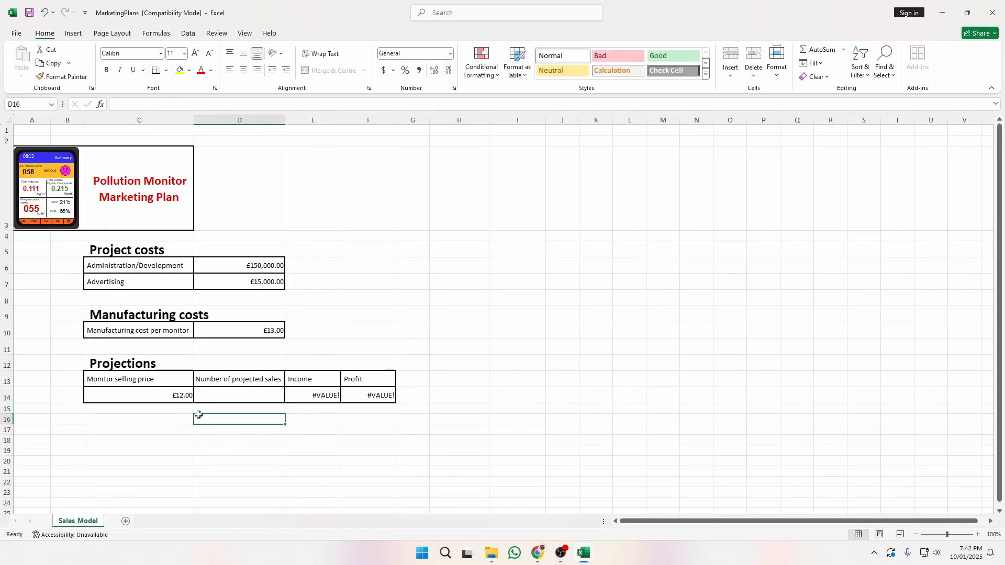
key(ctrl+z)
key(ctrl+z)
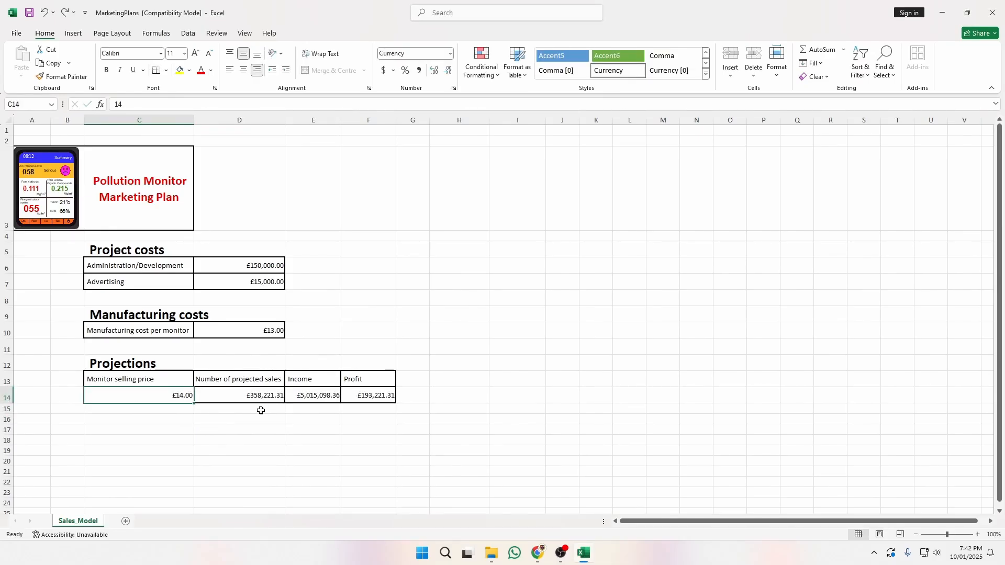
click(256, 450)
Use Goal Seek to set F14 to 0 by changing C14, giving price £13.45.
click(376, 397)
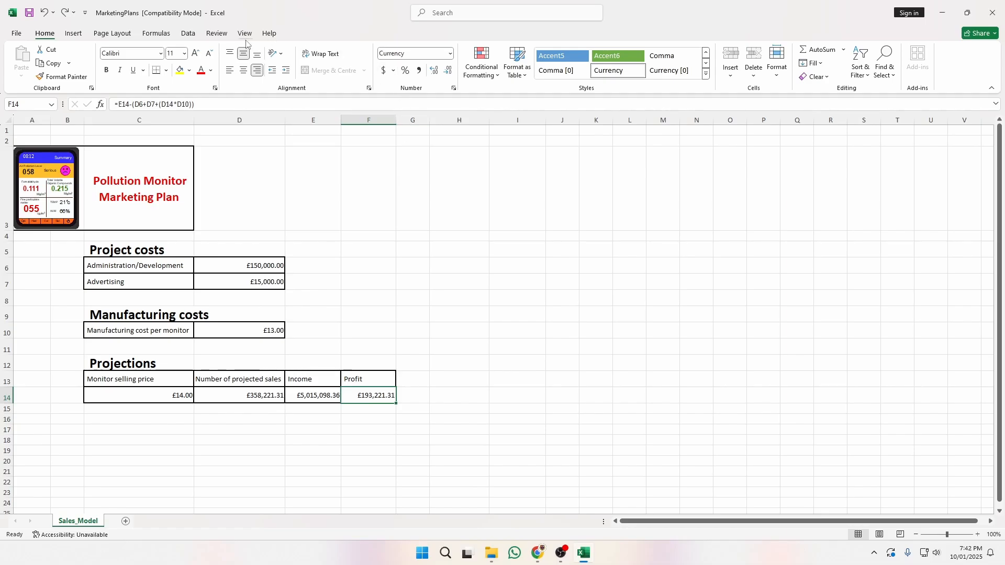
click(187, 33)
click(638, 65)
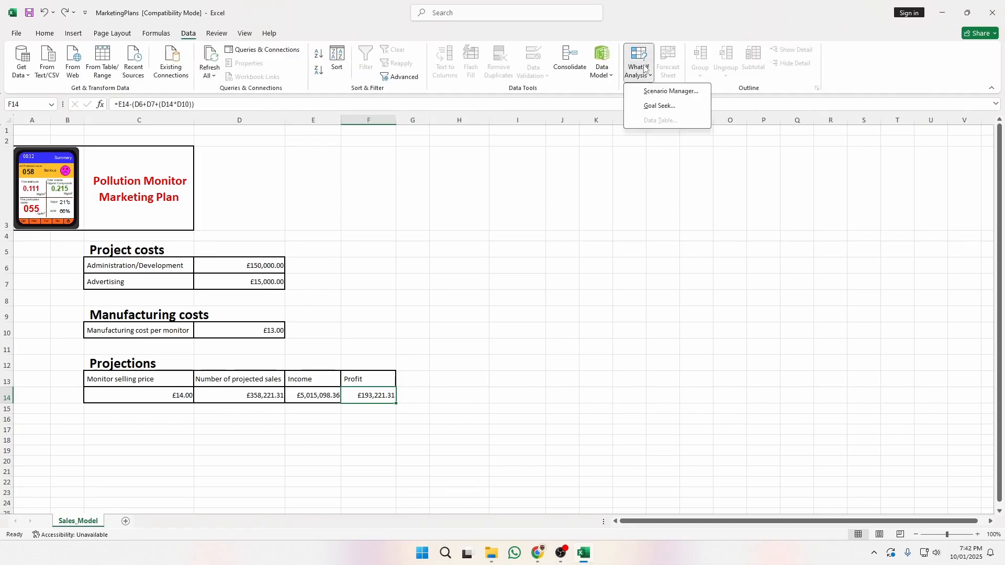
click(657, 107)
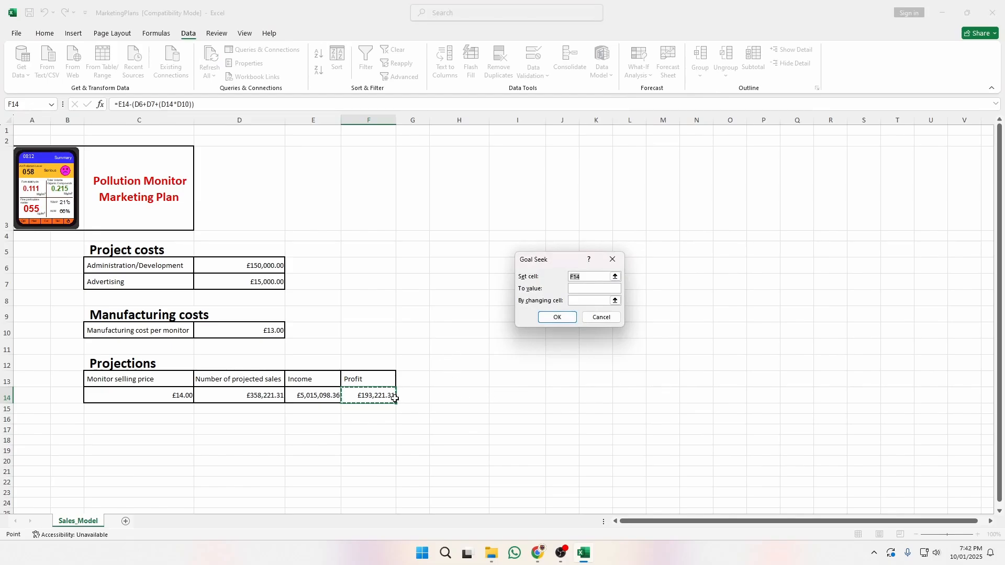
click(588, 289)
key(Tab)
click(159, 396)
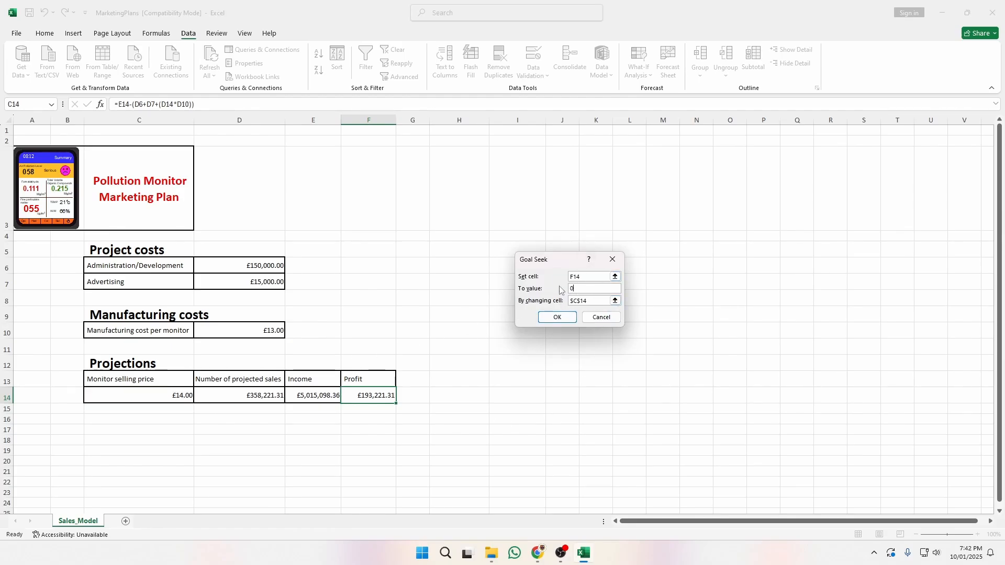
click(562, 320)
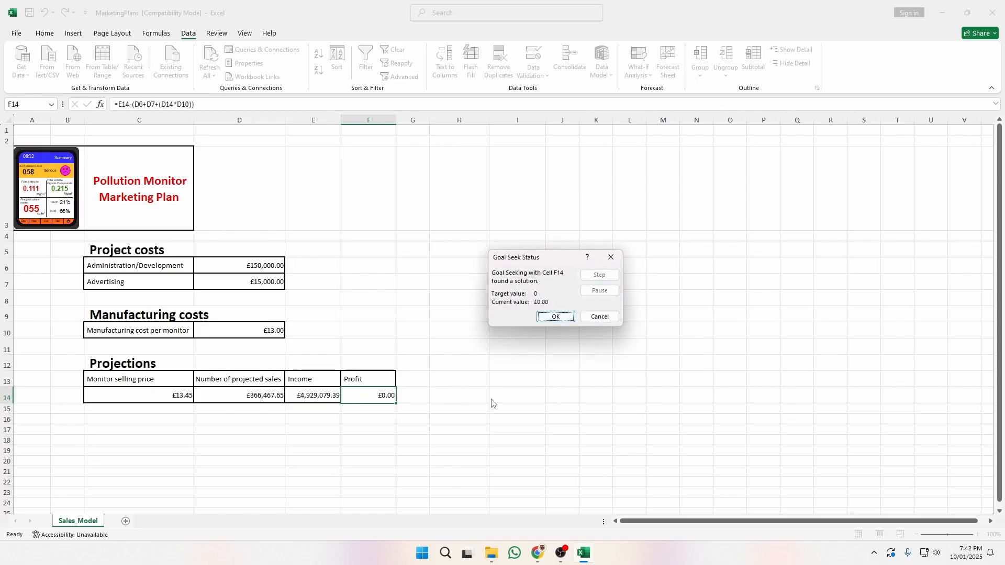
click(552, 316)
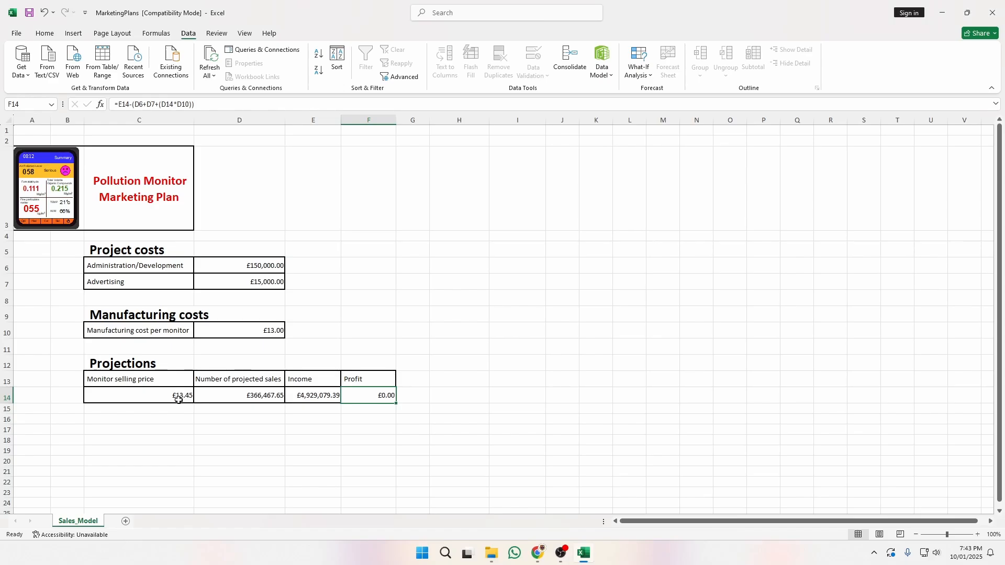
click(474, 402)
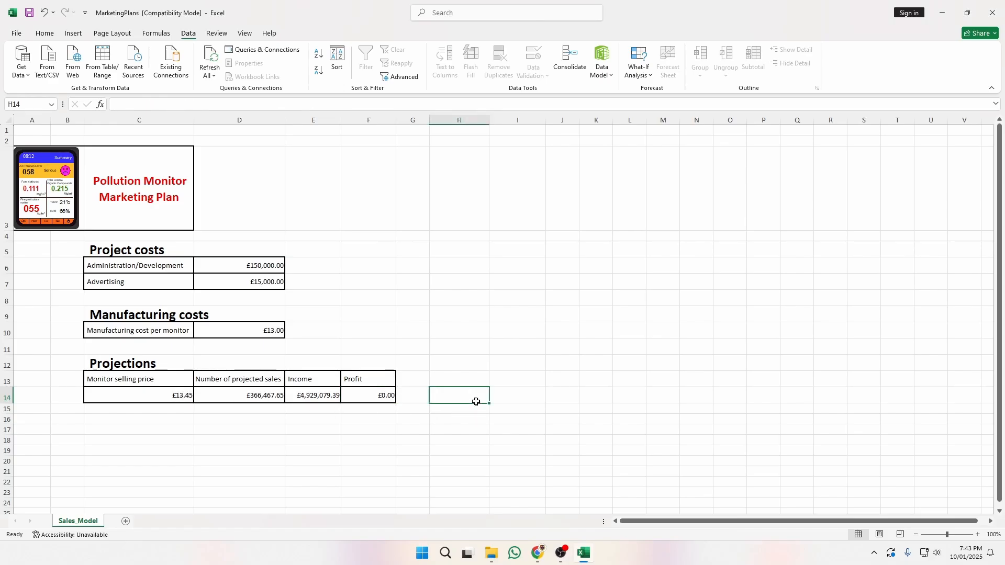
key(alt+Tab)
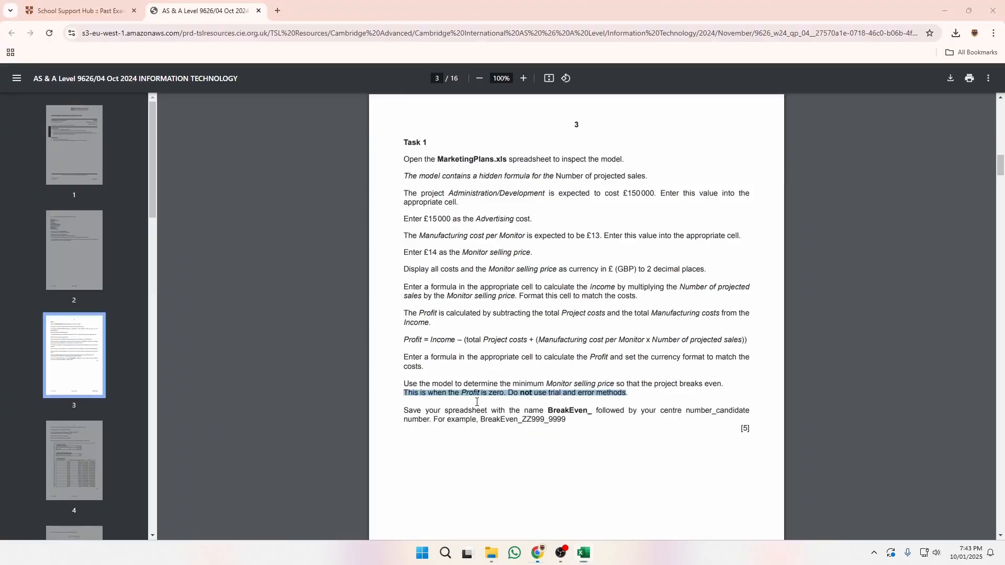
scroll(667, 376, down, 2)
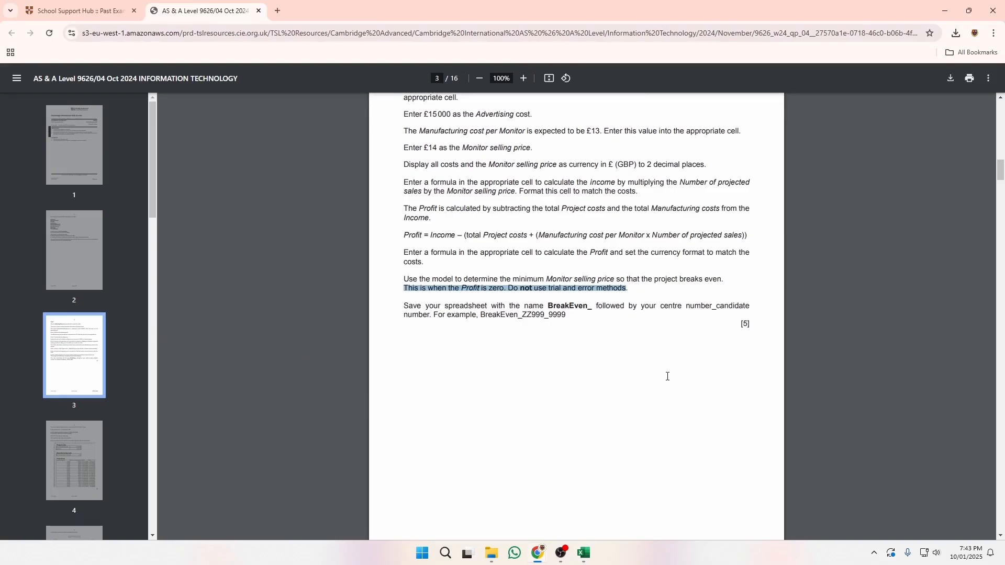
scroll(667, 377, down, 2)
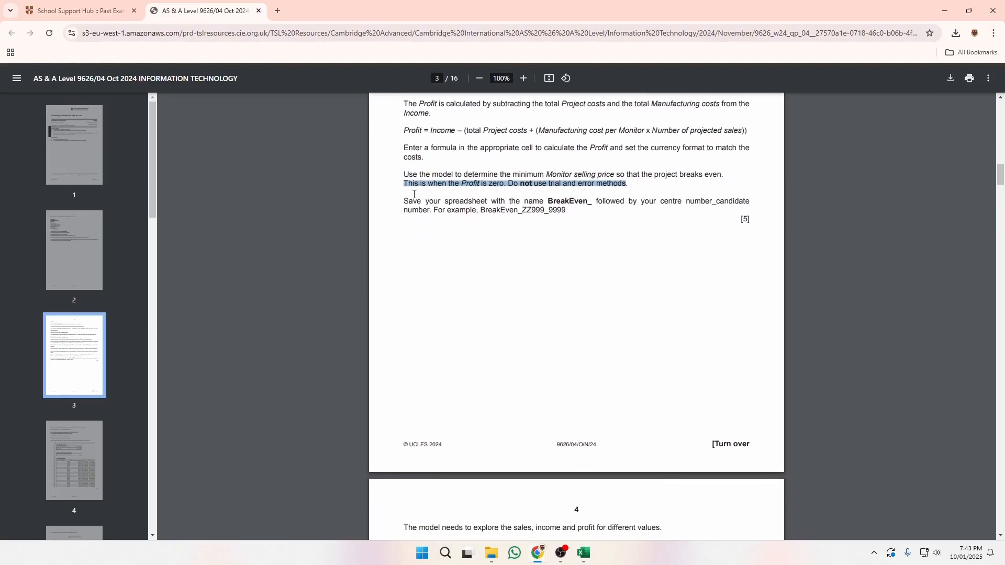
drag(405, 201, 506, 268)
scroll(502, 314, up, 1)
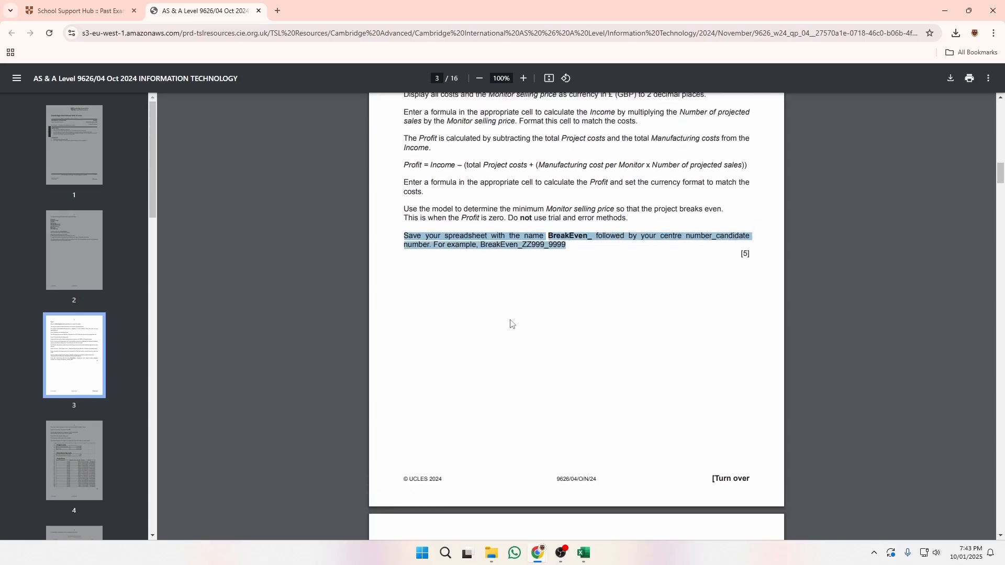
key(alt+Tab)
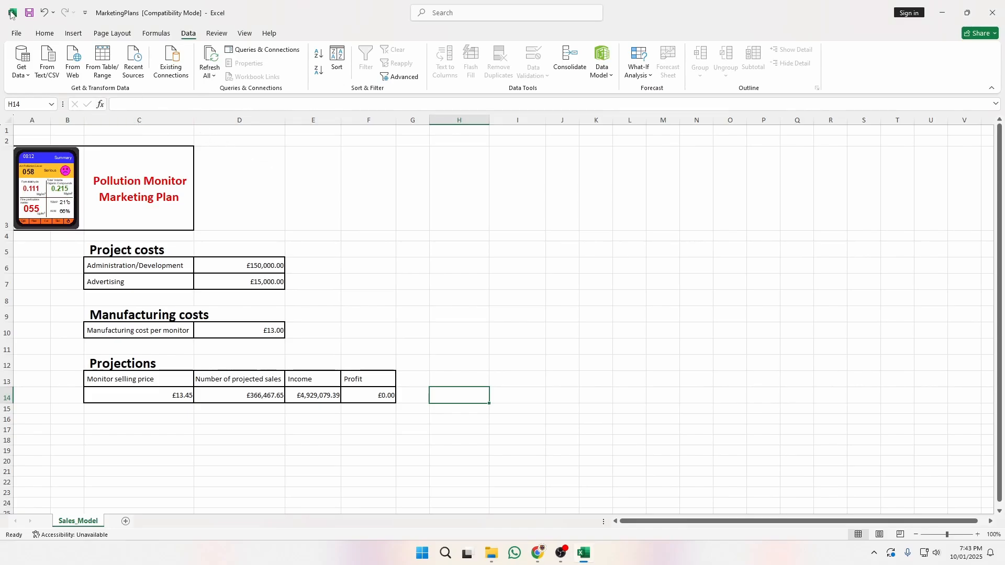
Save the workbook in the Examination folder as BreakEven_PastPaper4.
click(17, 32)
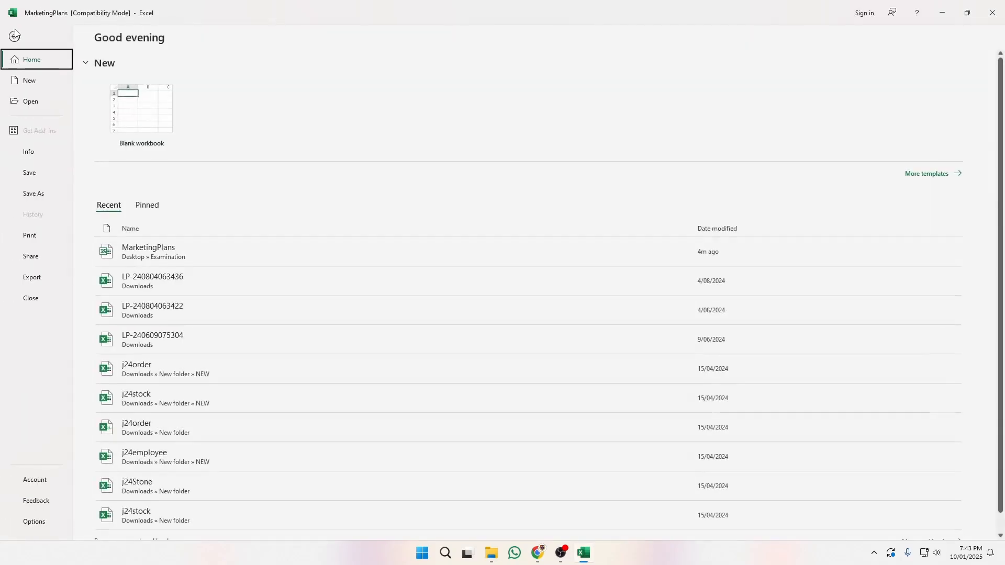
click(33, 194)
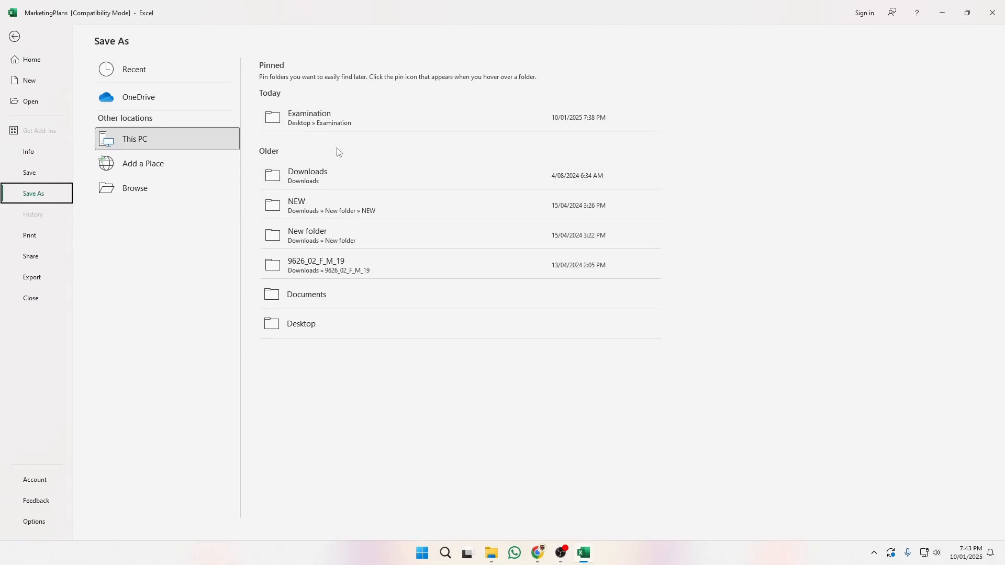
click(333, 118)
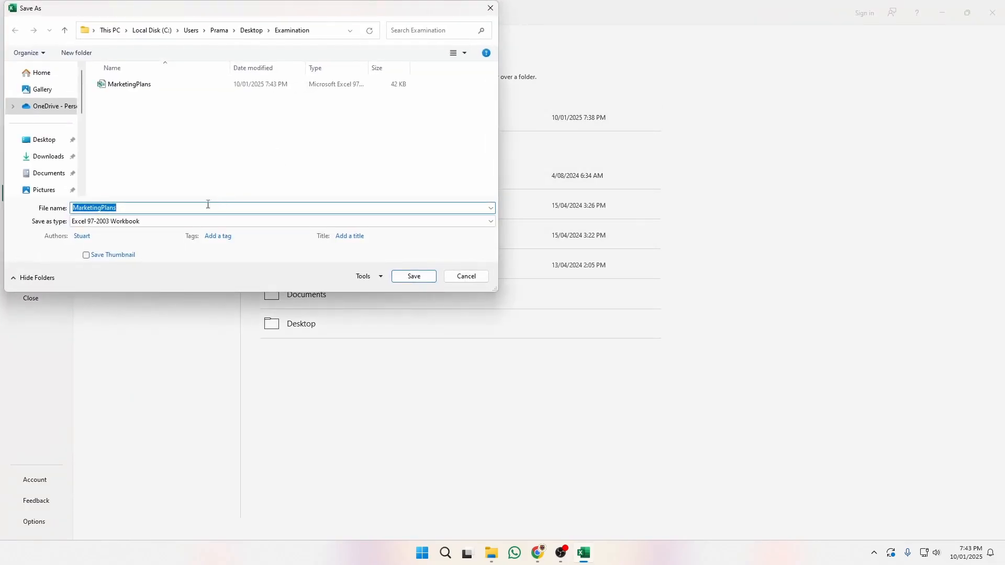
text(BreakEven_PastPaper4)
click(419, 273)
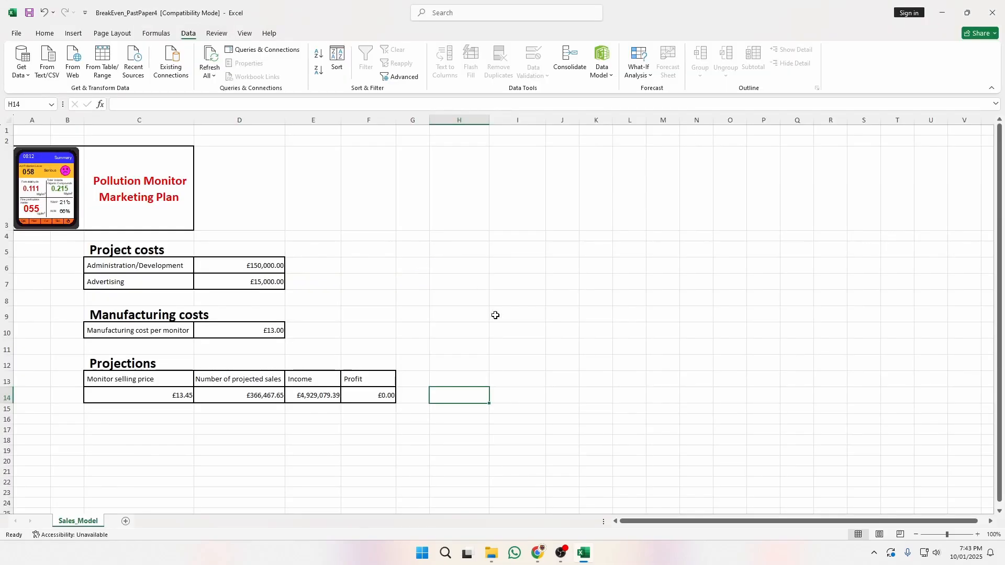
click(501, 339)
click(454, 391)
key(alt+Tab)
scroll(570, 325, down, 3)
scroll(570, 326, down, 4)
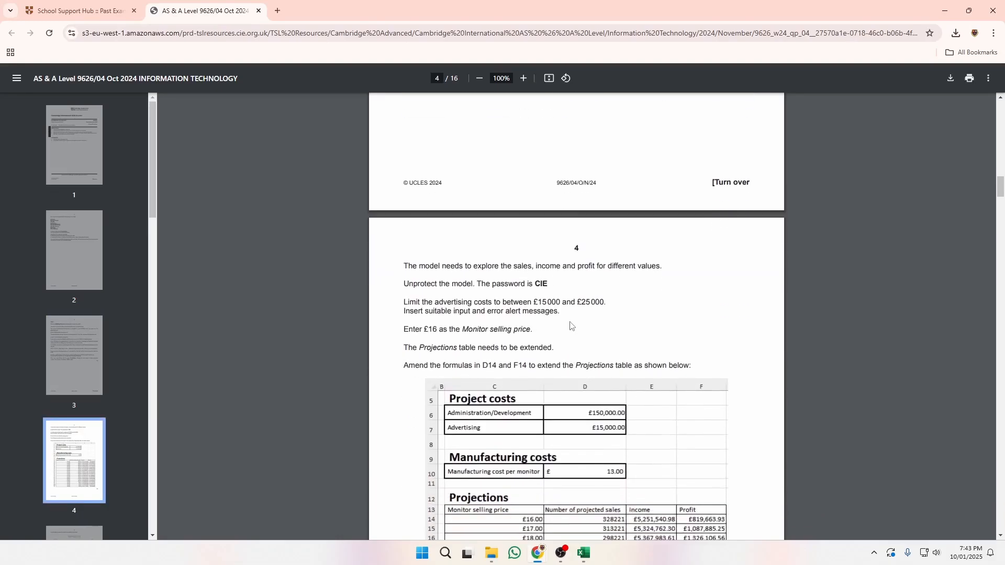
scroll(673, 325, up, 10)
scroll(619, 354, down, 1)
scroll(619, 354, down, 12)
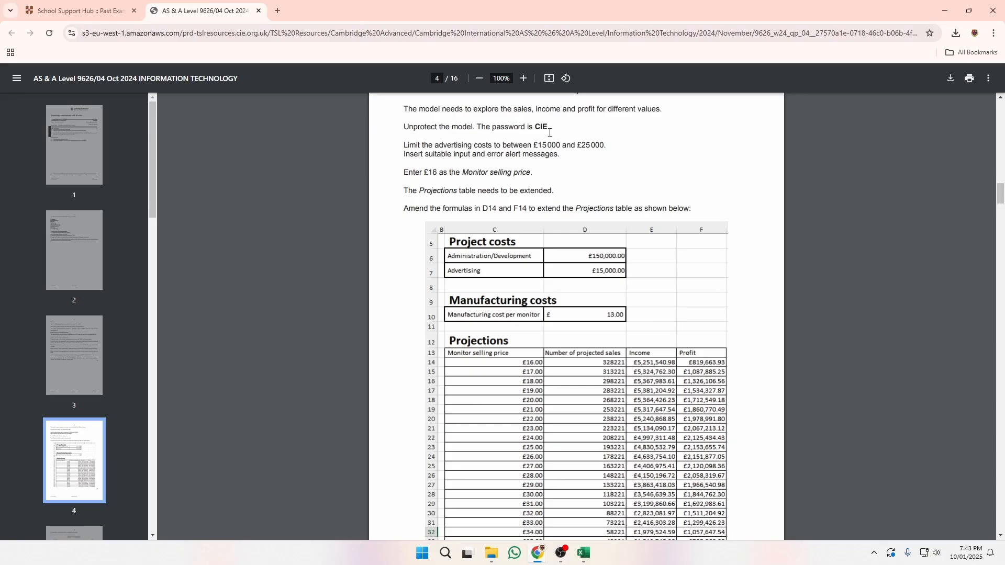
key(alt+Tab)
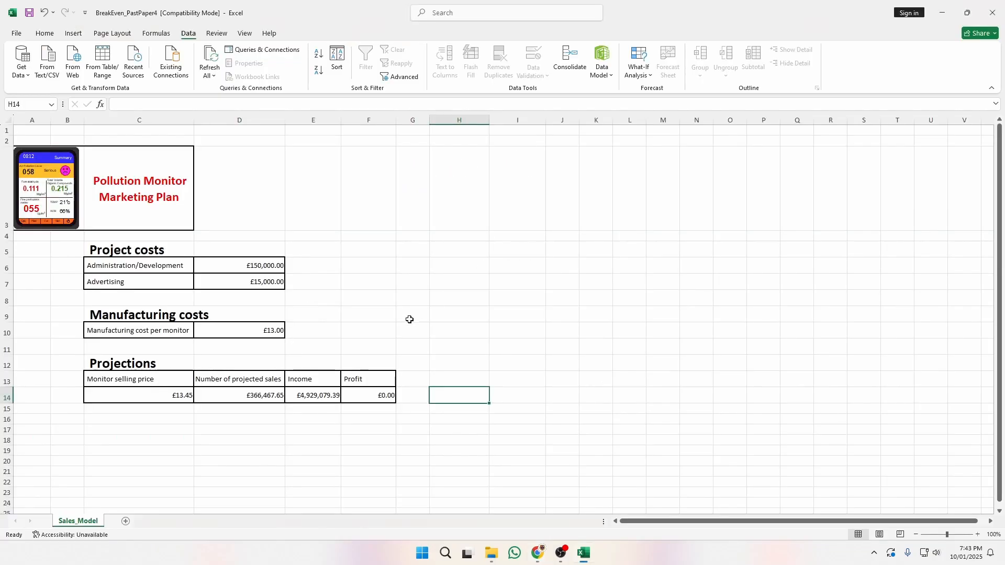
Begin unprotecting the Sales_Model sheet from its sheet-tab menu.
right_click(81, 521)
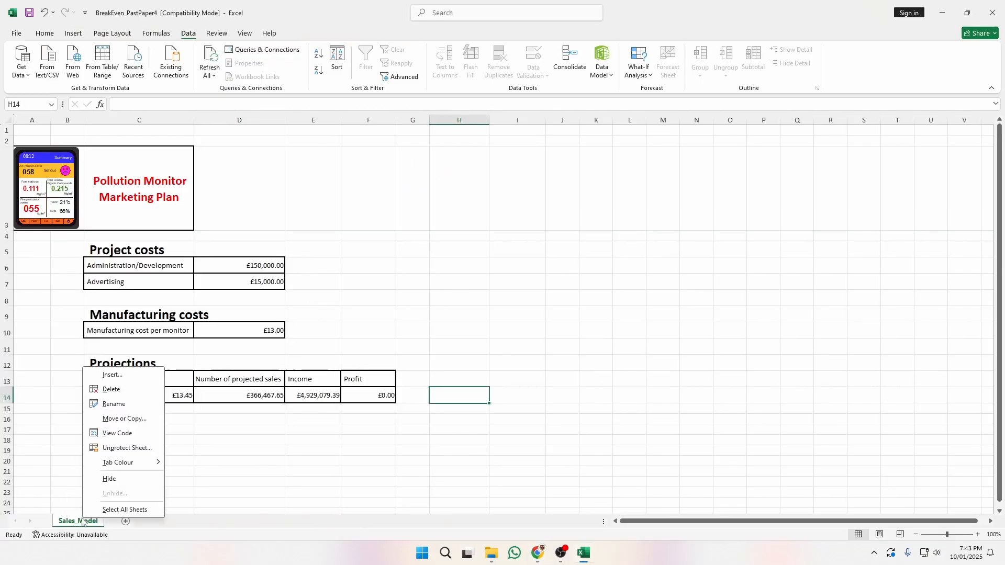
click(137, 449)
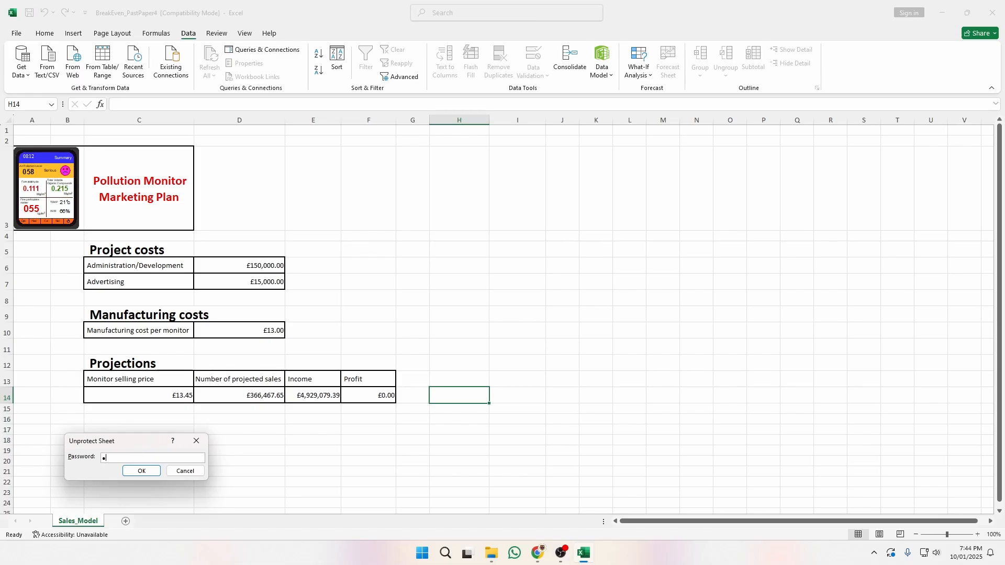
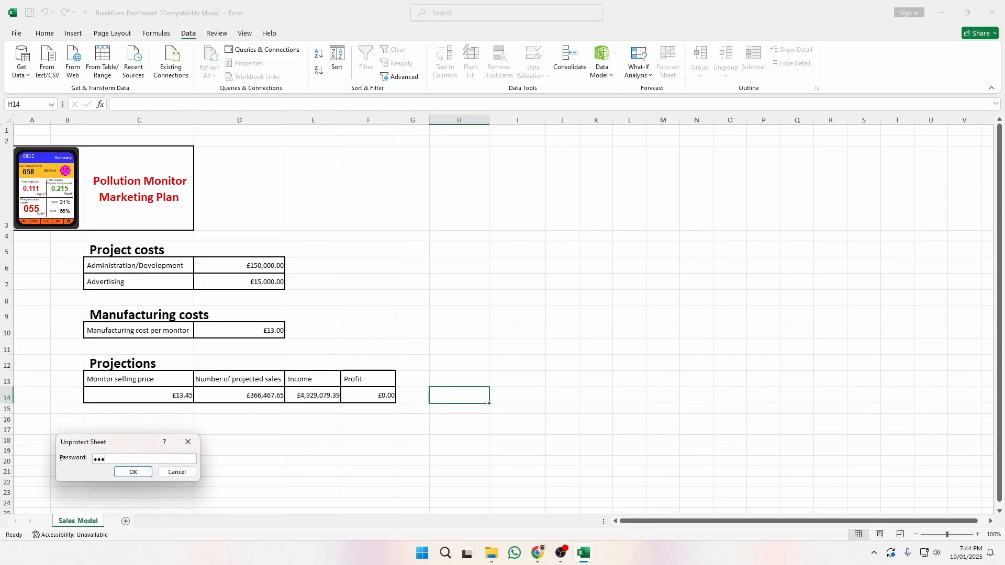
Unprotect the Sales_Model sheet with its password and inspect D14's formula.
click(133, 471)
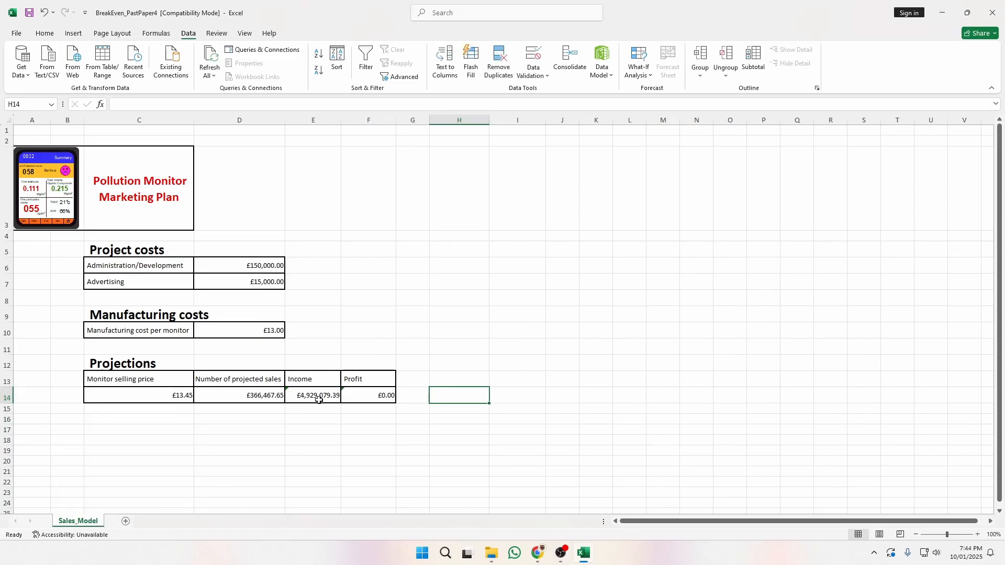
double_click(244, 398)
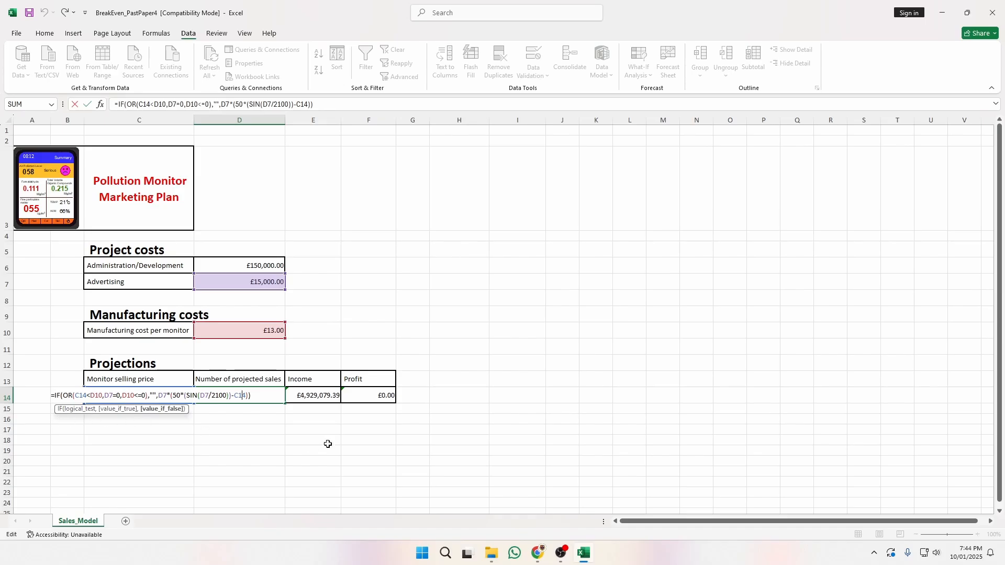
key(Escape)
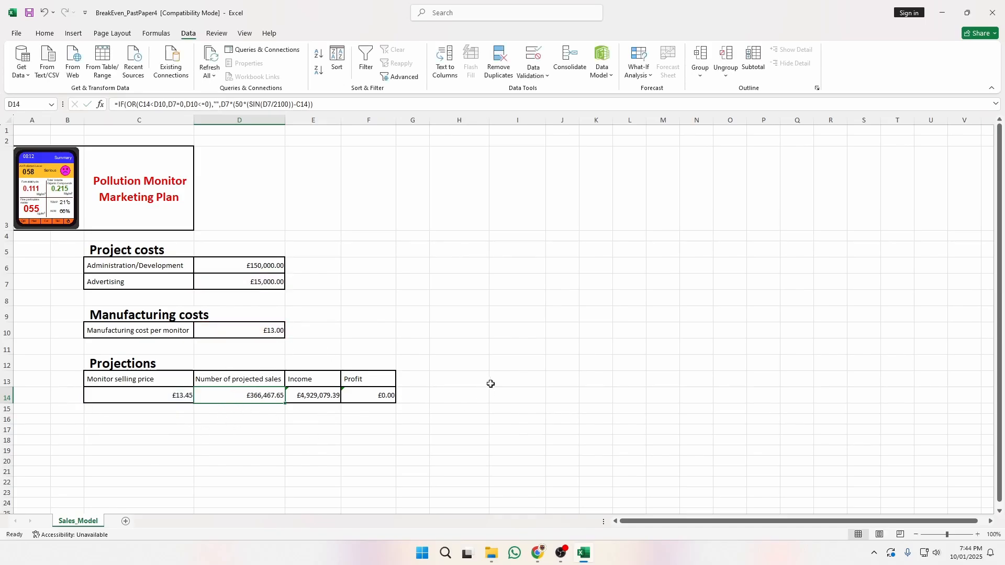
key(alt+Tab)
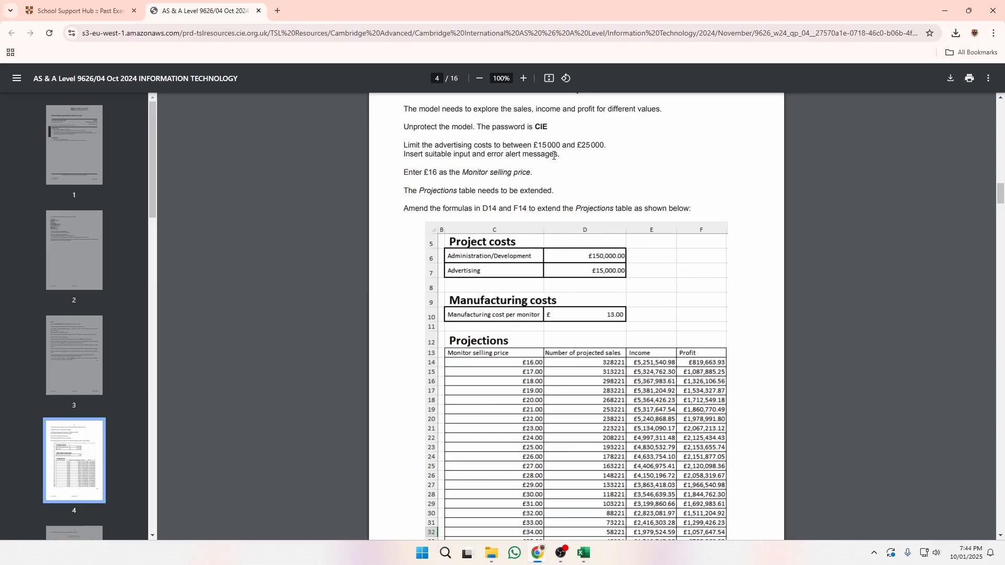
Read the exam task on input and error messages, then select Advertising cell D7.
drag(554, 156, 452, 156)
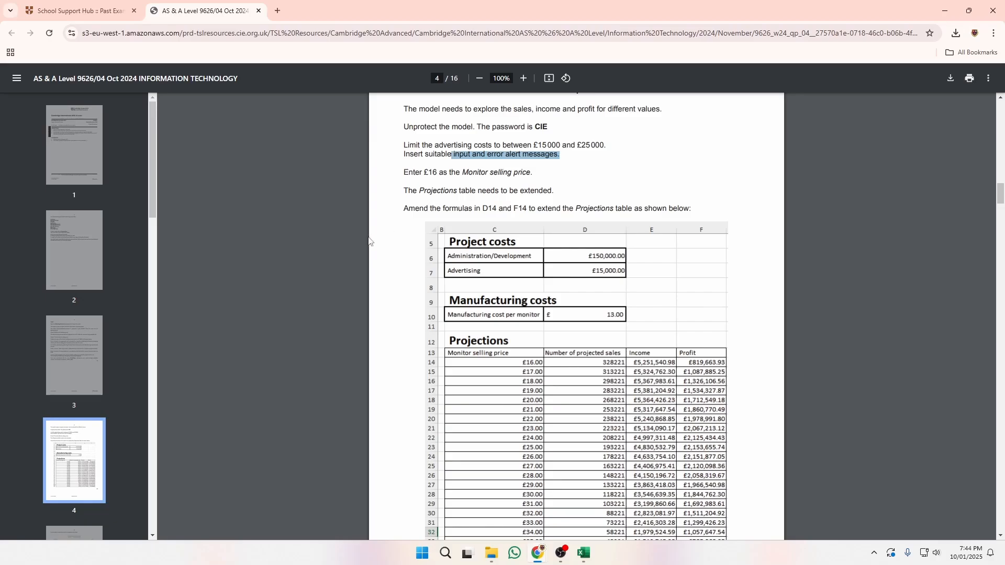
click(481, 161)
key(alt+Tab)
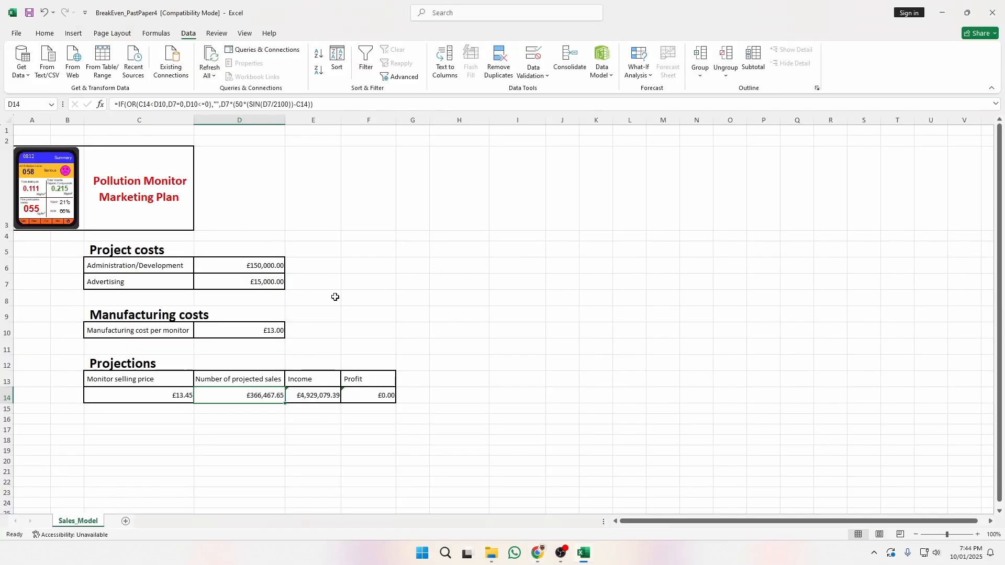
key(alt+Tab)
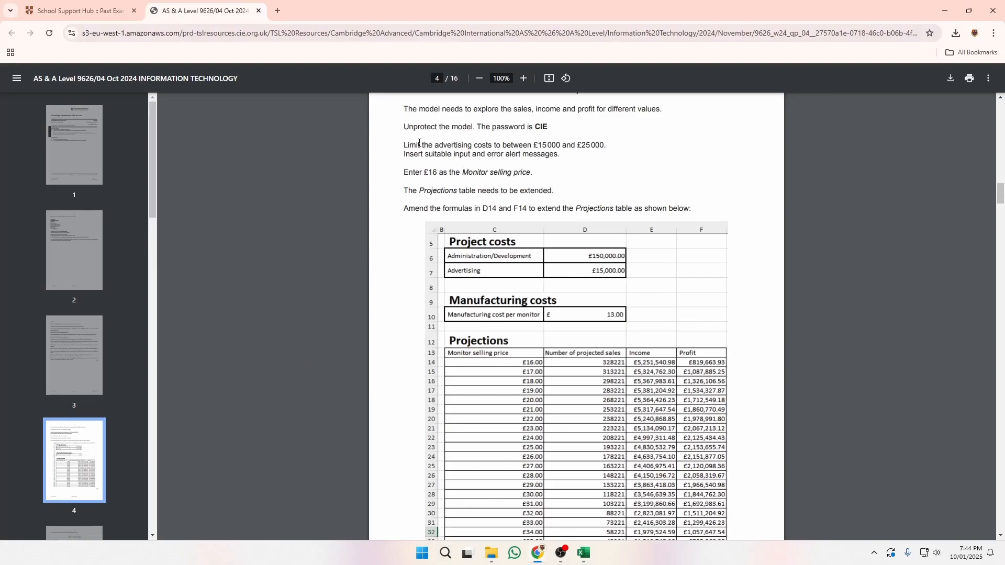
key(alt+Tab)
click(264, 281)
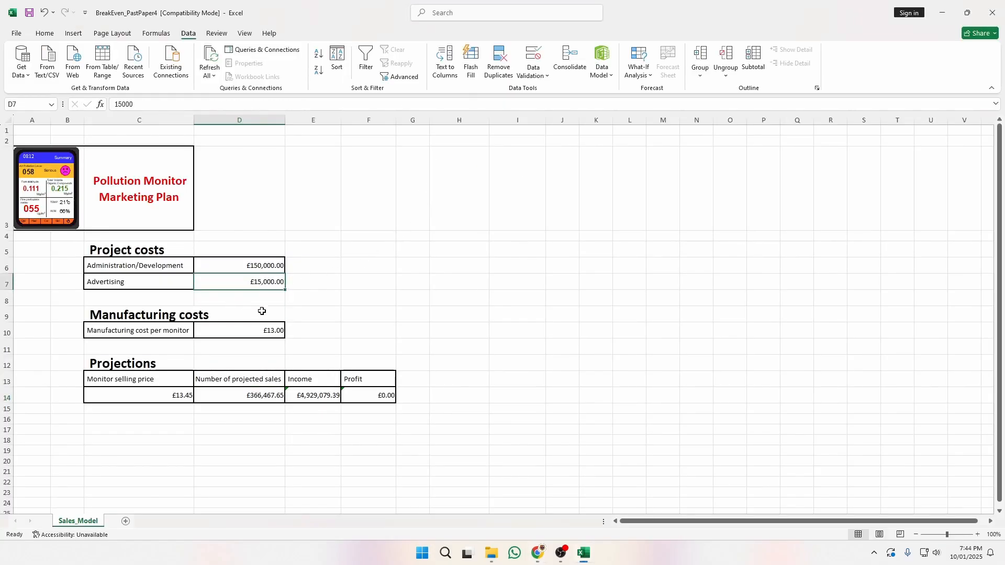
Add Data Validation to D7 allowing whole numbers between minimum 15000 and maximum 25000.
click(533, 57)
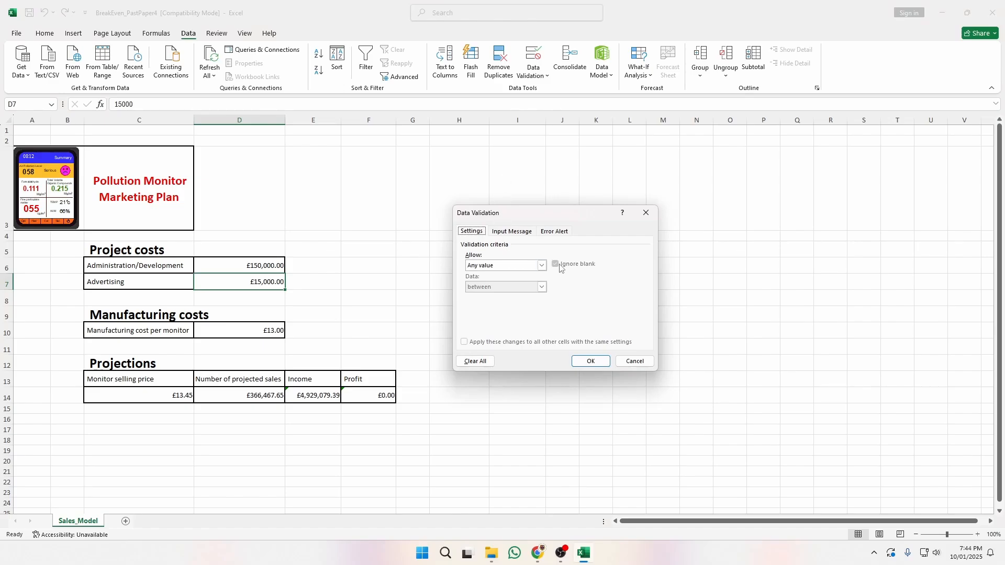
click(542, 266)
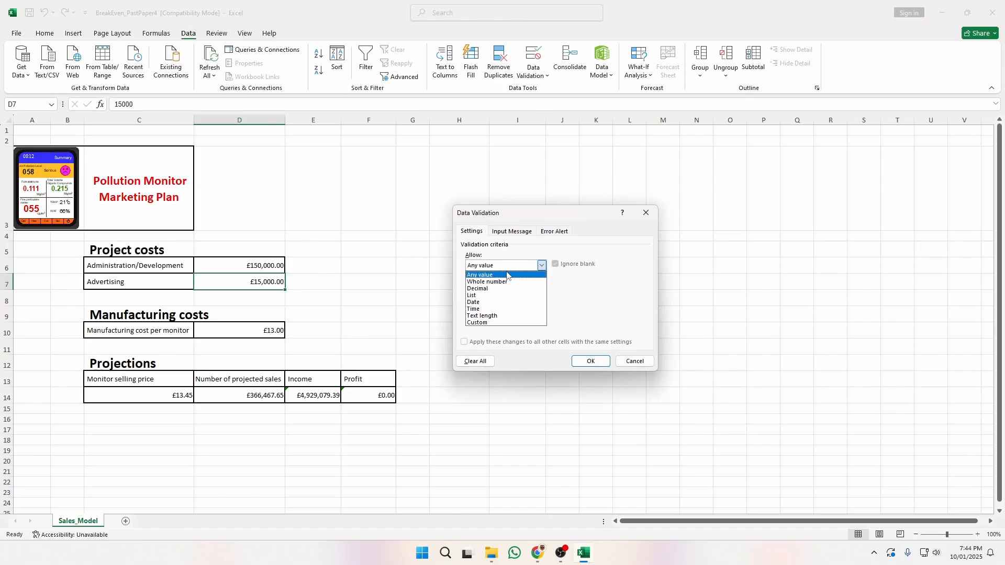
click(506, 276)
click(535, 265)
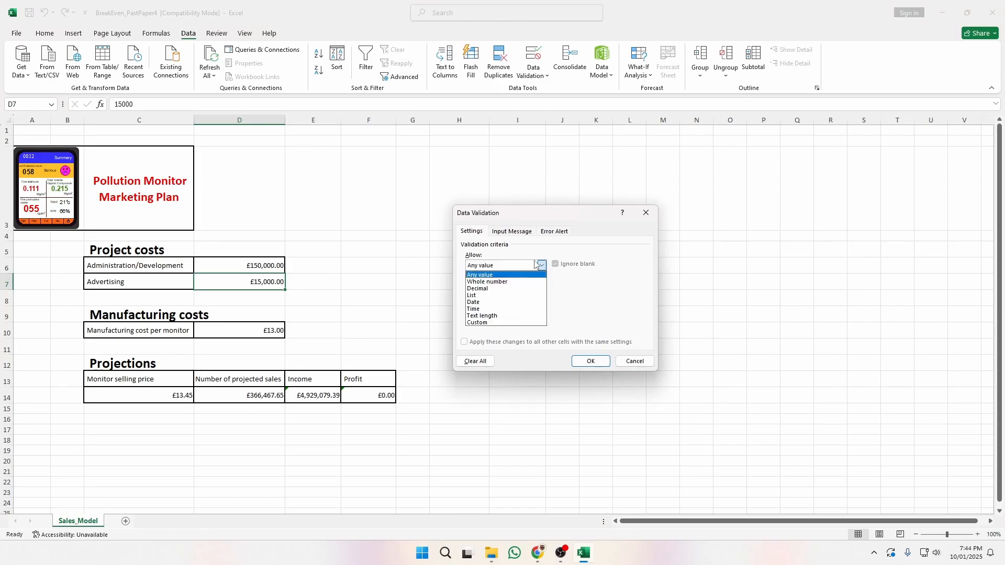
click(510, 285)
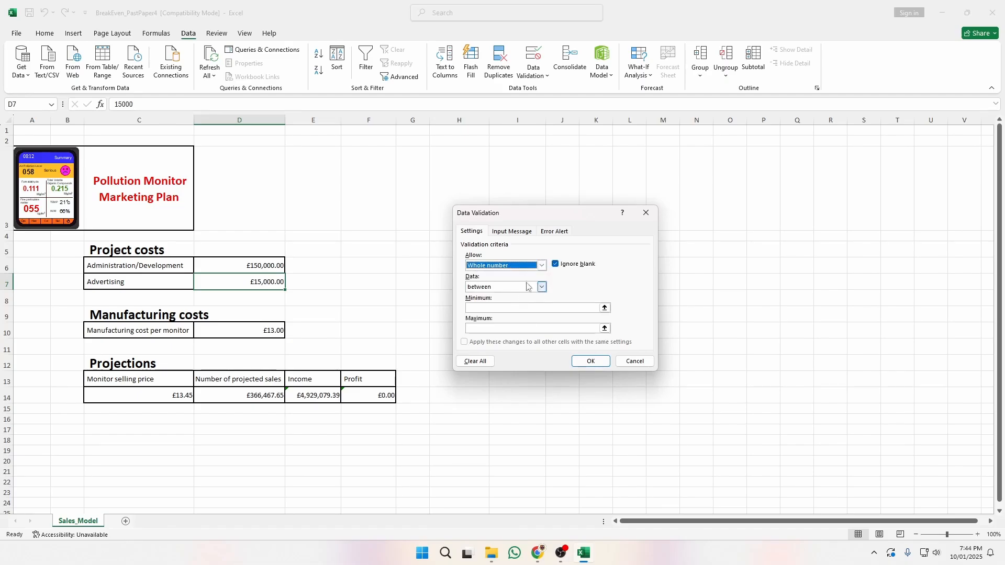
click(537, 307)
text(15000)
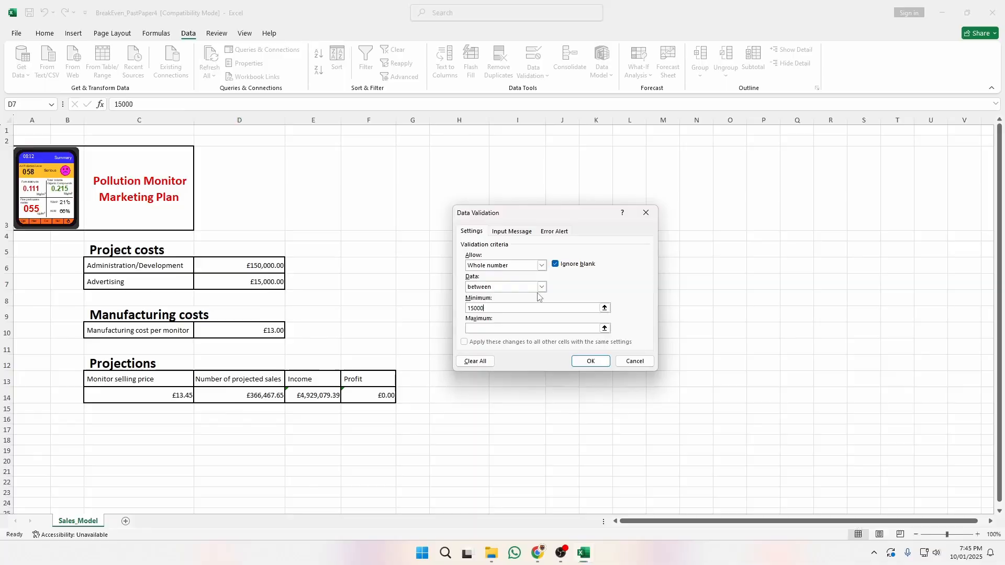
key(alt+Tab)
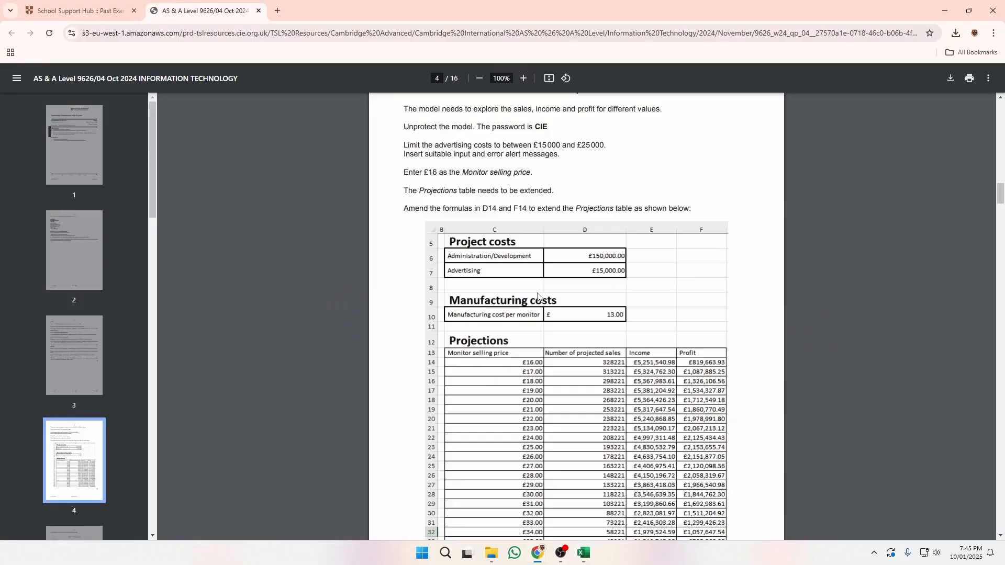
key(alt+Tab)
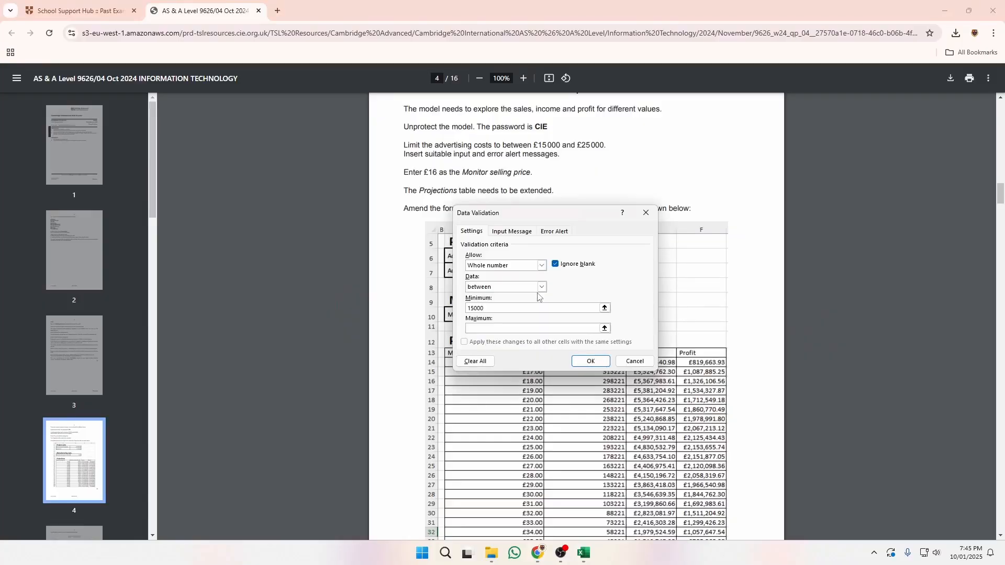
click(530, 330)
click(591, 361)
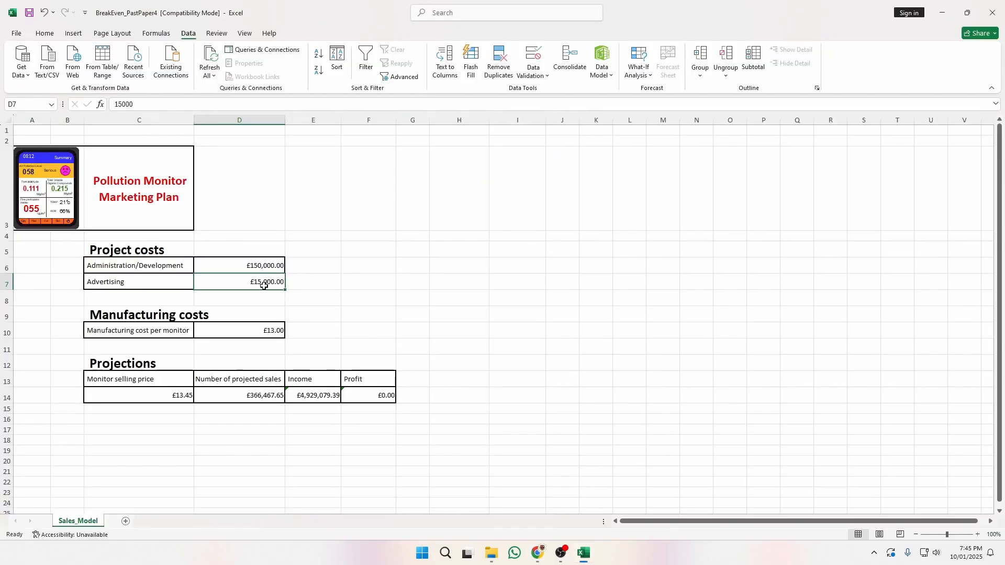
text(14000)
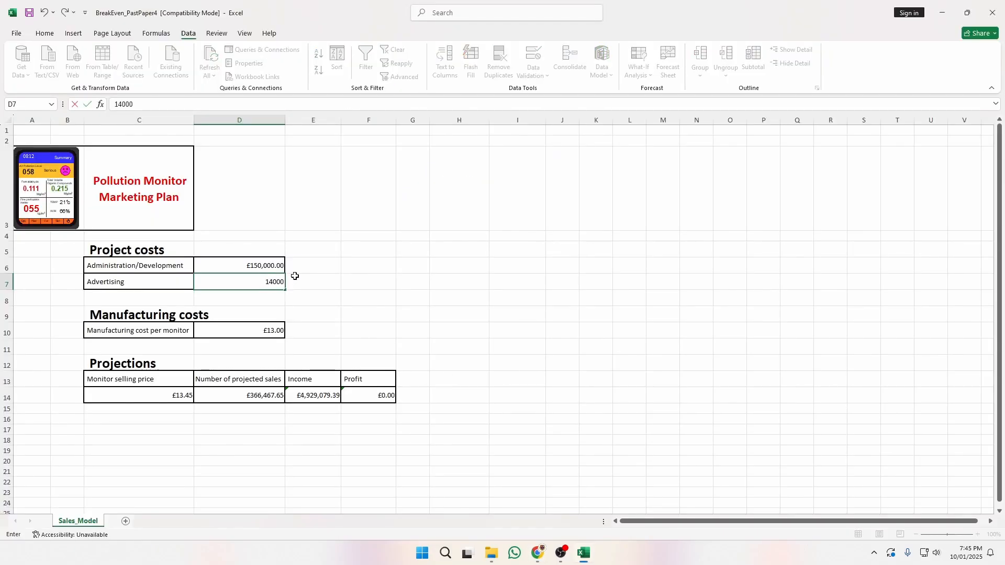
key(Return)
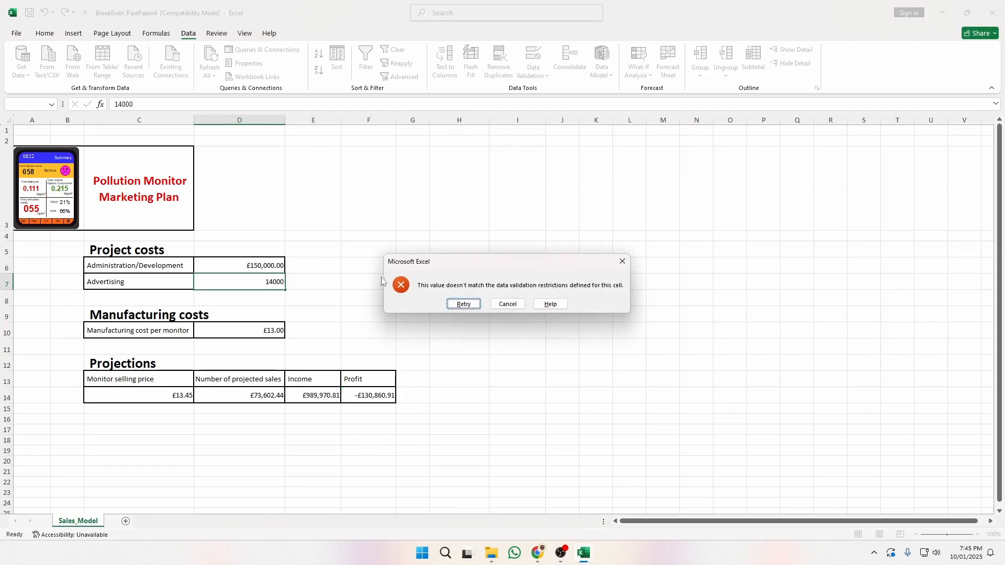
click(473, 305)
key(Return)
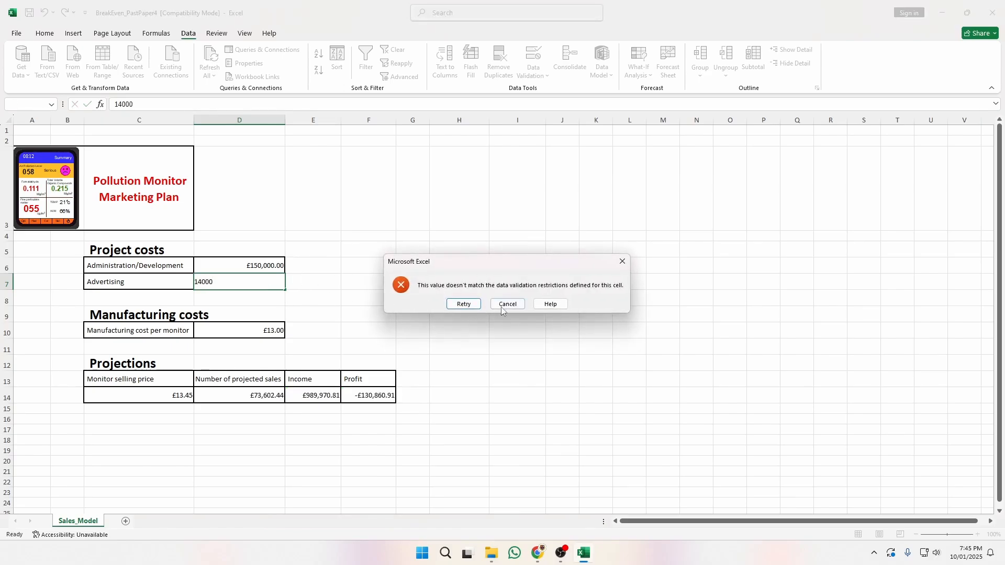
click(471, 308)
text(15000)
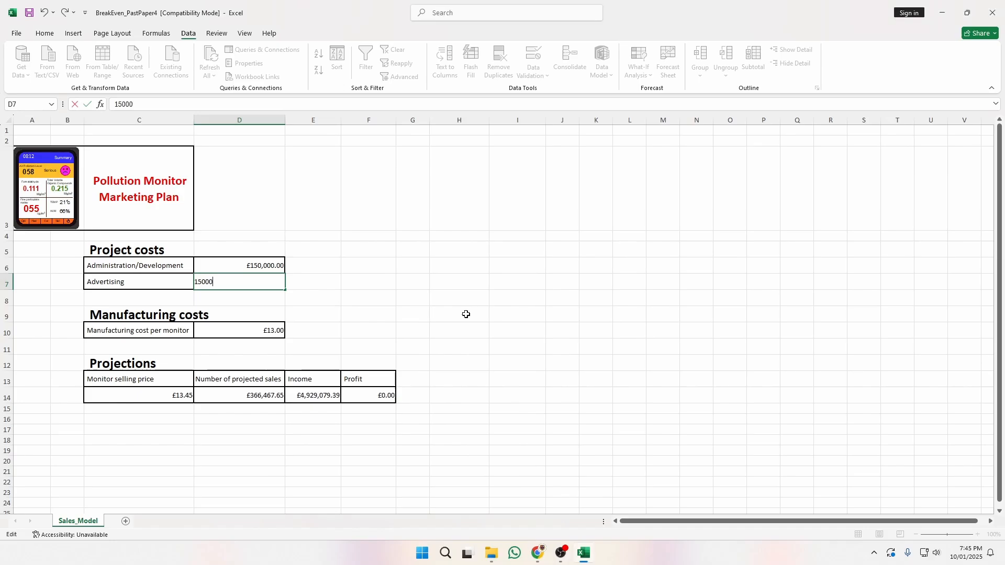
key(Return)
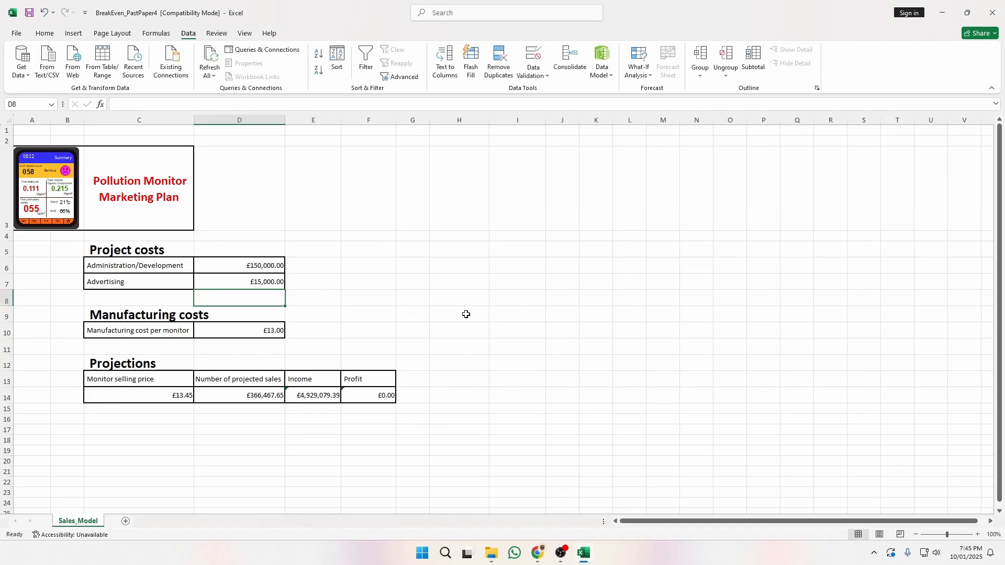
click(273, 278)
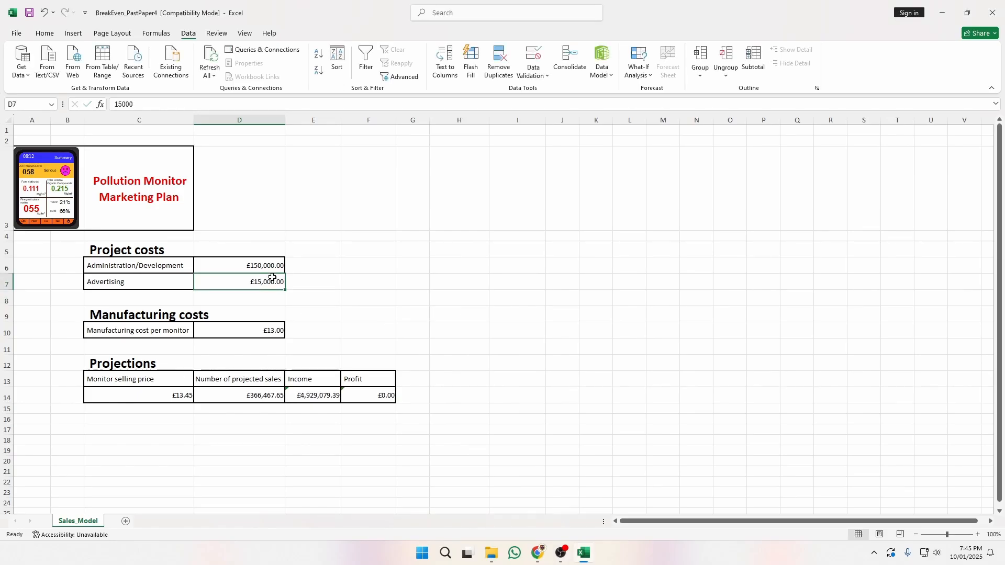
Give D7 the input message 'Please insert the correct amount' with text 'between 15000 to 25000'.
click(533, 69)
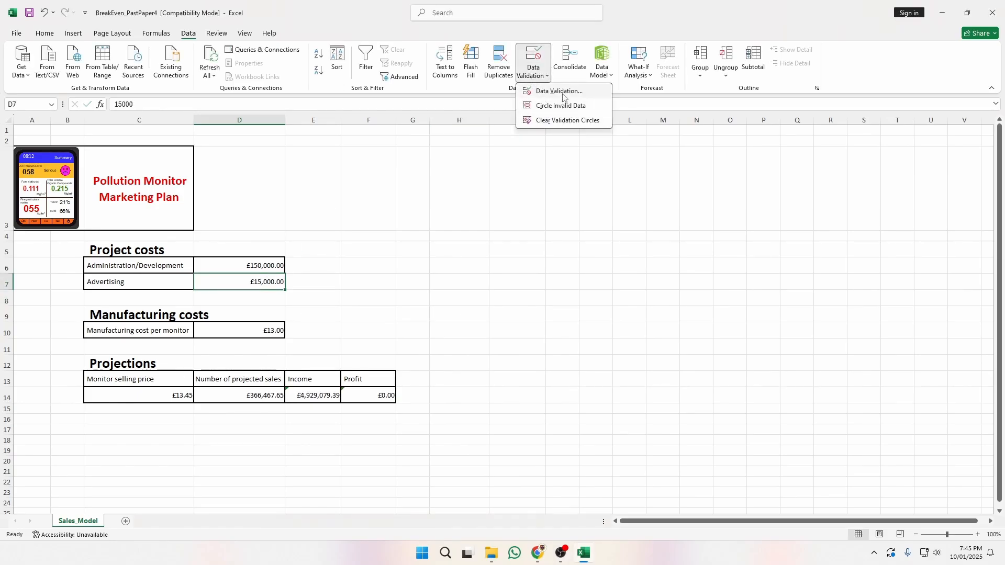
click(559, 91)
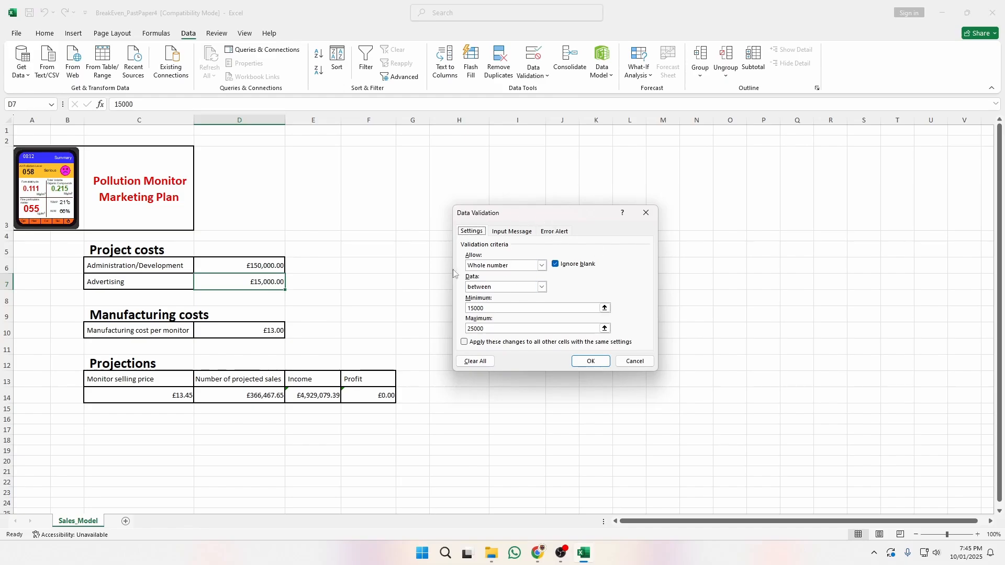
click(499, 232)
click(543, 278)
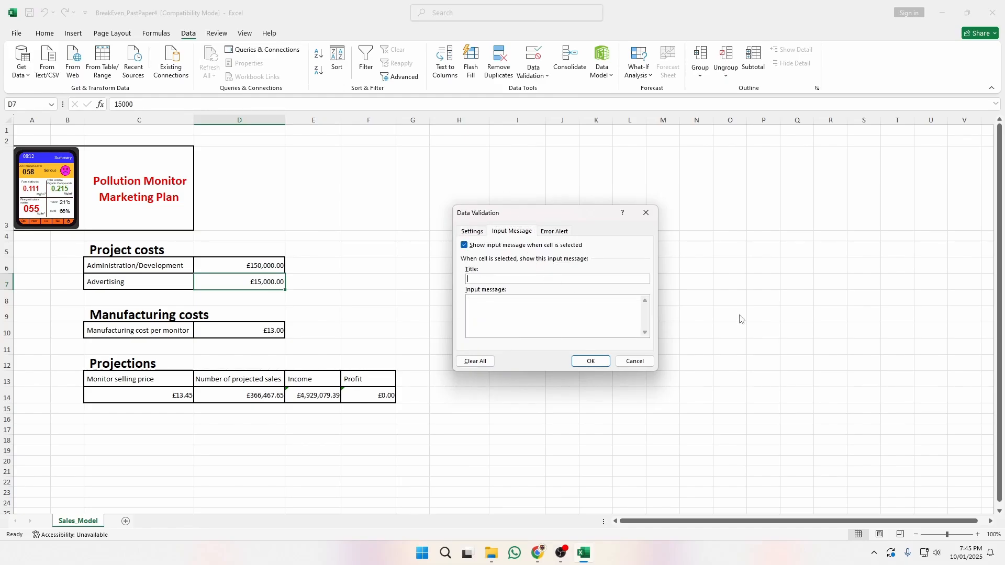
text(hAVE)
key(BackSpace)
key(BackSpace)
text(Please insert the correct amoun)
key(Tab)
text(between 15000 to )
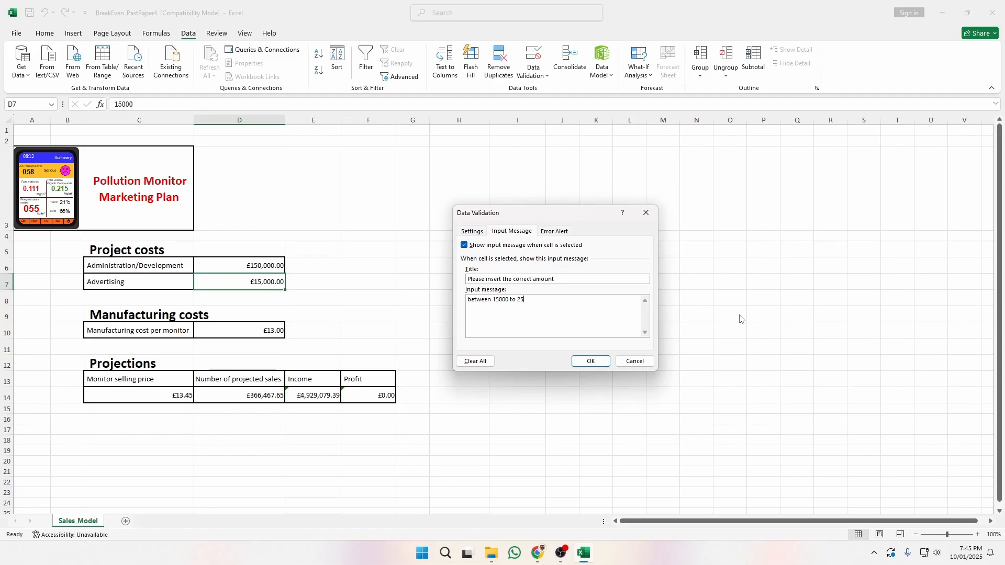
text(25000)
Add a Stop error alert 'Please enter within range': 'Your input is outside the accepted range'.
click(568, 232)
click(566, 277)
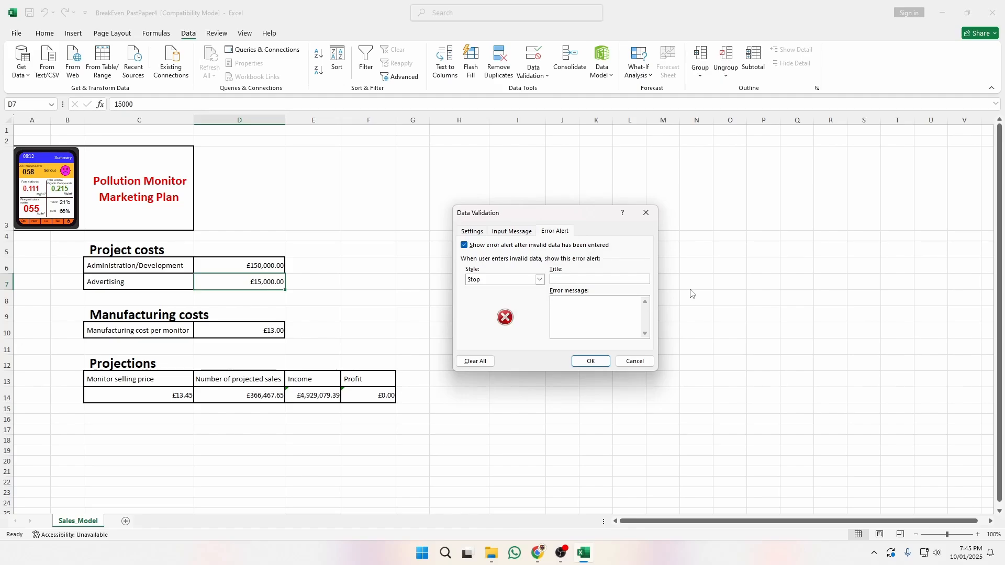
text(Please entert)
key(BackSpace)
text(wu)
text(Your input is outside the acc)
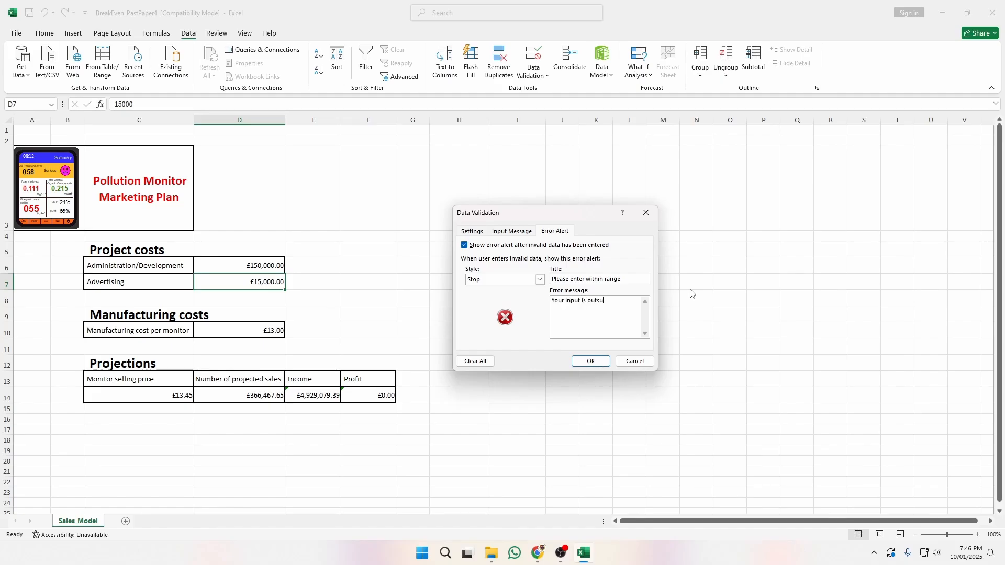
text(epted range)
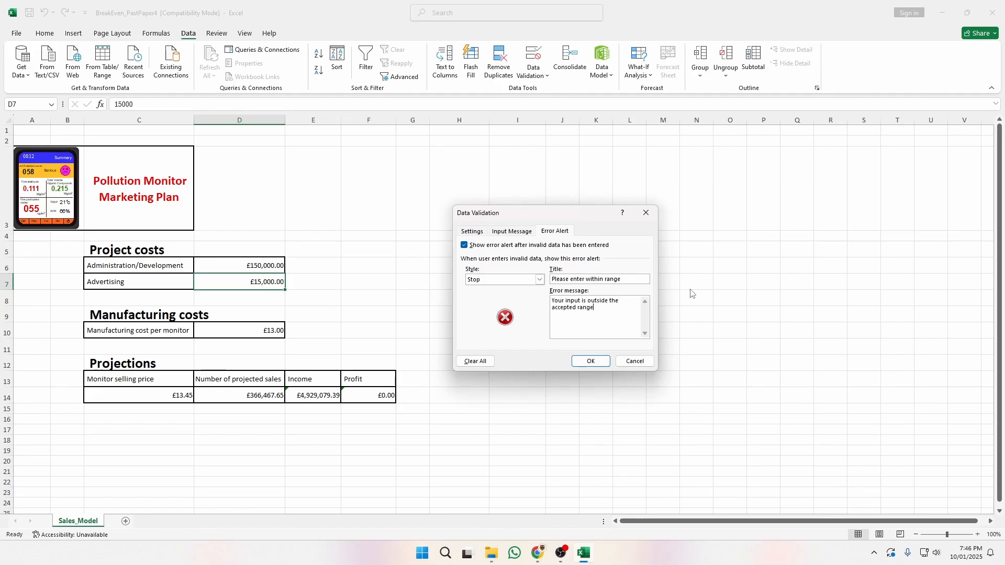
click(591, 361)
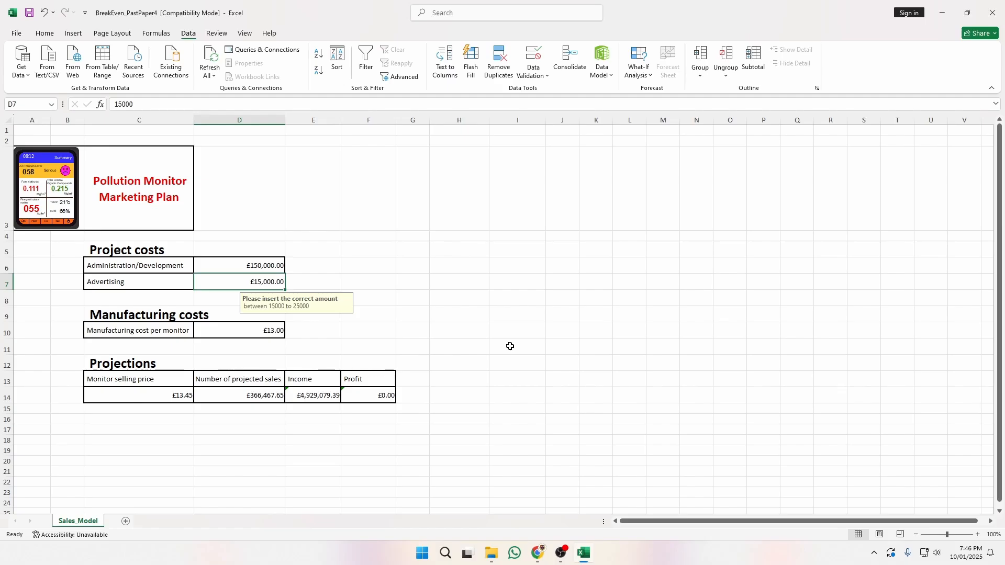
Enter 16 as the monitor selling price in C14, making profit £819,663.93.
click(420, 296)
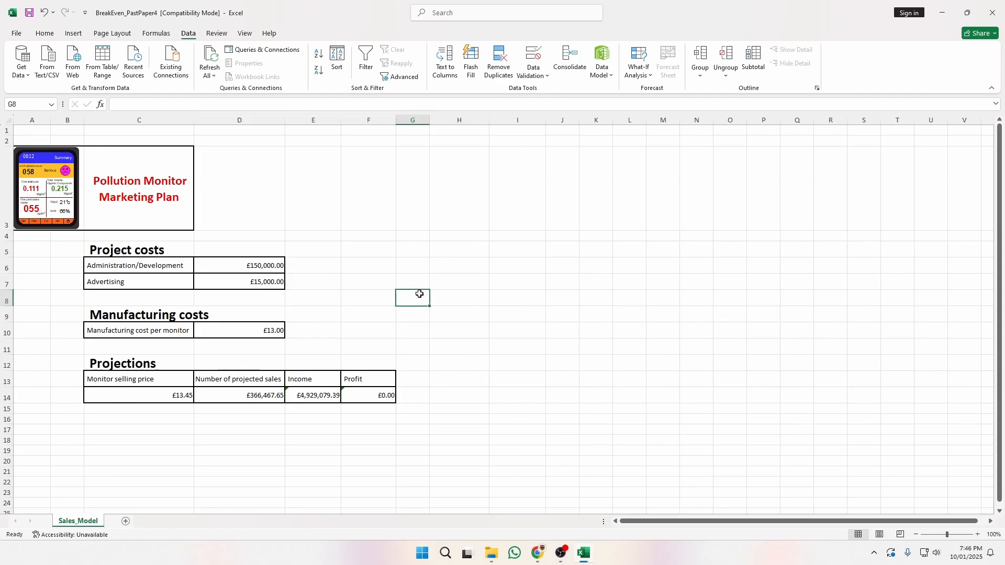
key(alt+Tab)
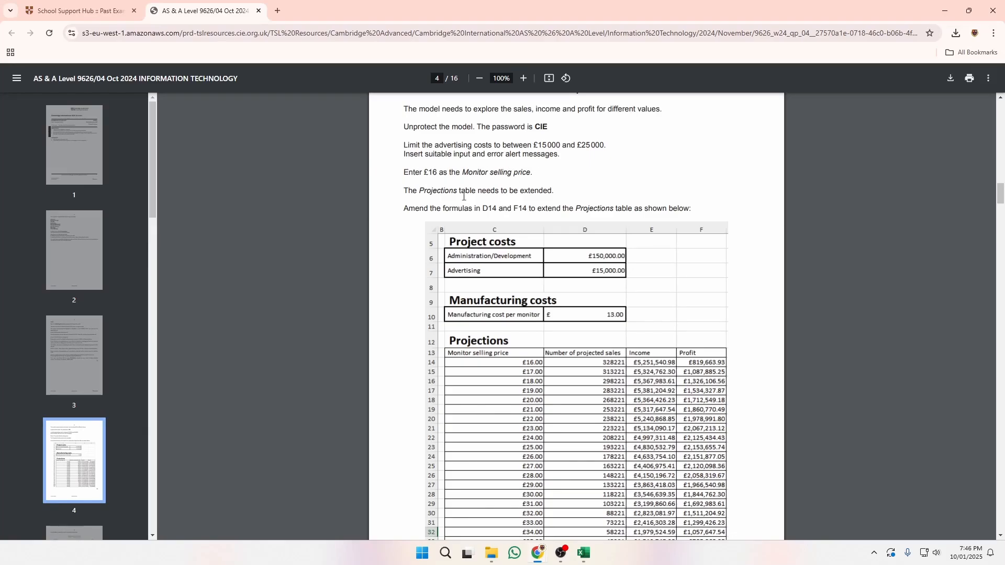
key(alt+Tab)
click(187, 394)
text(16)
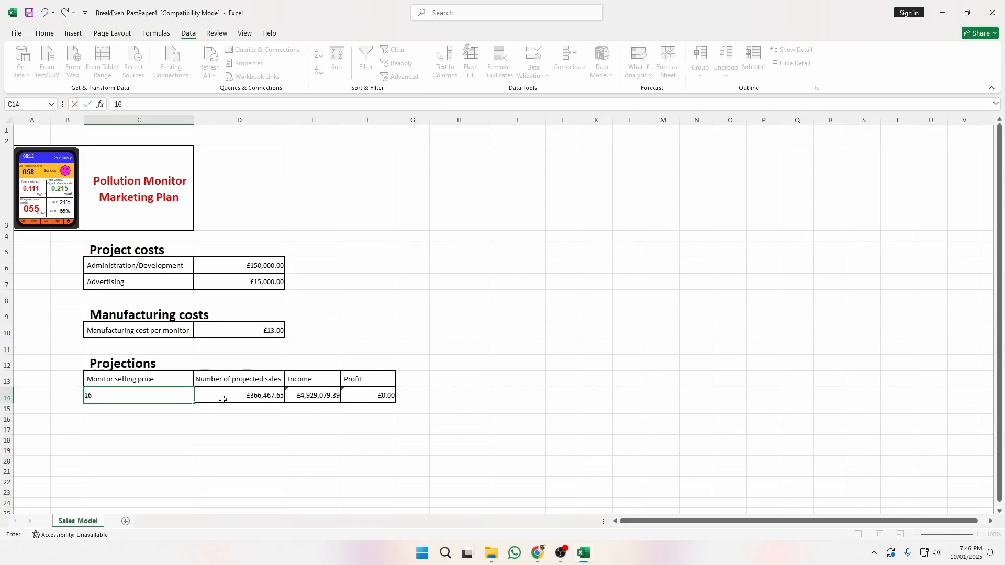
click(239, 428)
Read the next task in the exam paper and reselect C14.
key(alt+Tab)
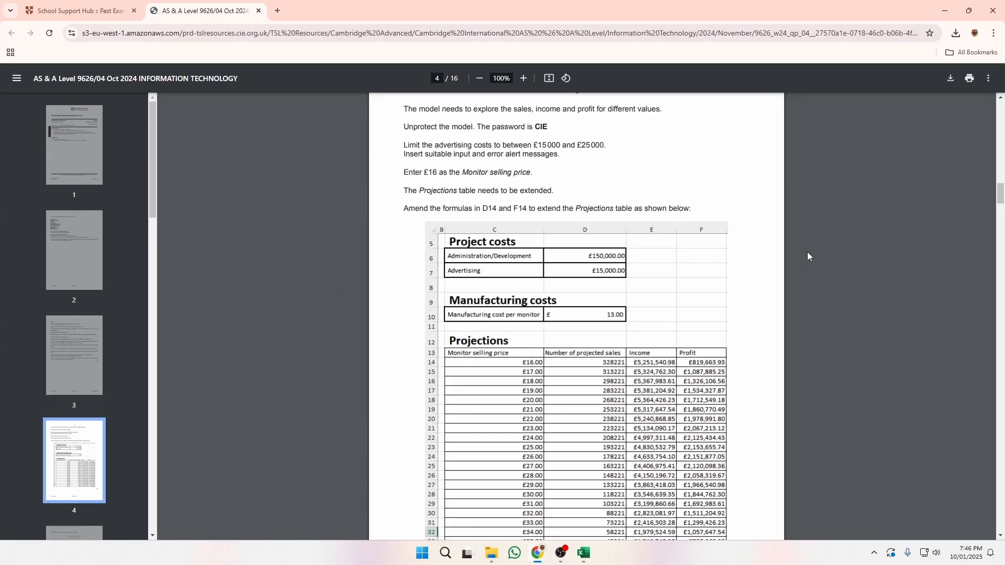
scroll(796, 256, down, 1)
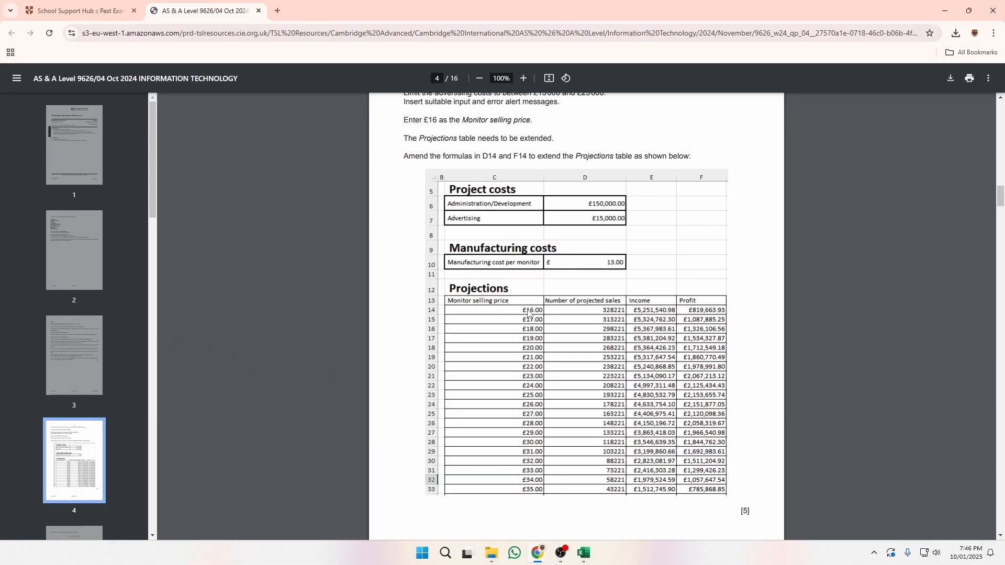
key(alt+Tab)
click(163, 399)
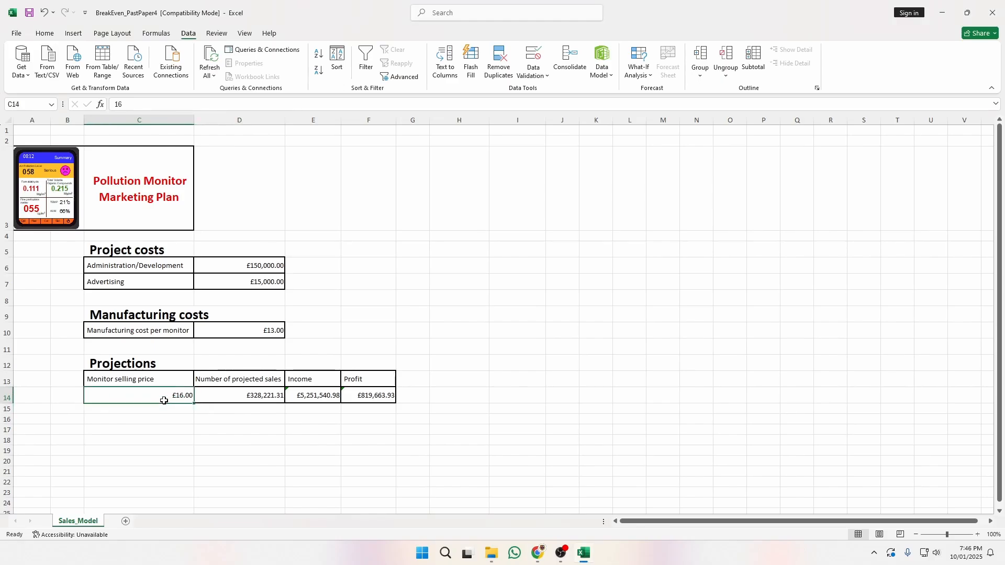
click(238, 395)
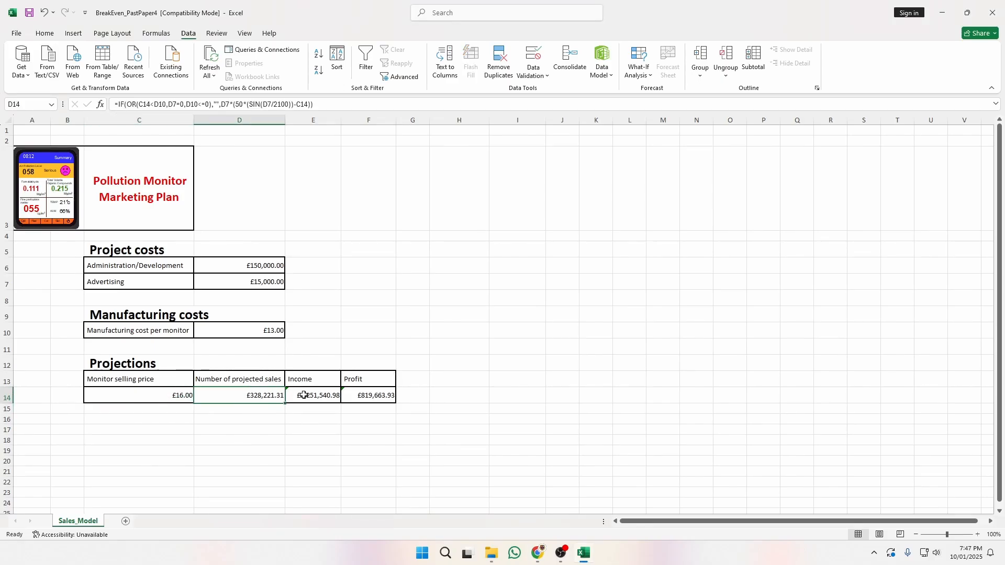
click(140, 104)
text($)
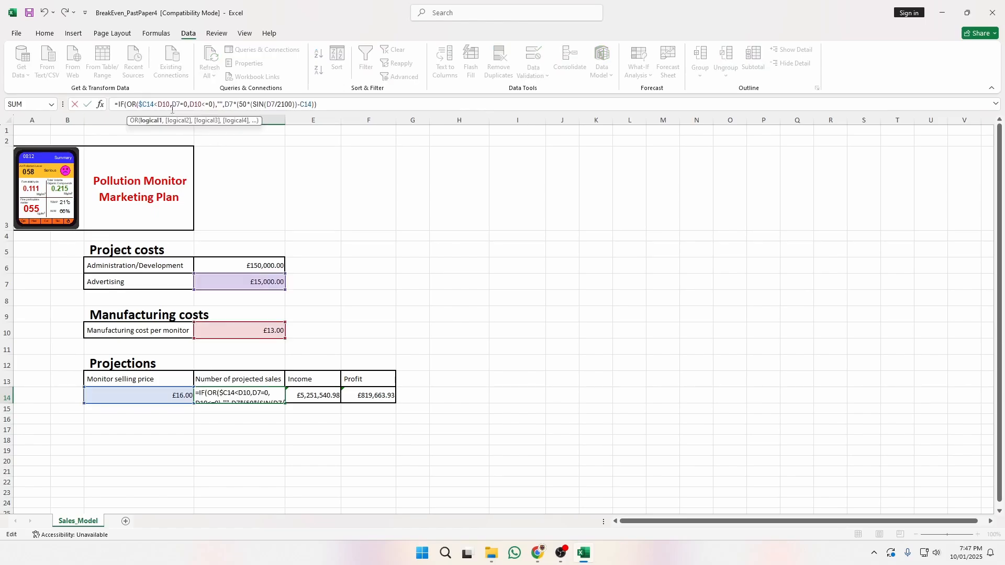
click(153, 104)
text($)
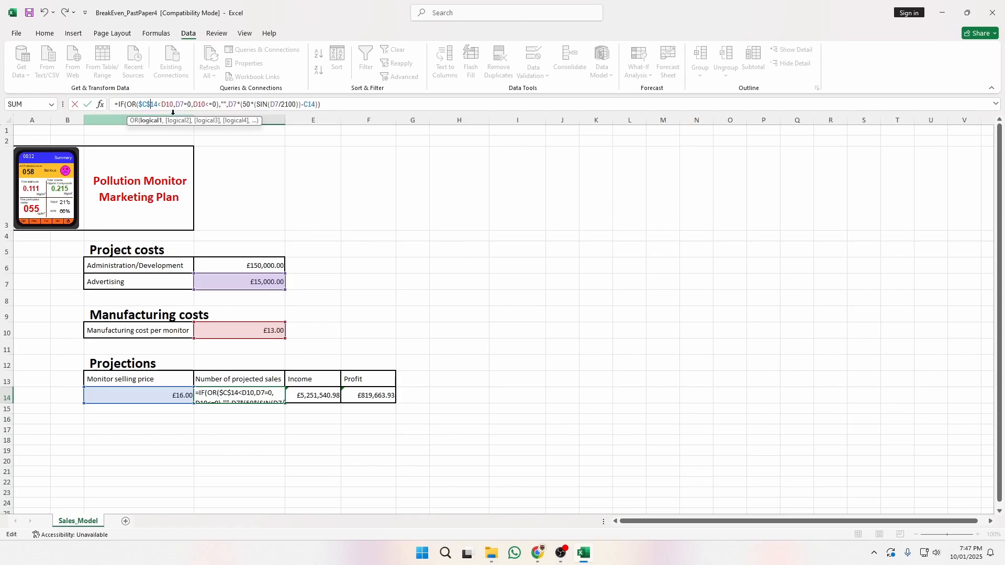
key(BackSpace)
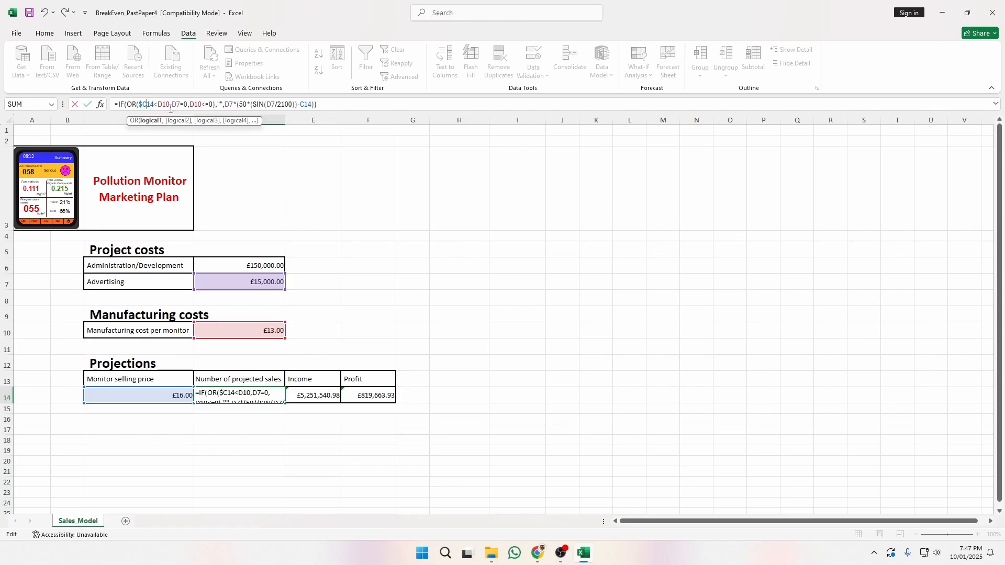
click(143, 102)
key(BackSpace)
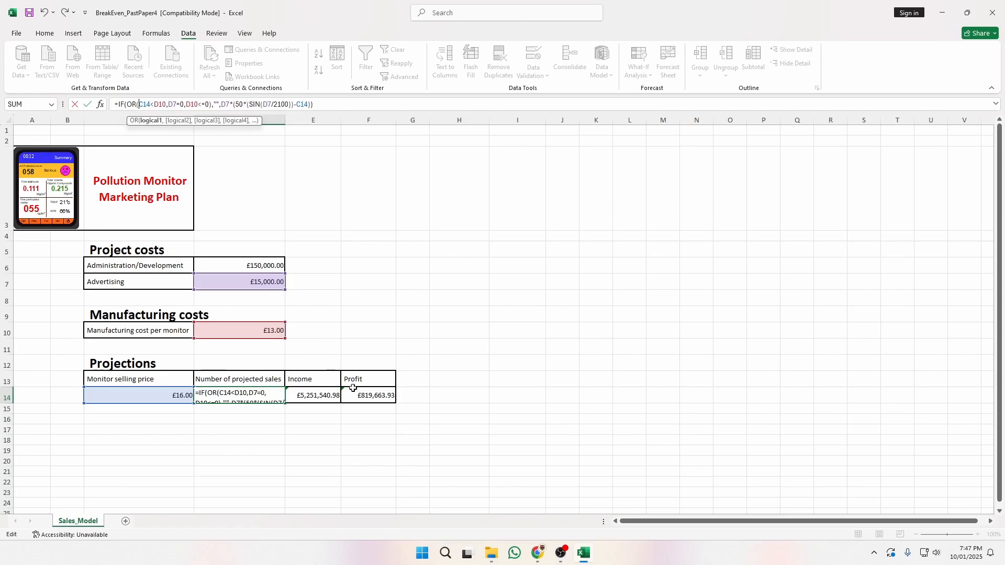
key(Return)
click(145, 393)
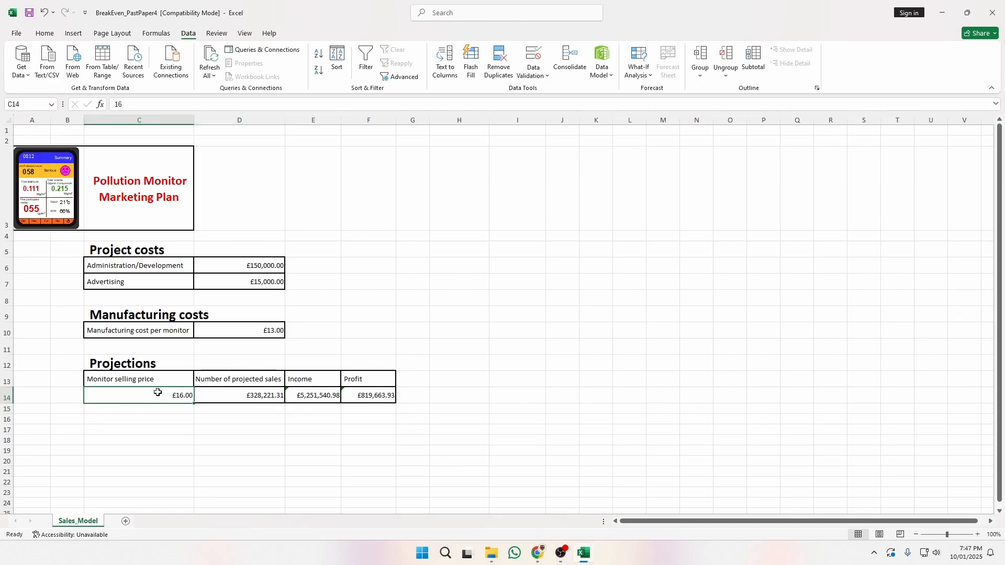
click(441, 396)
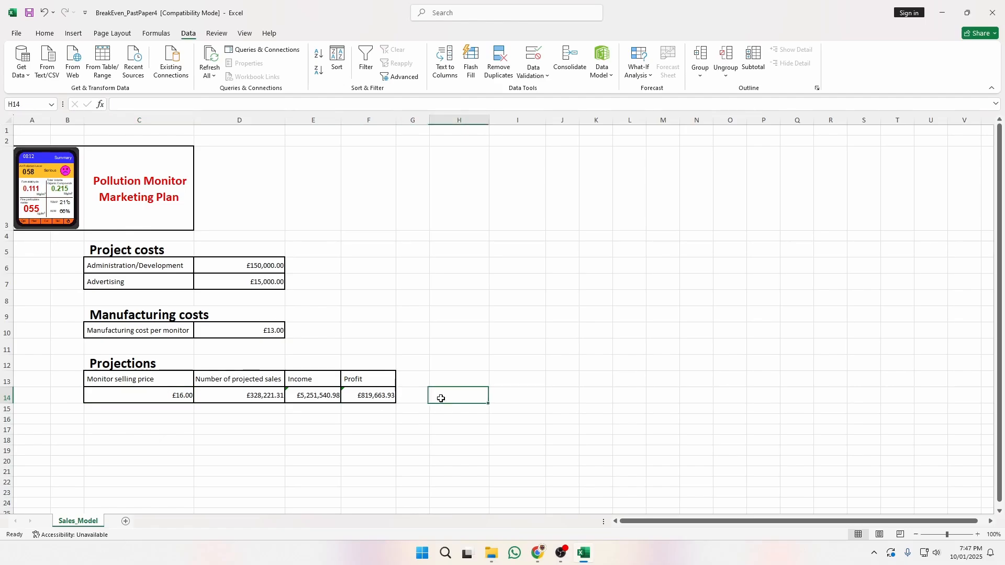
click(150, 396)
scroll(244, 416, down, 1)
scroll(244, 416, down, 2)
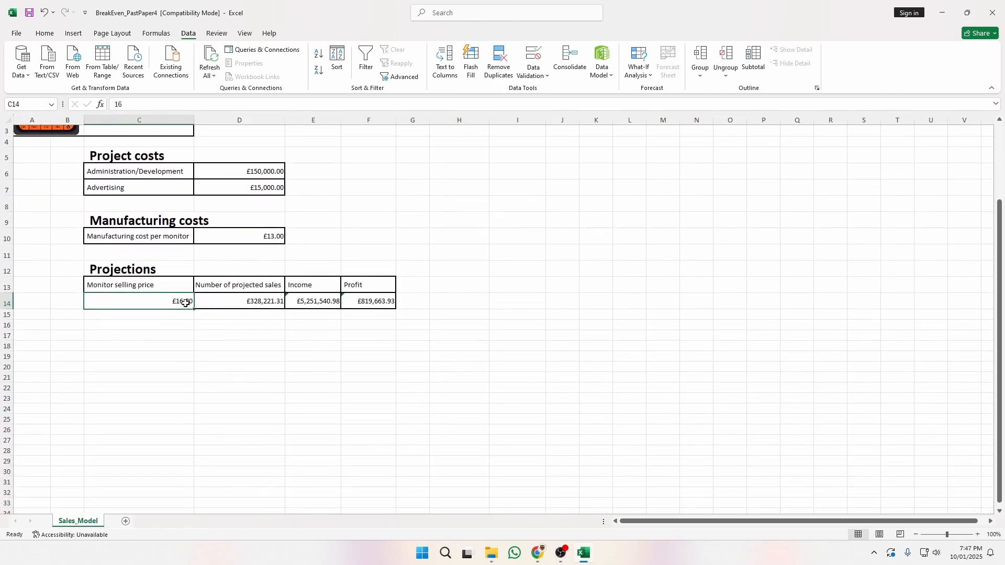
Copy £16.00 down the price column and compare it with the exam paper.
drag(196, 309, 196, 504)
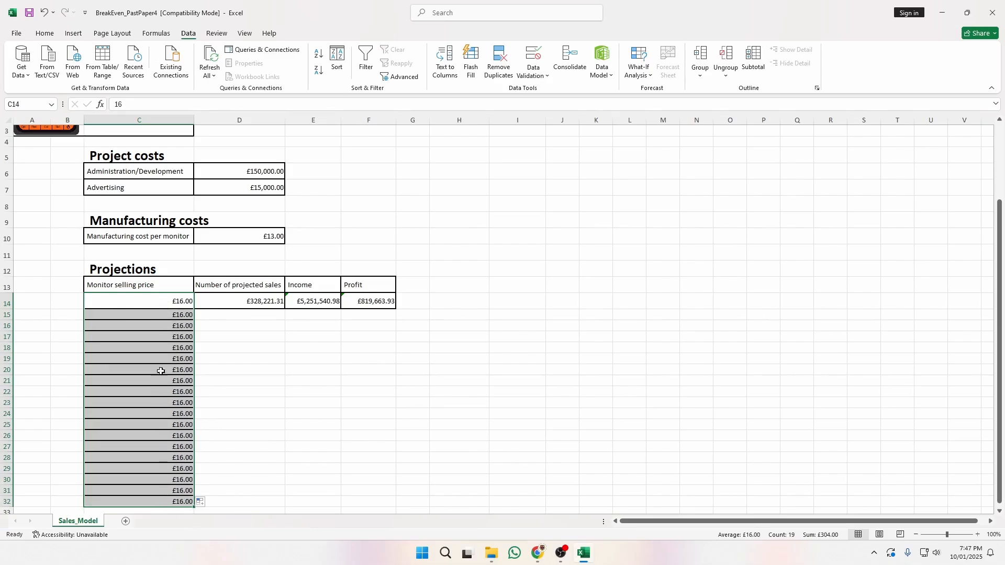
click(173, 305)
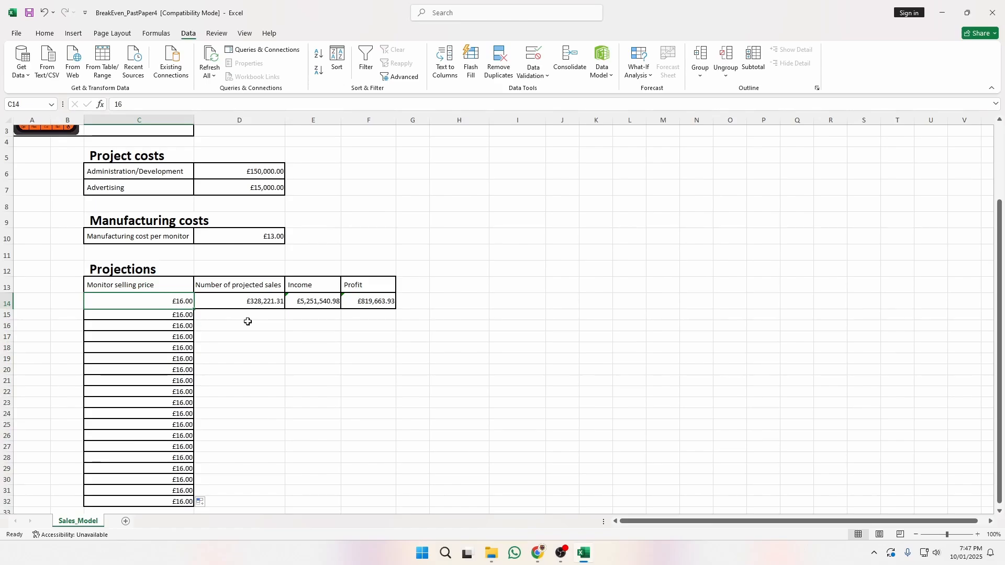
key(alt+Tab)
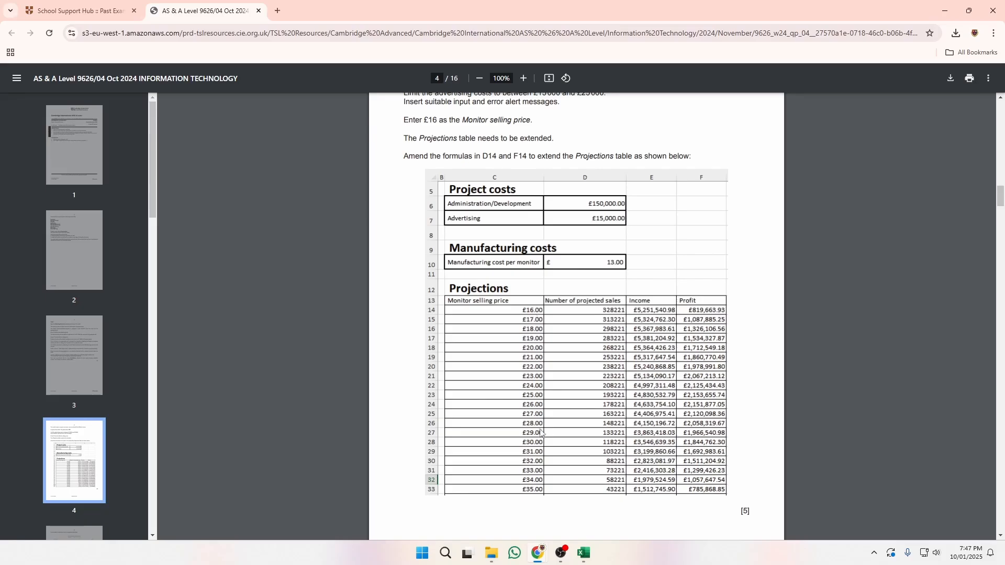
key(alt+Tab)
Enter 17 in C15 and fill the £1-step price series from C14 down to C32.
click(176, 315)
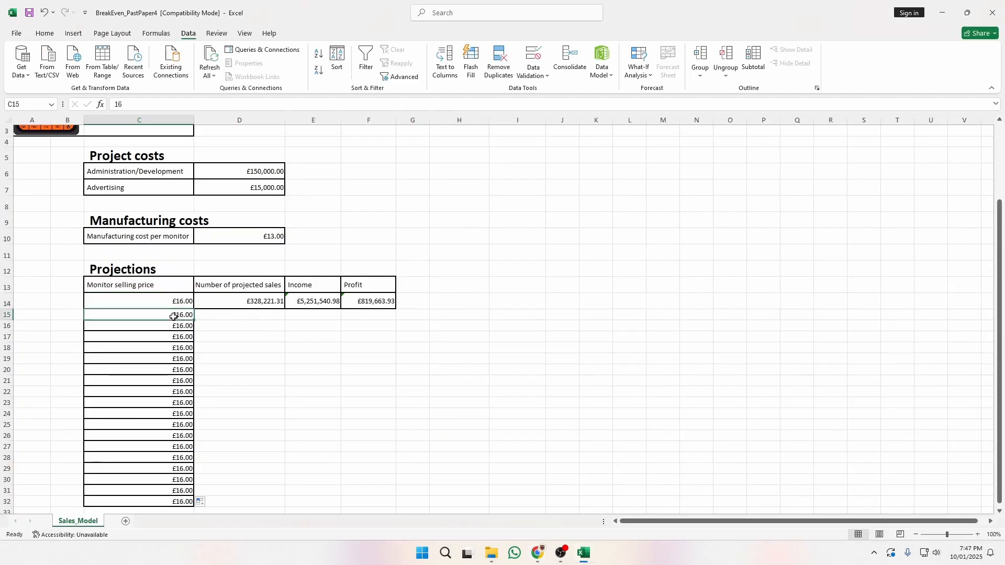
text(17)
key(Return)
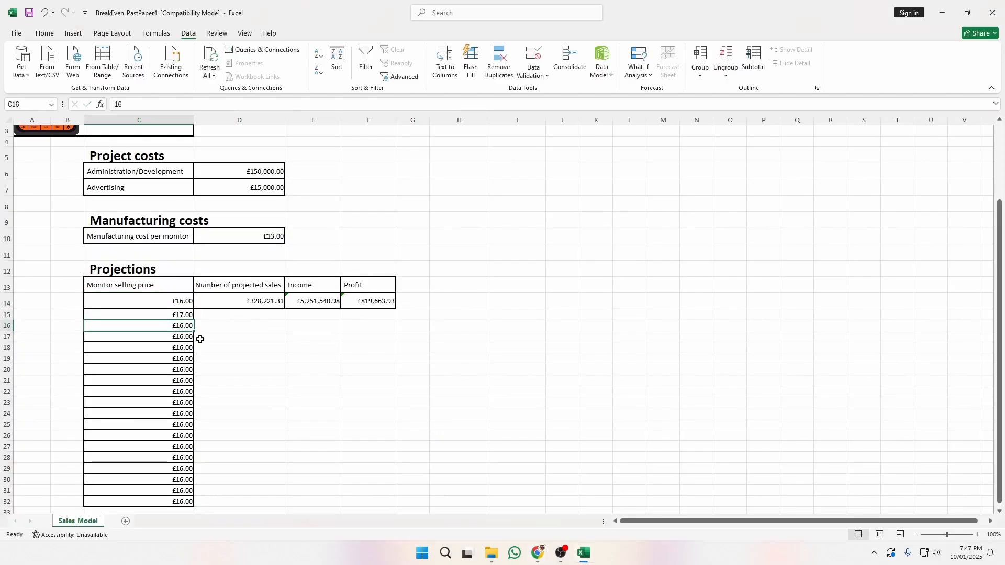
click(192, 303)
shift+click(187, 317)
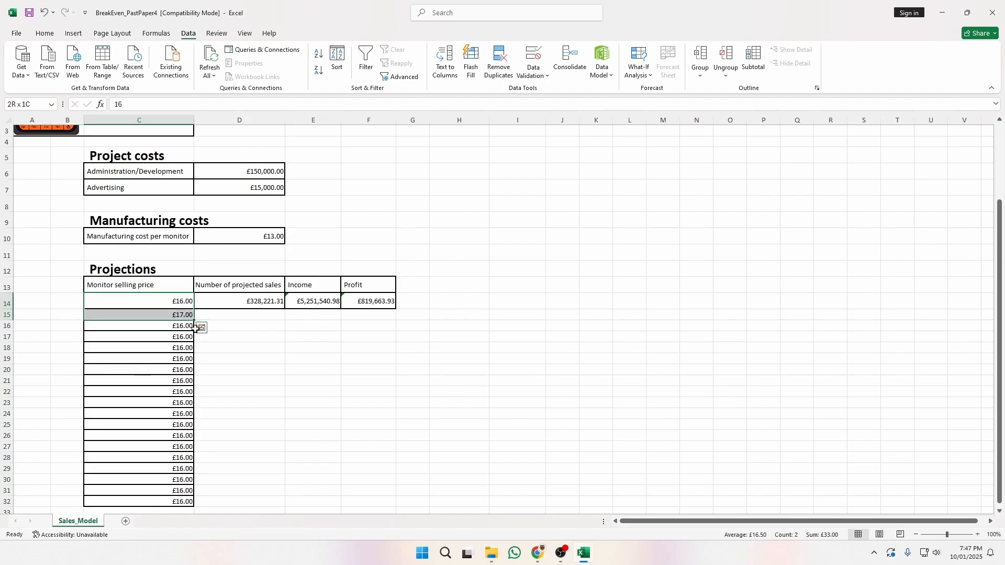
drag(196, 321, 196, 500)
Extend the price series one more row so C33 ends at £35.00.
scroll(294, 461, down, 1)
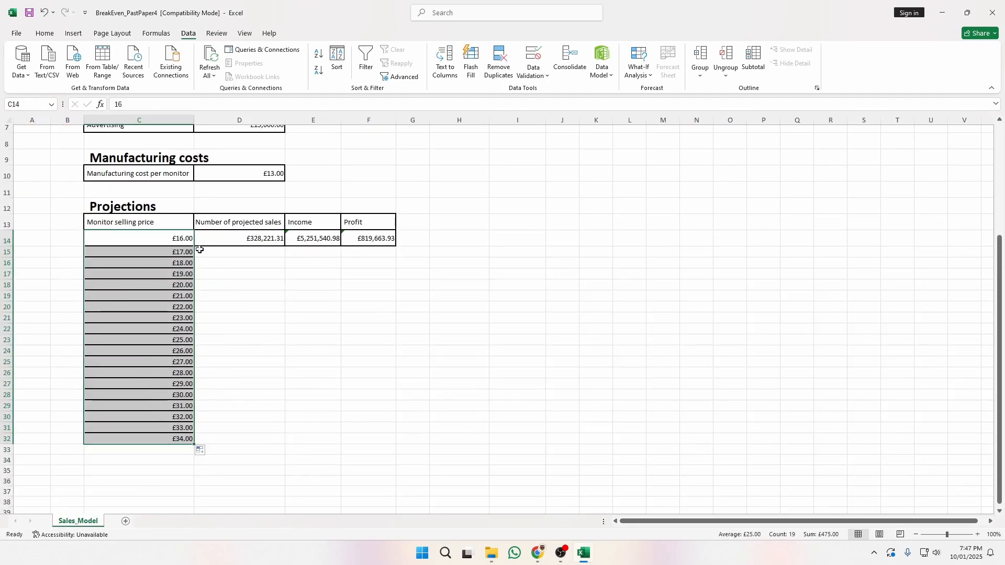
drag(185, 308, 276, 308)
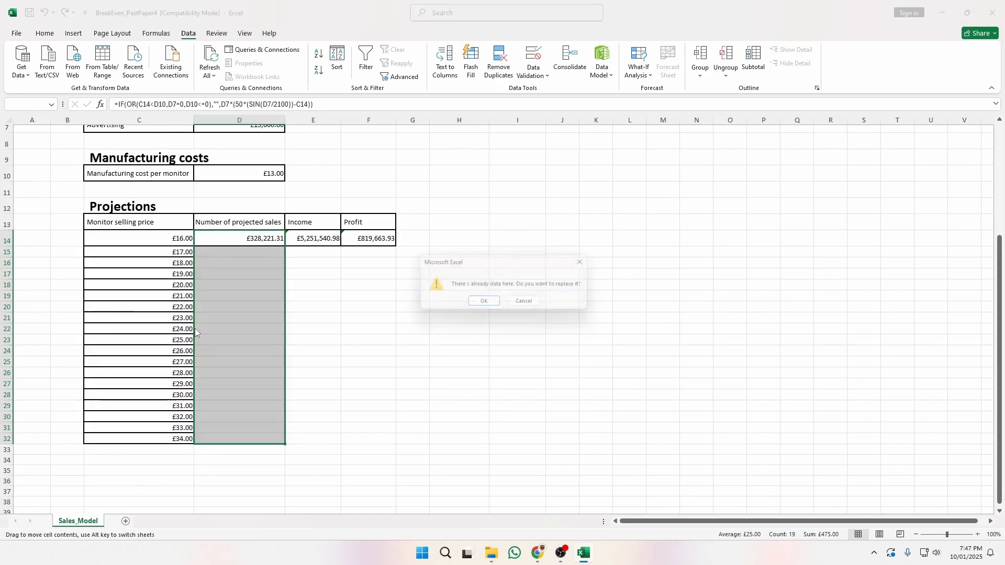
click(518, 306)
click(293, 396)
scroll(277, 403, down, 1)
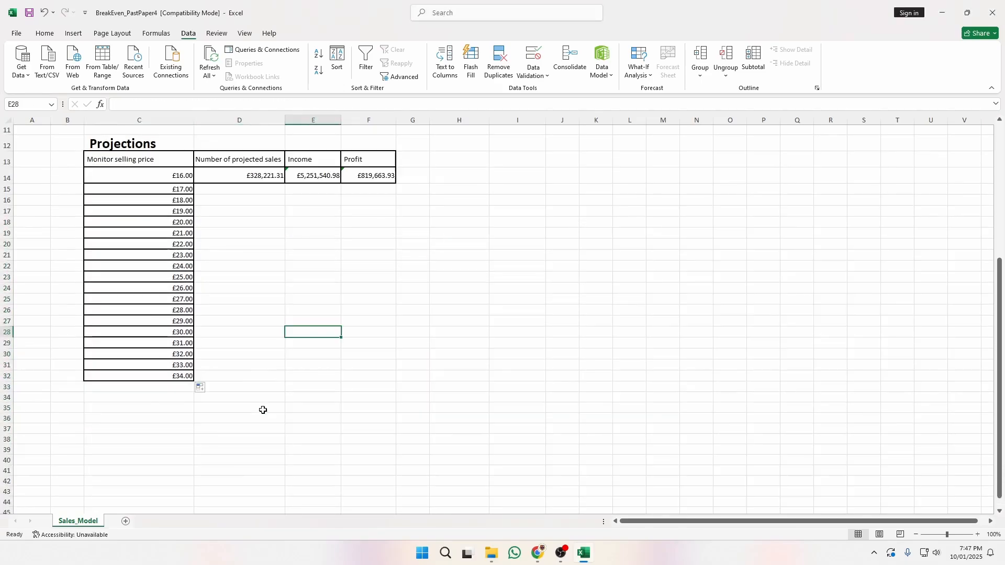
click(189, 365)
drag(189, 365, 198, 397)
click(274, 375)
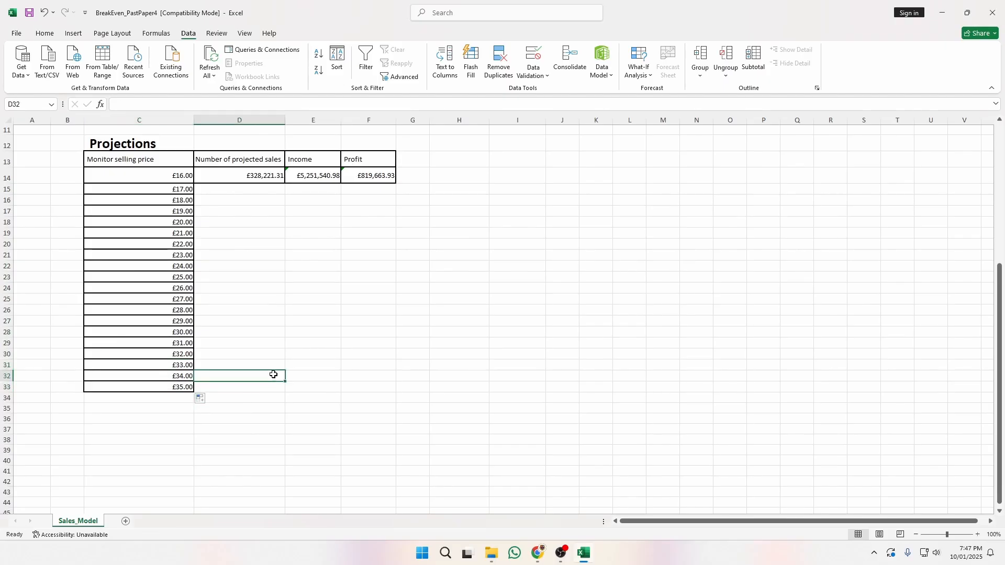
key(alt+Tab)
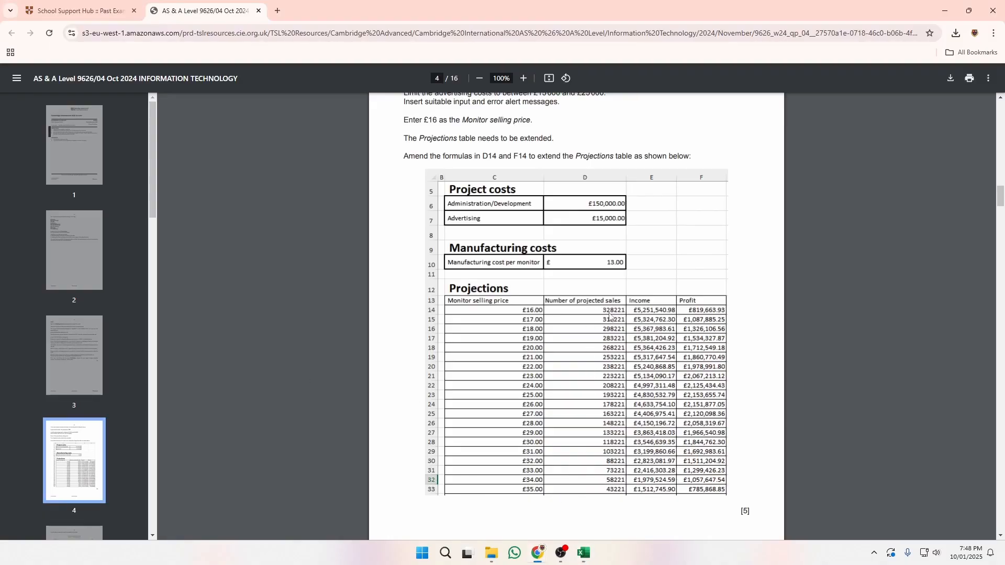
Compare the workbook's price column with the exam paper's Projections table.
key(alt+Tab)
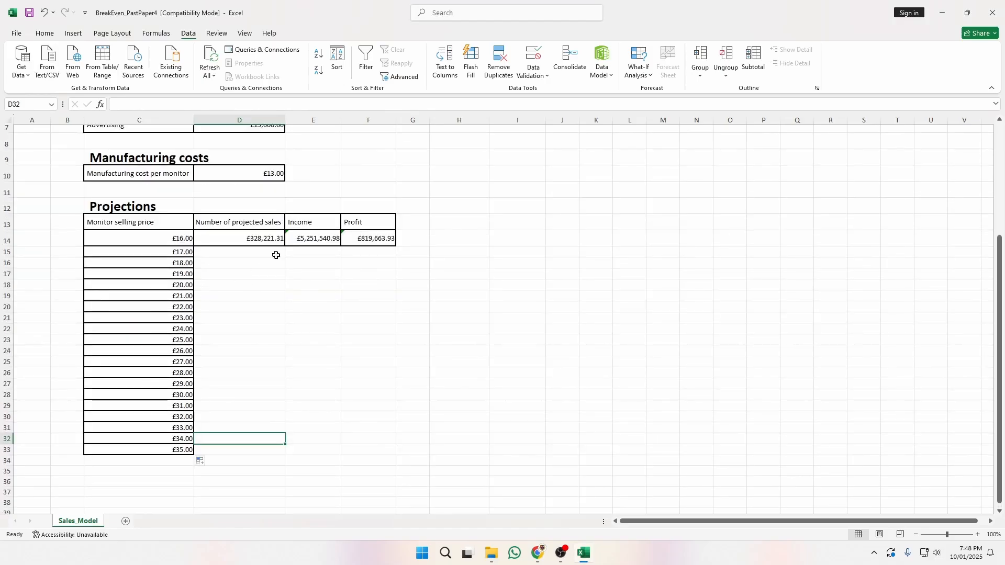
scroll(276, 255, up, 1)
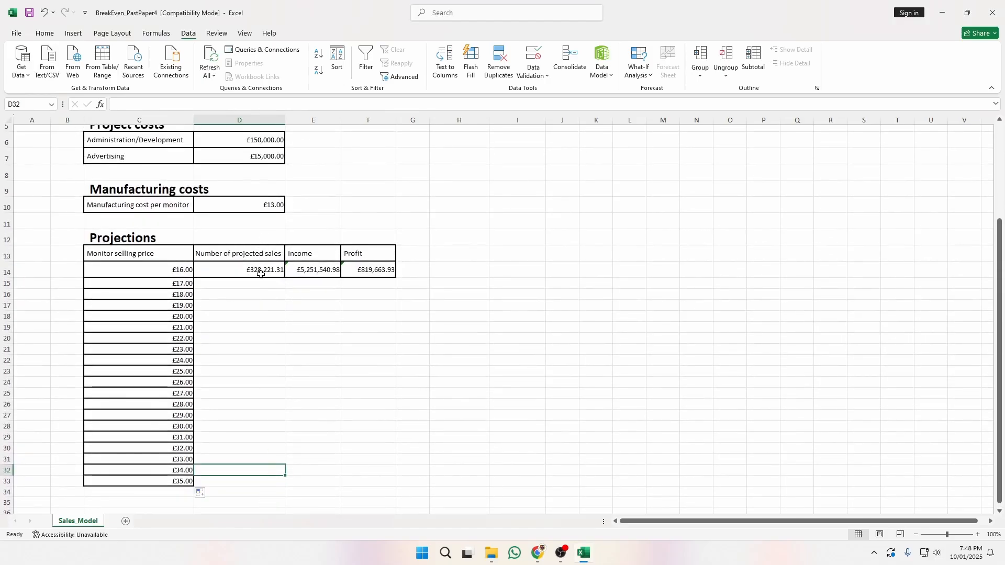
key(alt+Tab)
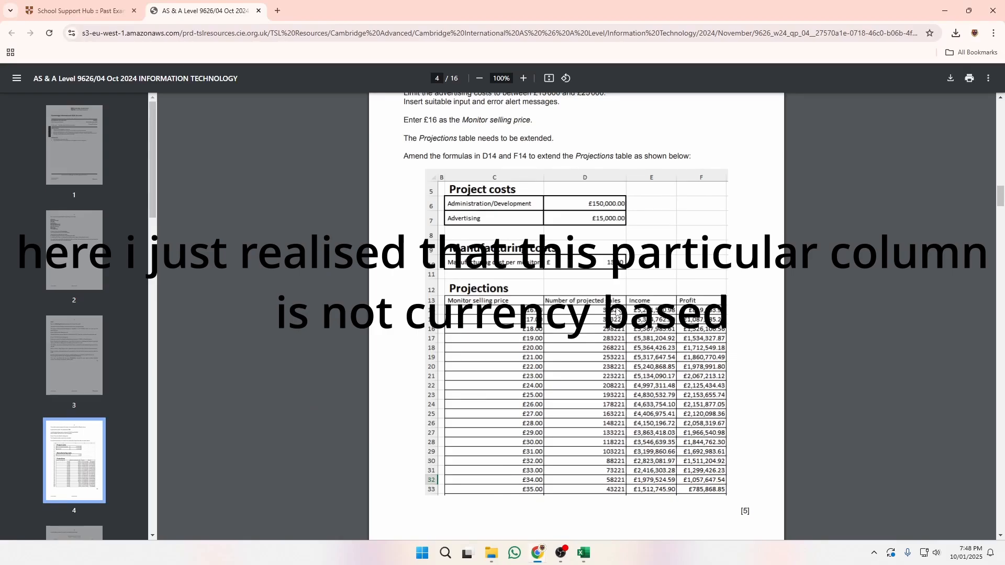
key(alt+Tab)
Apply the General number format to D14 via Format Cells, showing 328221.3115.
click(267, 271)
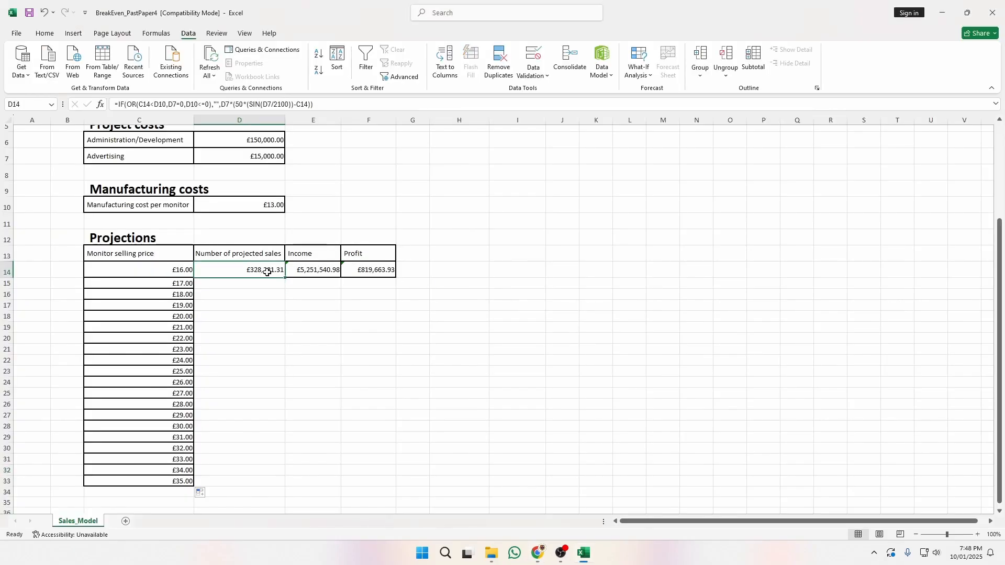
right_click(267, 273)
click(344, 473)
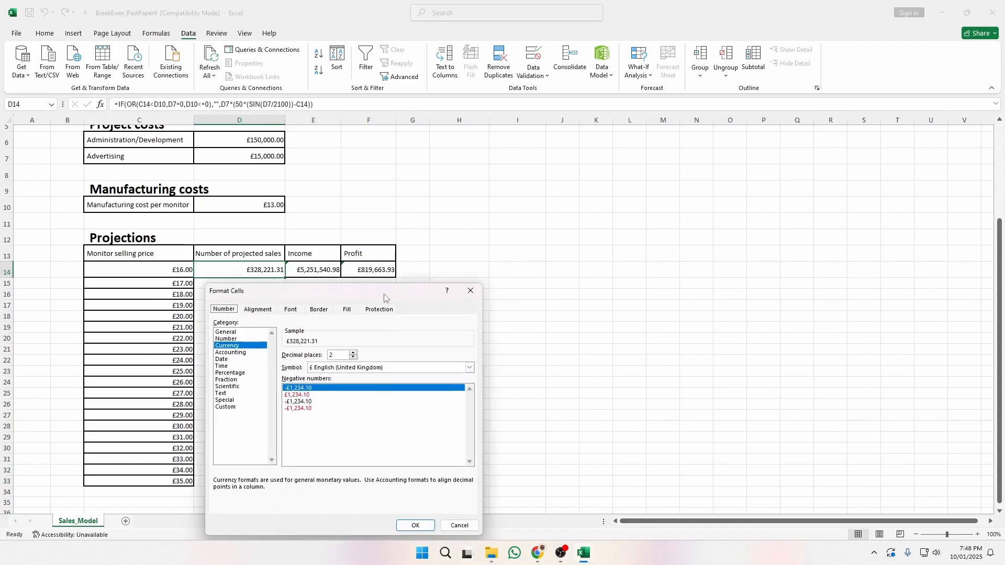
click(234, 332)
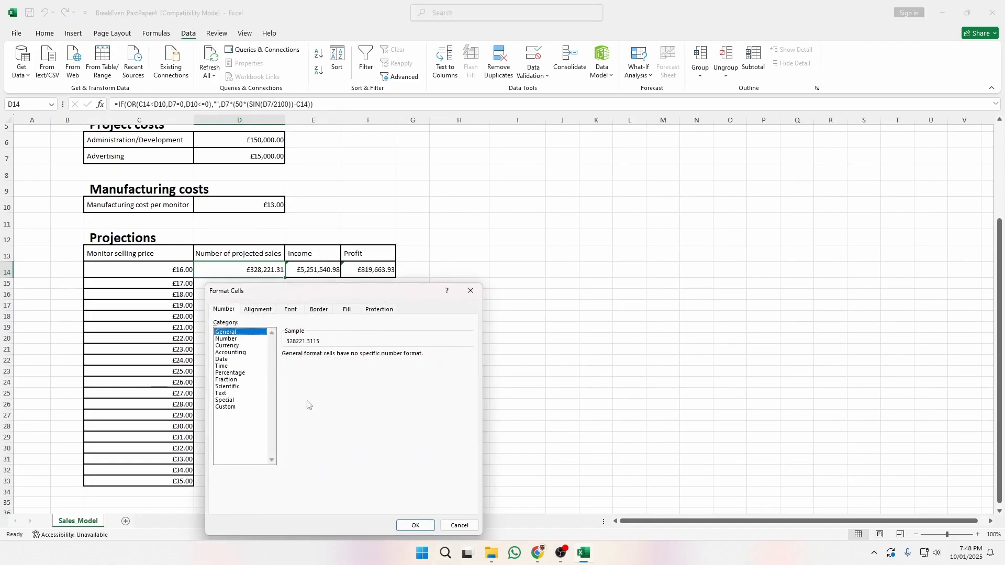
click(414, 526)
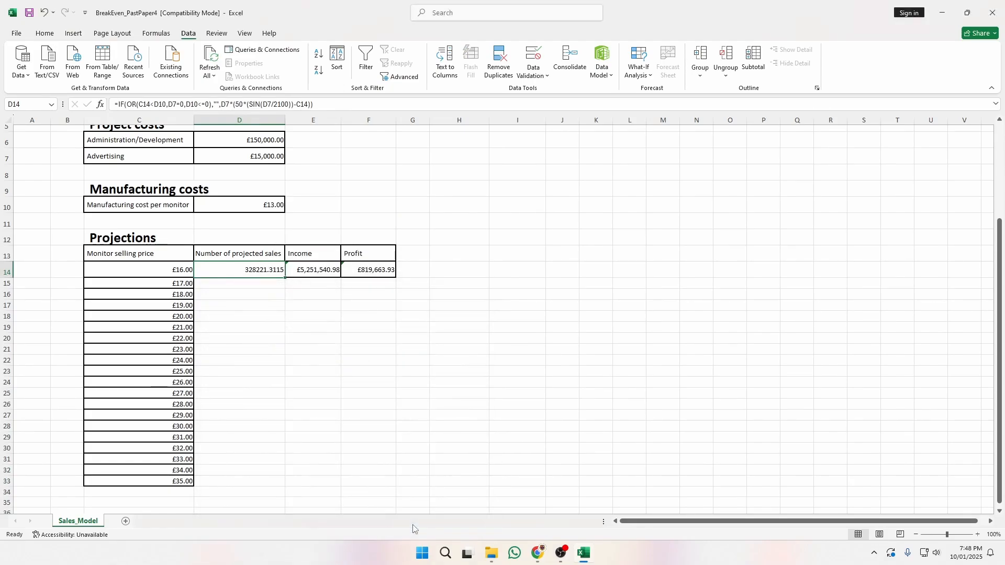
click(312, 339)
key(alt+Tab)
key(alt+Tab)
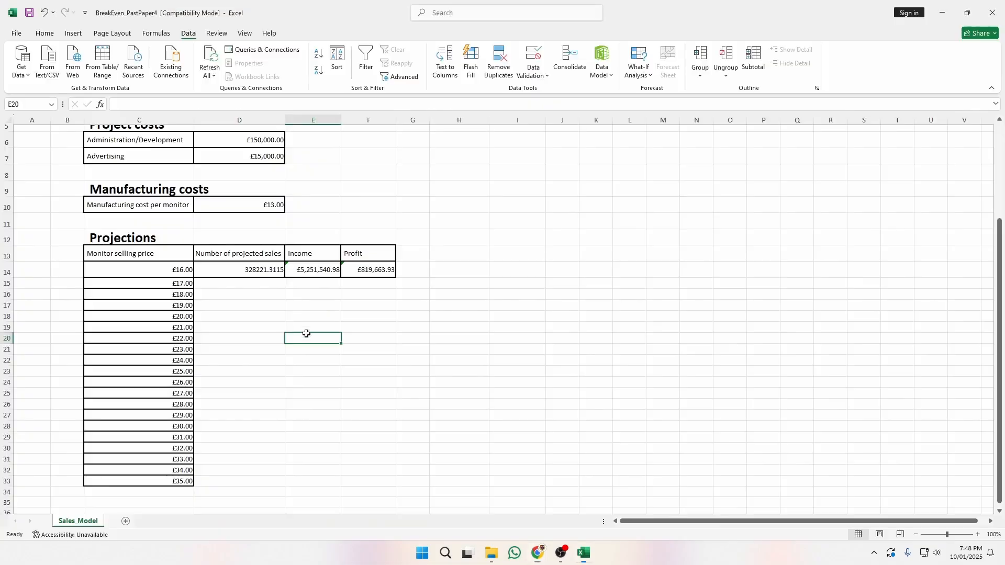
click(271, 270)
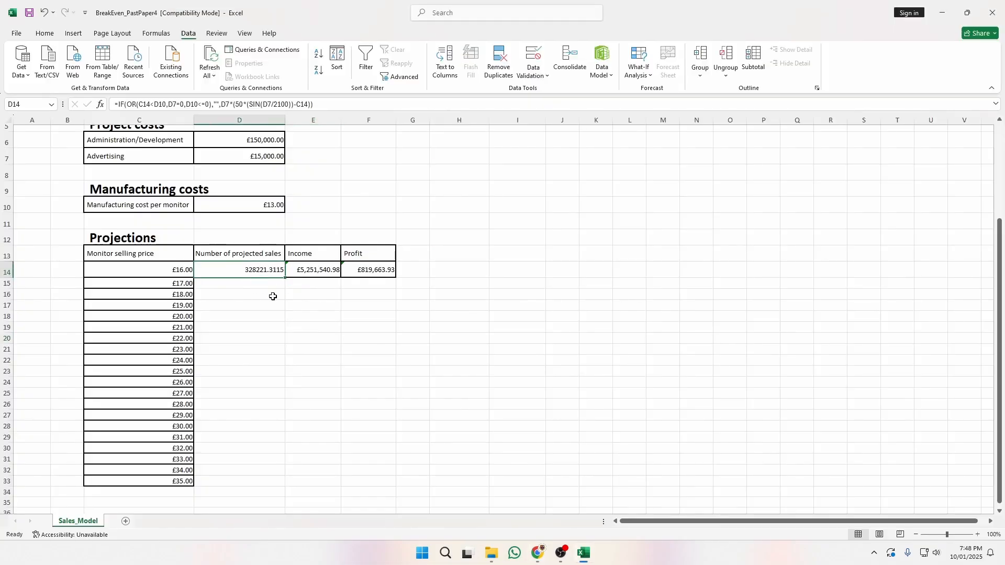
Format D14 as a Number with no decimal places so it shows 328221.
right_click(264, 272)
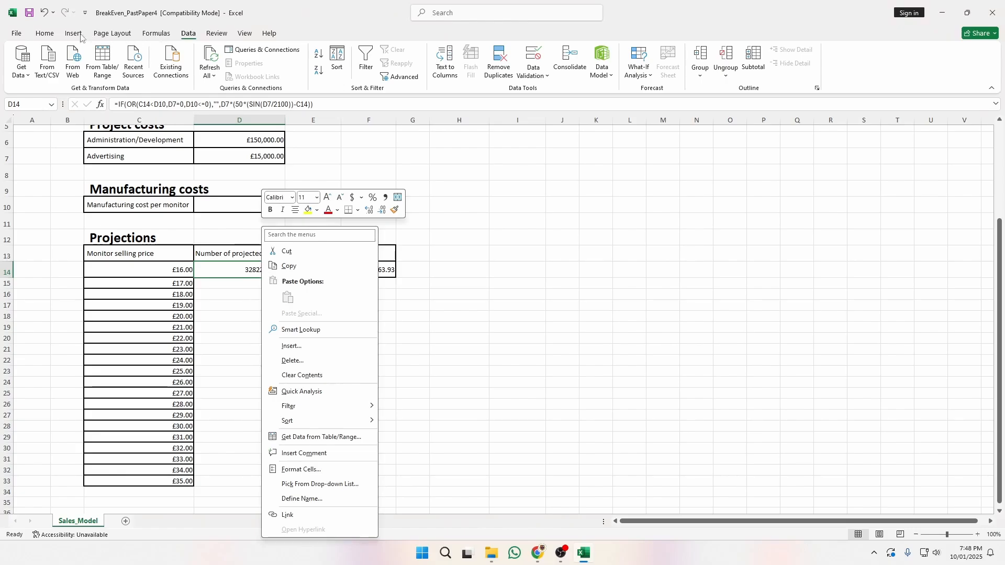
click(53, 34)
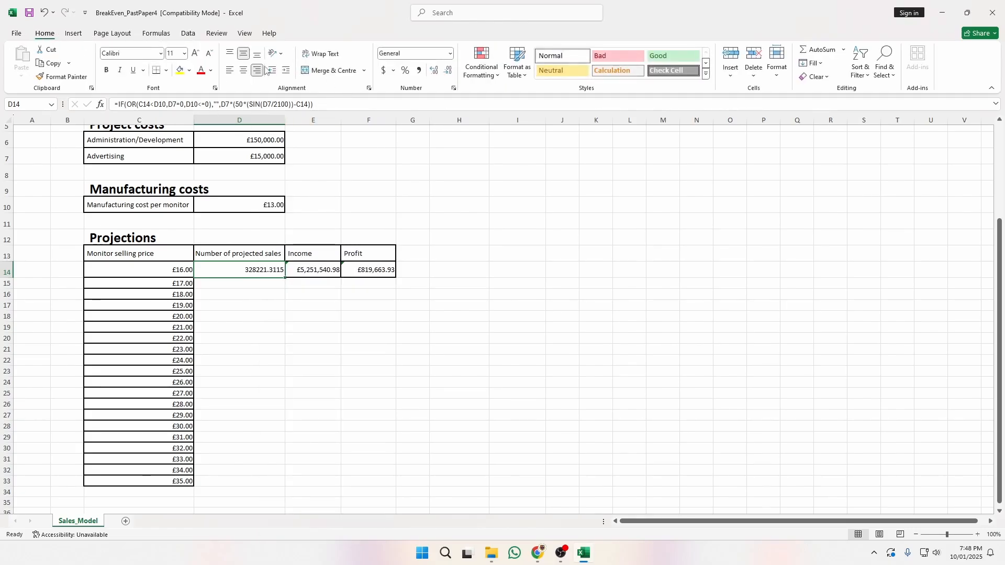
click(432, 72)
click(449, 72)
click(448, 73)
click(449, 73)
click(449, 72)
click(448, 73)
click(448, 72)
Compare the workbook with the exam paper, checking Income and Profit cells F14 and F15.
key(alt+Tab)
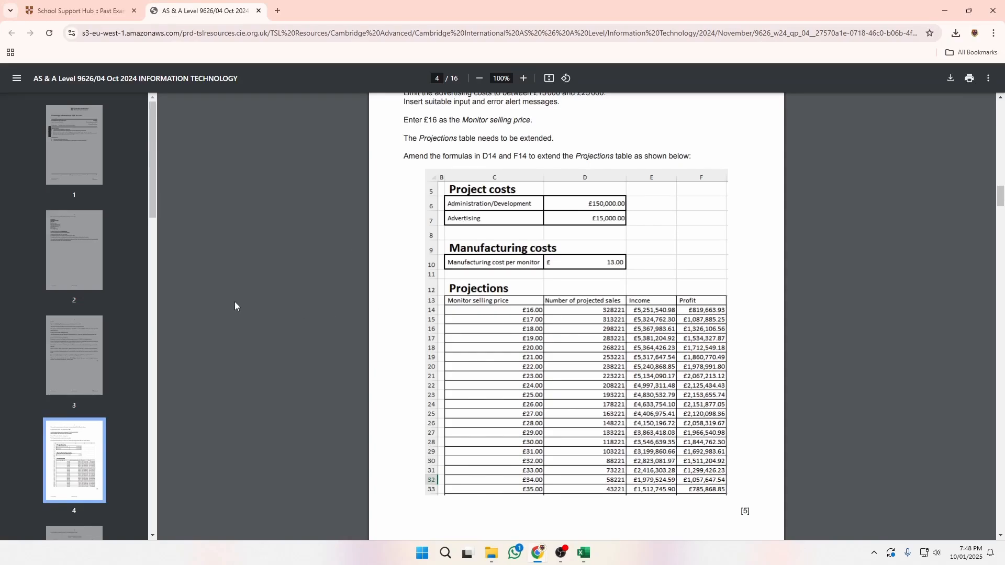
key(alt+Tab)
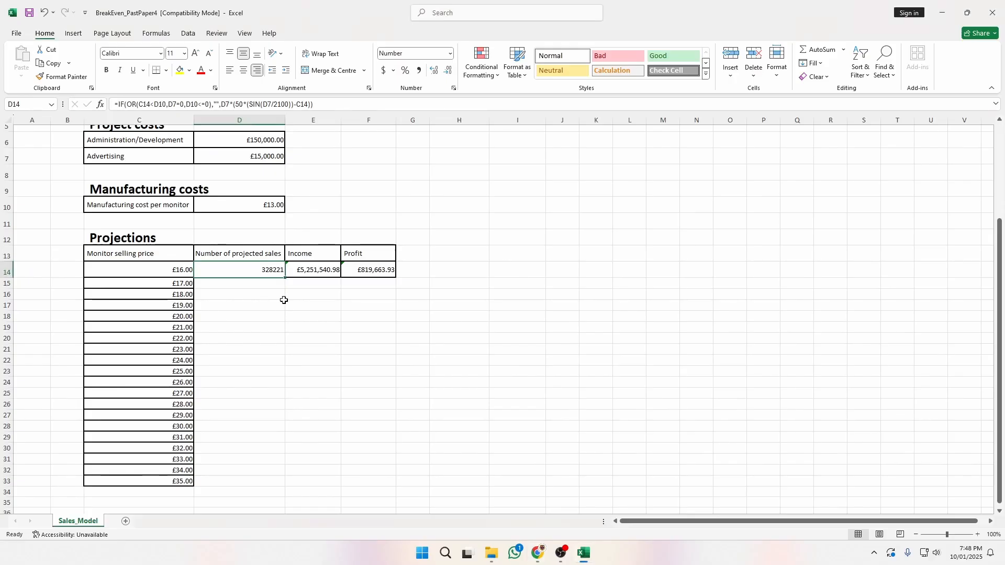
key(alt+Tab)
key(alt+Tab)
click(344, 282)
key(alt+Tab)
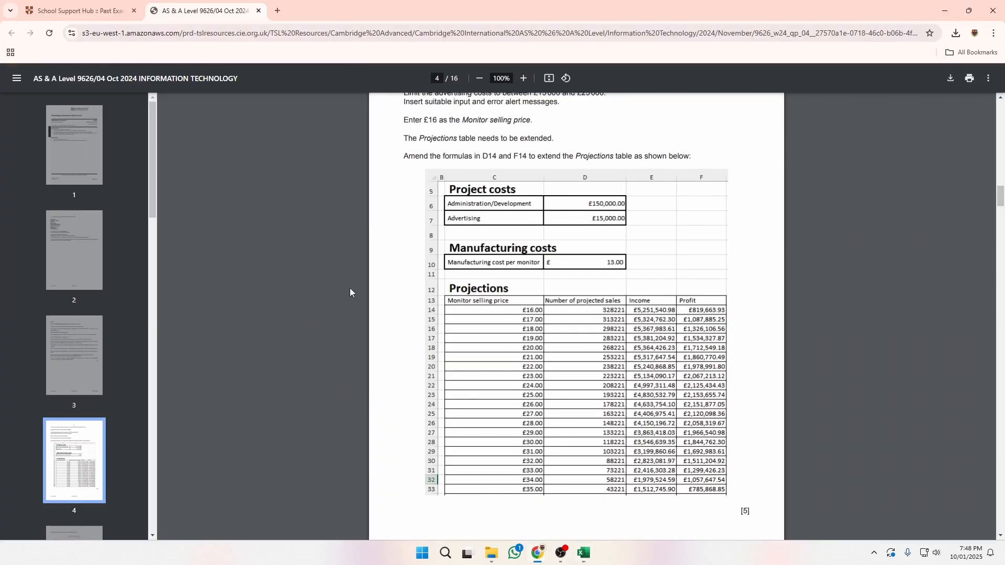
key(alt+Tab)
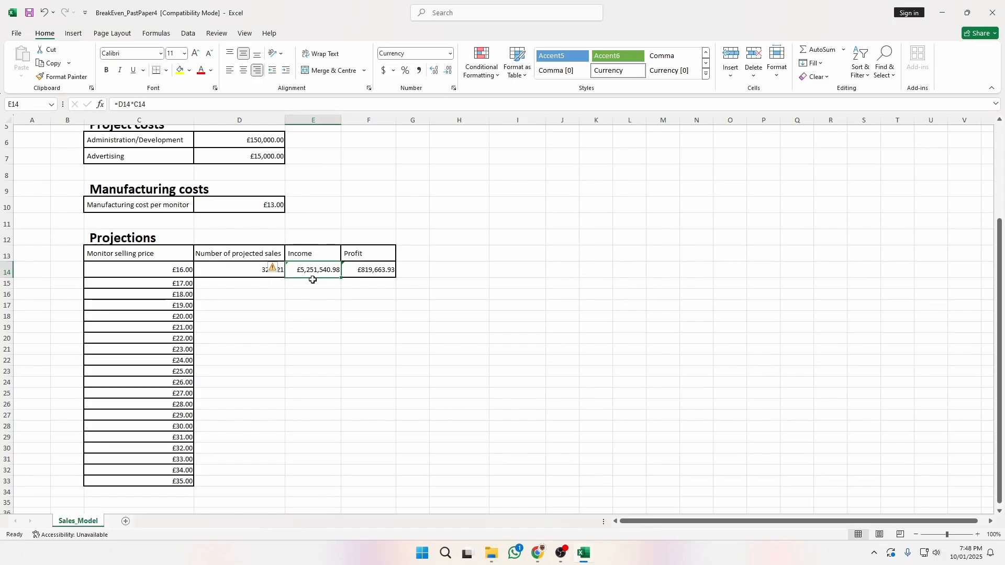
key(alt+Tab)
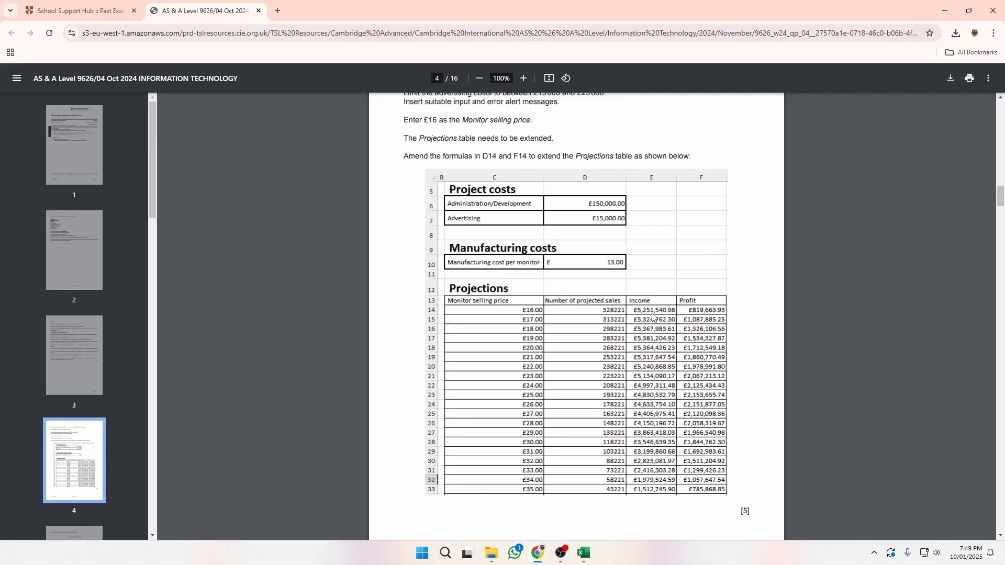
key(alt+Tab)
click(377, 269)
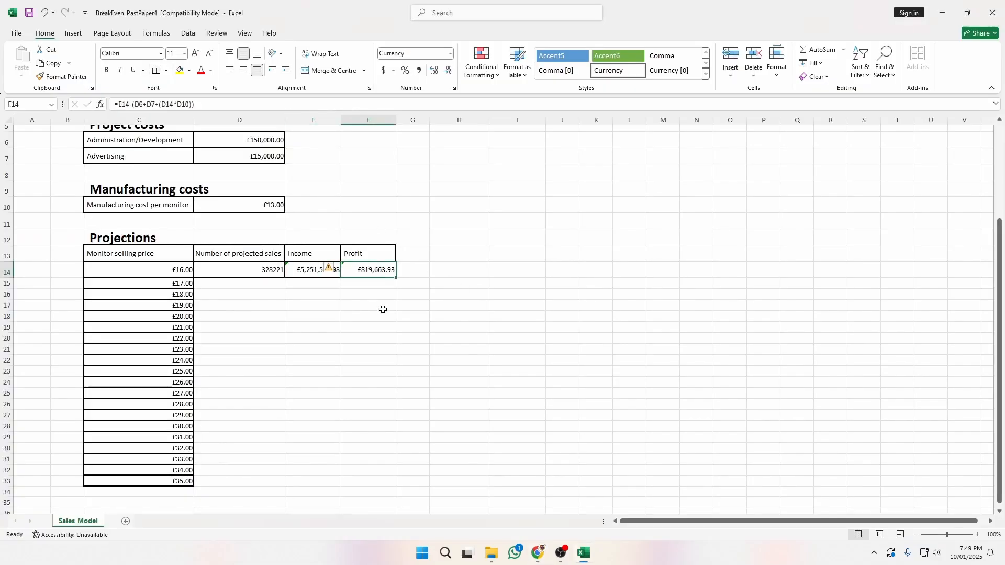
click(343, 270)
click(522, 270)
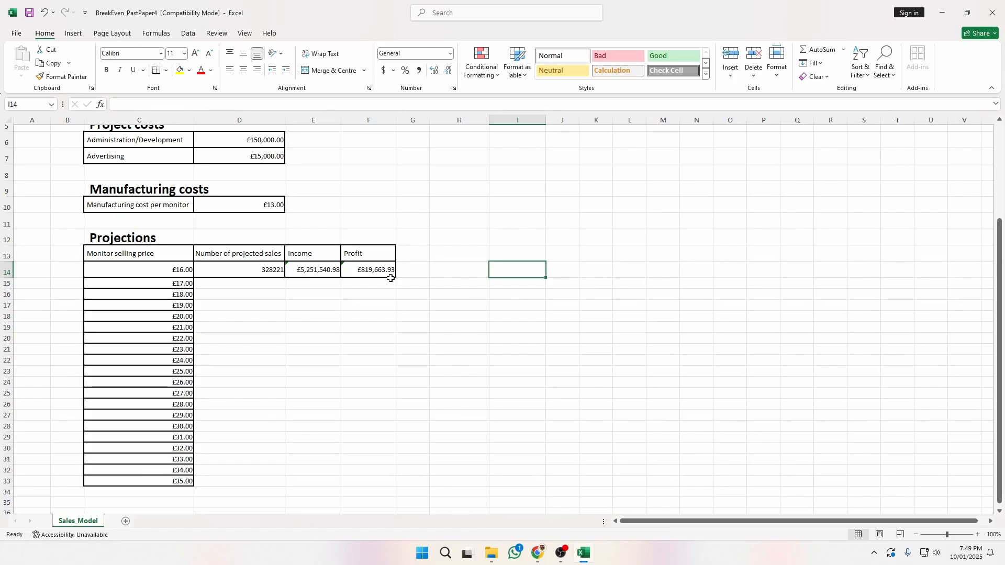
Recheck D14's projected sales against the exam paper's Projections table.
key(alt+Tab)
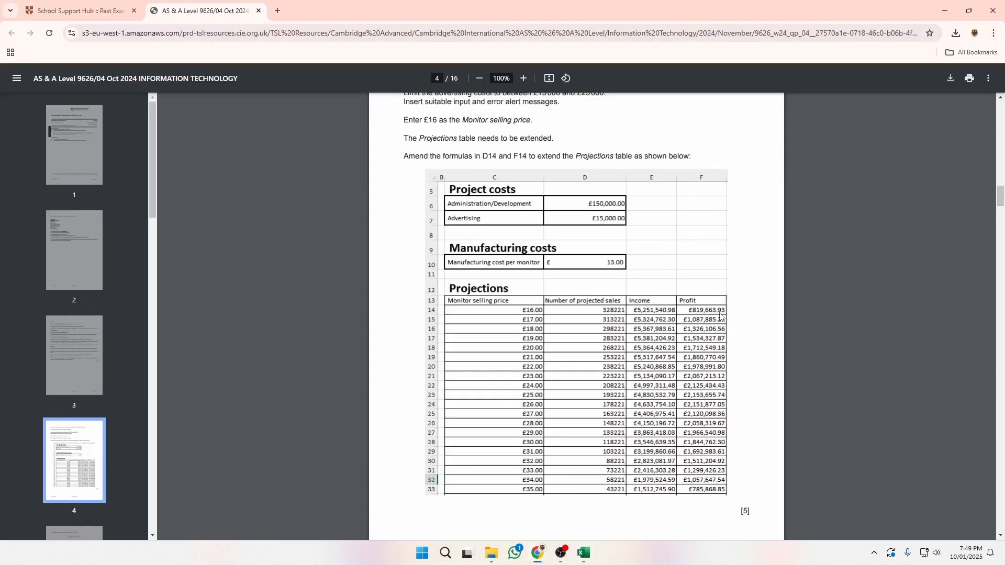
key(alt+Tab)
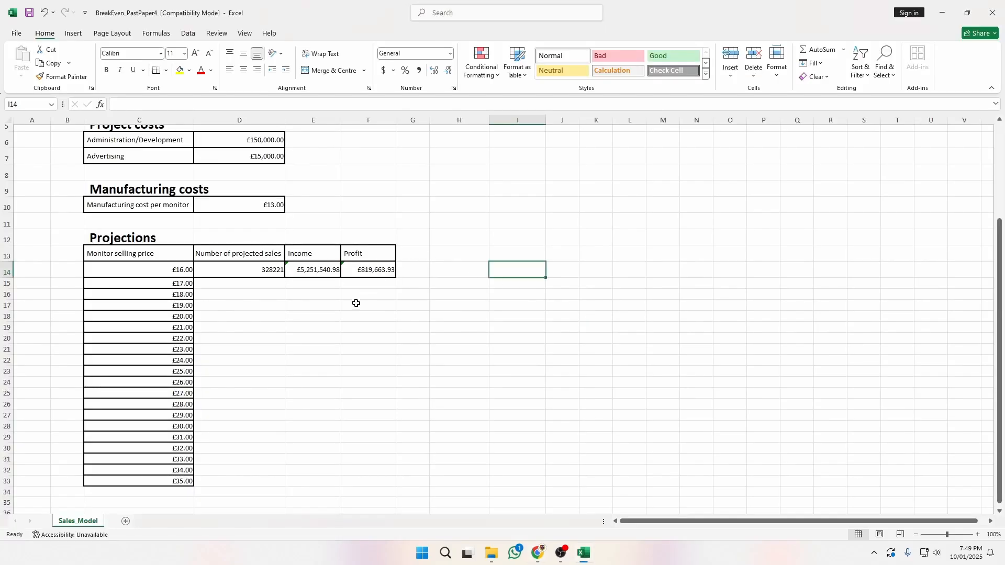
click(265, 273)
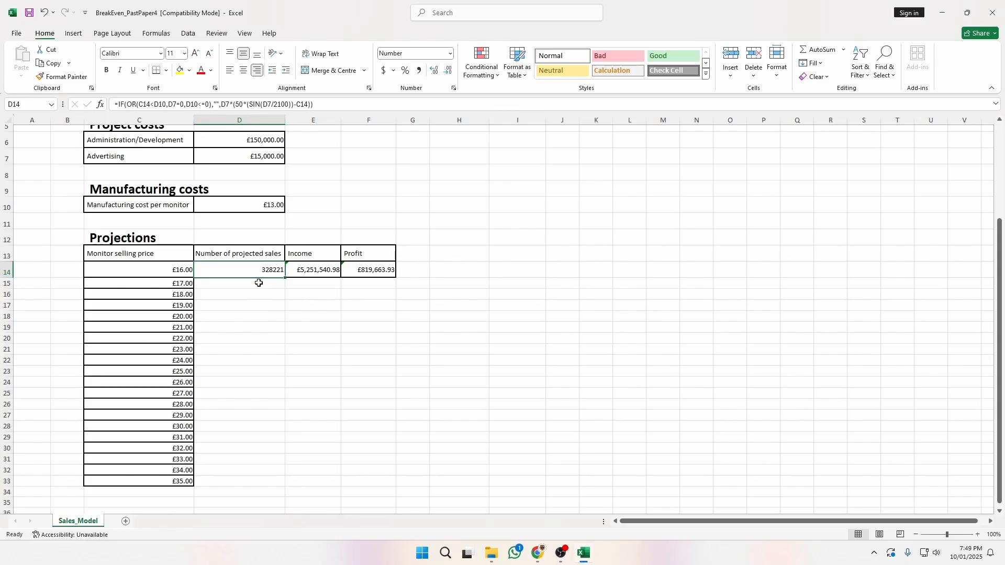
key(alt+Tab)
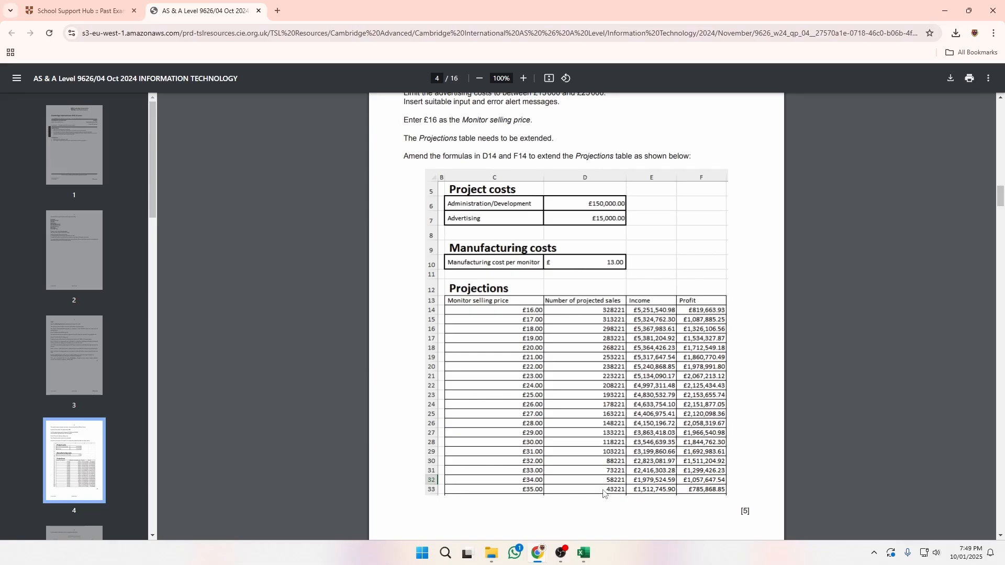
key(alt+Tab)
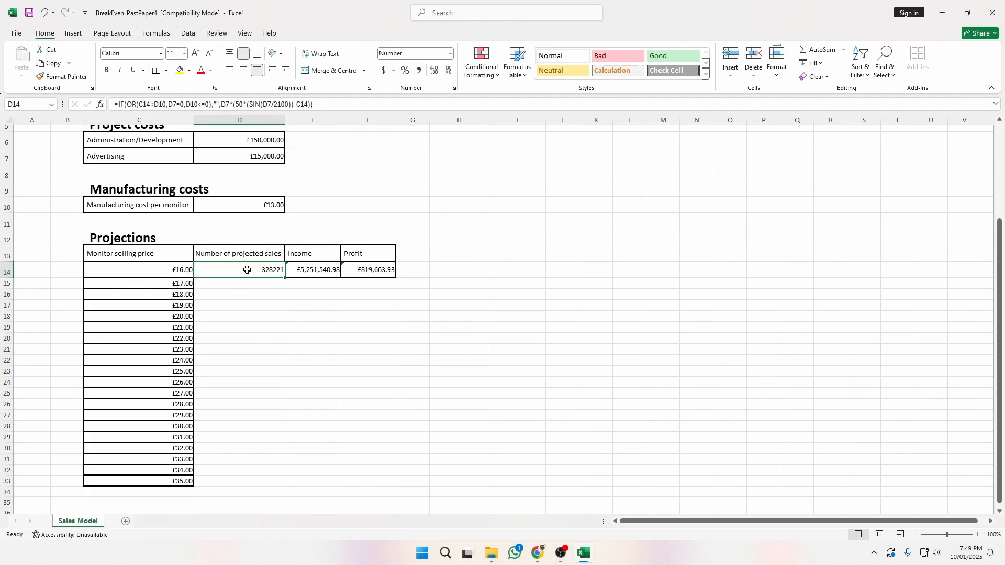
Edit D14's formula so its references become $C14 and $D$10.
click(260, 315)
click(262, 268)
click(144, 104)
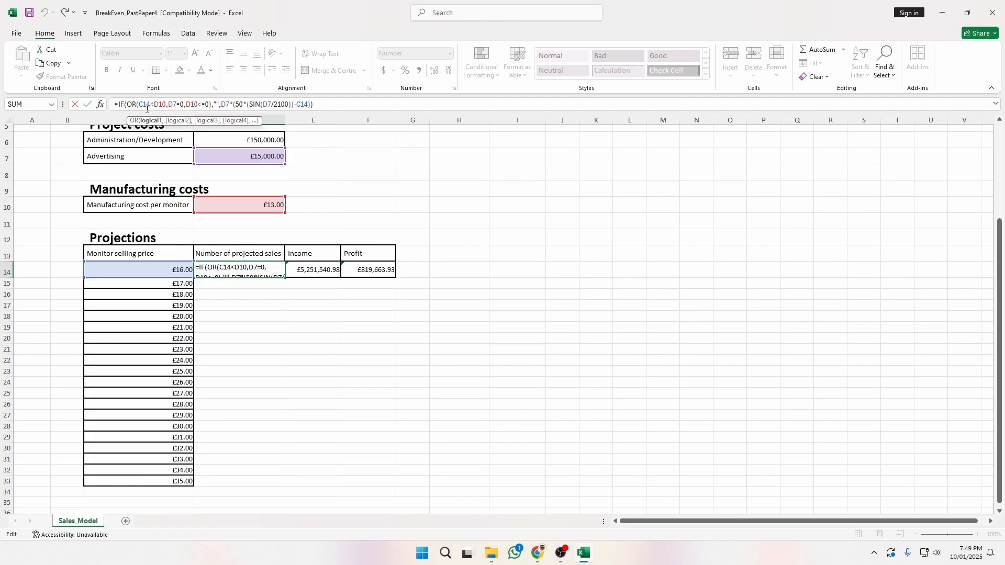
click(139, 104)
text($)
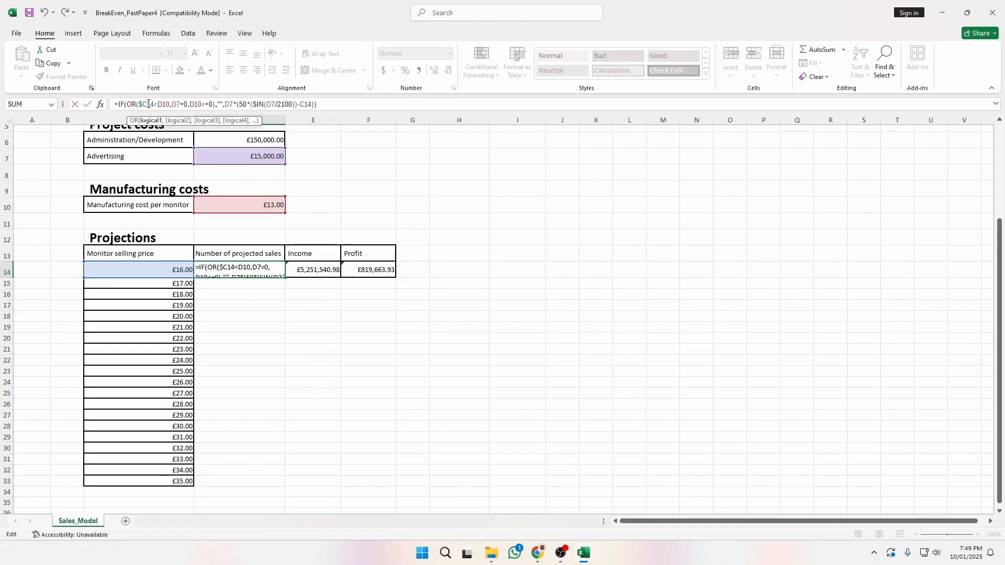
click(161, 103)
text($)
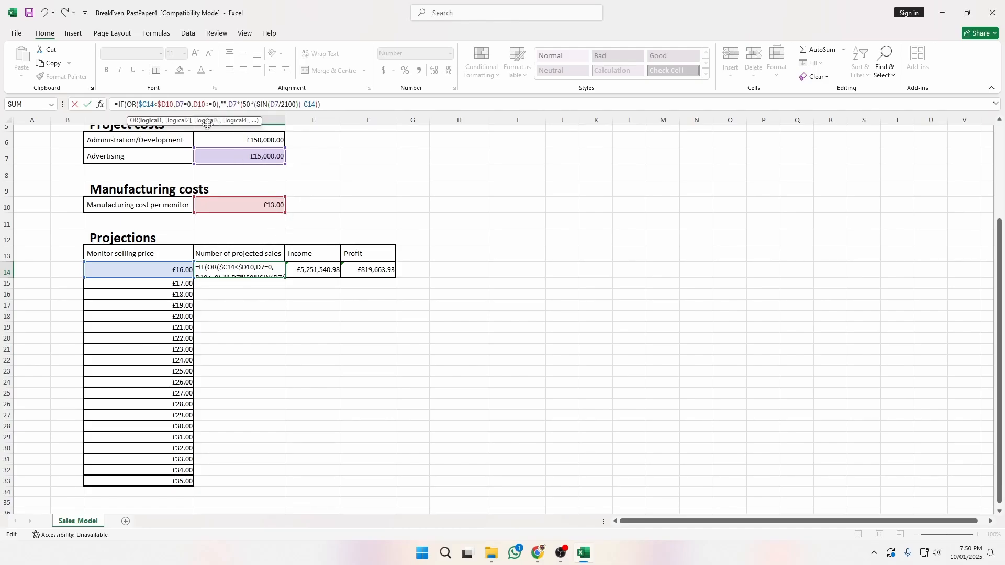
click(166, 104)
text($)
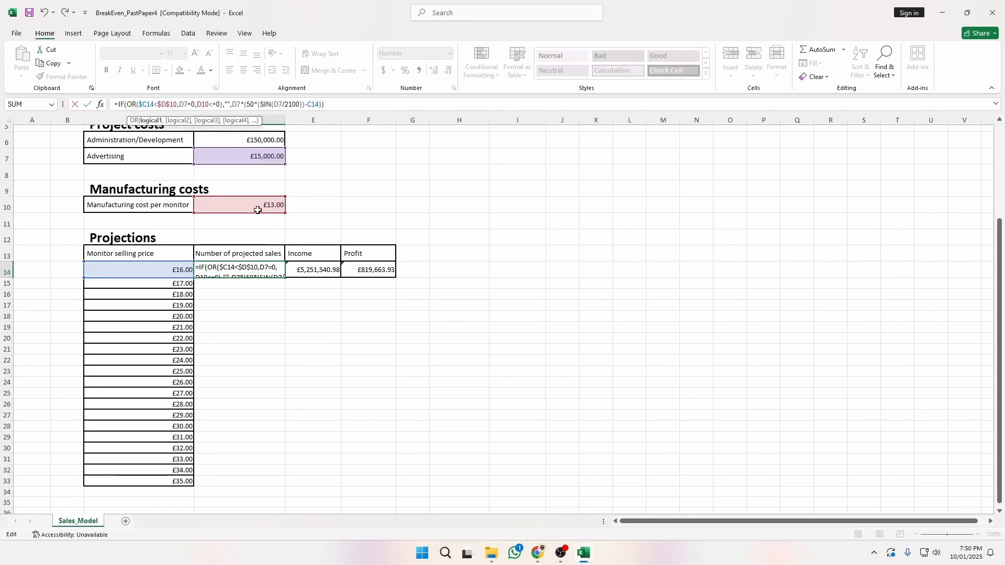
click(178, 104)
Lock D7 as $D$7 and the final C14 as $C14 in D14, then fill down to D33.
click(265, 104)
text($)
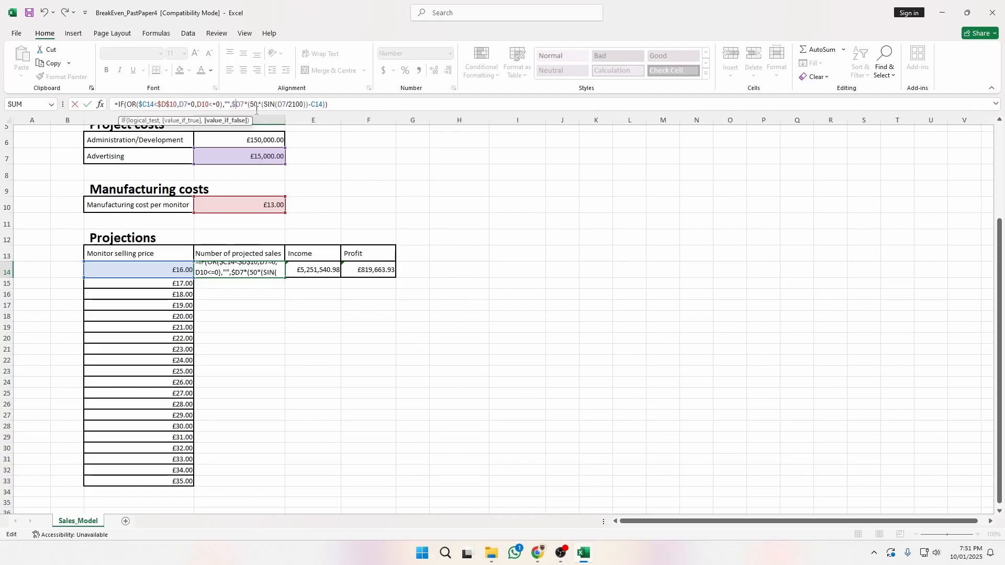
click(242, 104)
text($)
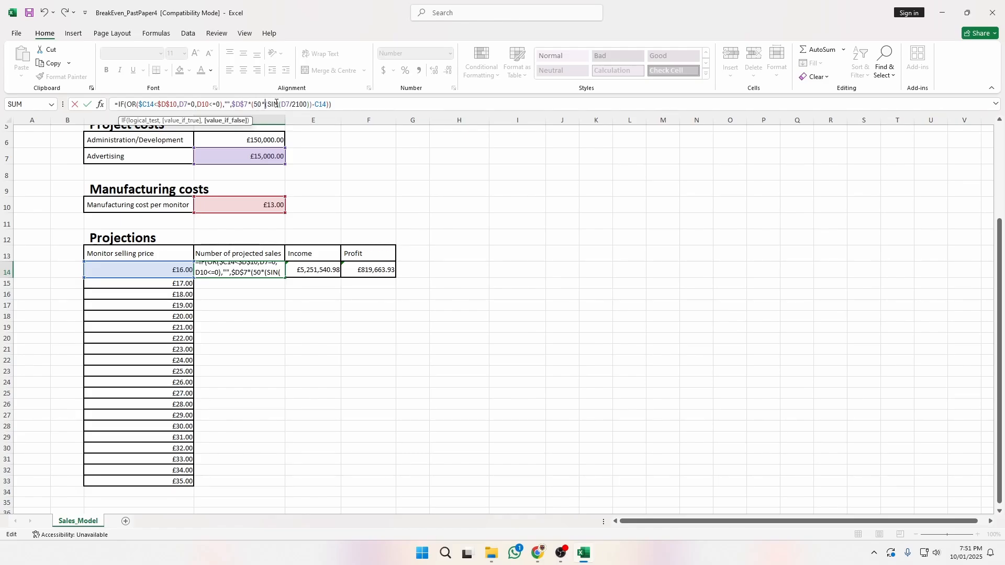
click(310, 104)
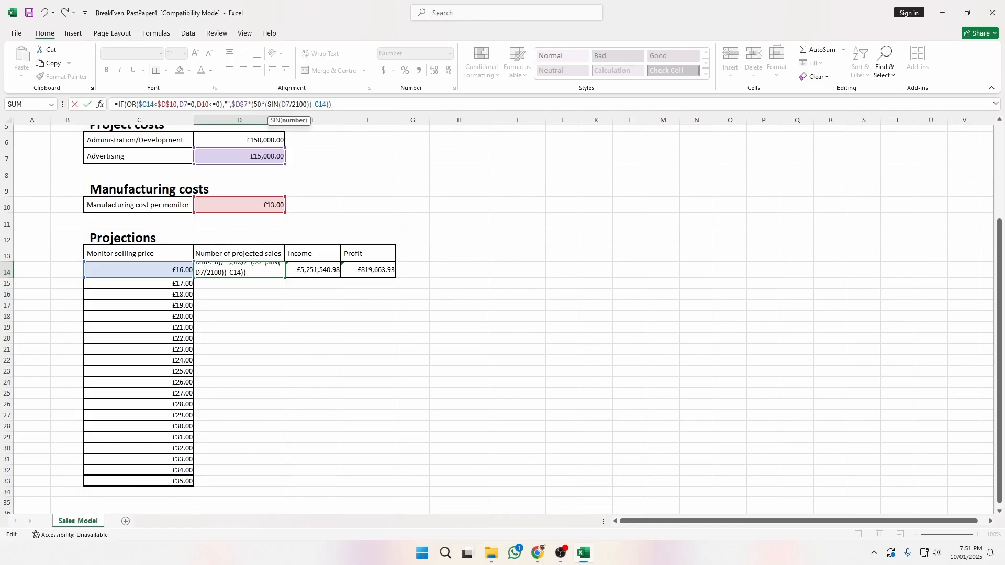
key(F4)
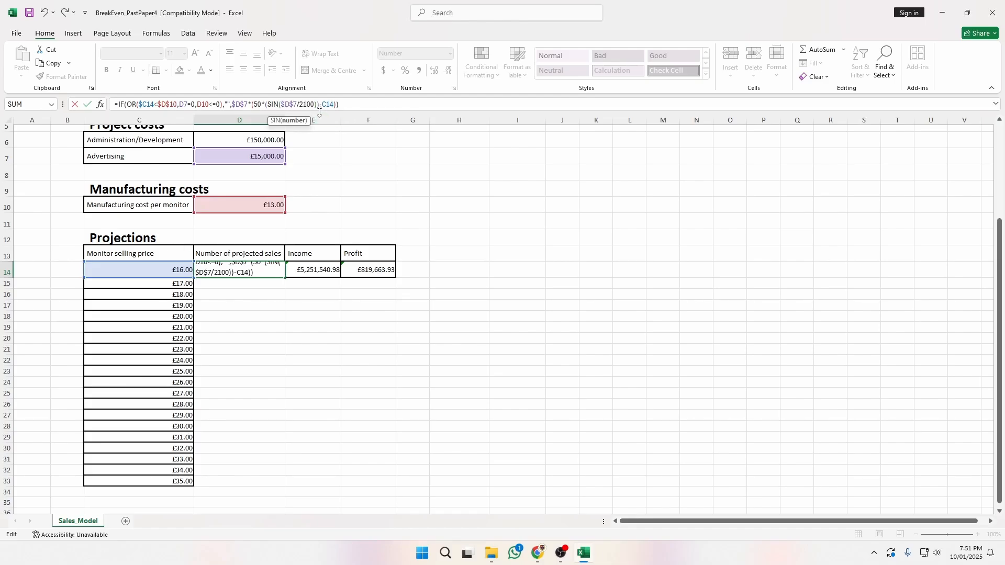
click(328, 103)
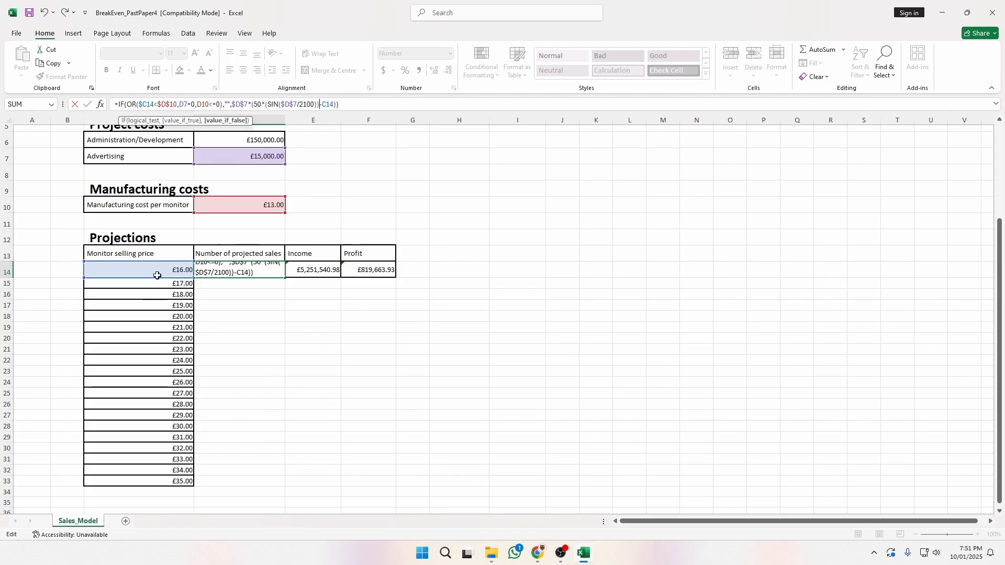
click(322, 104)
text($)
key(Return)
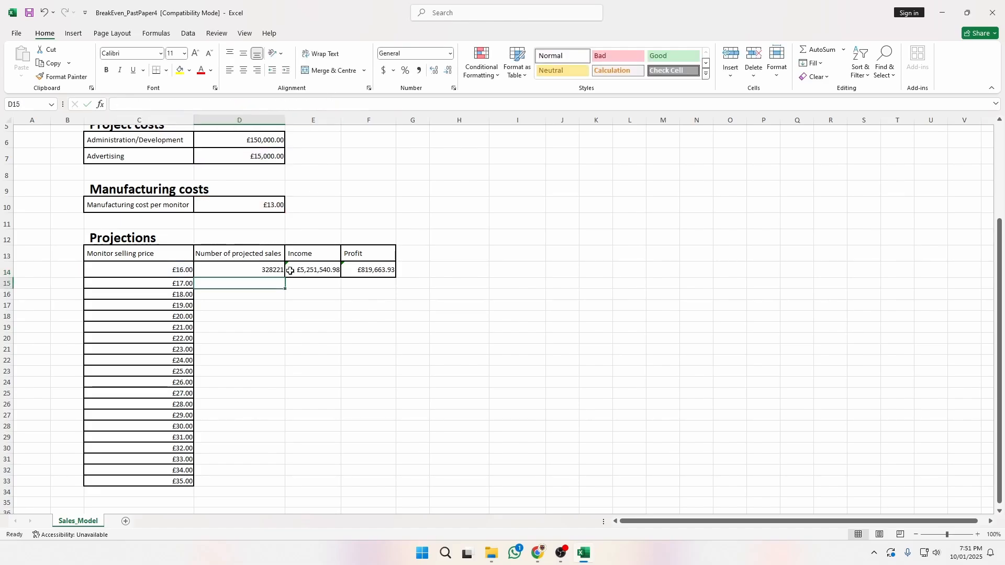
click(265, 273)
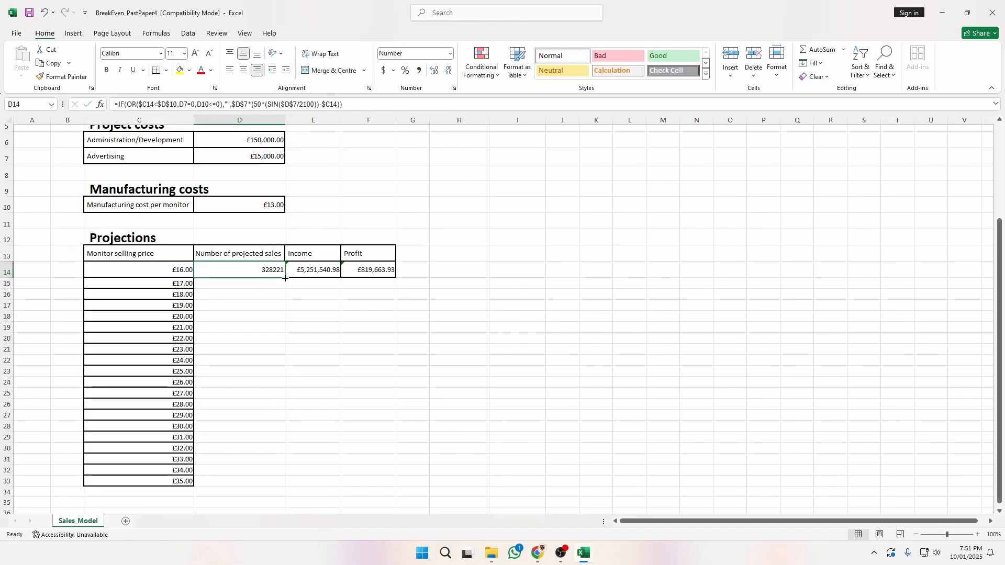
drag(284, 278, 285, 486)
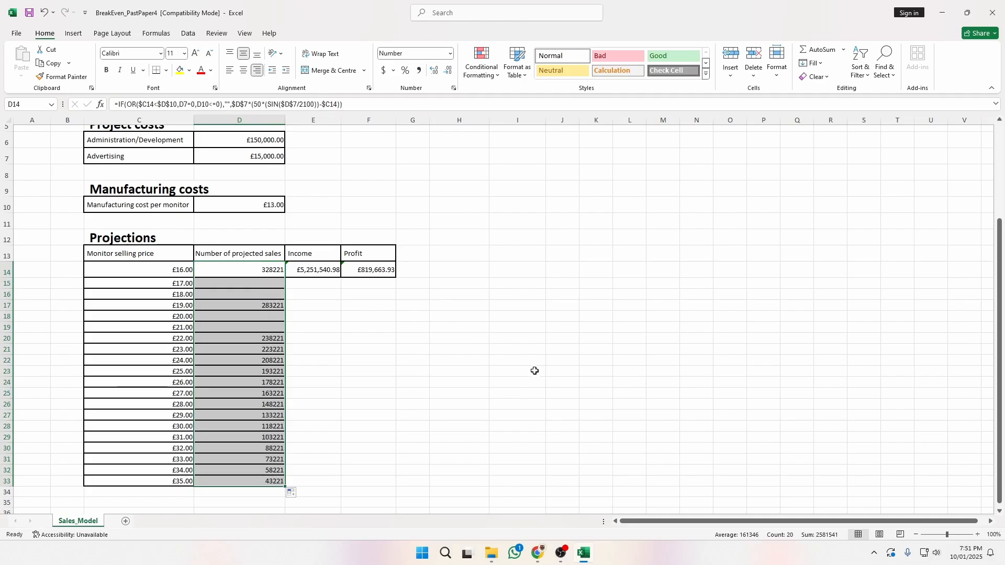
Fix D14's remaining references to absolute $D$10 and $D$7.
double_click(242, 272)
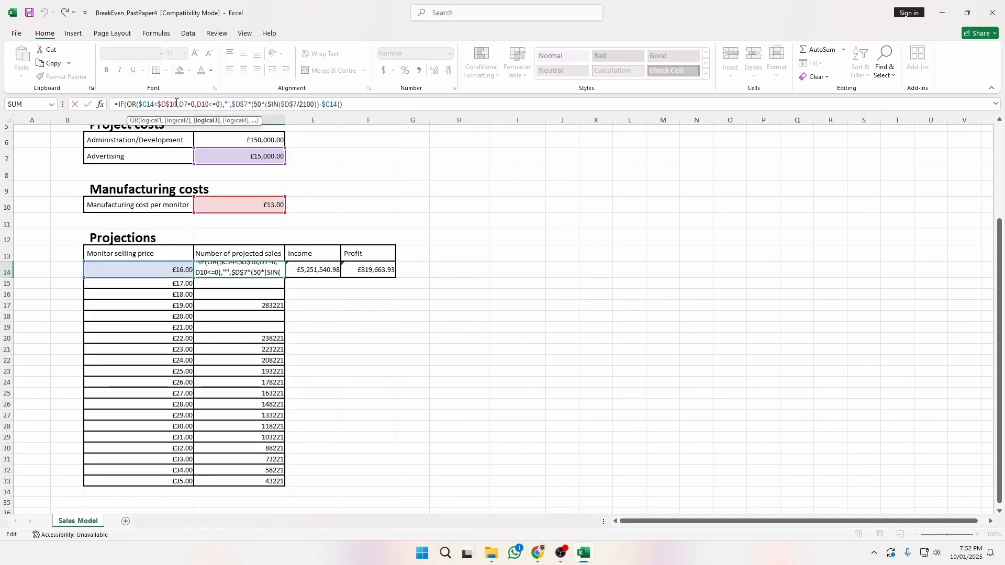
click(203, 104)
key(F4)
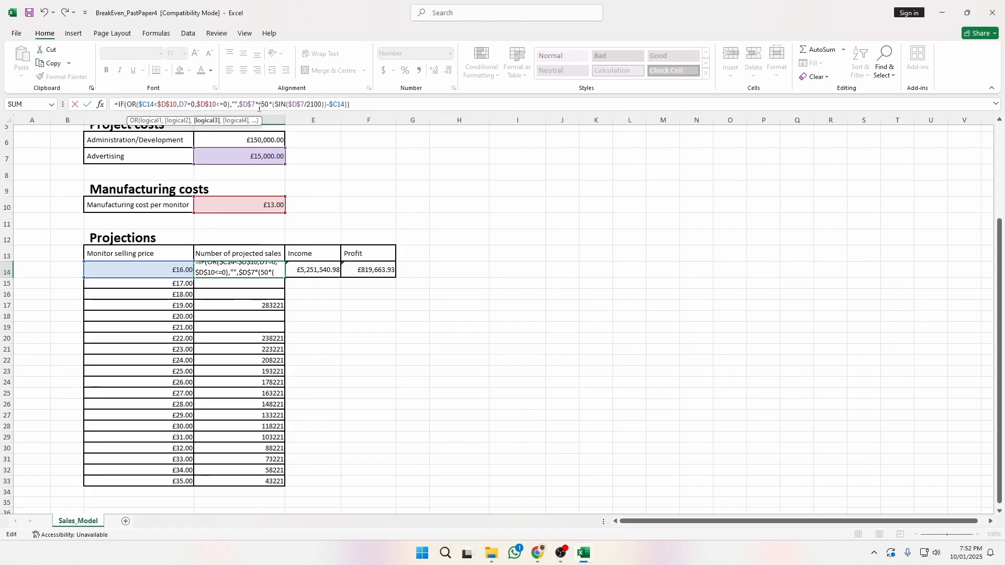
click(181, 104)
text($)
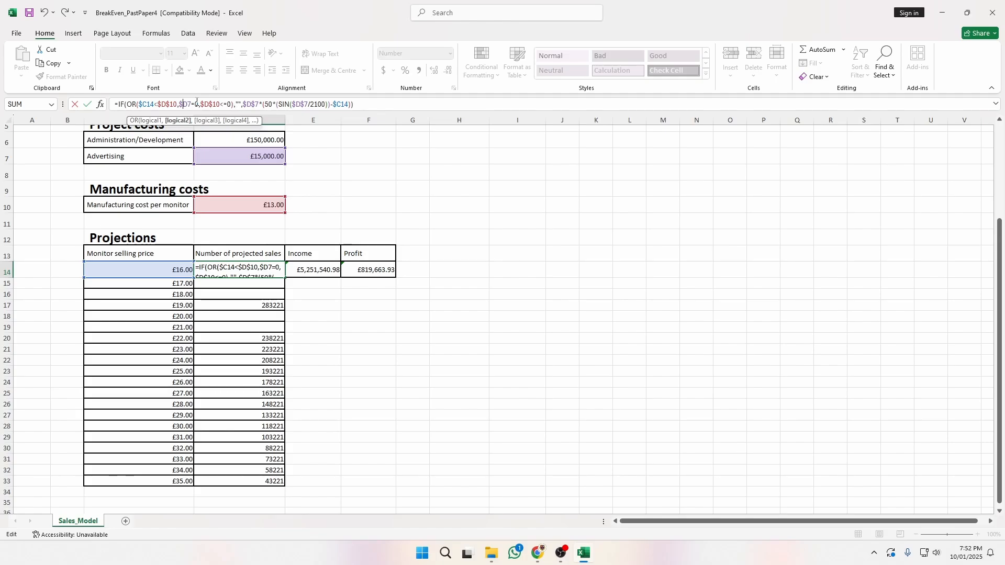
click(190, 104)
text($)
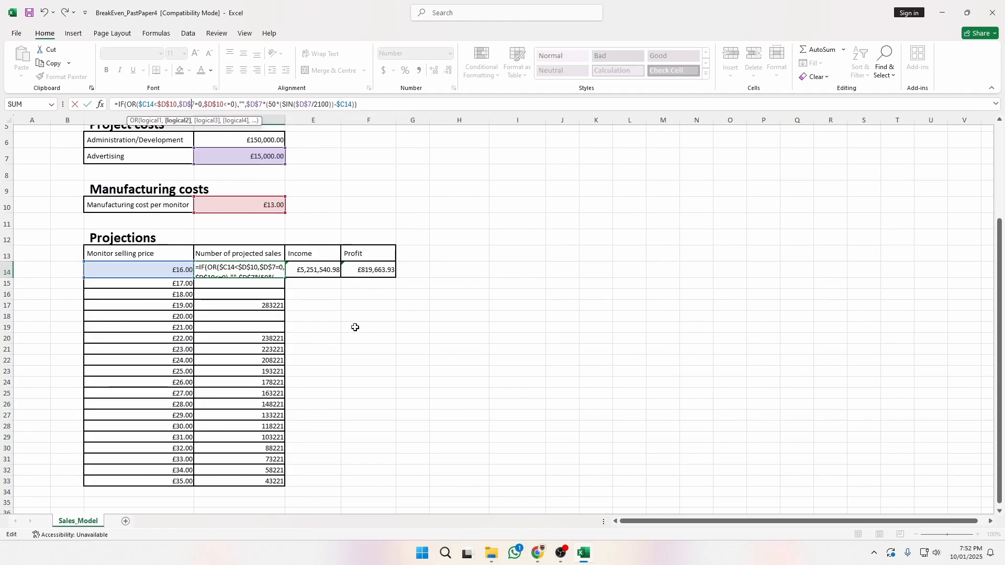
key(Return)
Refill the sales formula from D14 down to D33, ending at 43221 for £35.00.
click(280, 273)
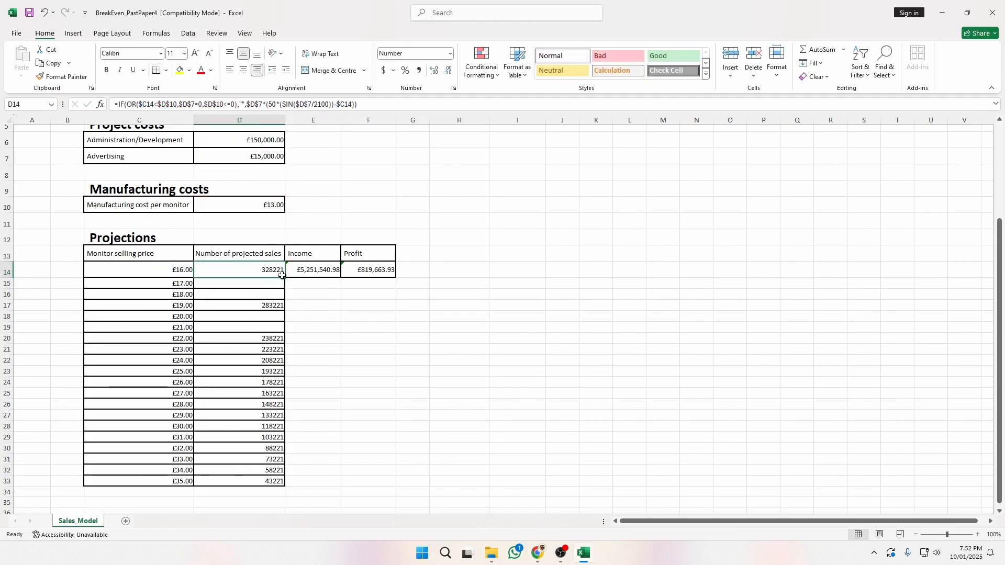
drag(282, 275, 285, 482)
click(406, 402)
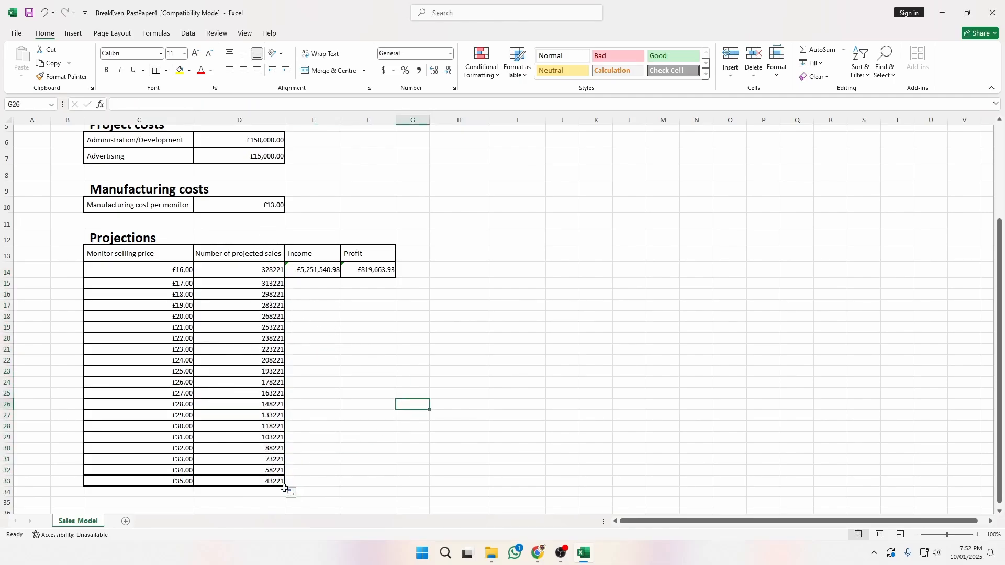
key(alt+Tab)
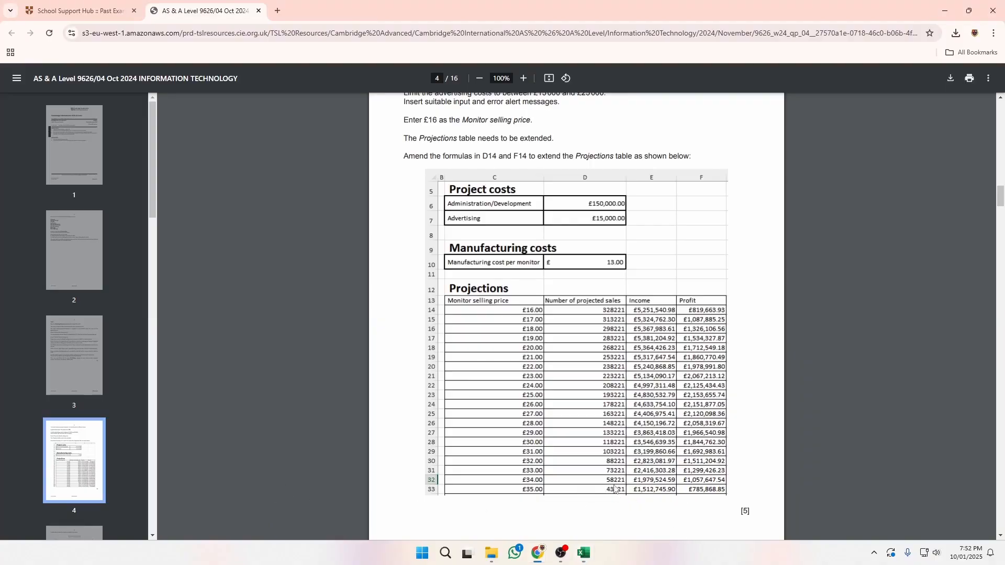
key(alt+Tab)
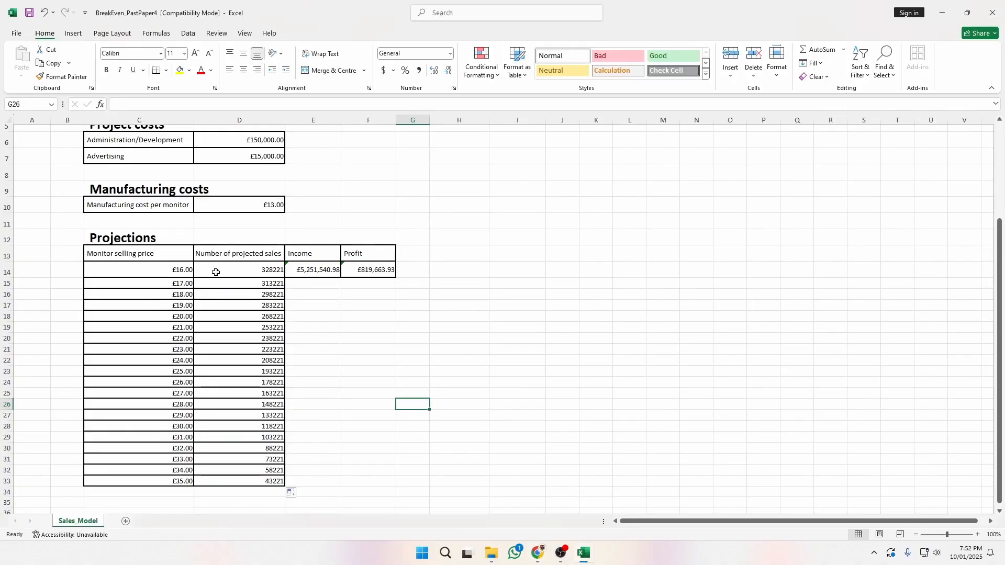
click(274, 271)
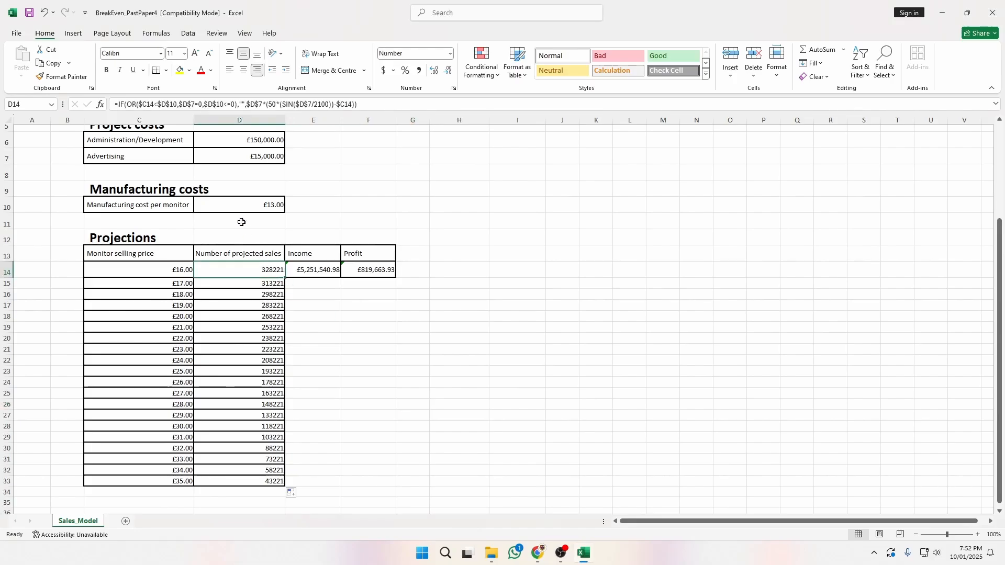
click(188, 105)
click(213, 104)
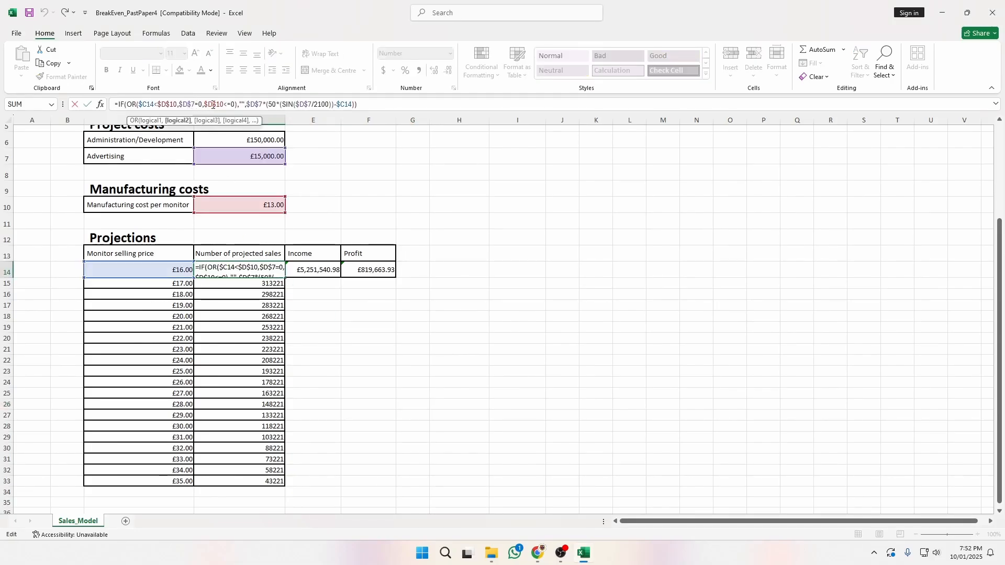
click(183, 105)
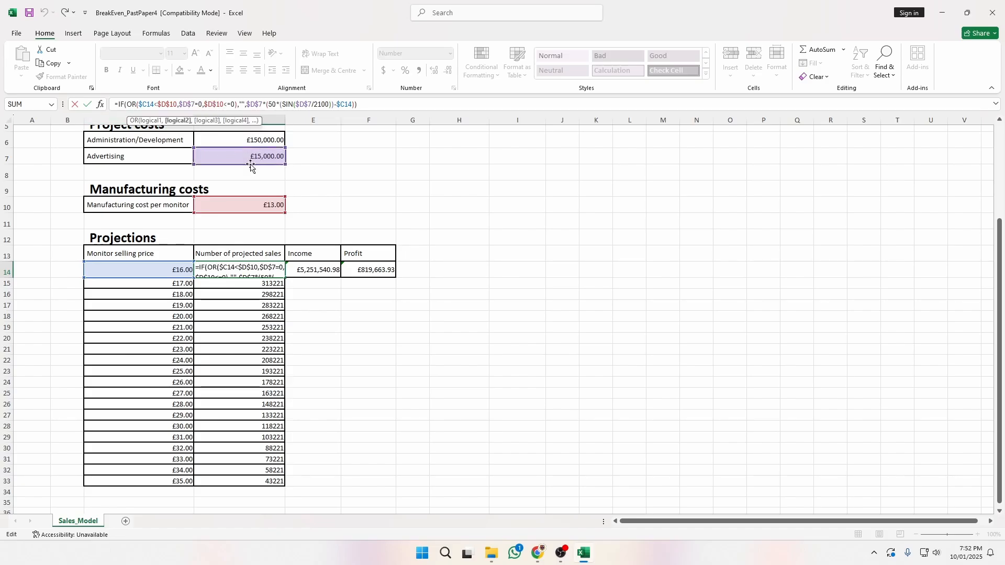
key(Right)
key(Right)
key(Right)
key(Right)
key(Right)
key(Right)
key(Right)
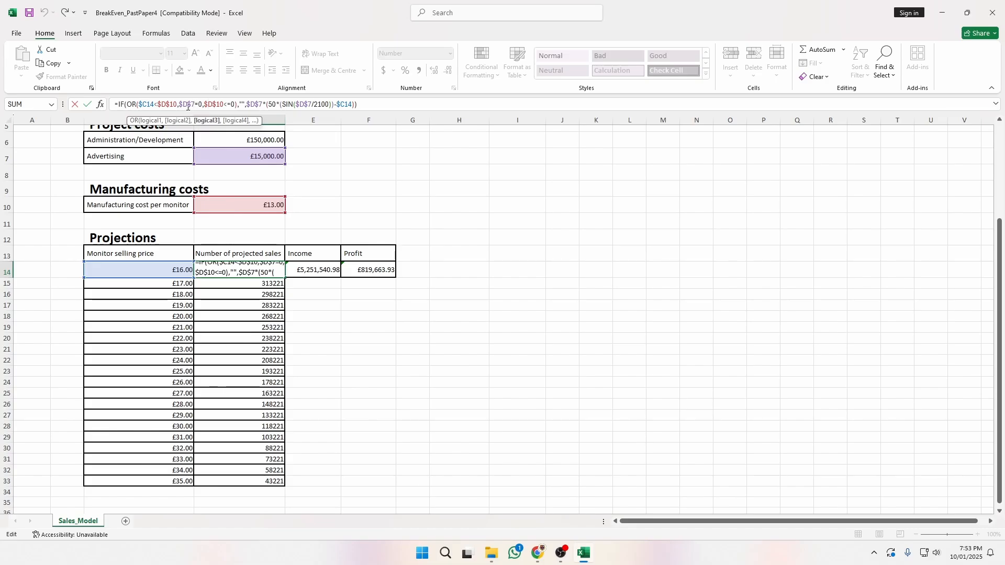
key(Left)
key(Left)
key(Right)
key(Left)
click(239, 105)
click(231, 105)
click(240, 104)
drag(239, 103, 245, 104)
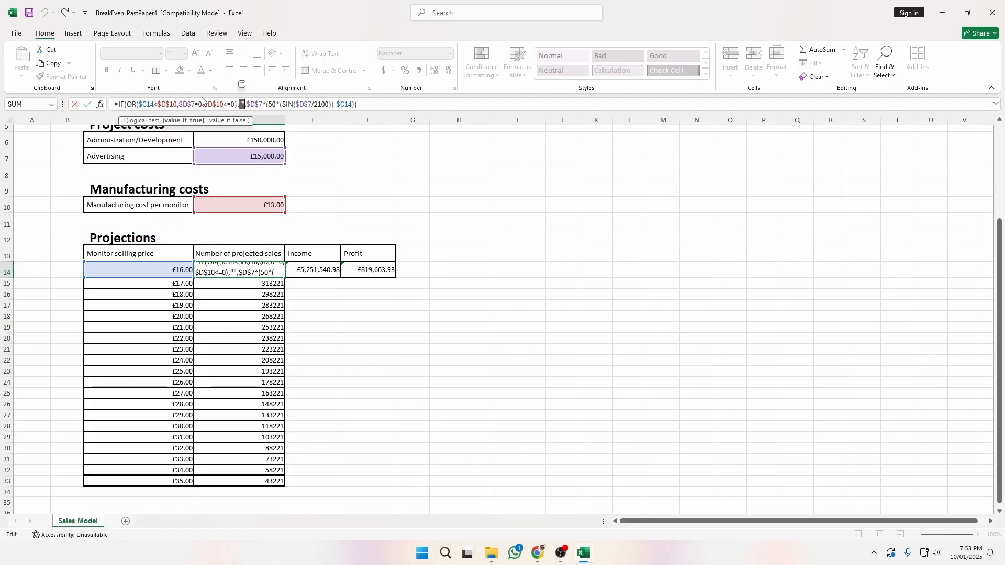
click(220, 105)
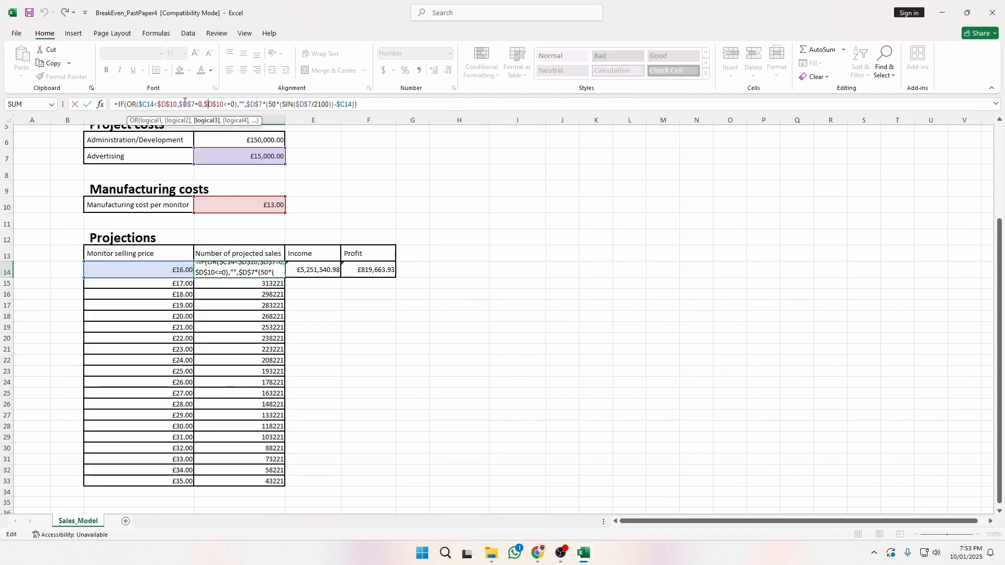
key(Escape)
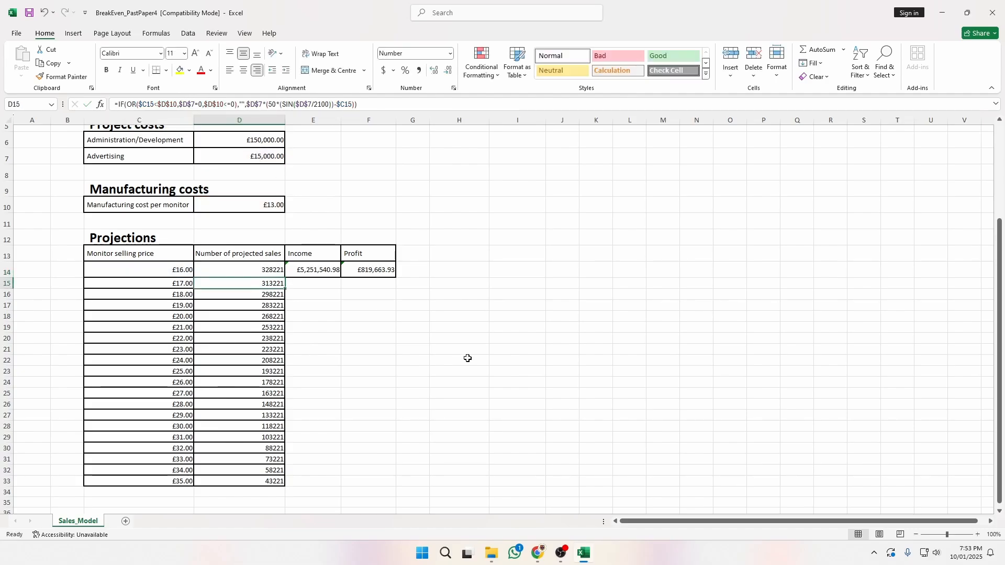
click(307, 266)
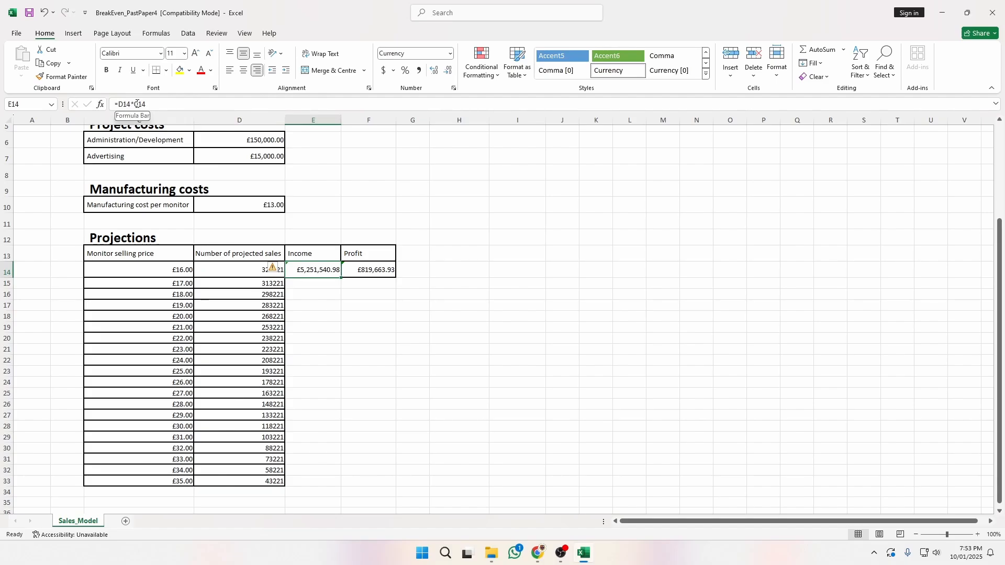
Change E14's Income formula to =$D14*$C14 and fill it down to E33.
click(268, 270)
click(153, 272)
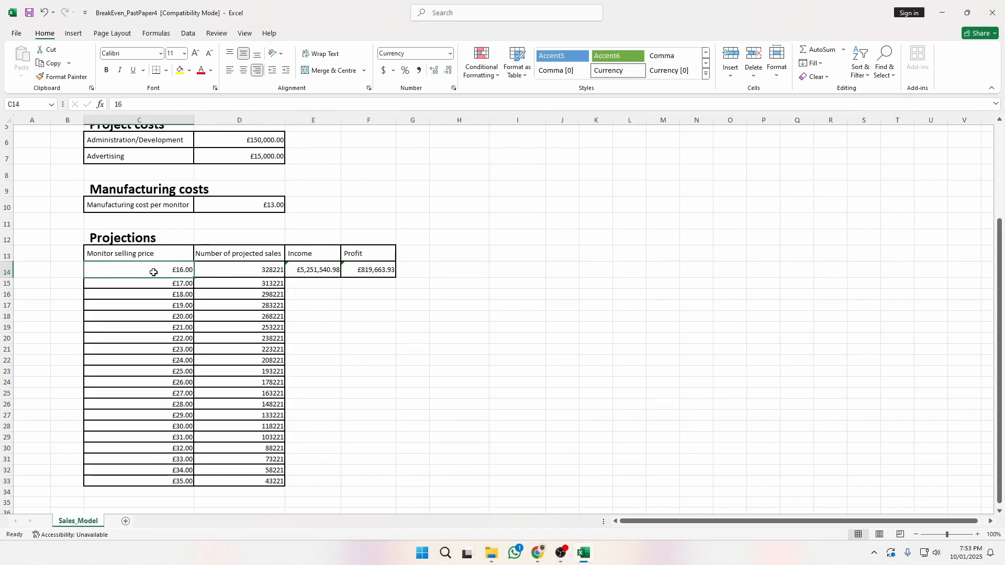
click(332, 269)
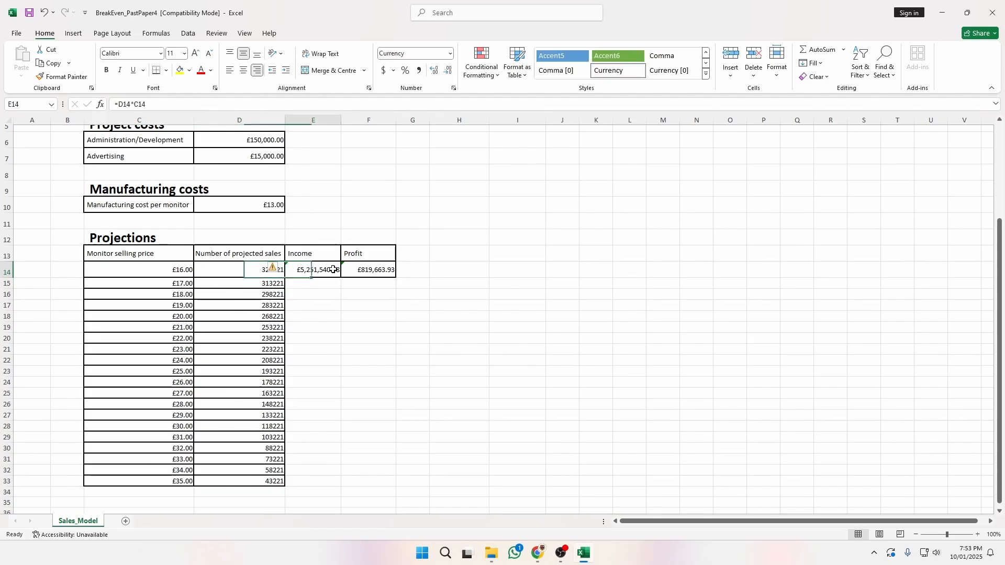
click(119, 105)
text($)
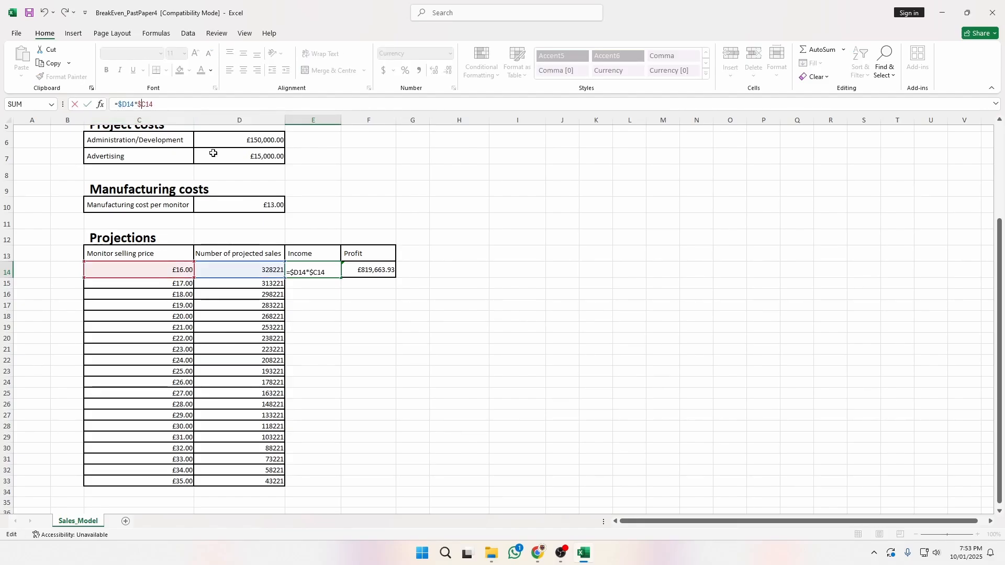
key(Return)
click(327, 269)
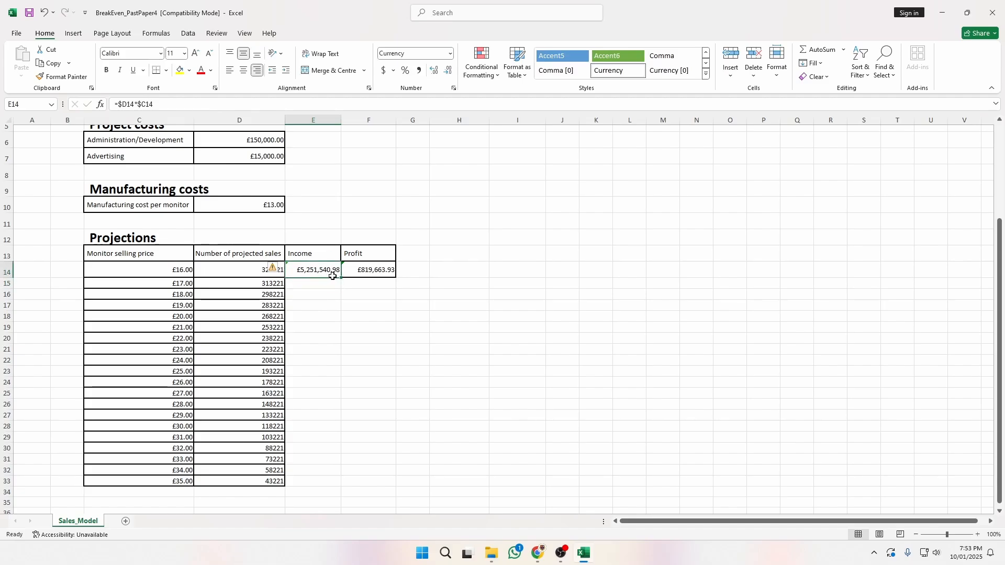
drag(341, 278, 343, 485)
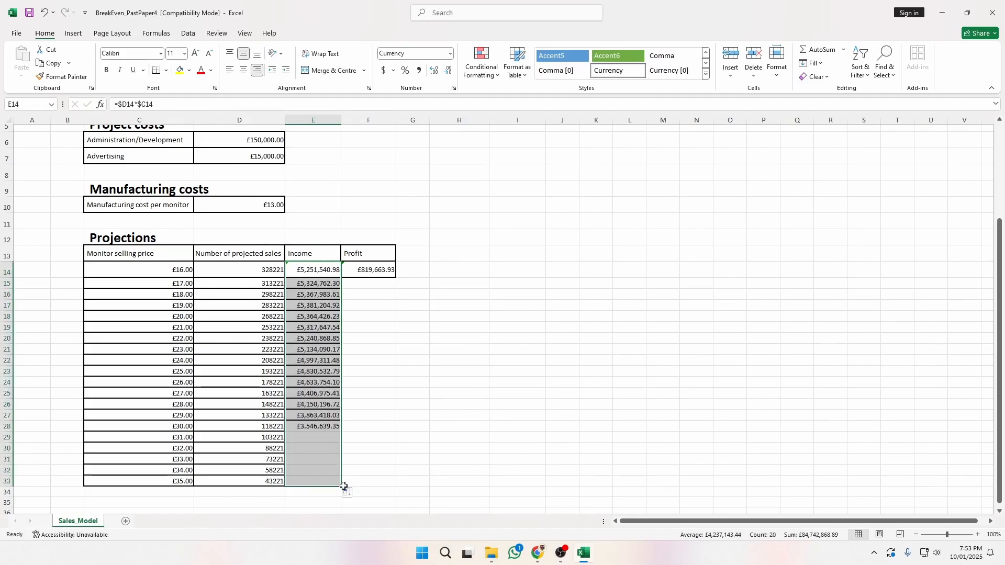
click(369, 268)
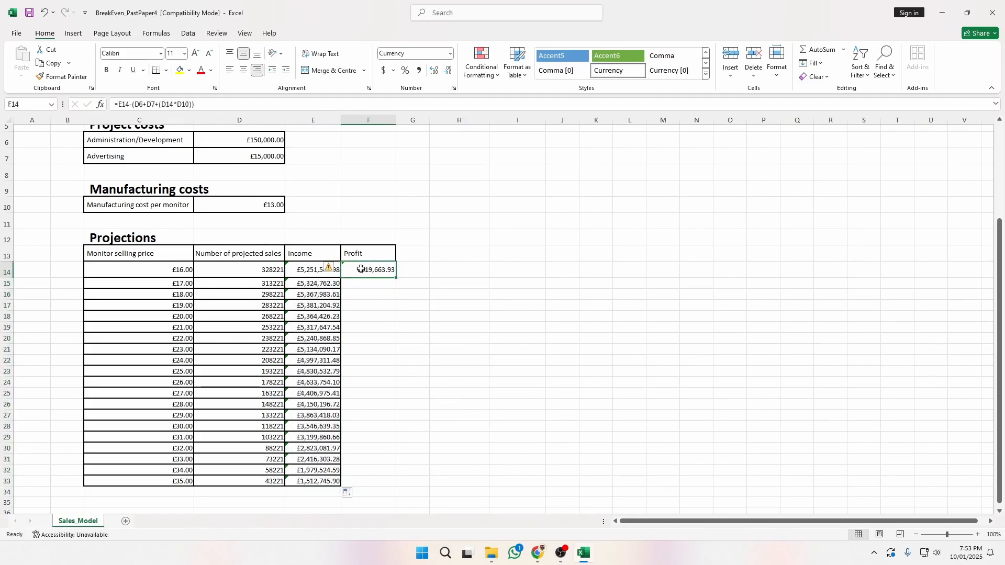
Make the D6, D7 and D10 references in F14's Profit formula absolute.
click(118, 104)
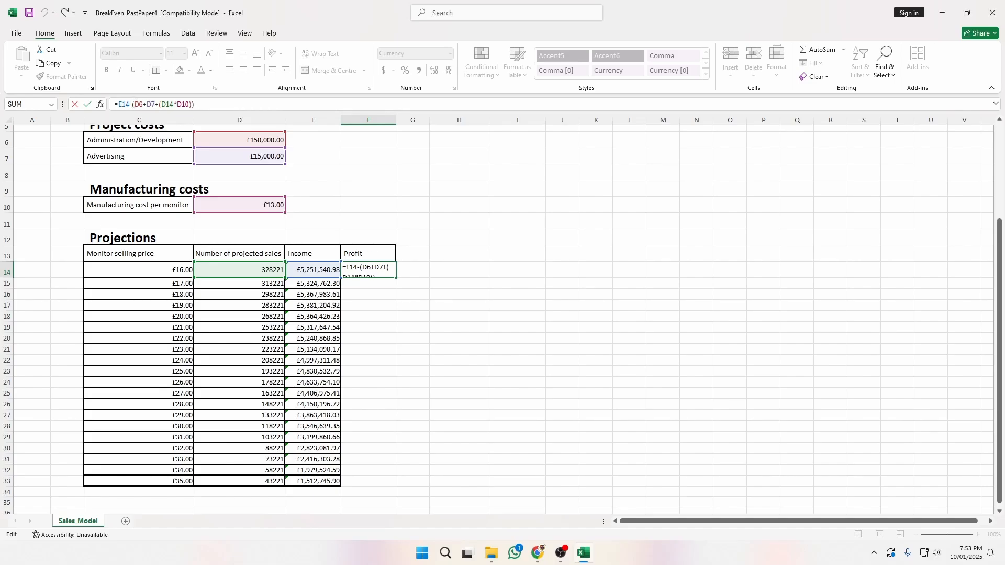
text($)
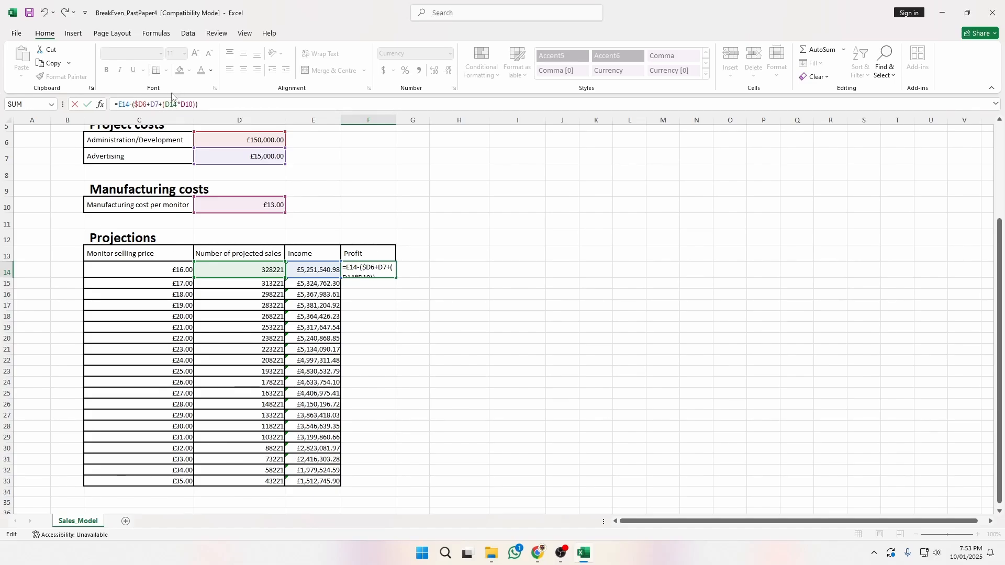
key(Right)
text($)
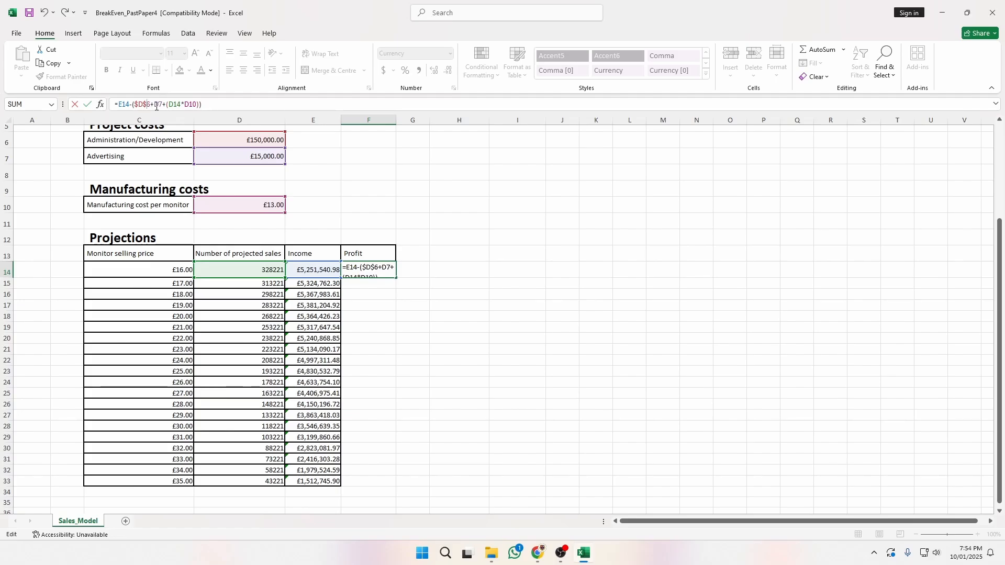
click(155, 106)
text($)
key(Right)
text($)
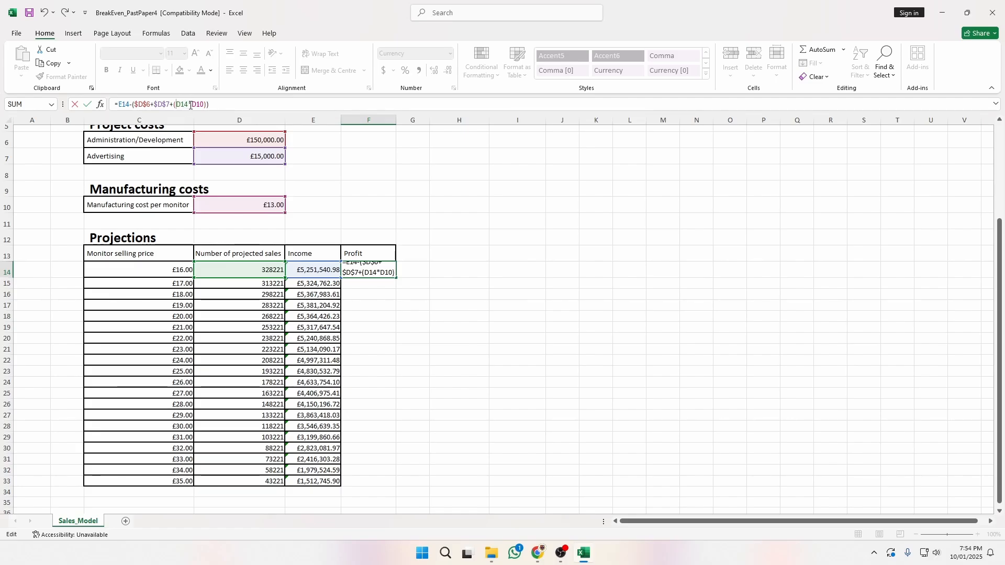
text($)
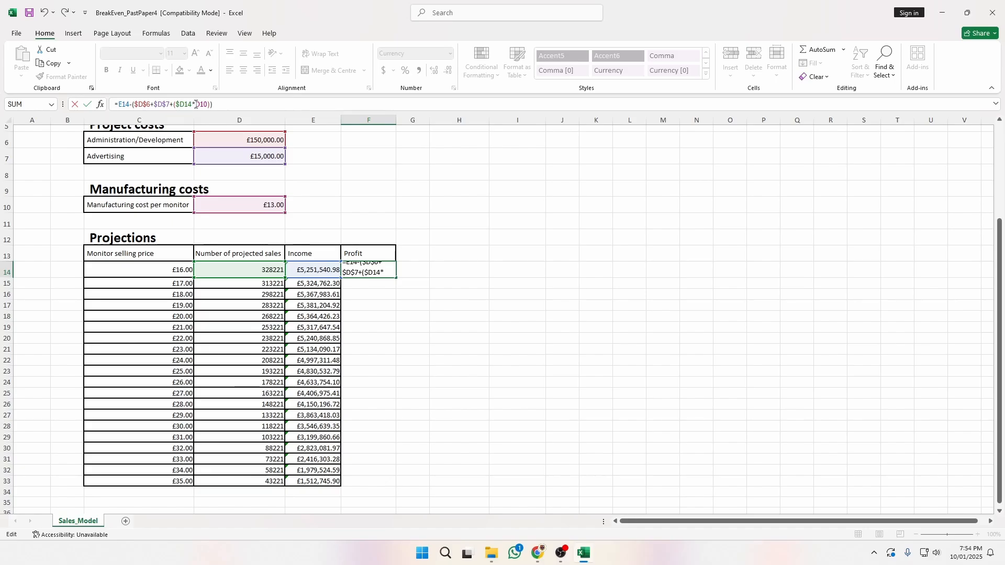
click(196, 104)
text($)
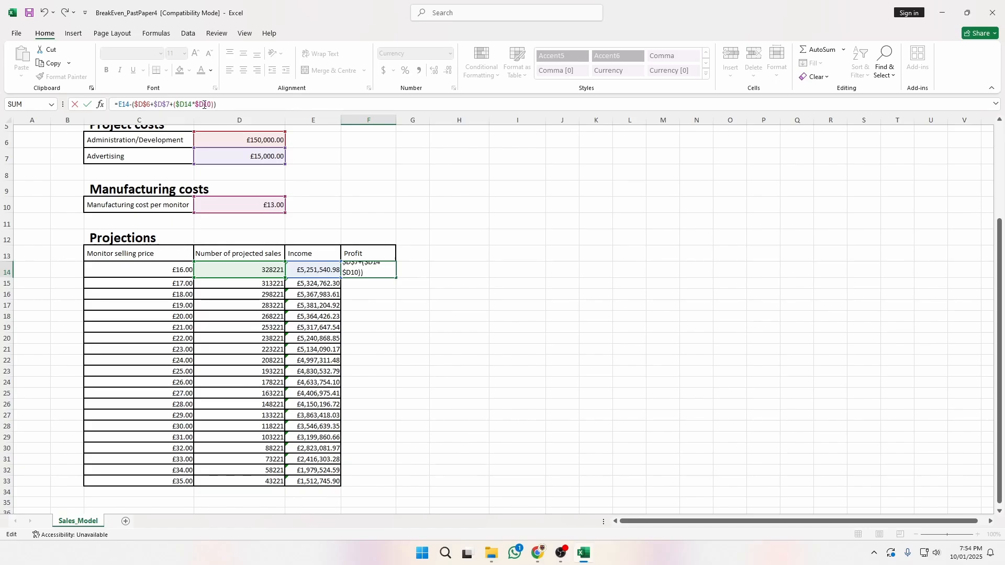
key(Right)
text($)
click(121, 102)
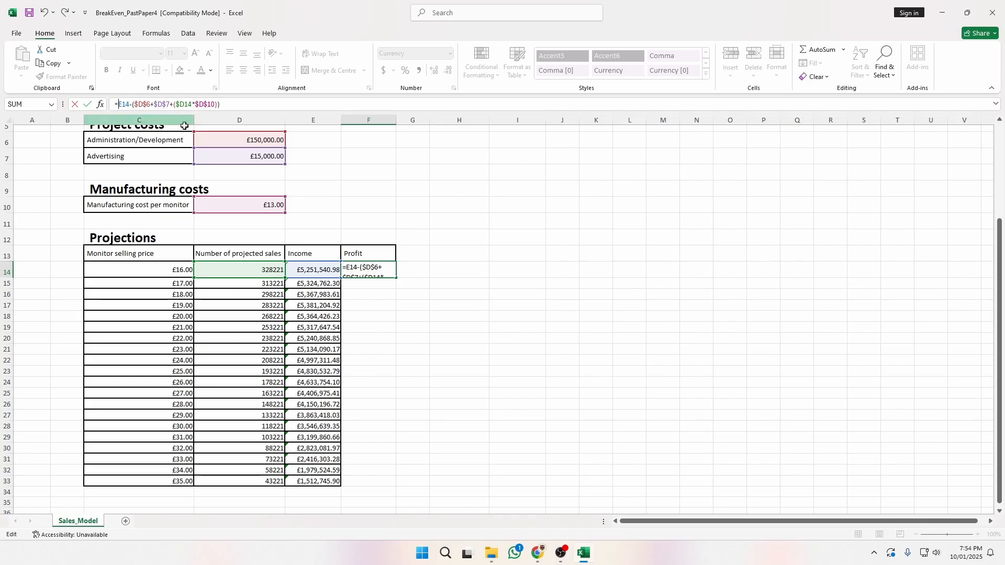
text($)
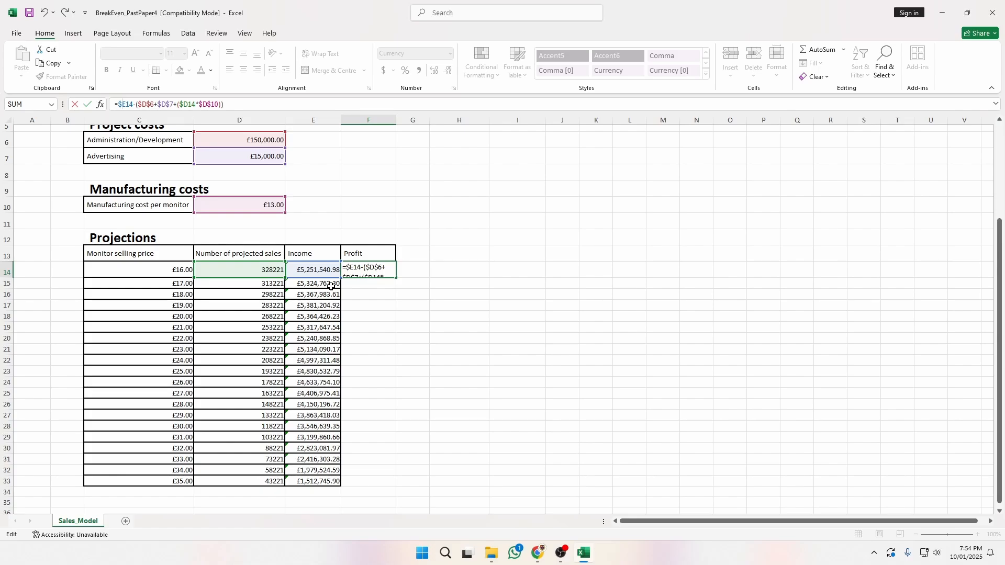
key(Return)
Fill the Profit formula down to F33, ending at £785,868.85, and bring up the exam paper.
click(387, 270)
drag(395, 278, 387, 484)
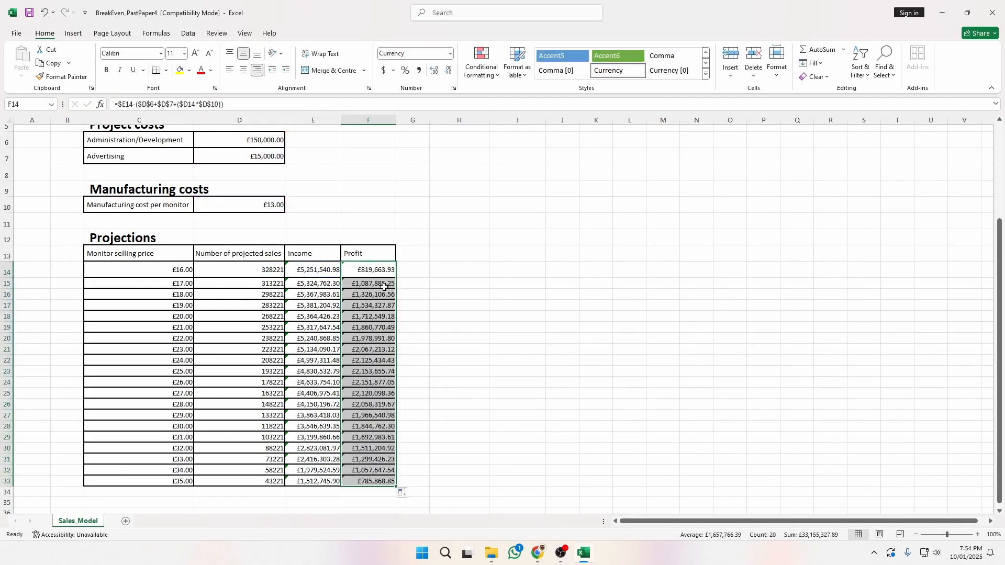
key(Down)
key(alt+Tab)
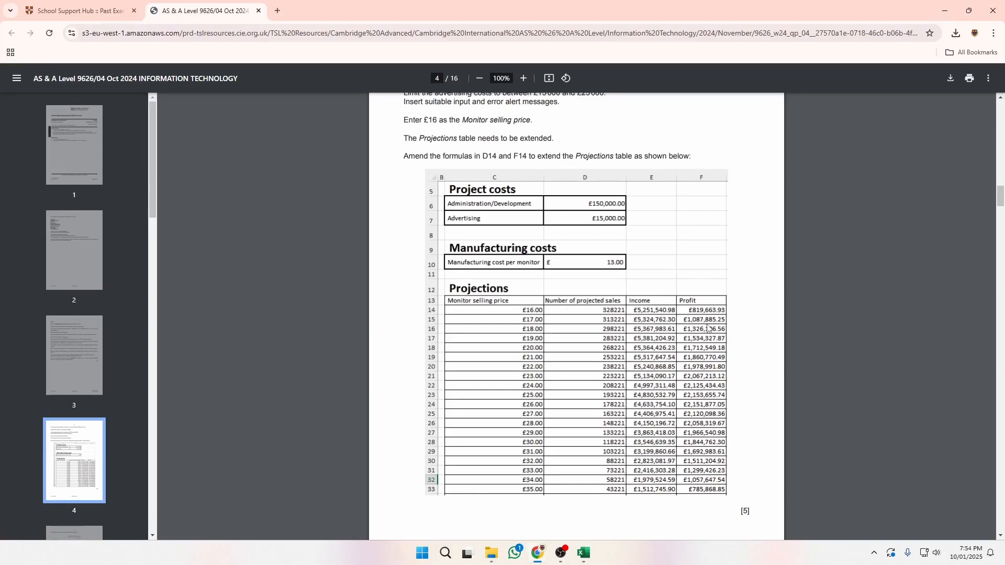
Check the final F33 Profit value against the exam paper's Projections table.
key(alt+Tab)
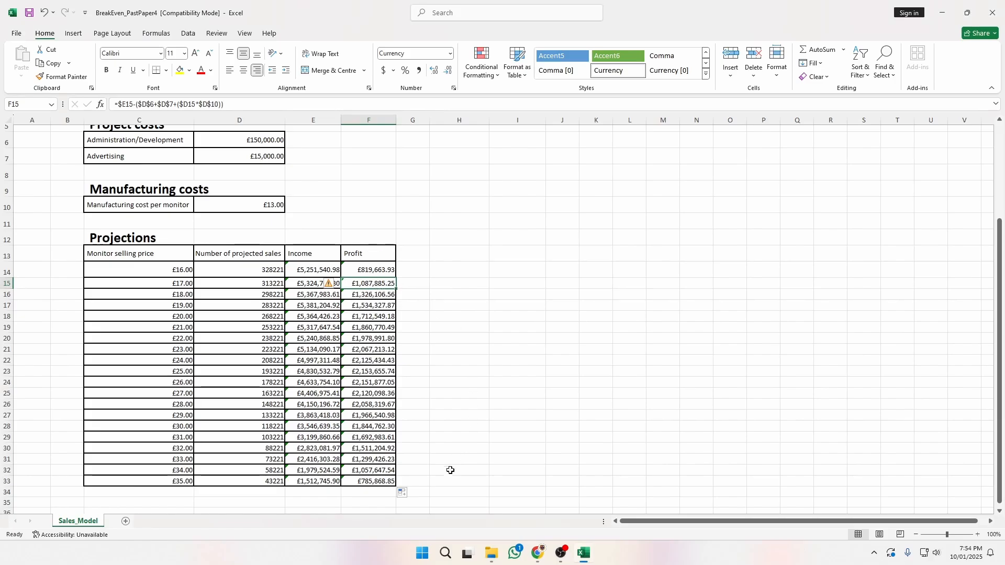
click(395, 485)
key(alt+Tab)
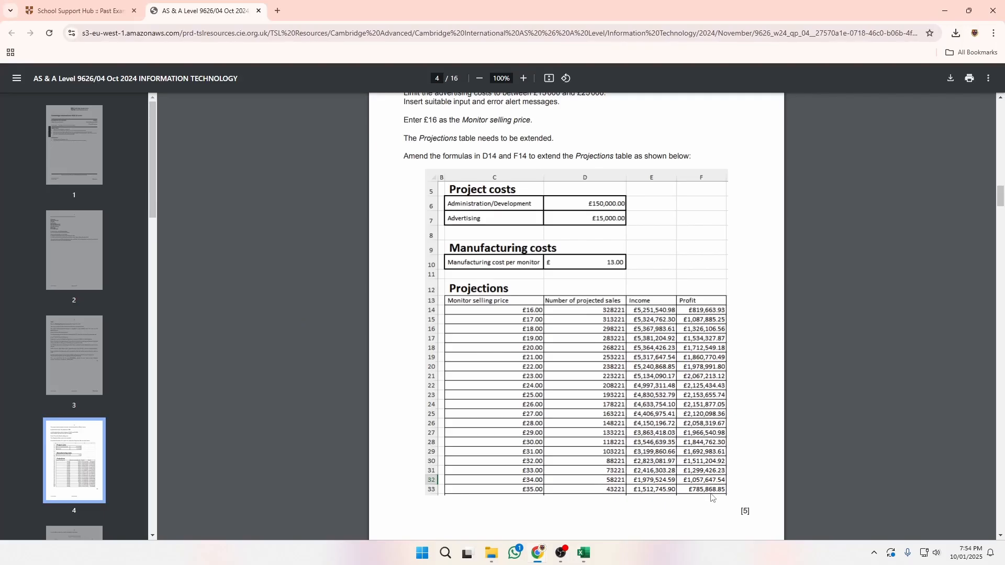
key(alt+Tab)
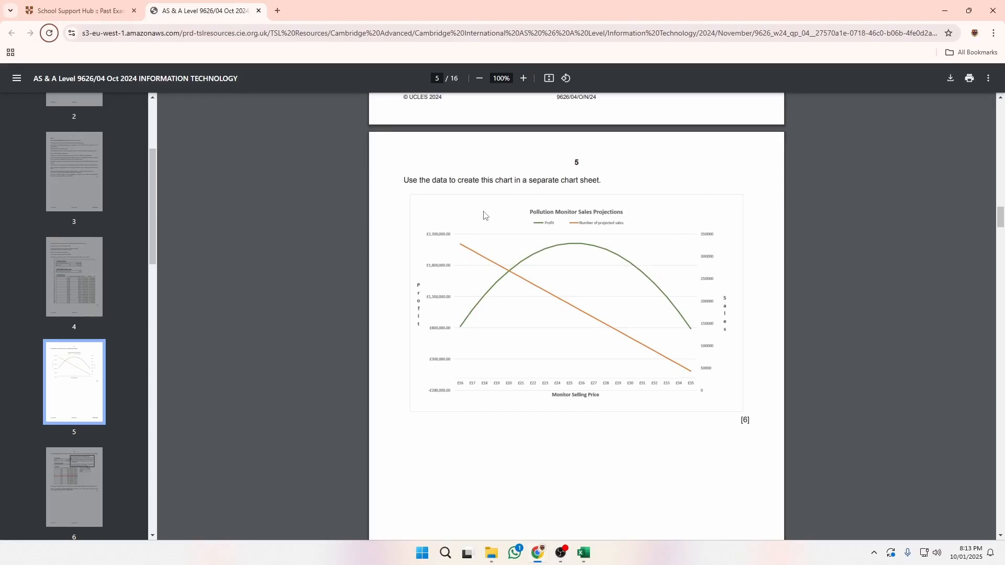
Review the paper's page 4 table and page 5 chart, then return to Excel.
click(66, 275)
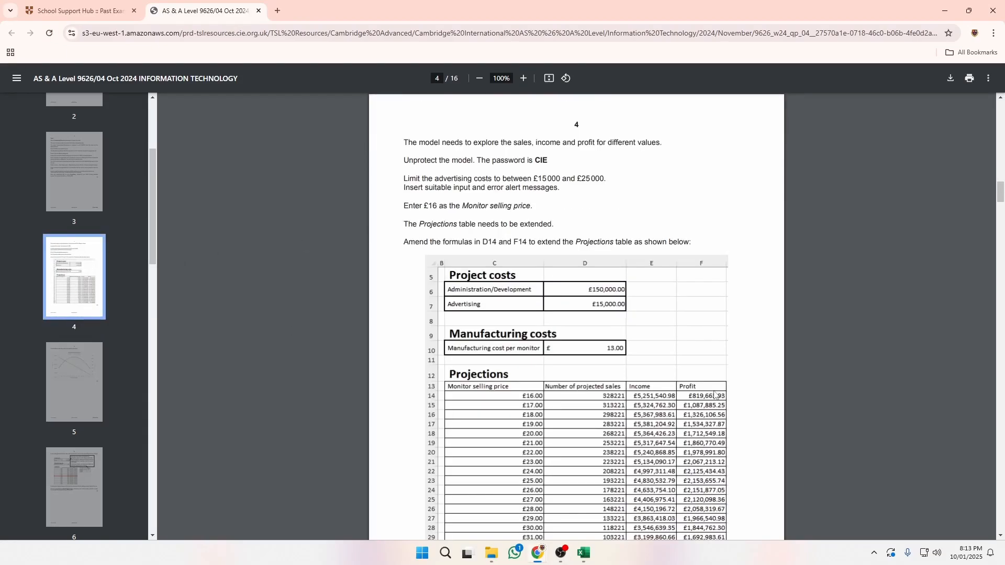
scroll(496, 262, down, 2)
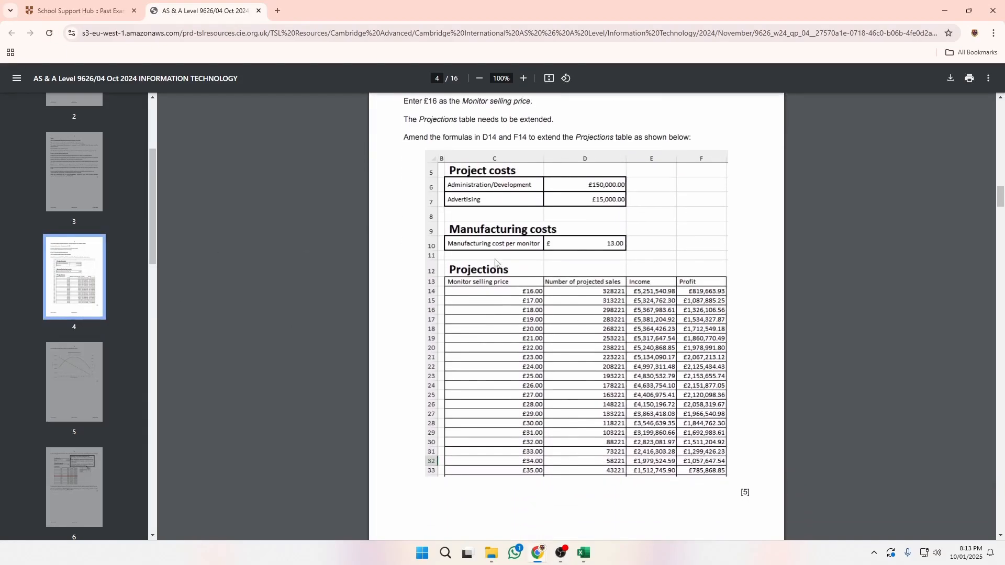
click(65, 374)
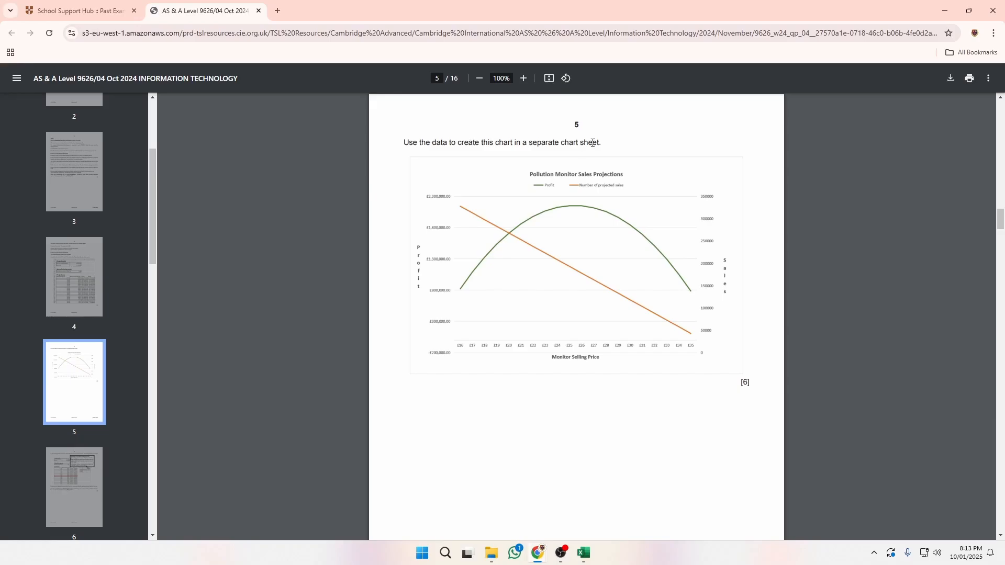
click(587, 554)
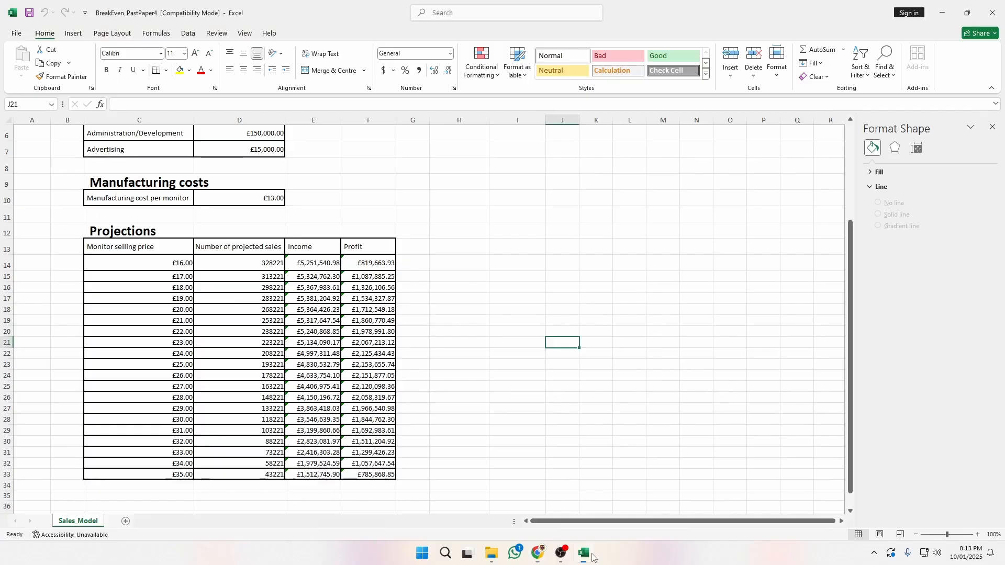
Add a new worksheet after Sales_Model and rename it 'Chart Sheet'.
click(126, 522)
double_click(122, 522)
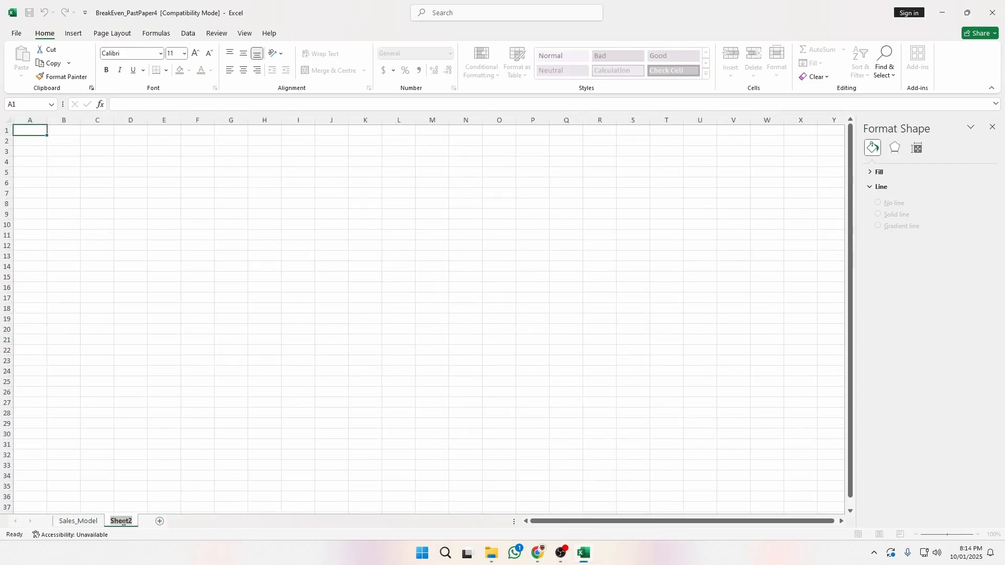
text(Chart Shee)
click(235, 275)
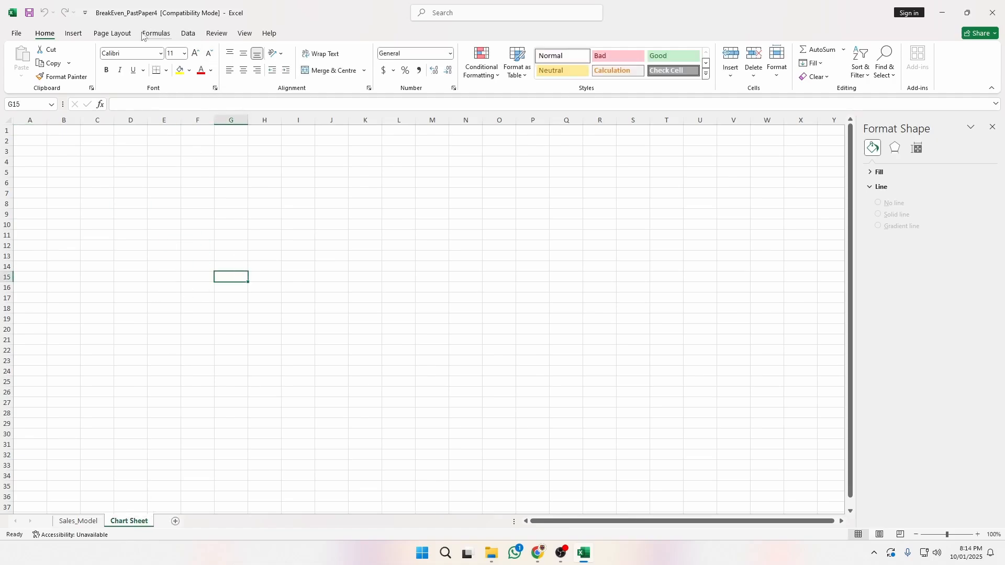
click(73, 33)
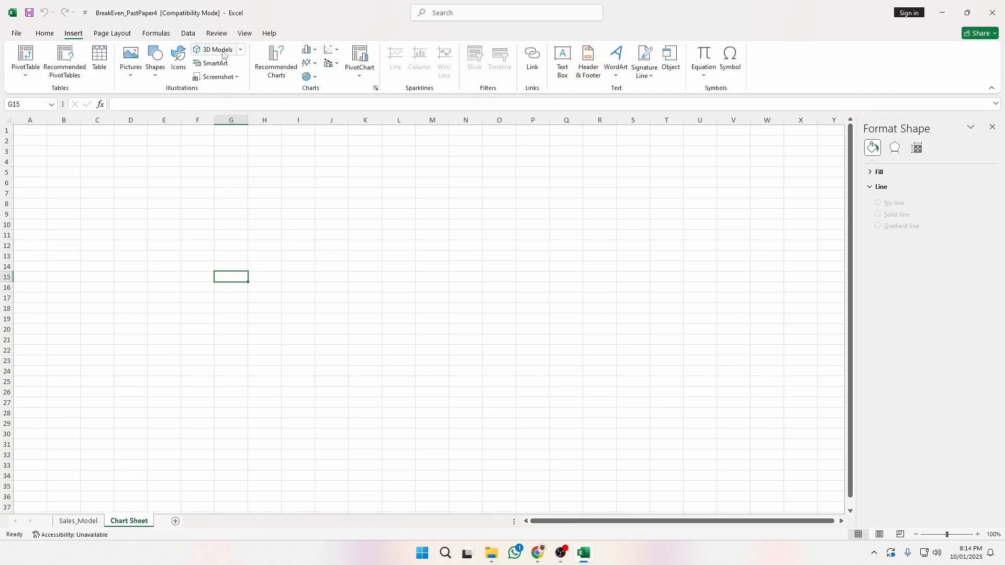
Insert a 2-D line chart using Sales_Model!C13:F33 as its data range.
click(308, 62)
click(316, 99)
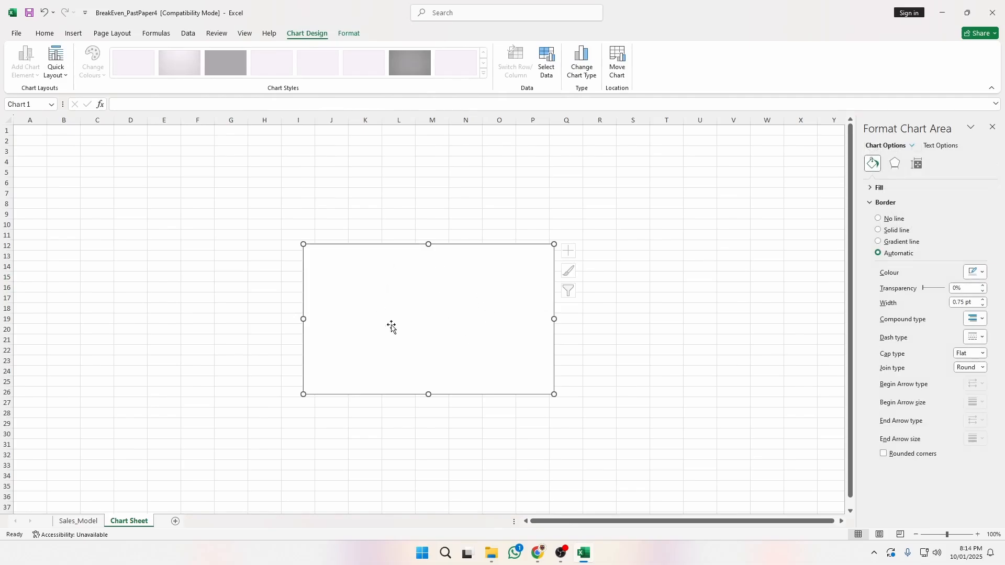
right_click(455, 293)
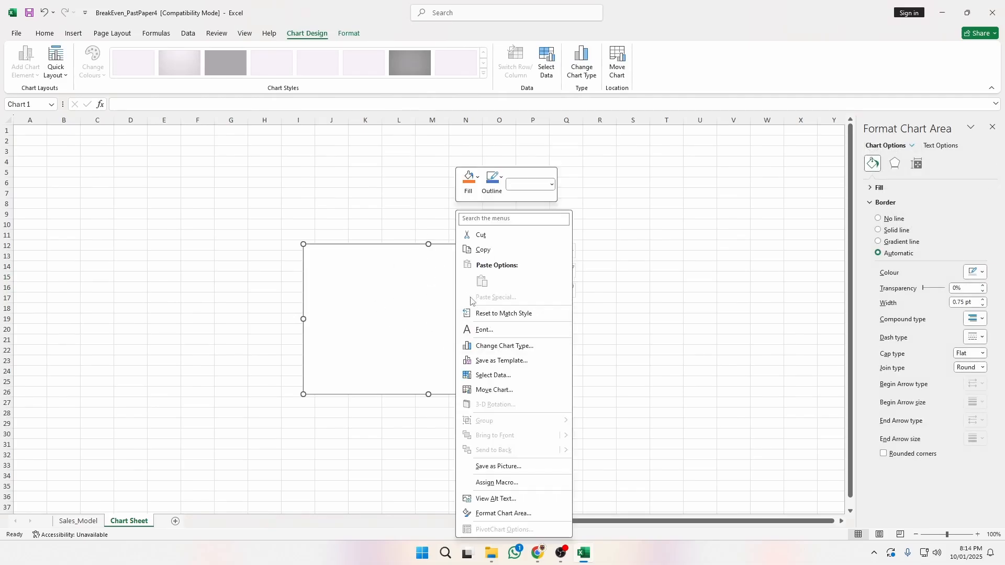
click(492, 375)
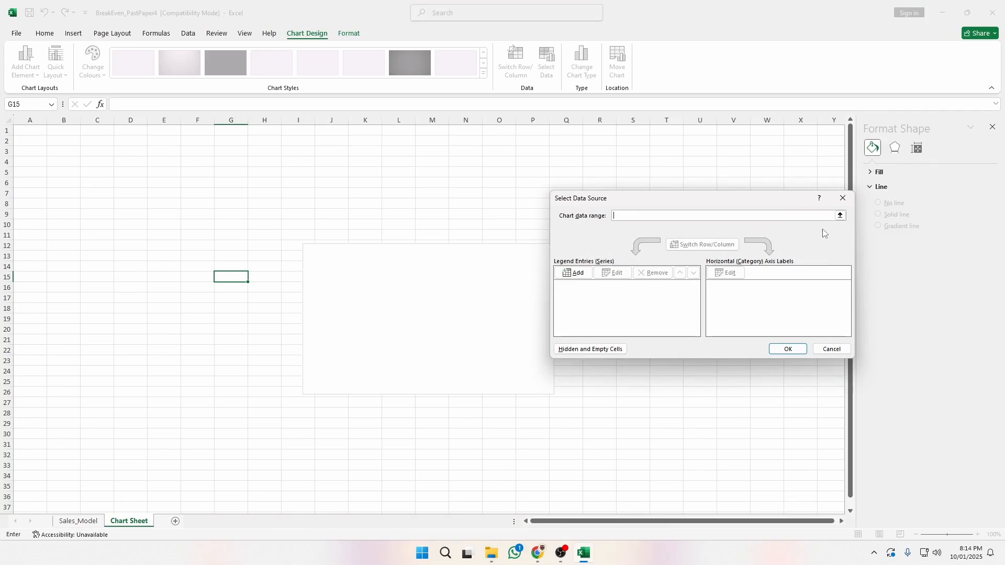
click(840, 215)
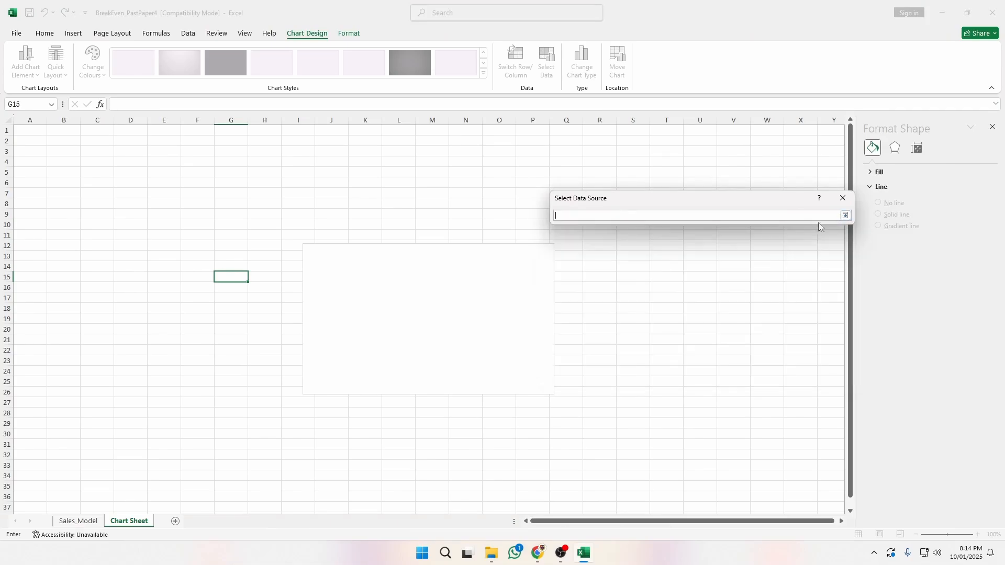
click(73, 522)
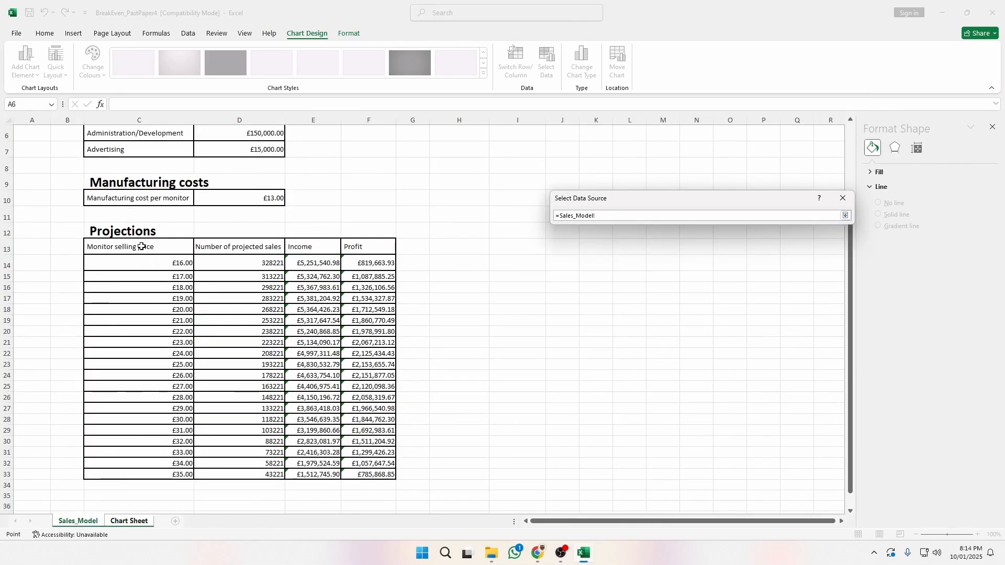
drag(141, 246, 393, 474)
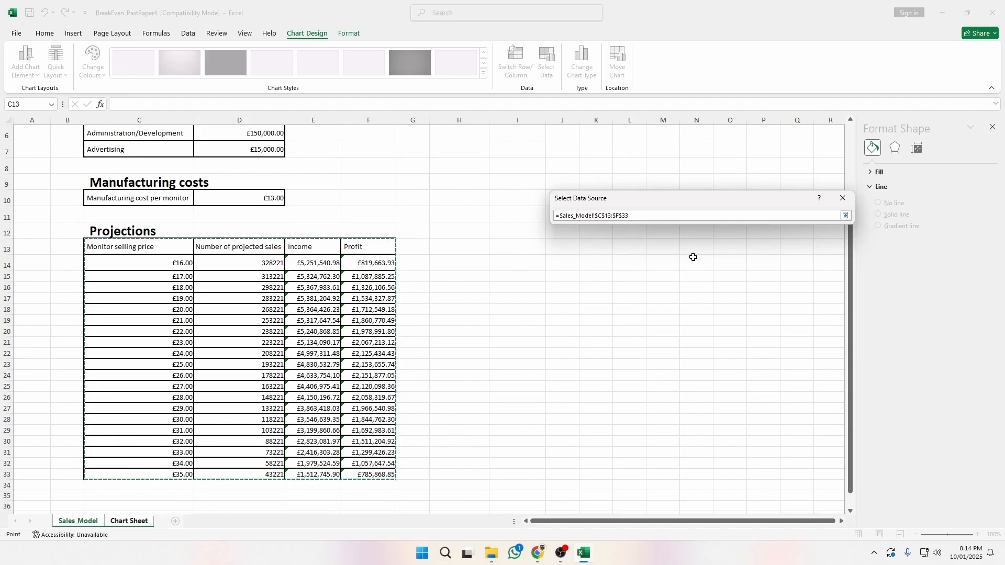
key(Return)
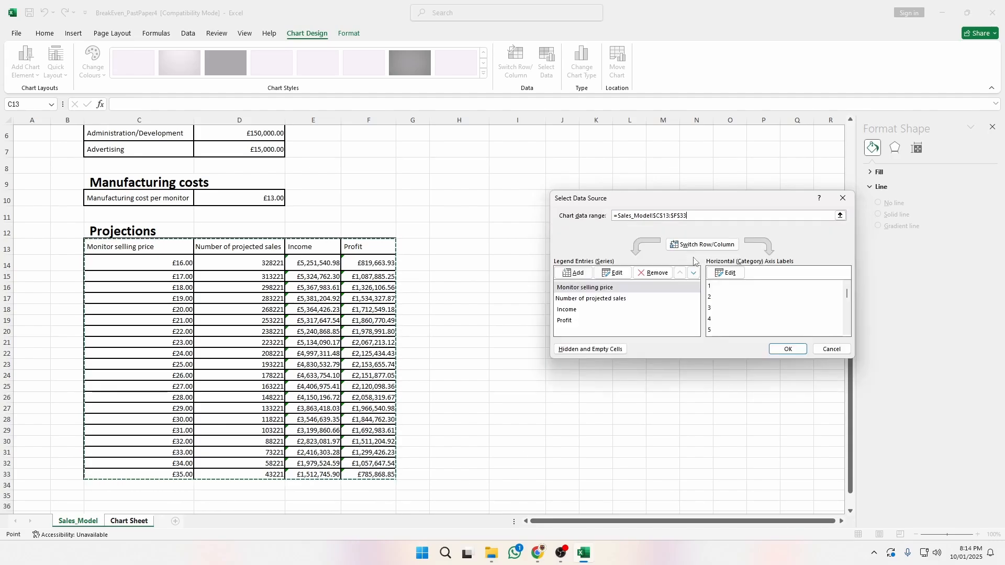
Set the chart's axis labels to the selling prices in C14:C33.
click(725, 273)
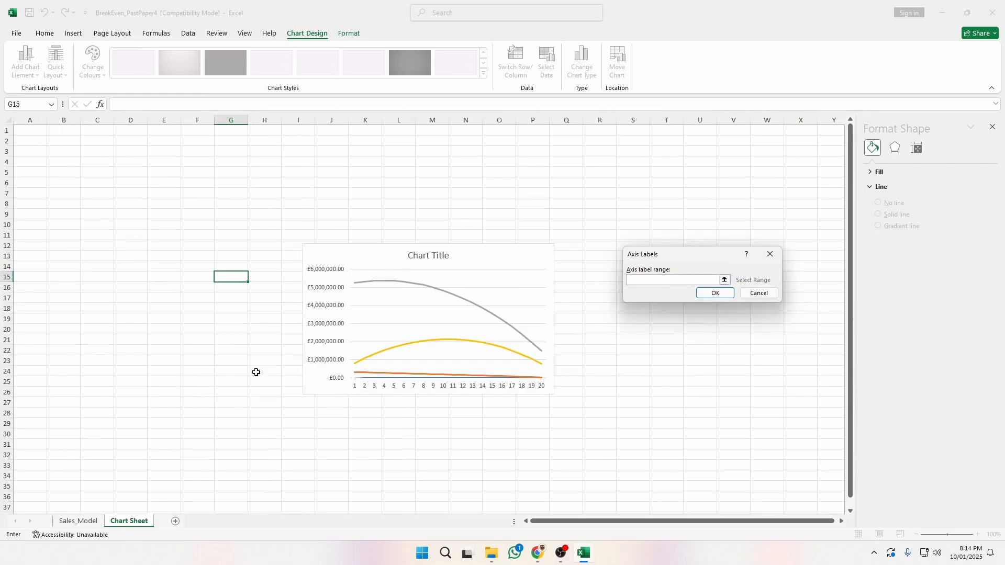
click(724, 279)
click(77, 521)
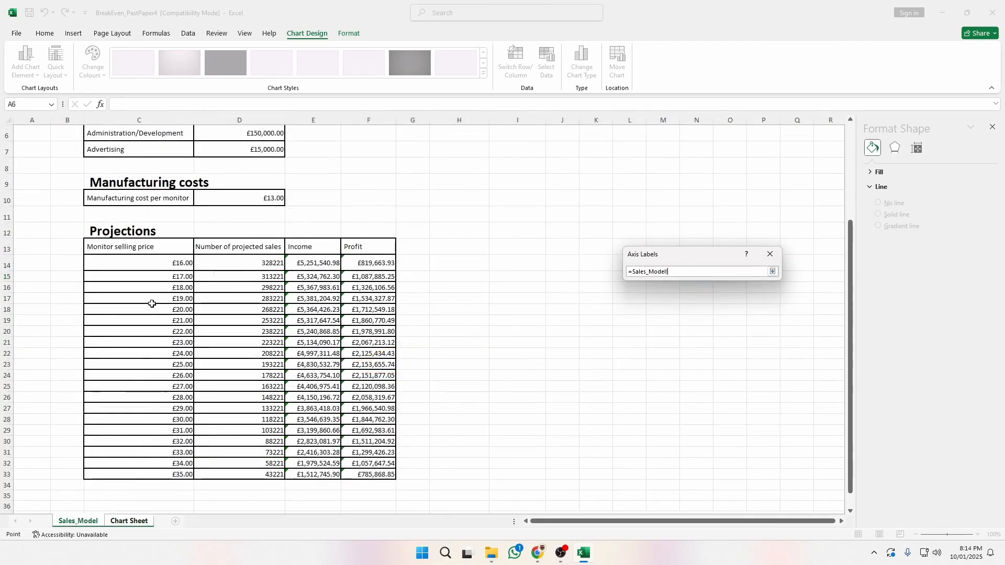
drag(157, 263, 155, 469)
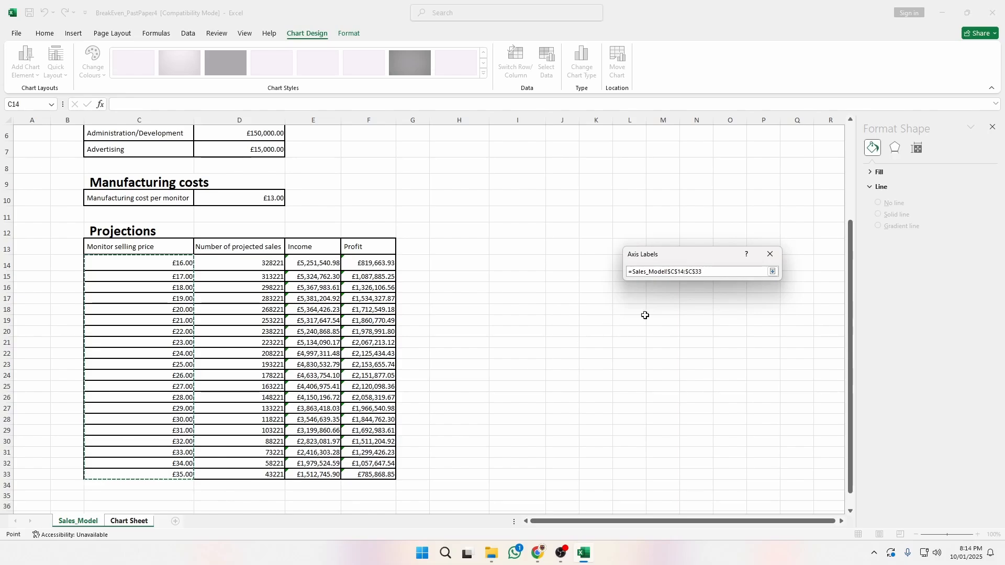
key(Return)
click(717, 293)
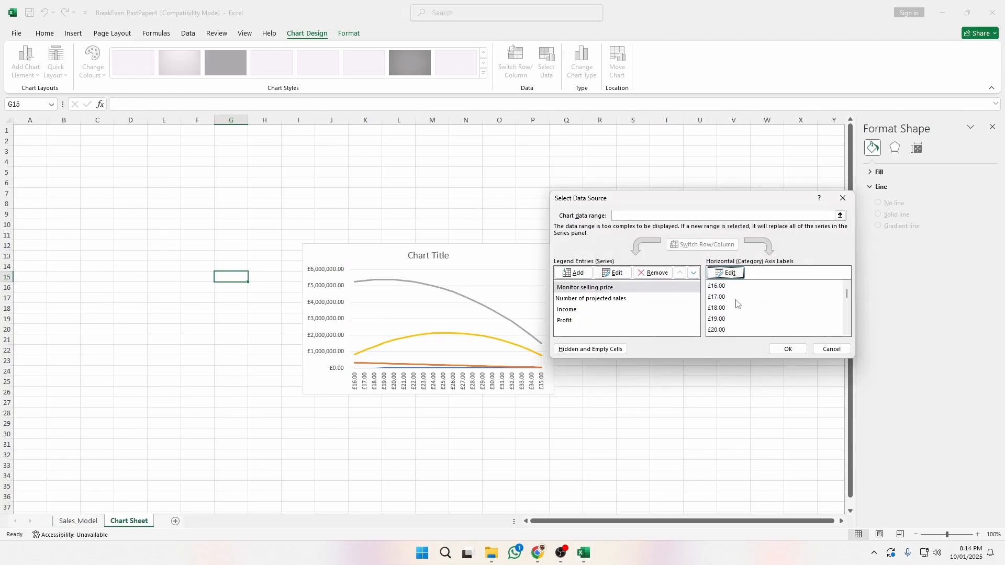
click(776, 351)
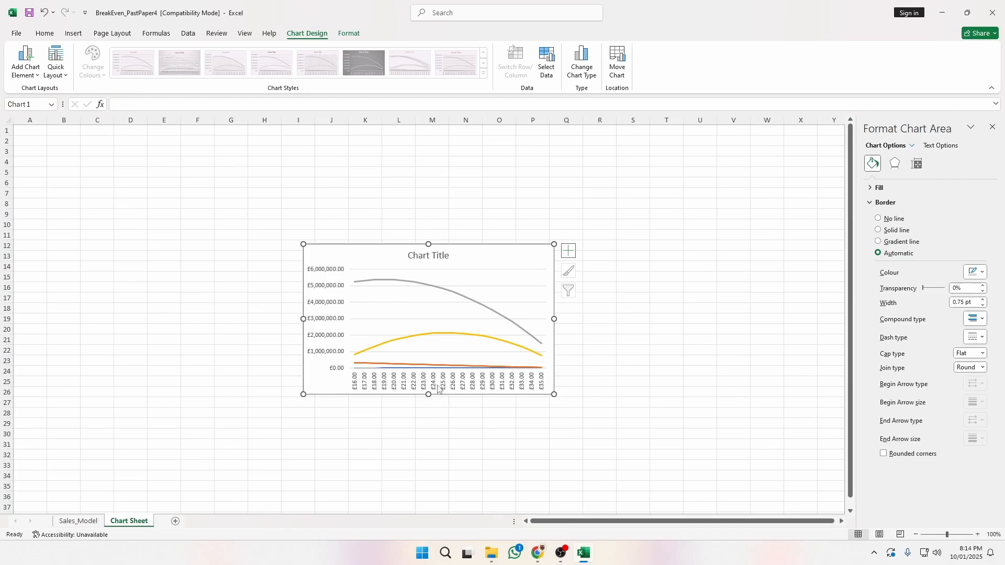
Fix the vertical axis maximum at 2,300,000, so it runs from -£200,000 to £2,300,000.
click(333, 286)
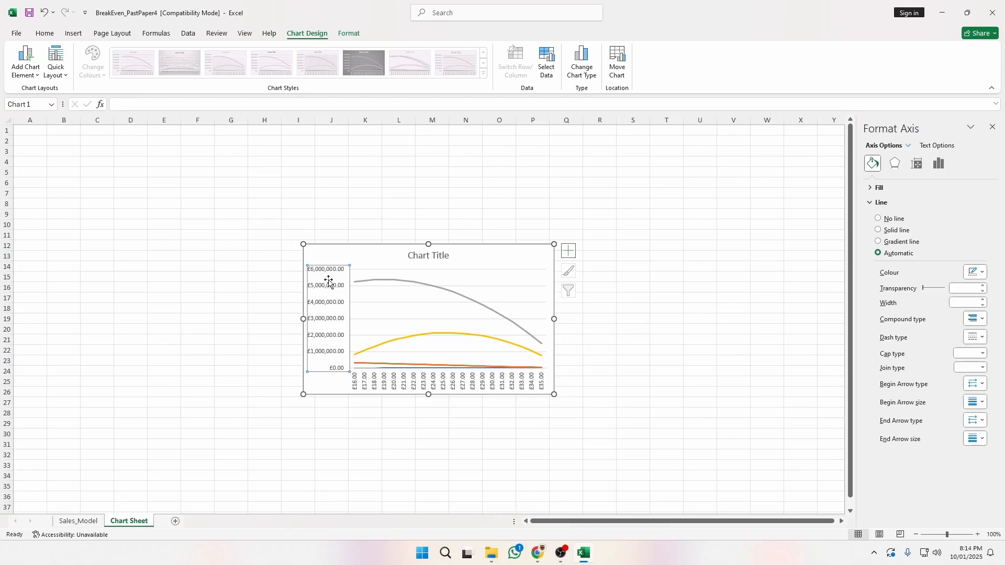
click(388, 192)
click(345, 268)
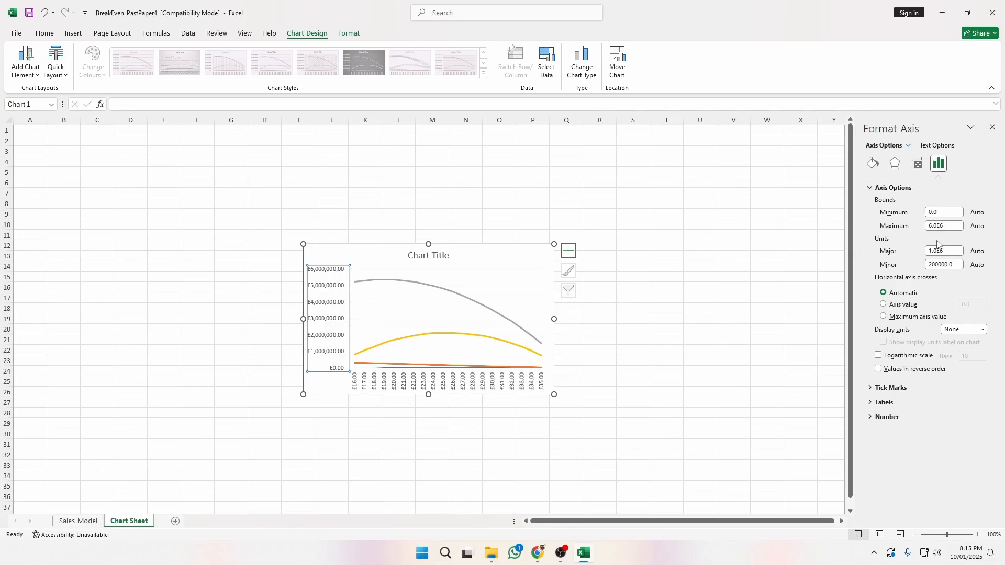
click(947, 225)
text(2300000)
key(Return)
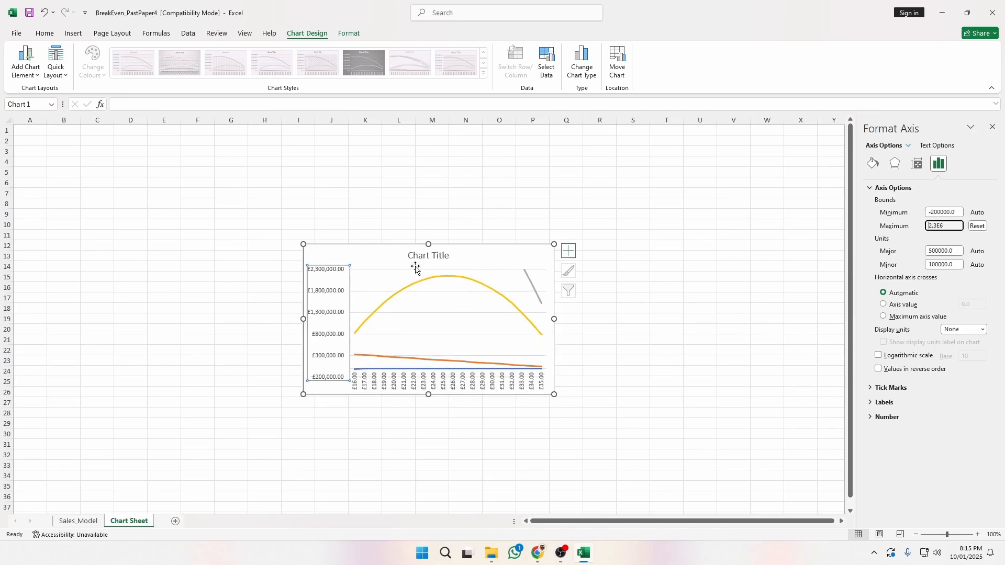
click(588, 310)
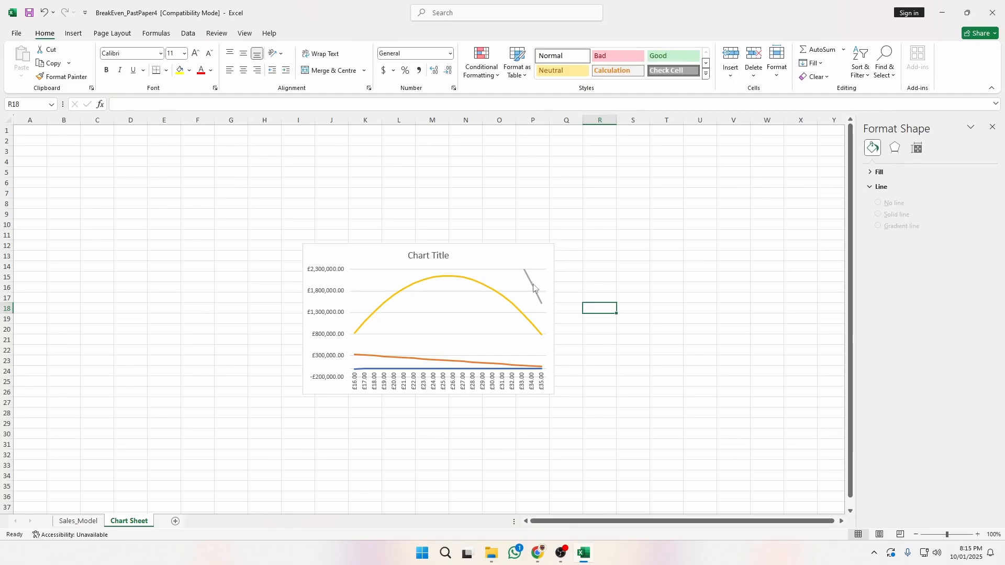
Delete the grey Income line and the Monitor selling price series from the chart.
click(532, 282)
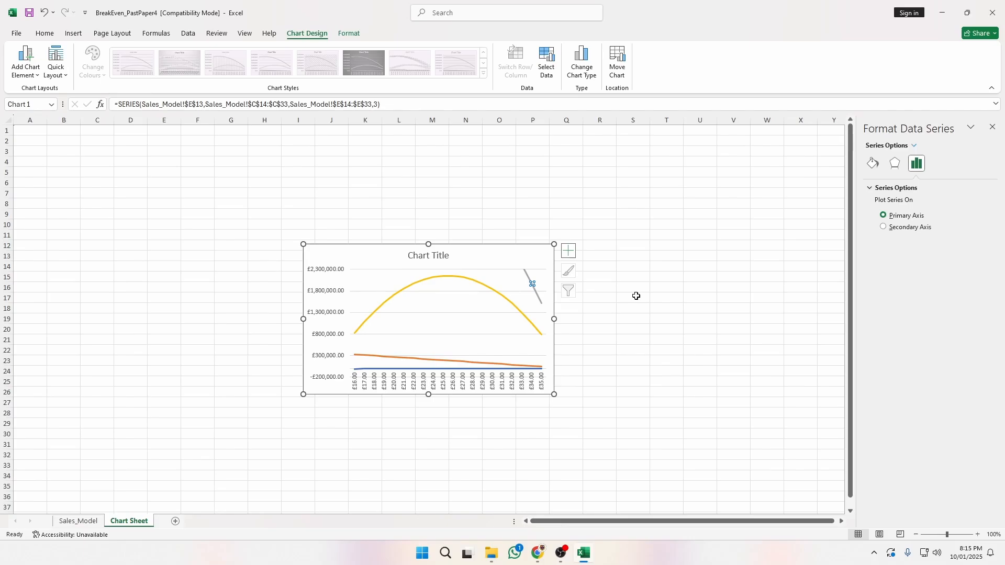
key(Delete)
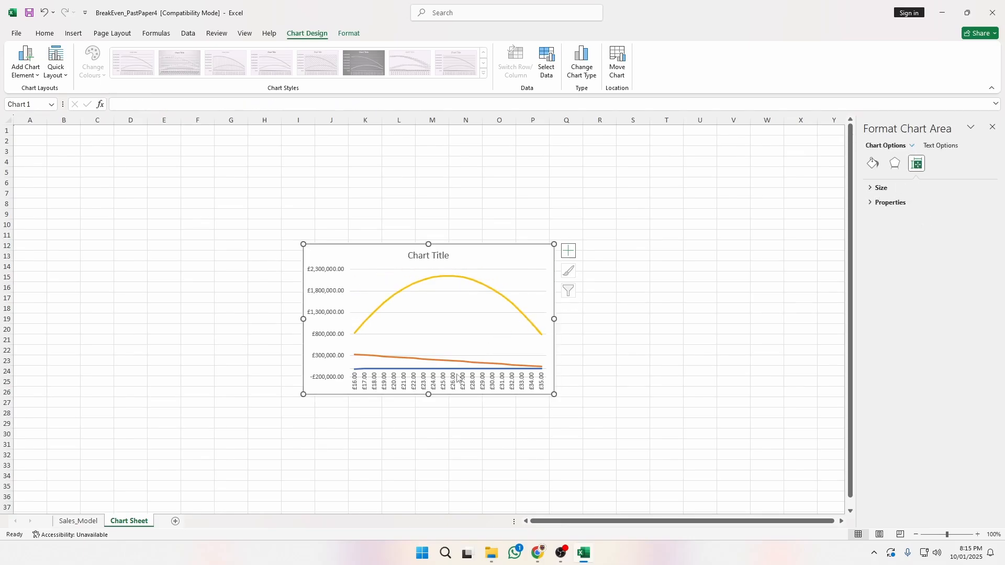
click(419, 370)
key(Delete)
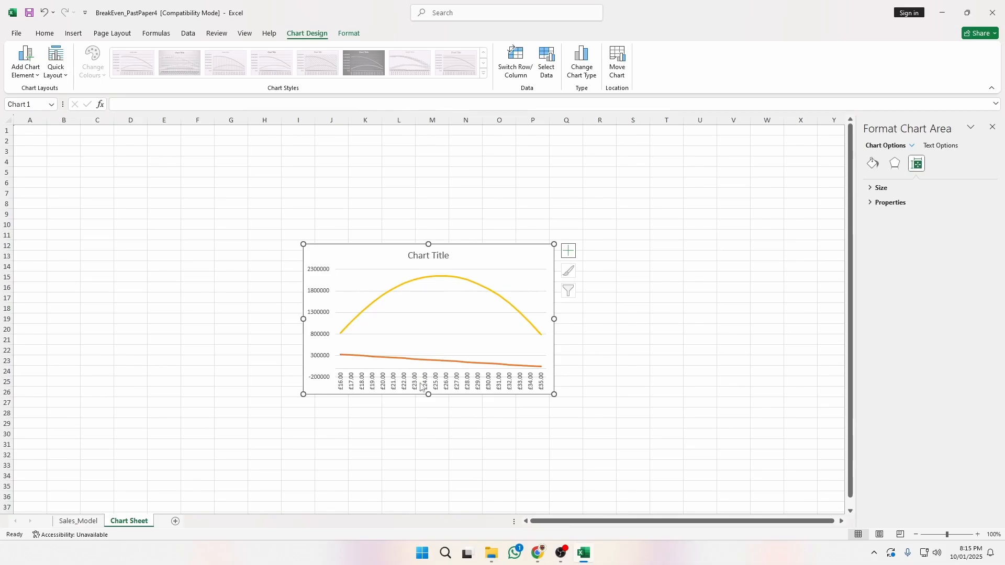
key(alt+Tab)
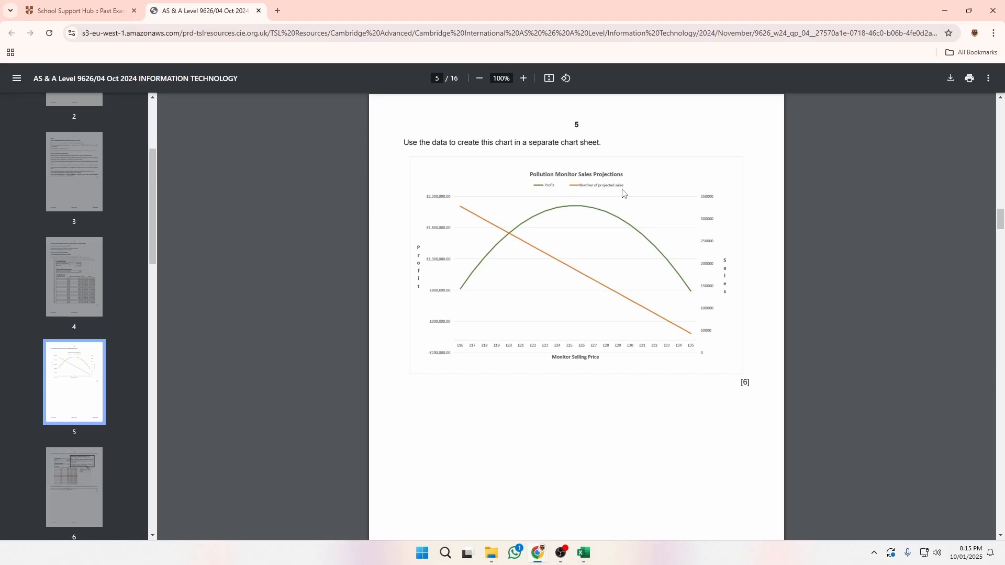
key(alt+Tab)
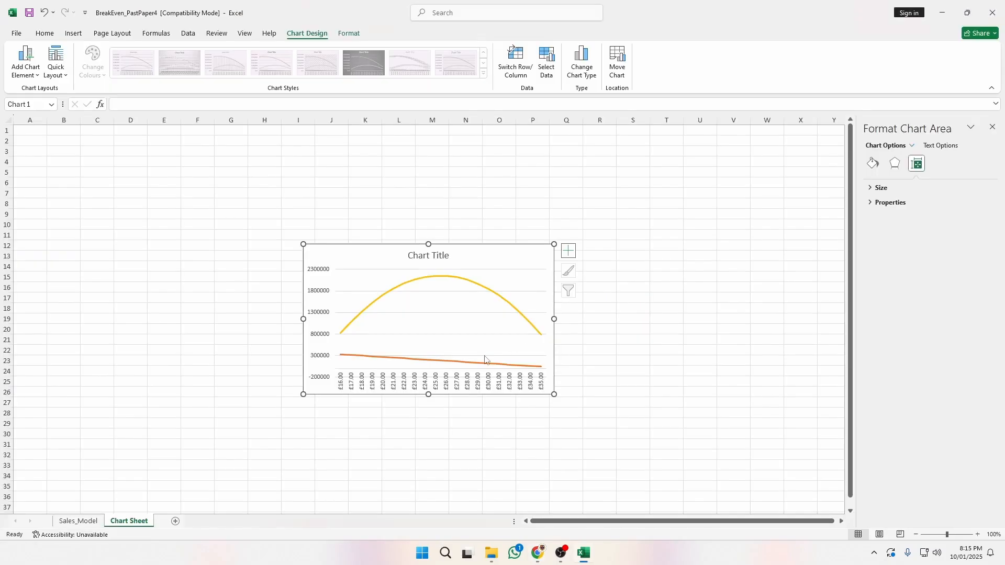
Plot the orange sales series on a secondary axis scaled 0 to 350000.
click(423, 362)
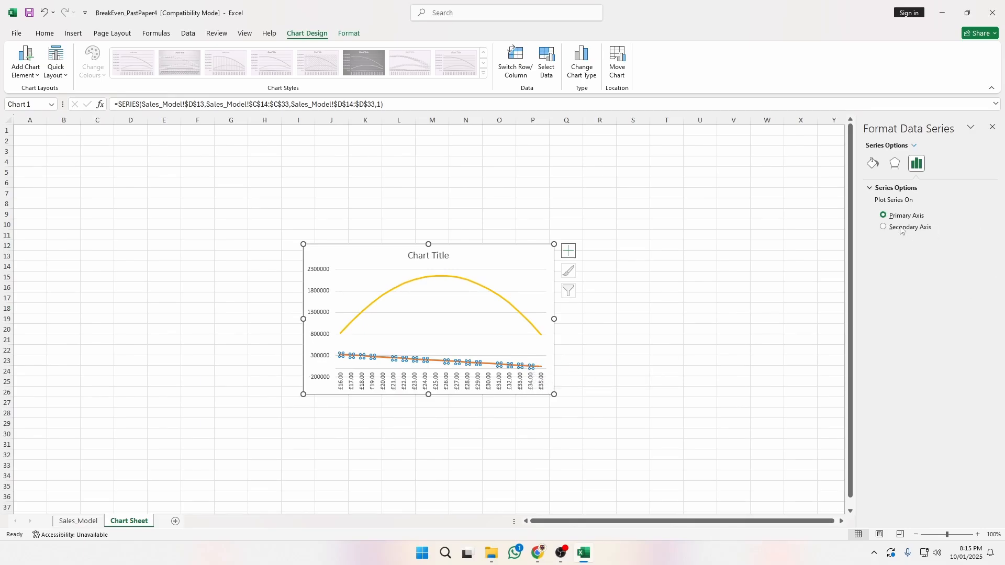
click(883, 227)
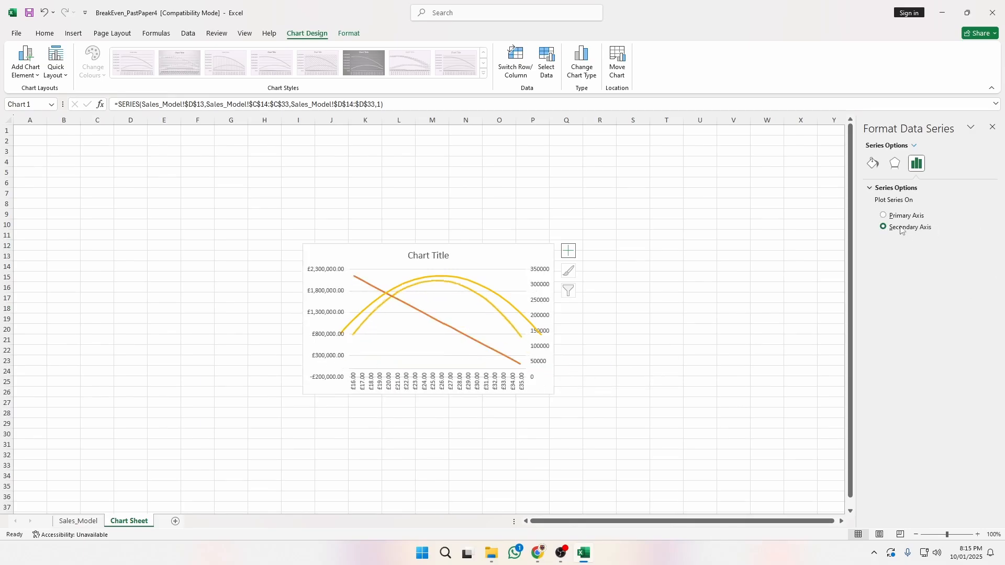
click(659, 338)
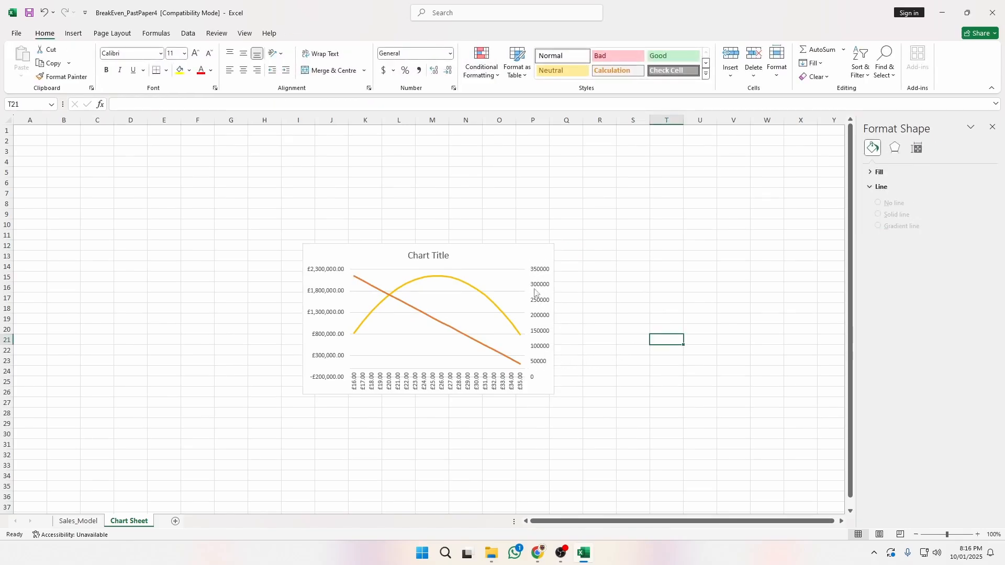
click(544, 334)
key(Delete)
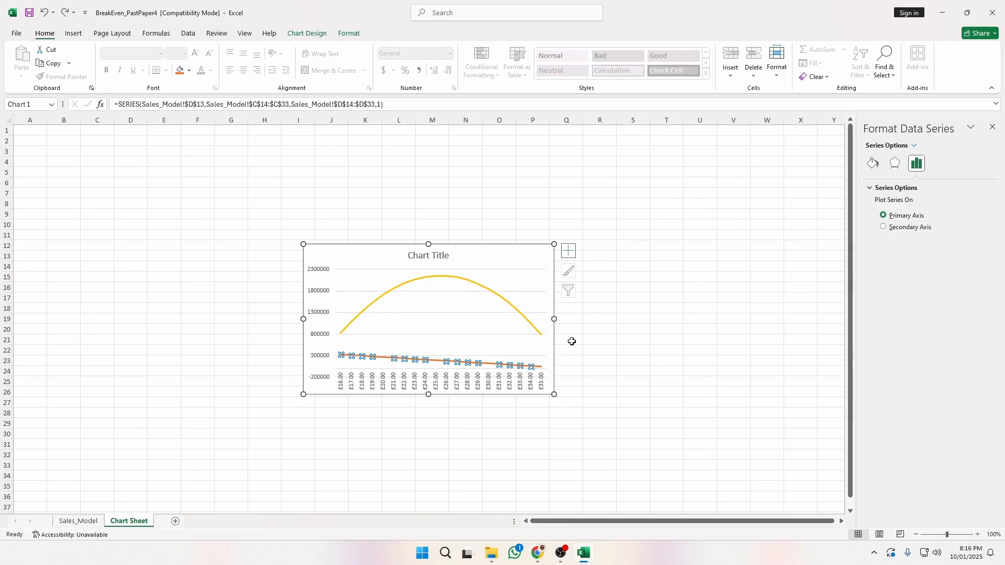
click(900, 227)
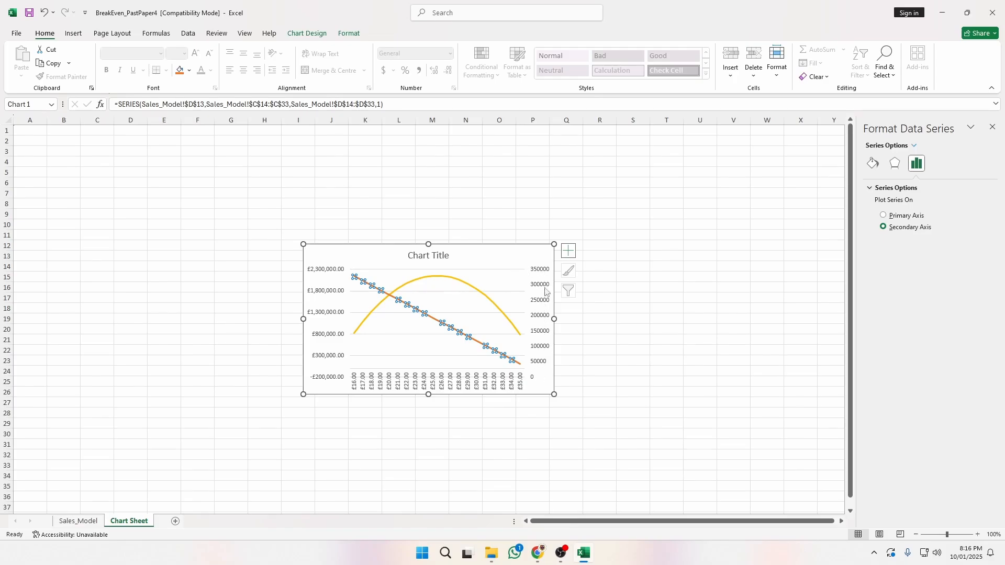
click(619, 330)
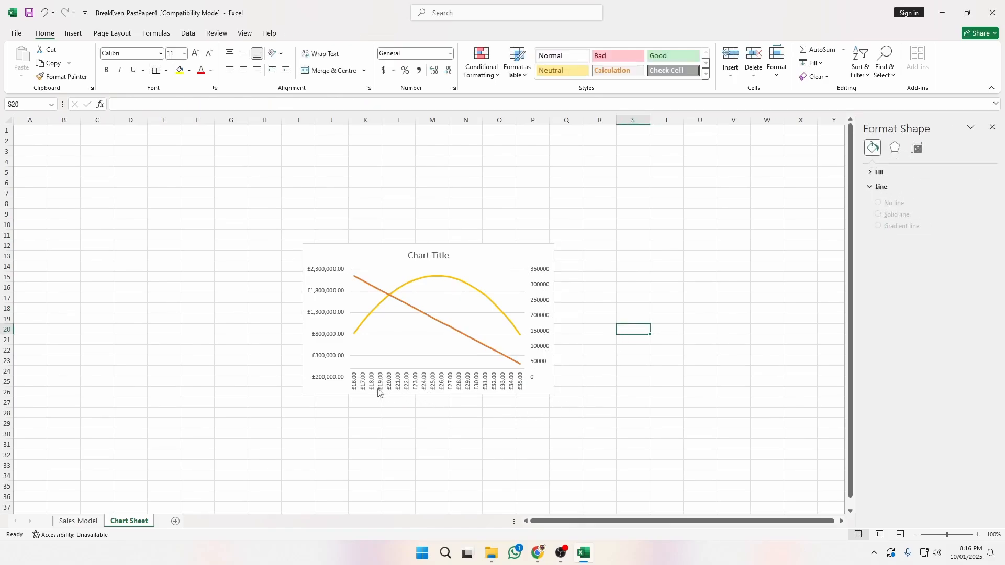
key(alt+Tab)
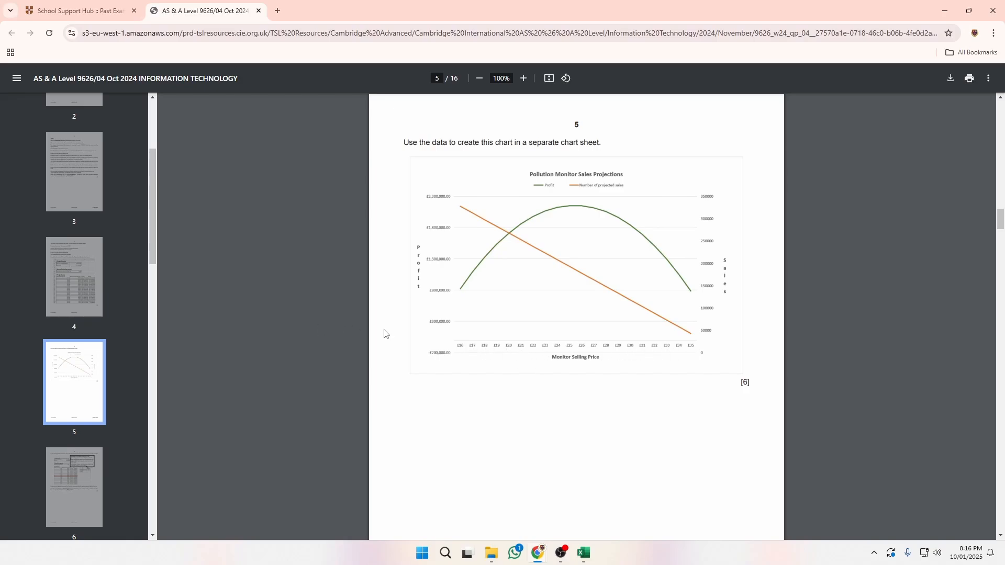
key(alt+Tab)
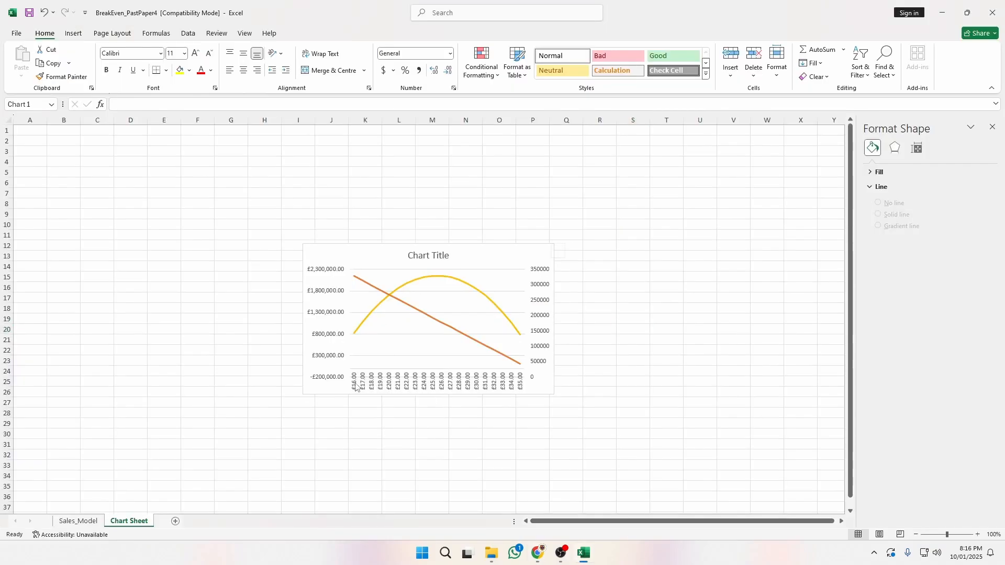
Set the horizontal price-axis labels to a 0° custom angle so they read horizontally.
click(358, 386)
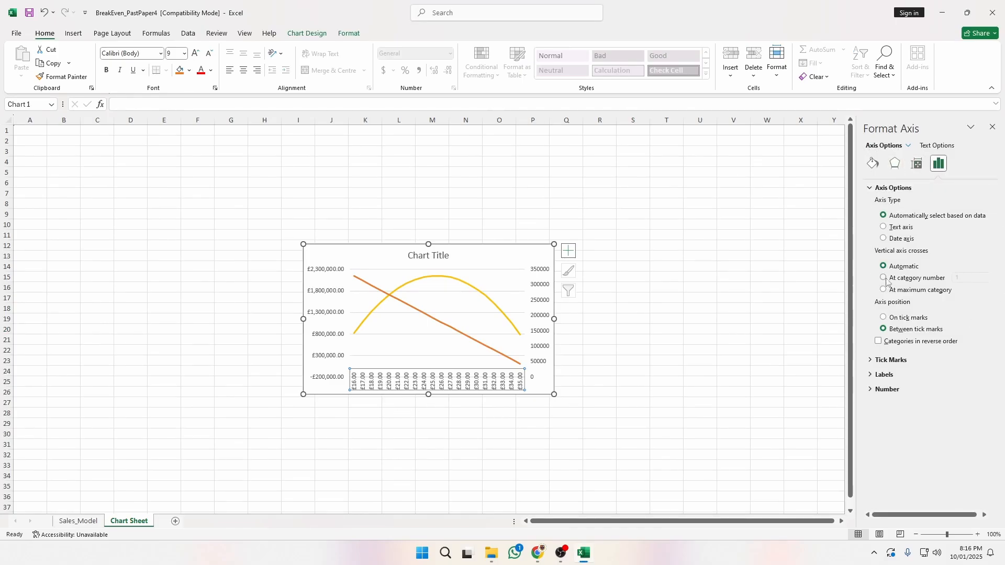
click(917, 164)
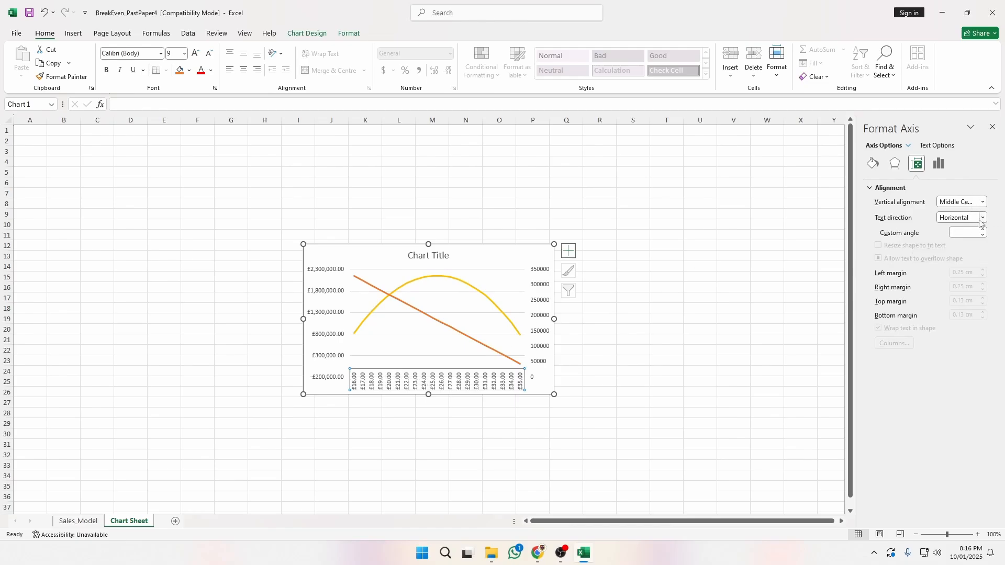
click(983, 230)
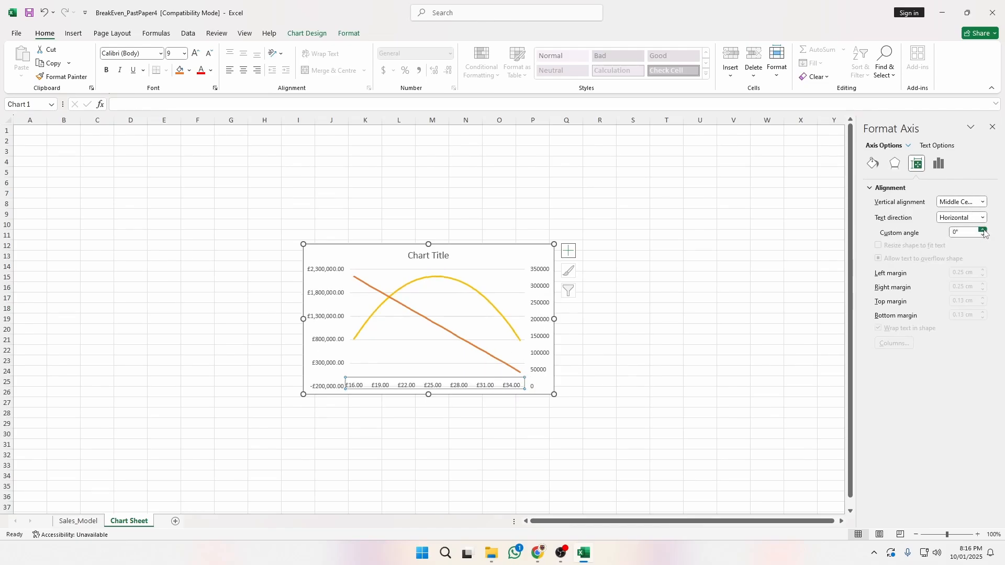
click(984, 230)
click(984, 236)
click(983, 231)
click(984, 235)
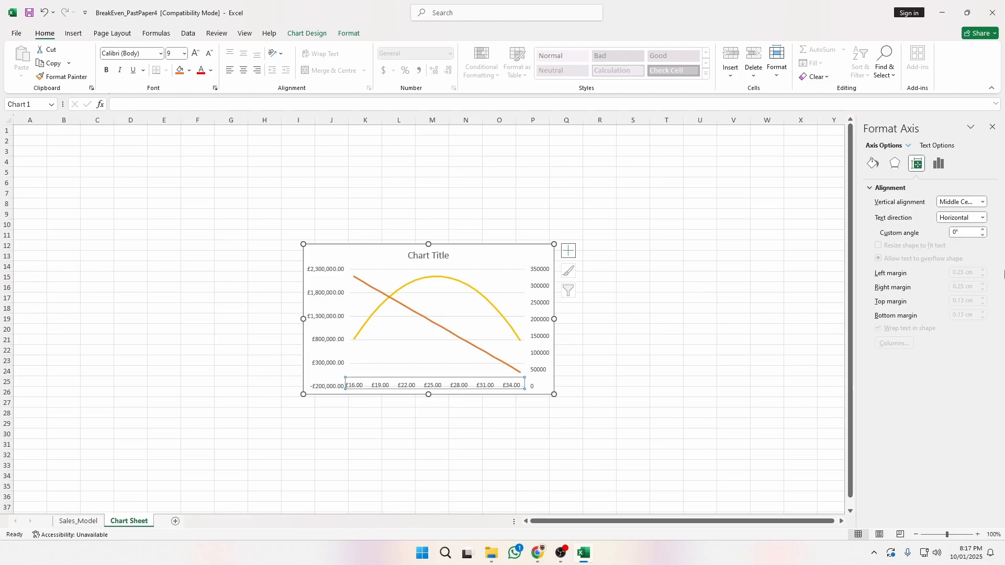
click(982, 235)
click(982, 229)
click(983, 230)
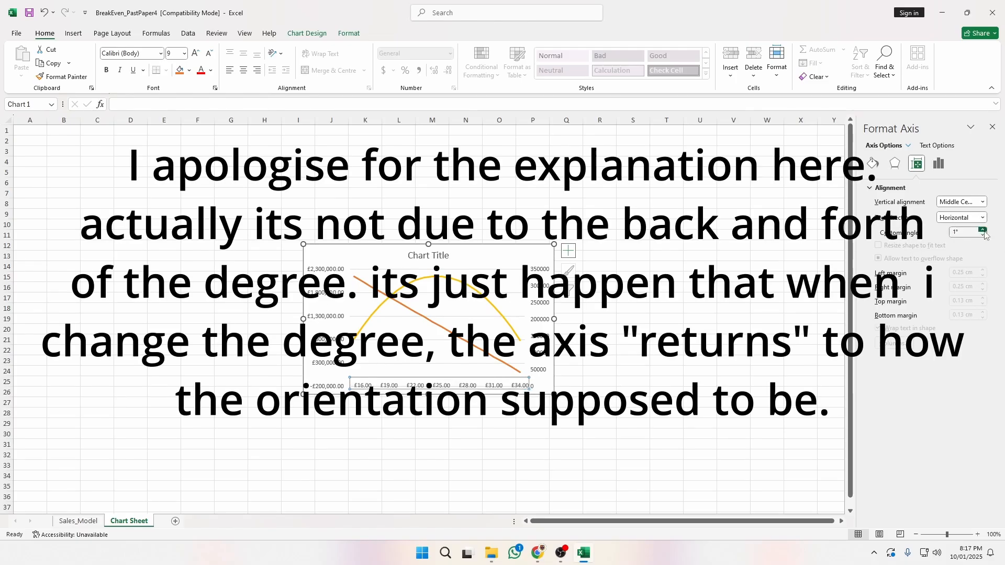
click(982, 235)
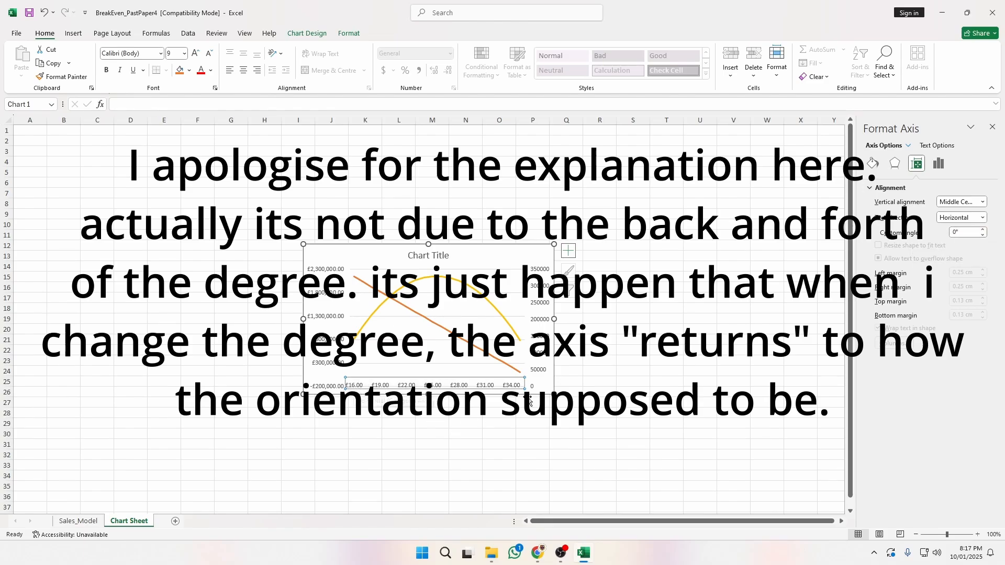
Enlarge and reposition the chart to span roughly columns H to R.
drag(559, 395, 660, 425)
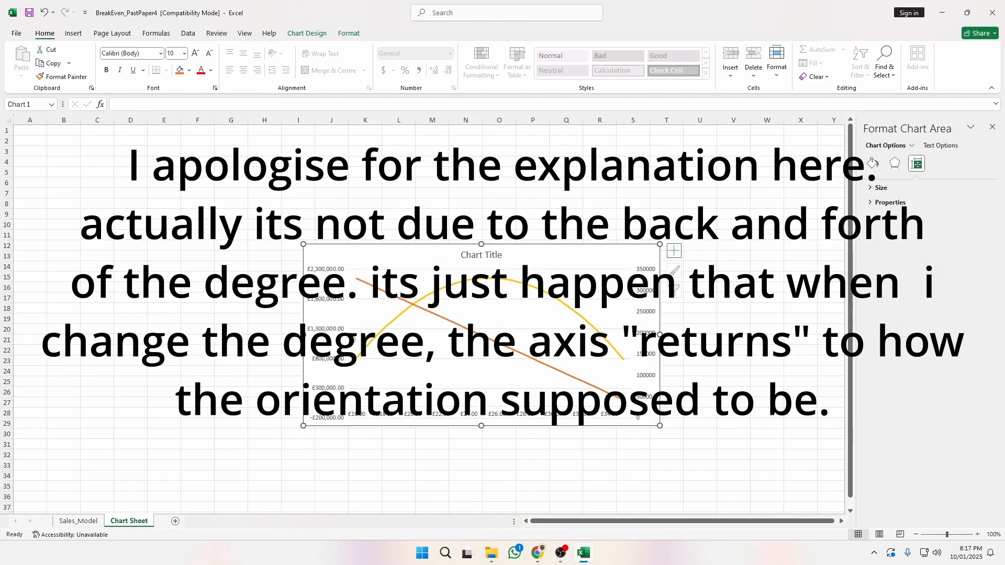
drag(481, 258, 445, 213)
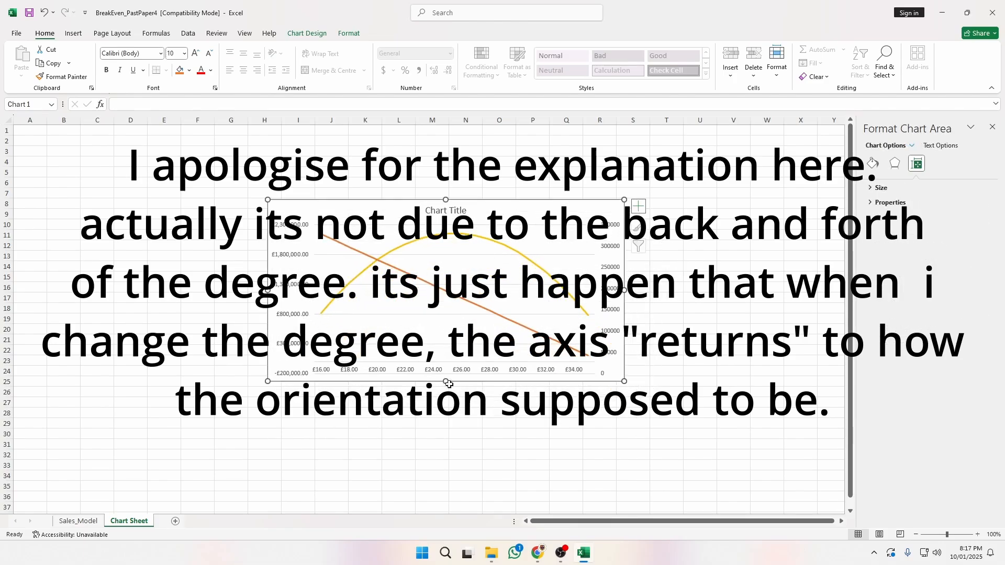
drag(446, 386, 446, 405)
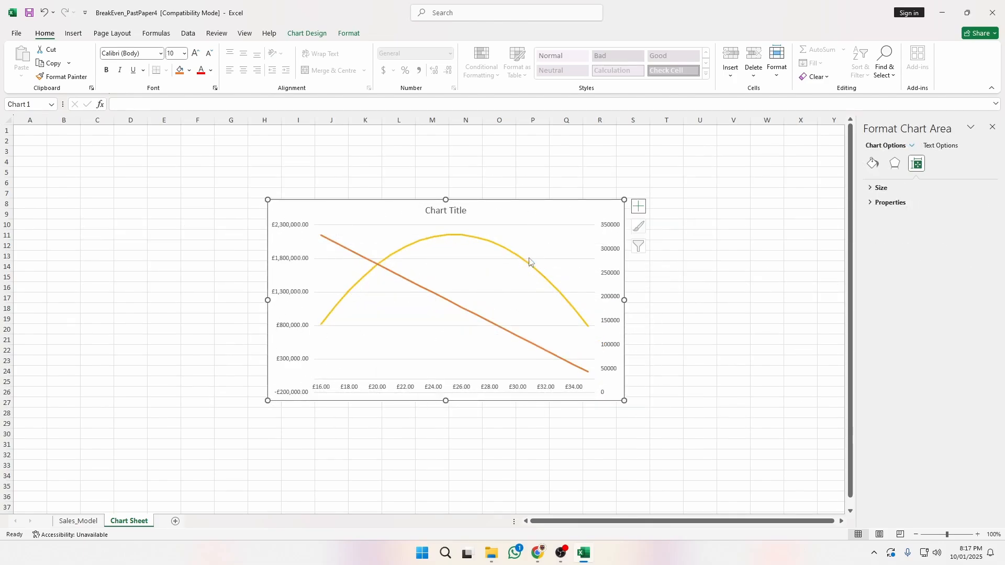
Title the chart 'Pollution Monitor Sales Projection' and select its plot area.
click(664, 254)
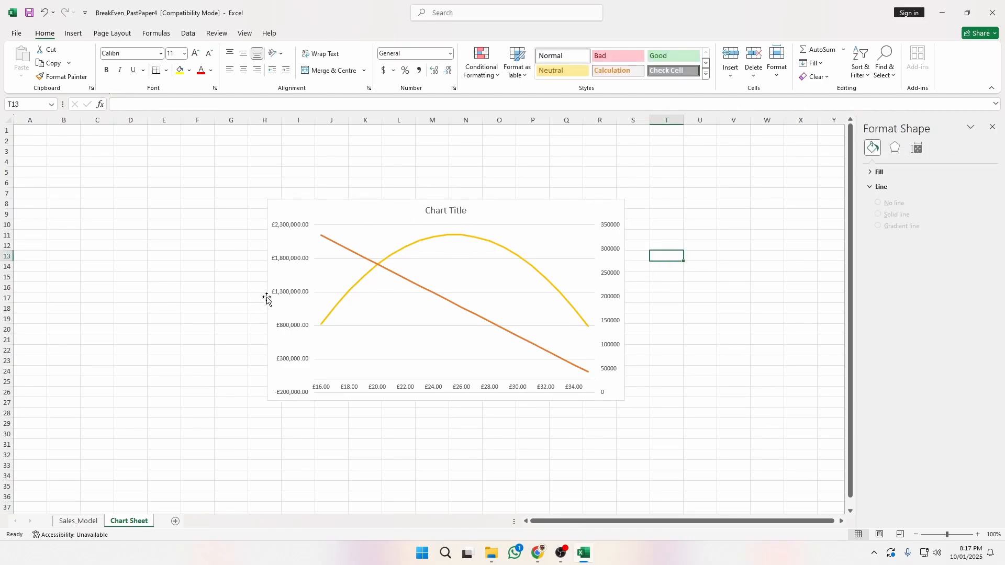
click(445, 211)
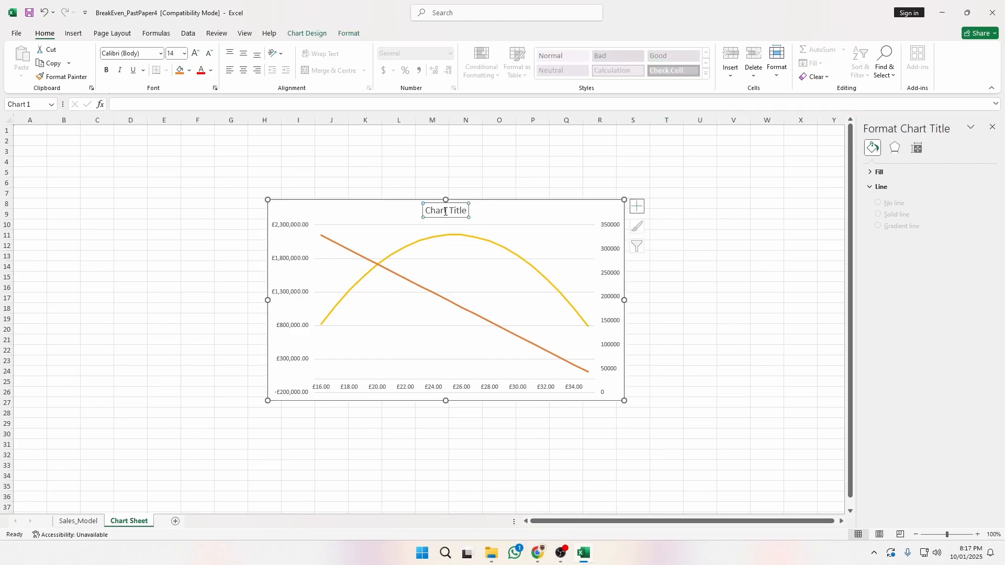
key(alt+Tab)
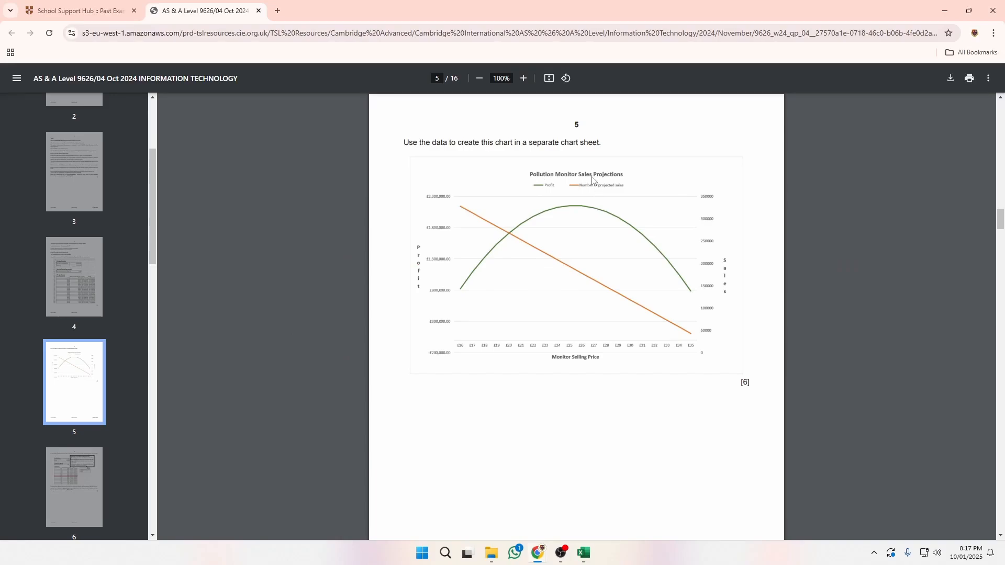
key(alt+Tab)
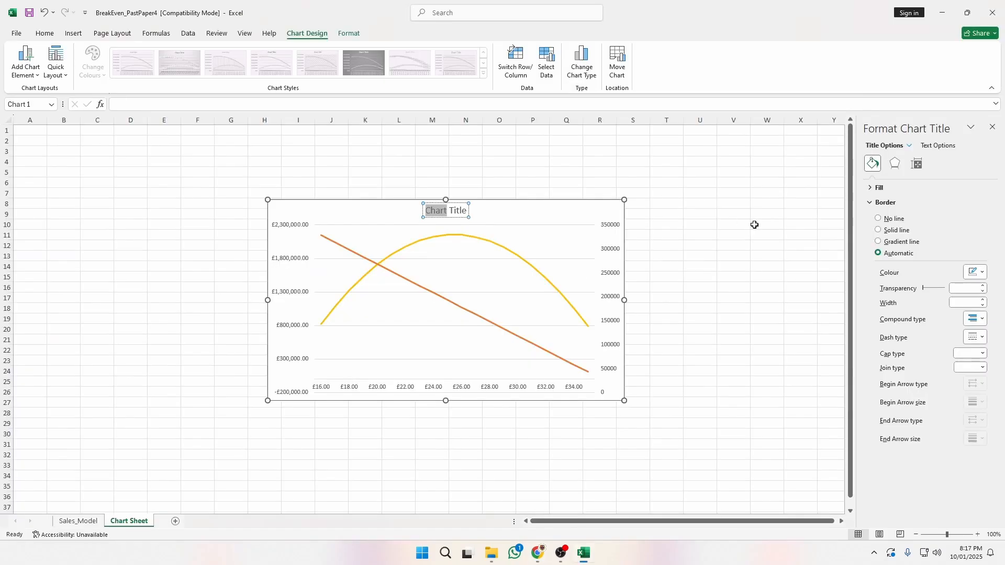
text(Pollution Mon)
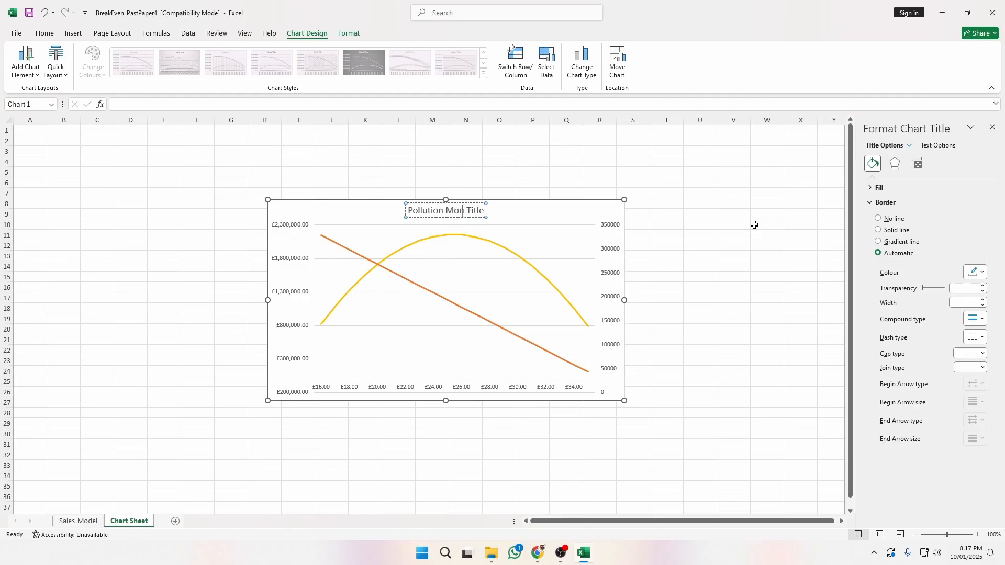
text(itor)
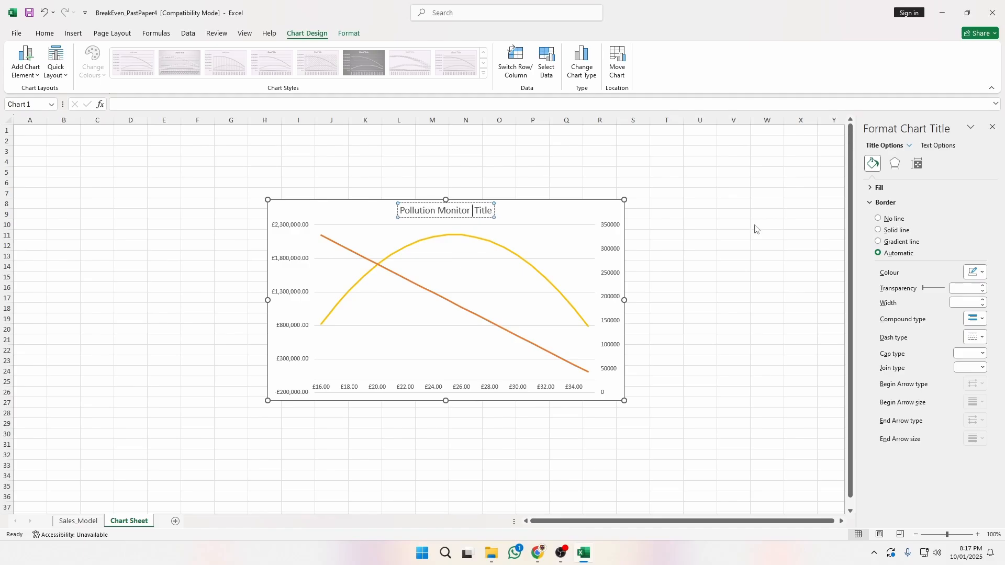
key(alt+Tab)
text(Sales Pr)
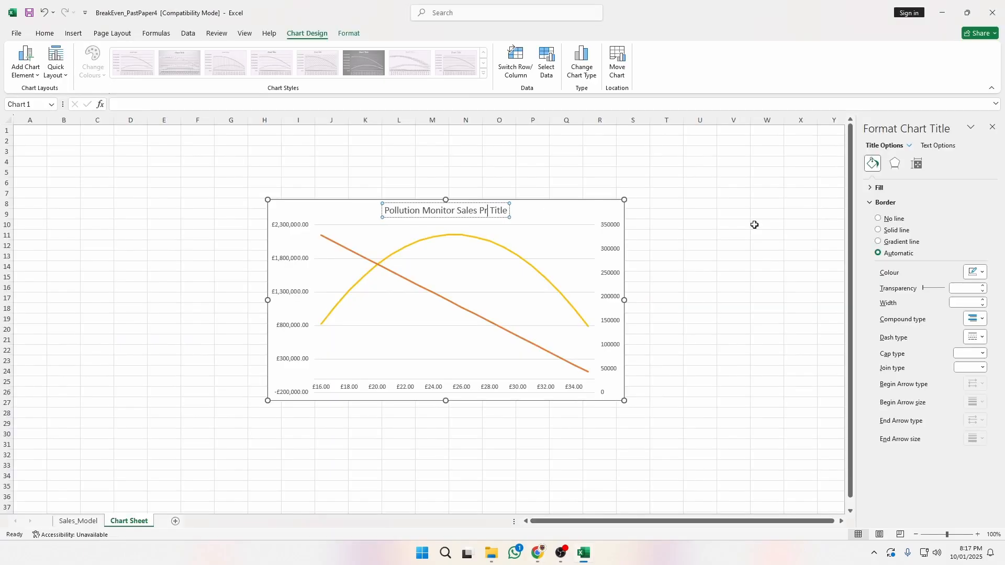
text(ojection)
key(shift+End)
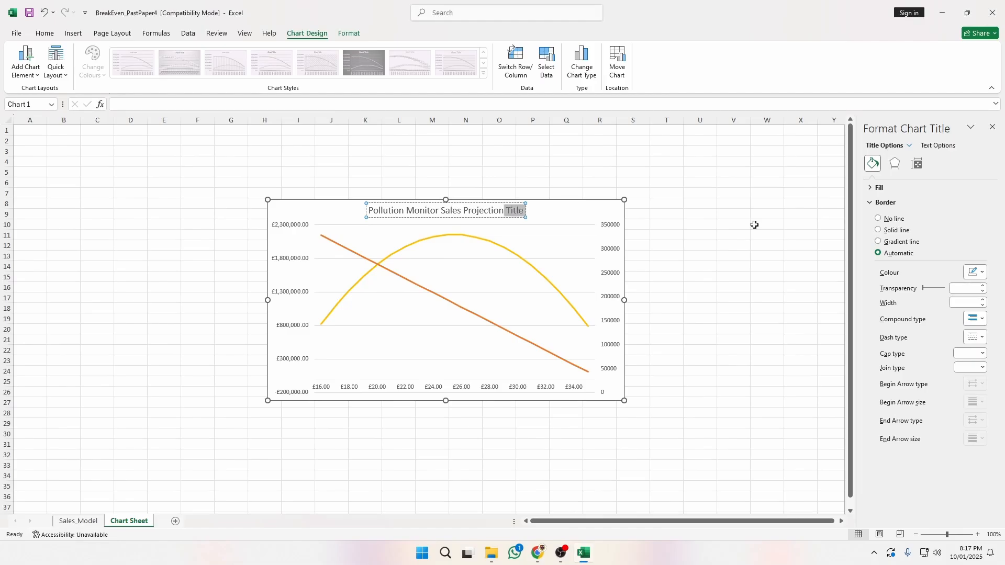
key(Return)
key(BackSpace)
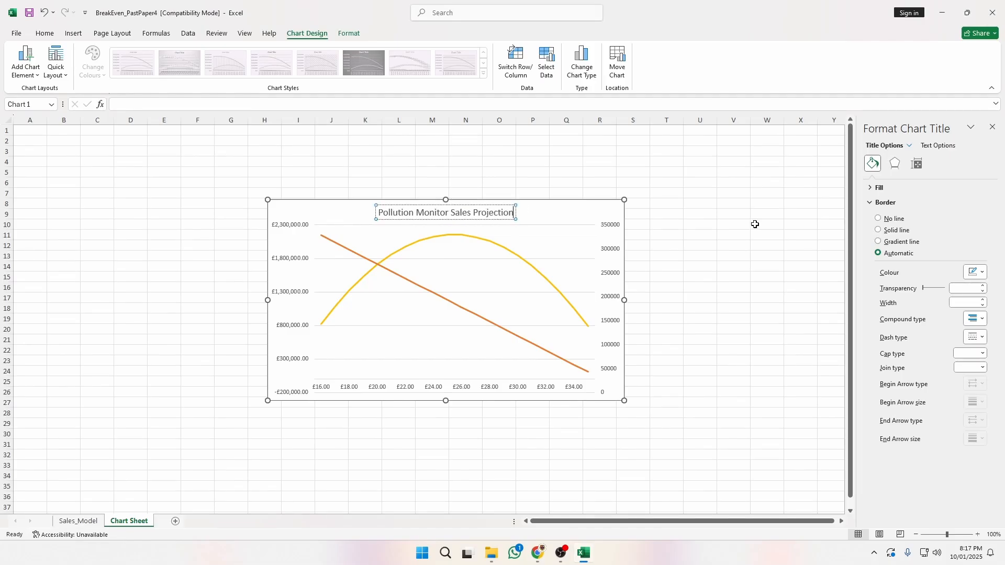
click(755, 224)
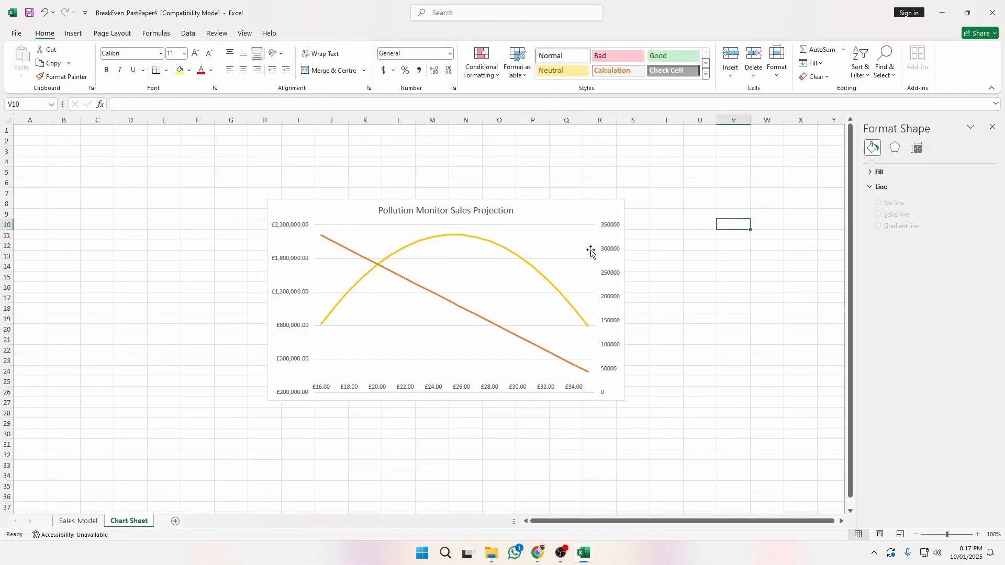
click(558, 226)
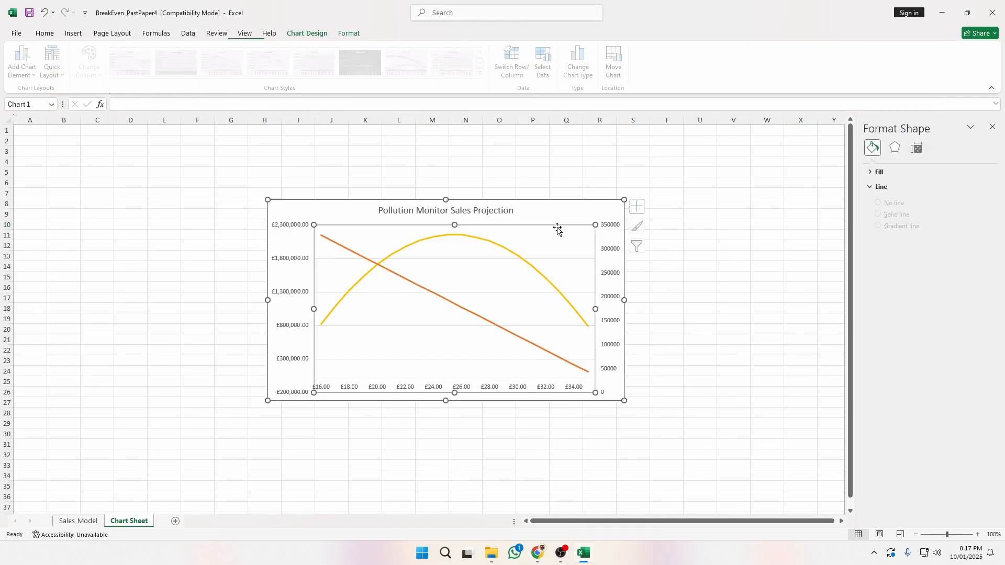
Add axis titles to the chart and name the left vertical axis 'Profit'.
click(639, 210)
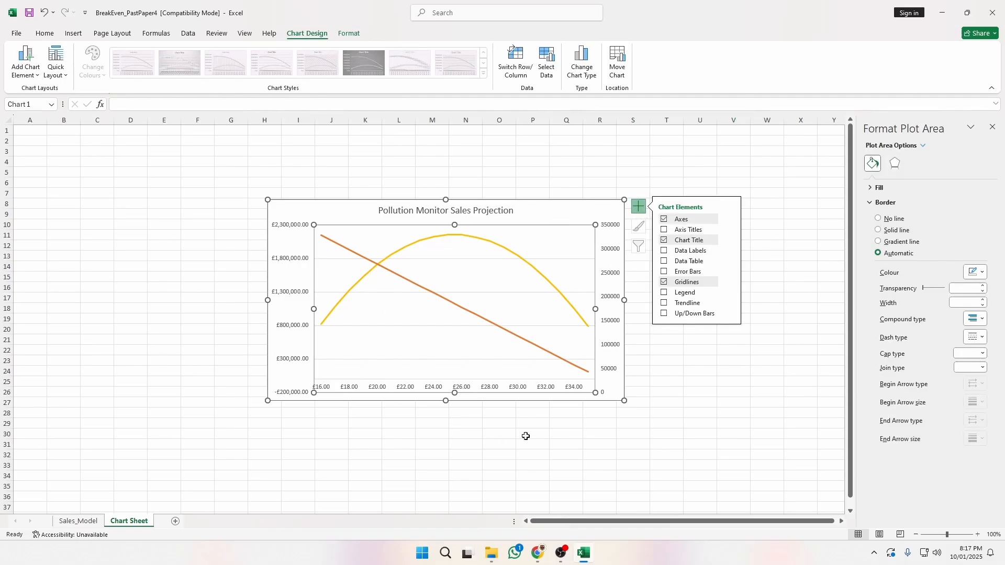
click(675, 232)
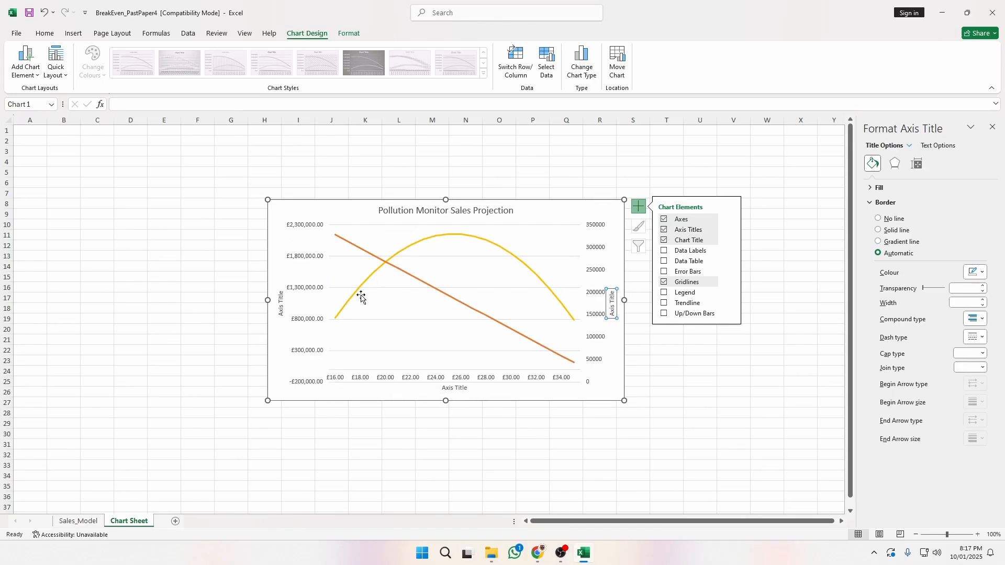
click(281, 307)
double_click(281, 308)
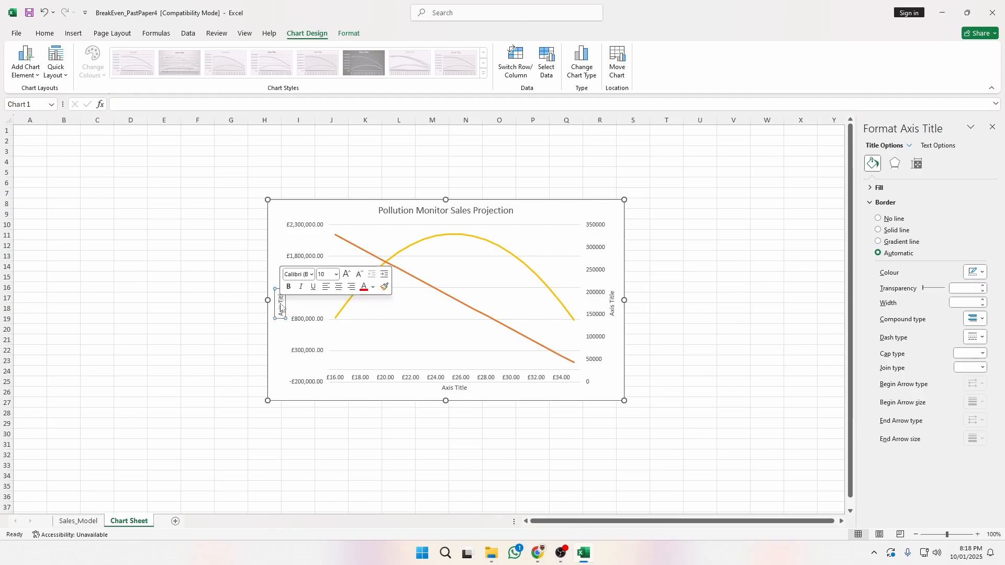
triple_click(281, 307)
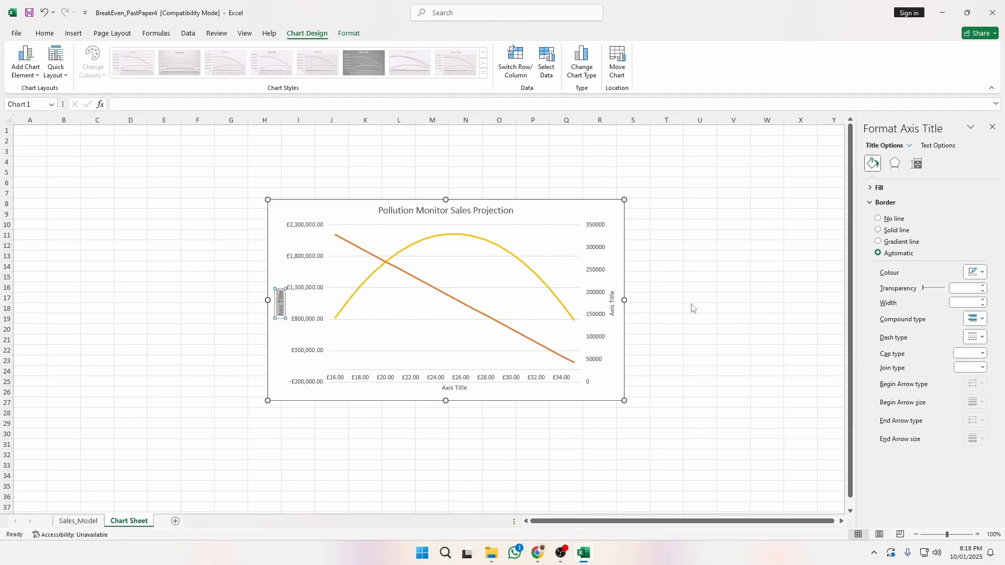
key(alt+Tab)
key(alt+Tab)
key(BackSpace)
text(Profit)
Title the bottom horizontal axis 'Monitoring Selling Price'.
click(456, 387)
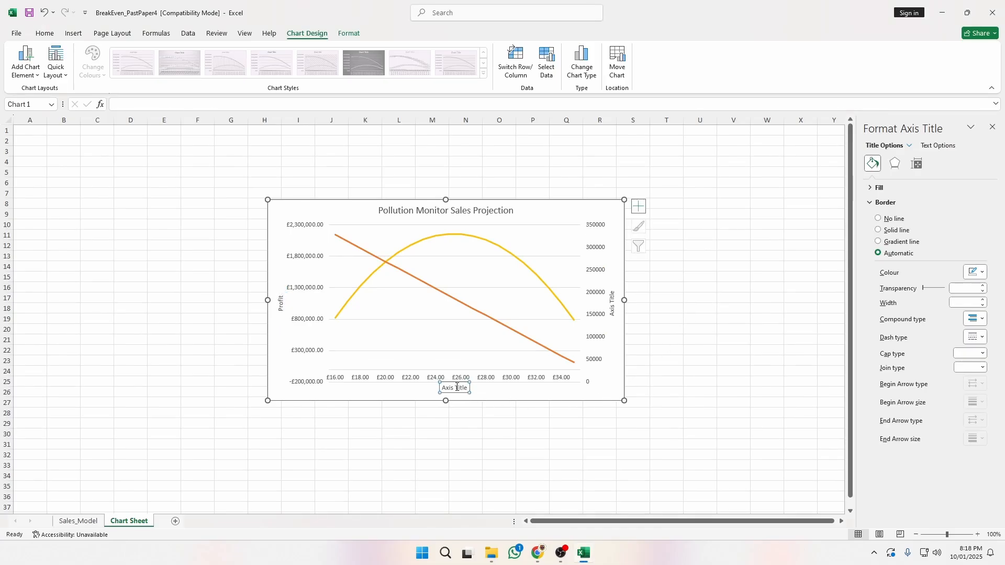
triple_click(457, 388)
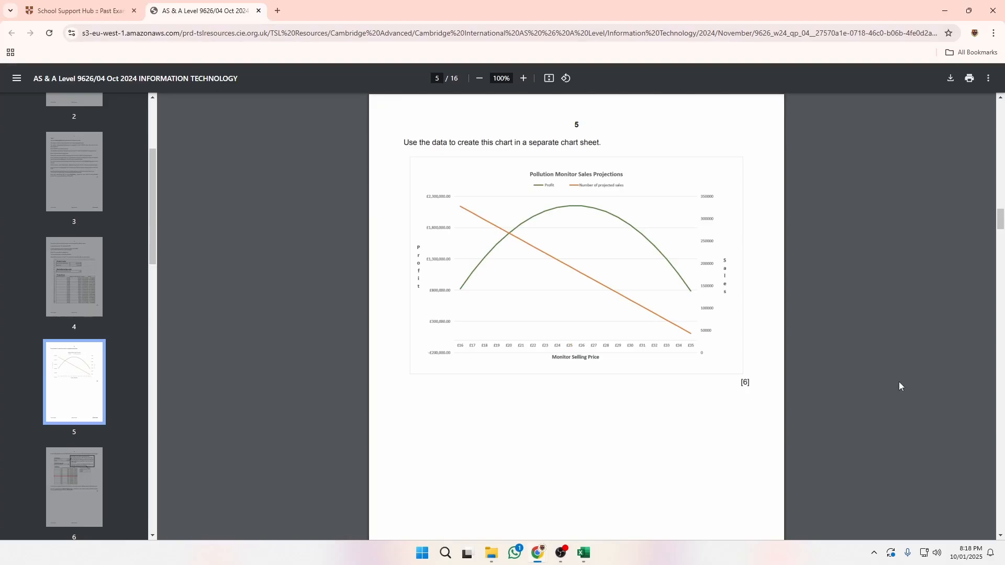
key(alt+Tab)
text(Monit)
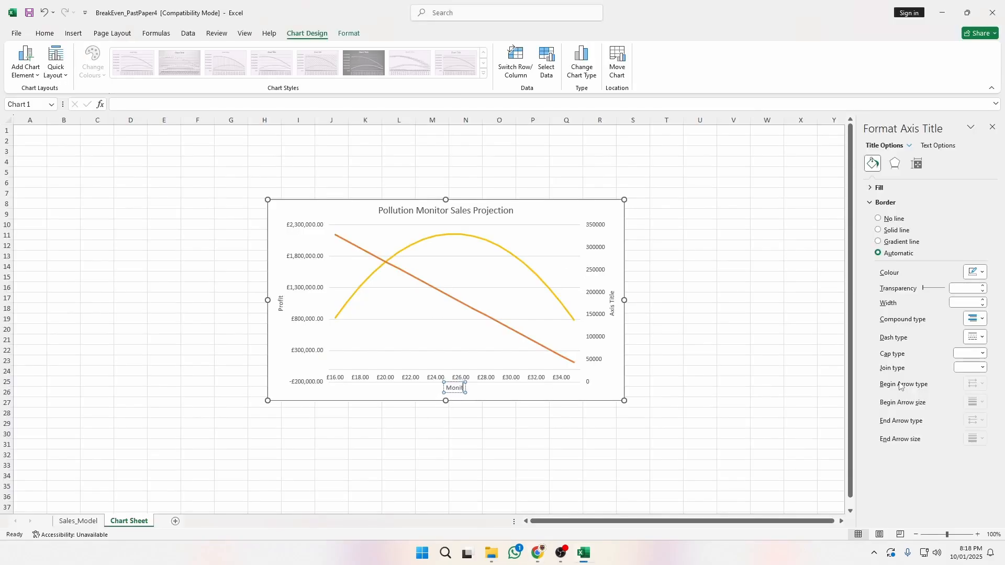
text(oring Selling)
key(ctrl+shift+p)
key(Escape)
text(Pric)
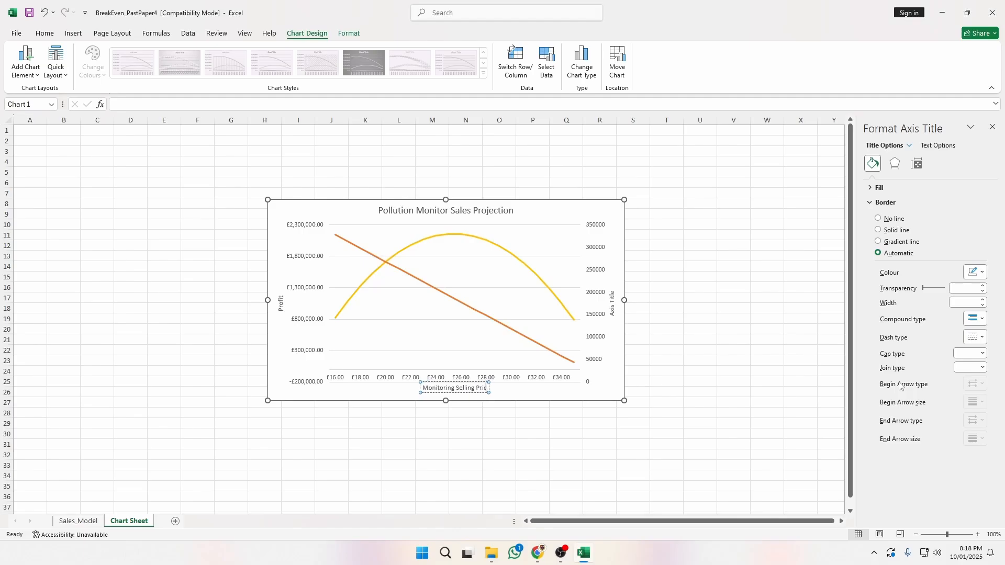
text(e)
Title the right vertical axis 'Sales'.
key(alt+Tab)
key(alt+Tab)
click(614, 306)
key(super)
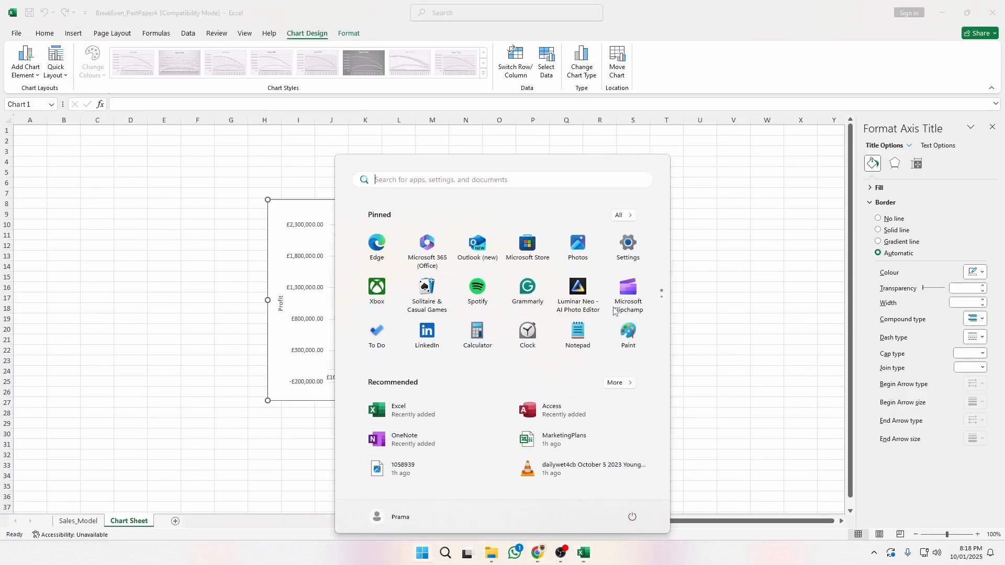
key(super)
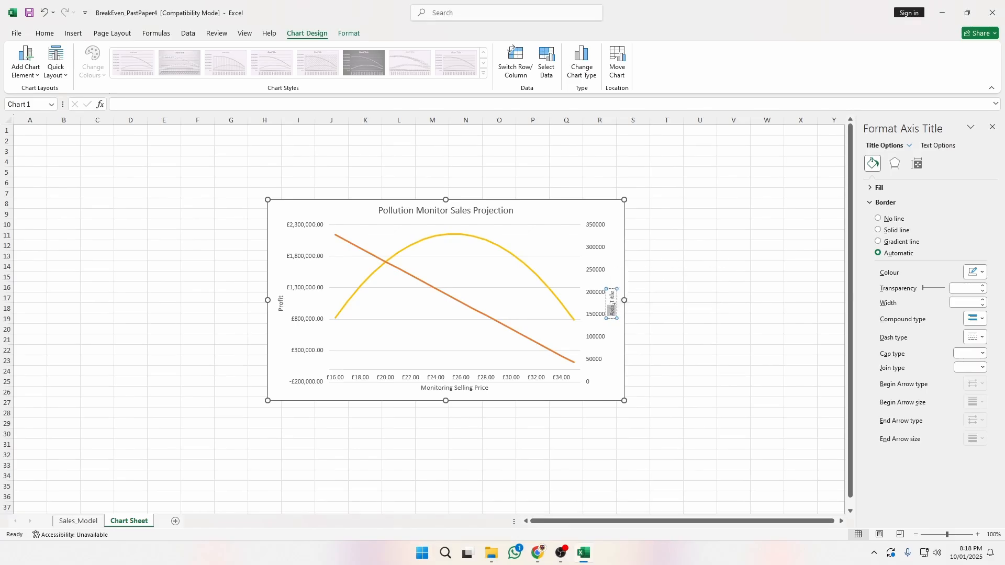
triple_click(614, 304)
key(alt+Tab)
key(alt+Tab)
text(S)
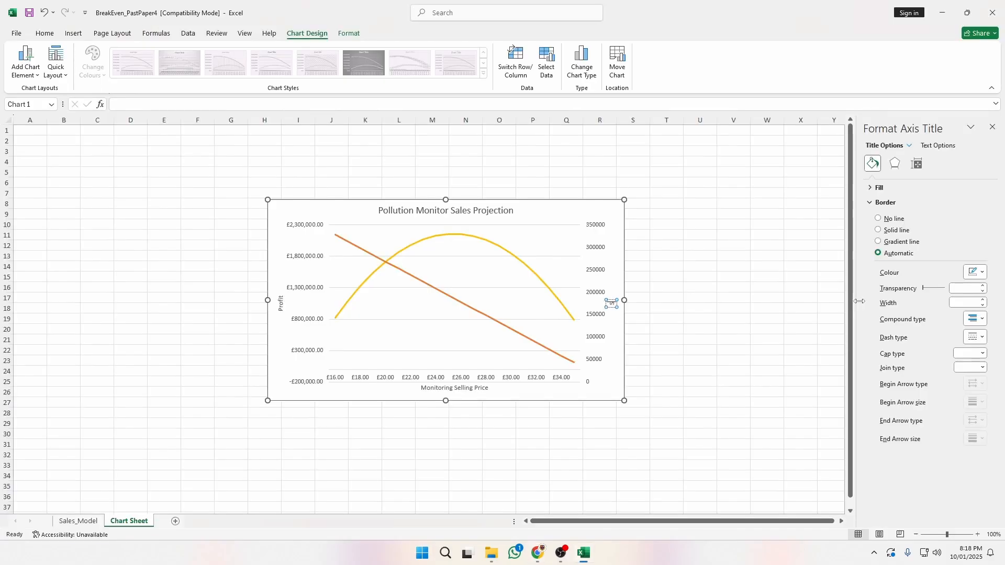
text(ales)
click(725, 265)
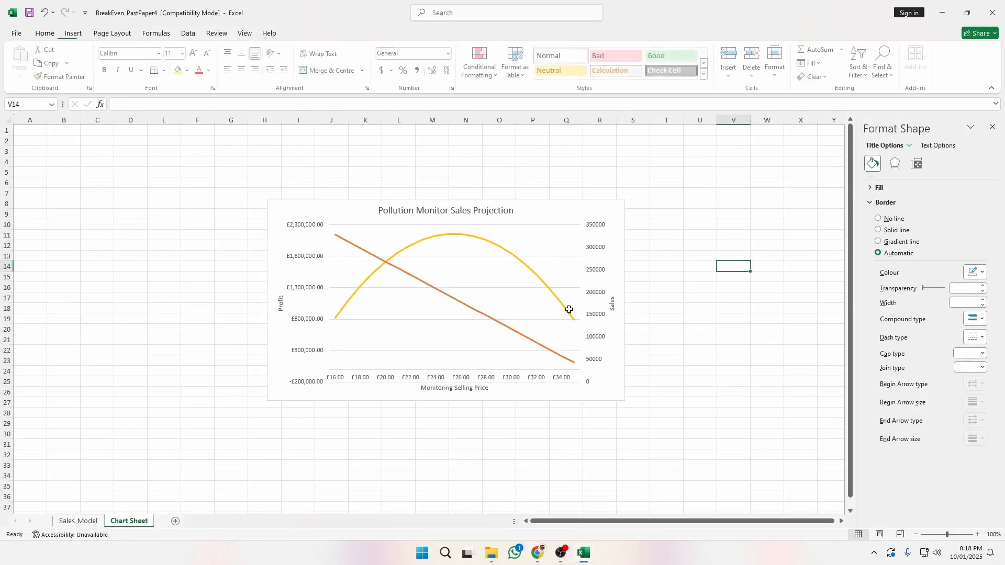
click(280, 302)
click(610, 303)
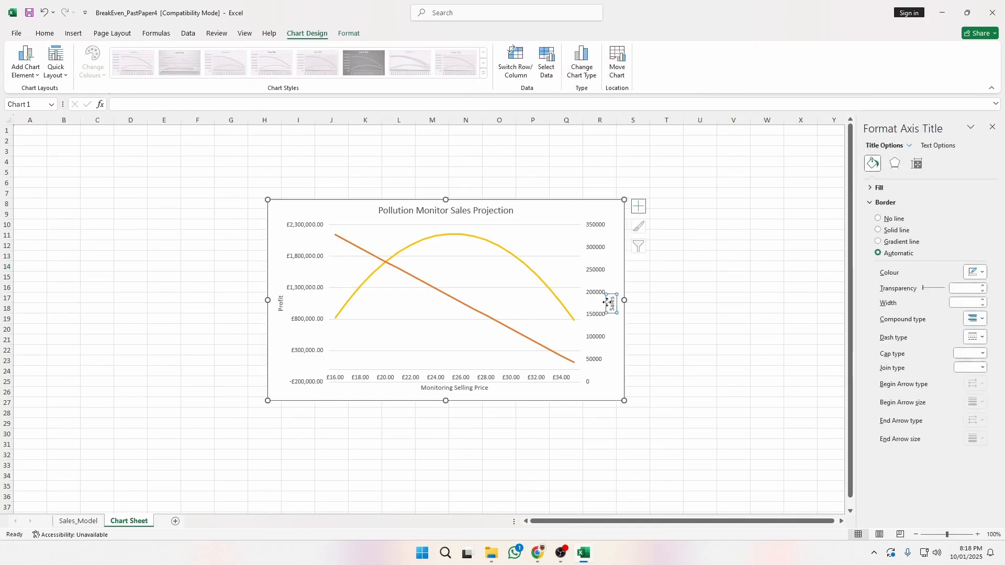
Set the Profit axis title's text direction to Stacked.
click(282, 302)
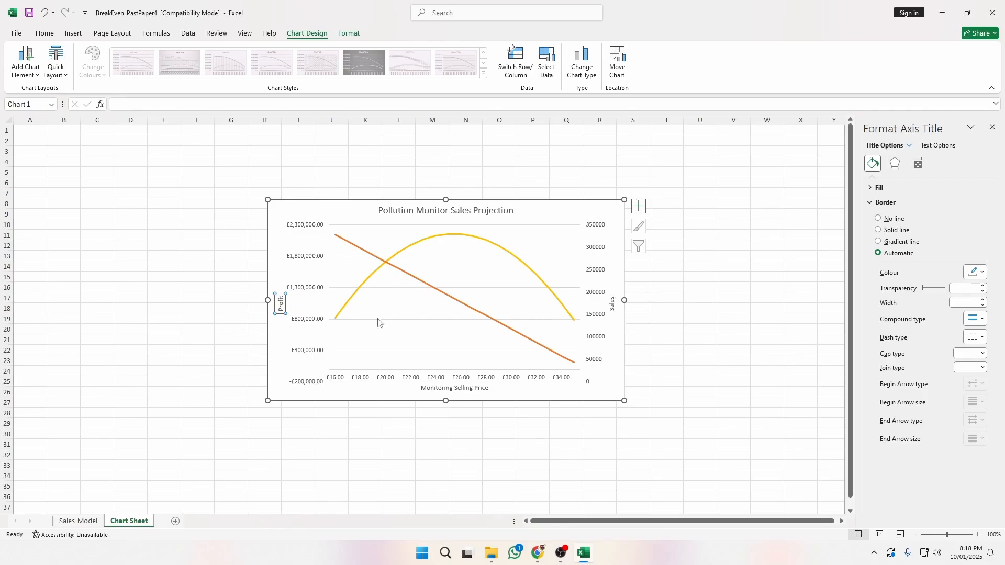
click(916, 164)
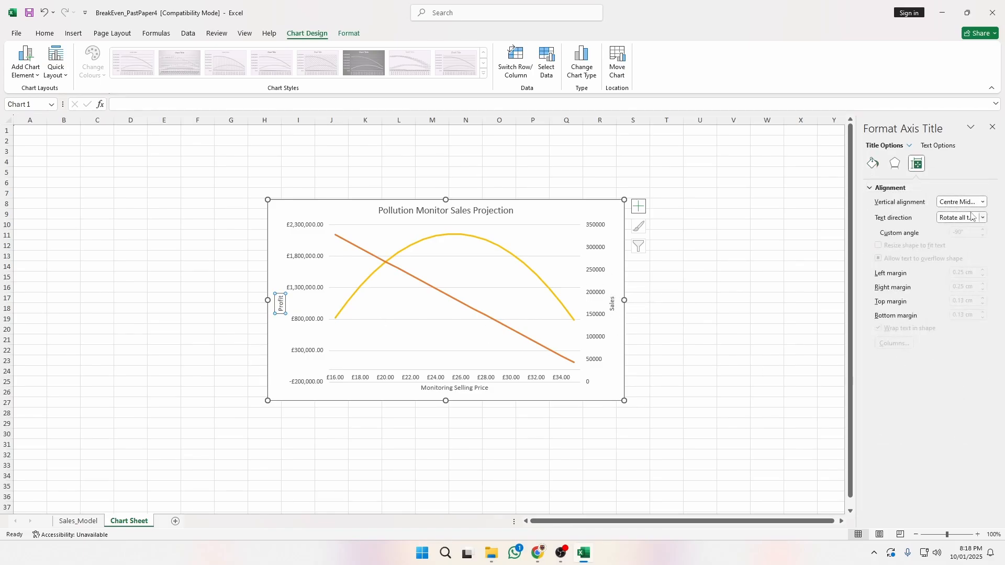
click(977, 205)
click(980, 202)
click(972, 188)
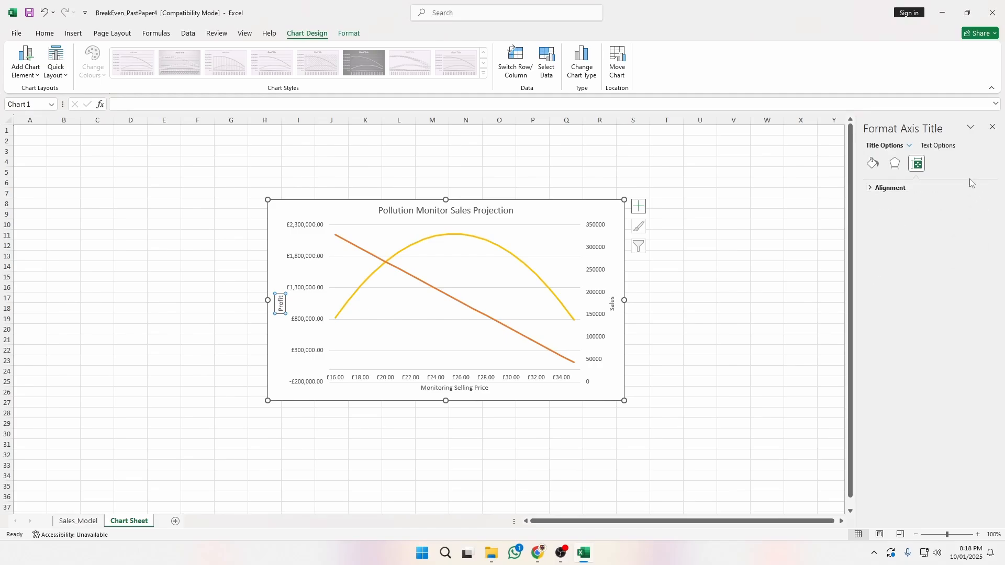
click(902, 188)
click(983, 218)
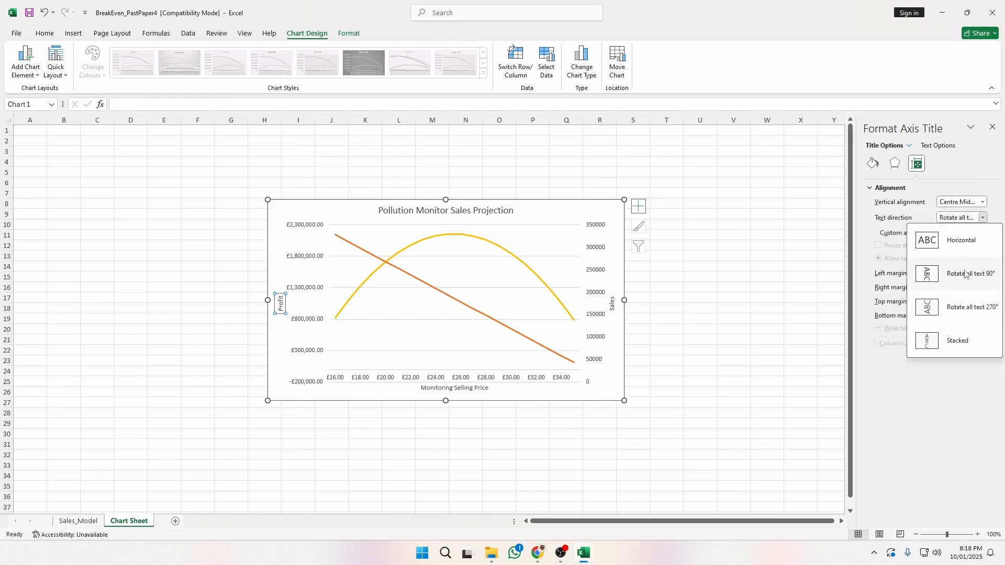
click(965, 342)
Set the Sales axis title's text direction to Stacked as well.
click(611, 304)
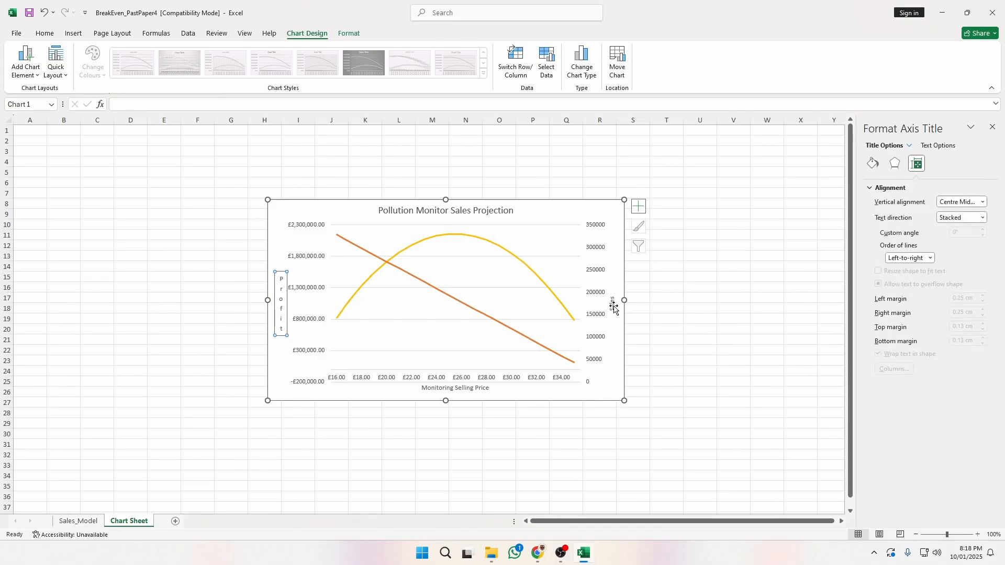
click(982, 218)
click(965, 341)
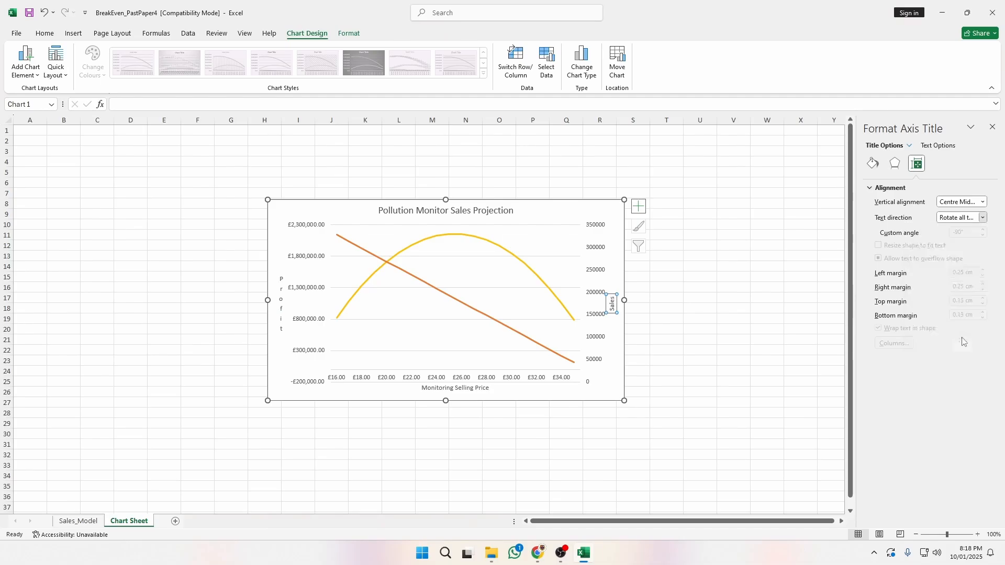
click(661, 309)
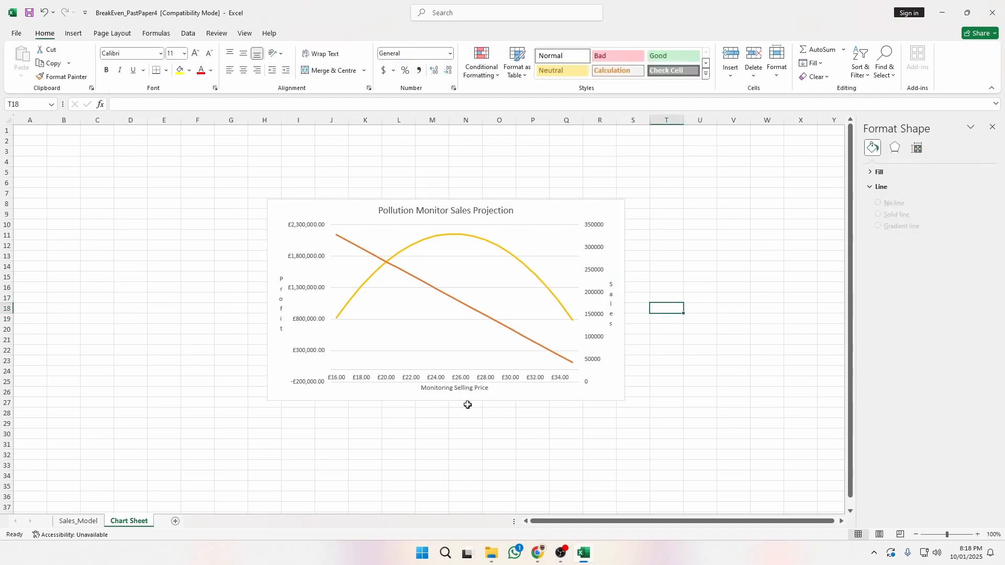
Compare the chart with the exam's reference chart and select the Profit title text.
key(alt+Tab)
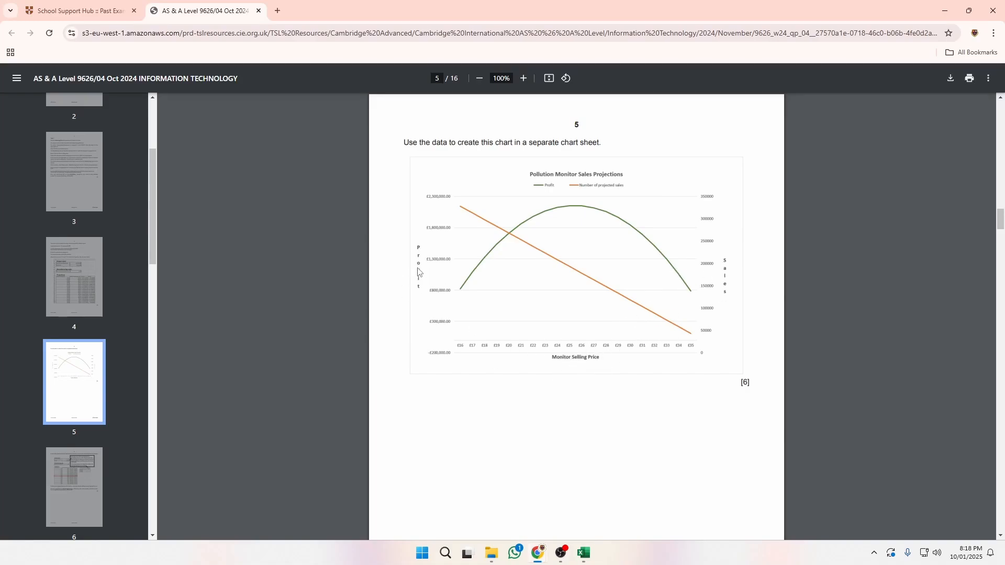
key(alt+Tab)
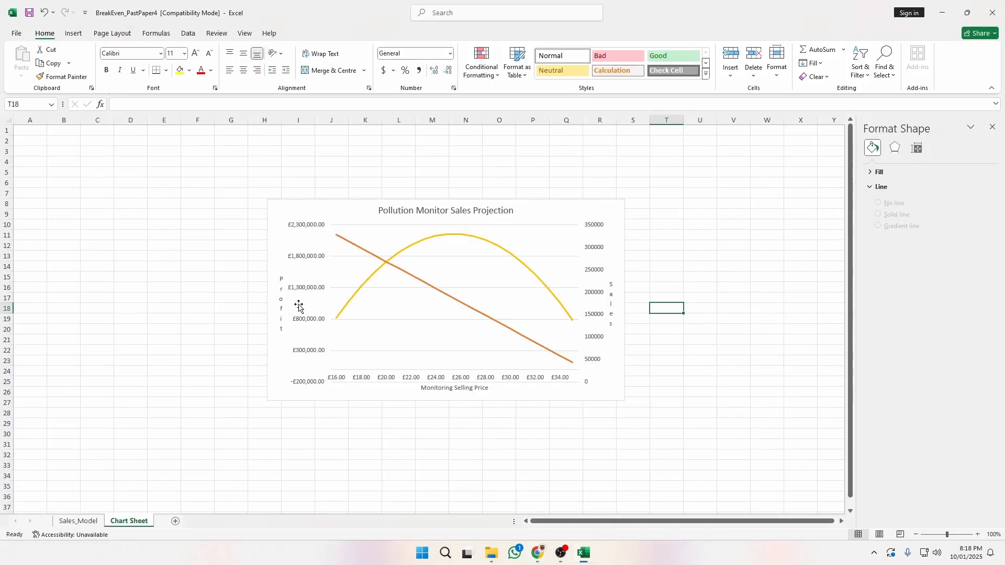
click(281, 293)
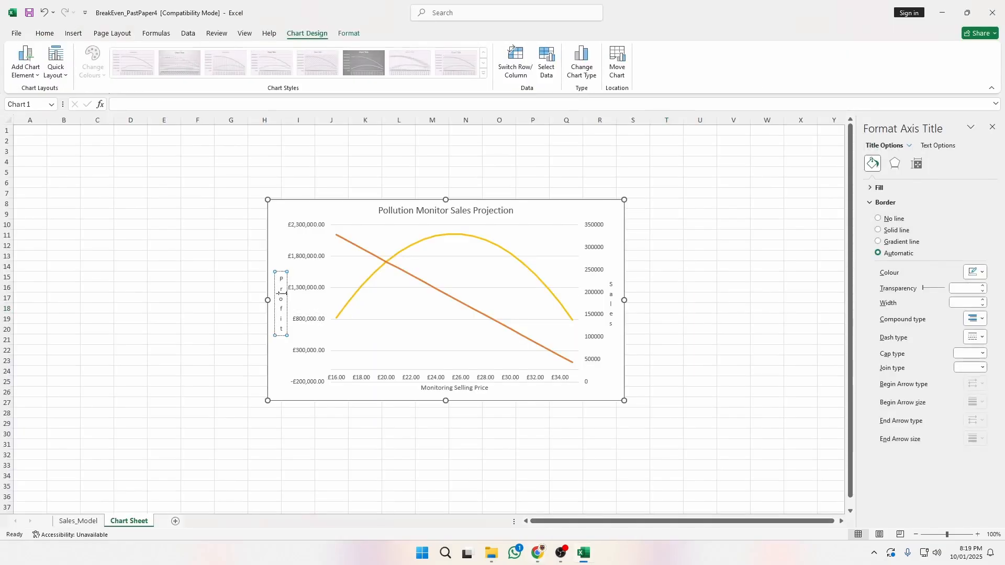
triple_click(280, 296)
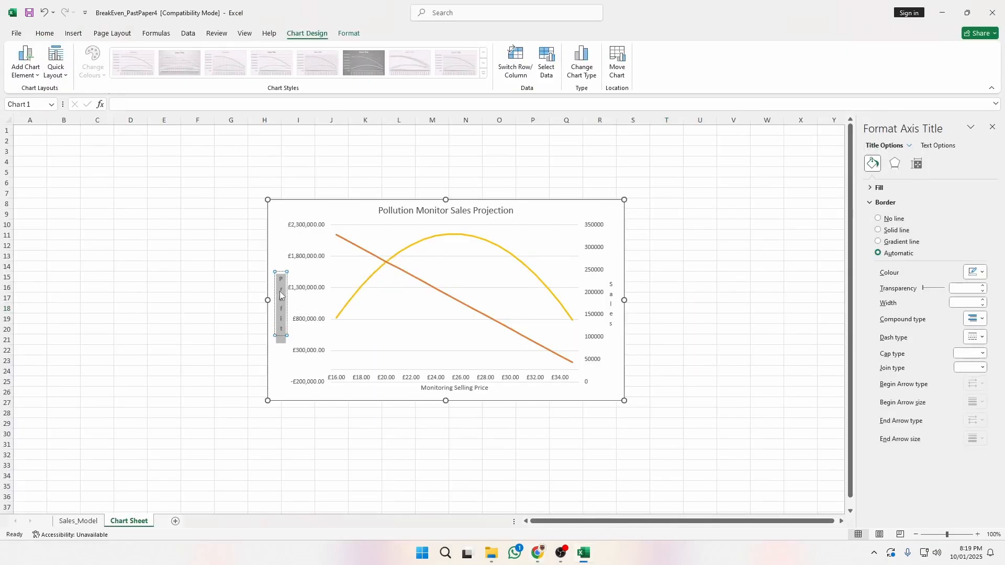
Make the Monitoring Selling Price axis title bold.
double_click(460, 388)
triple_click(458, 389)
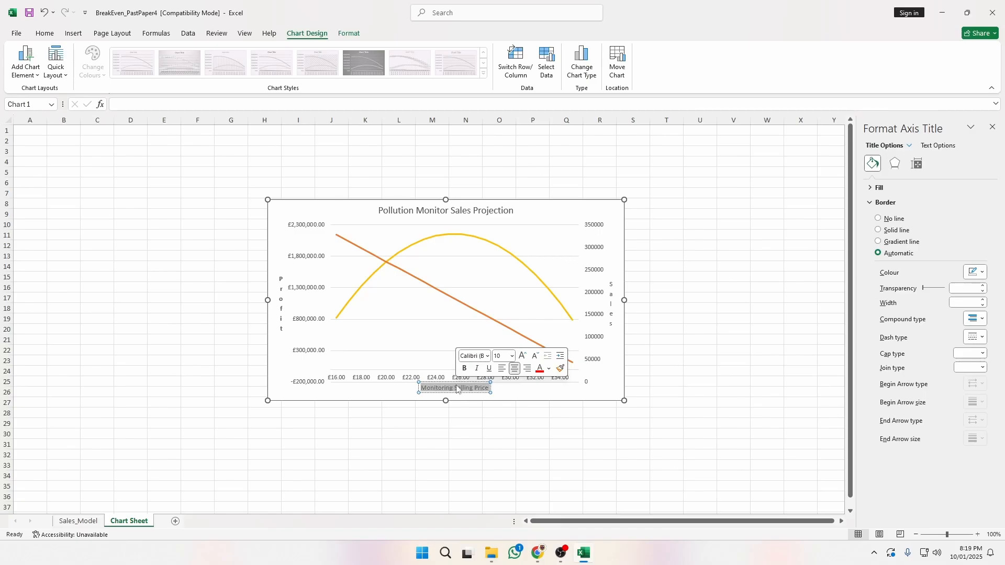
double_click(457, 389)
click(446, 381)
triple_click(444, 386)
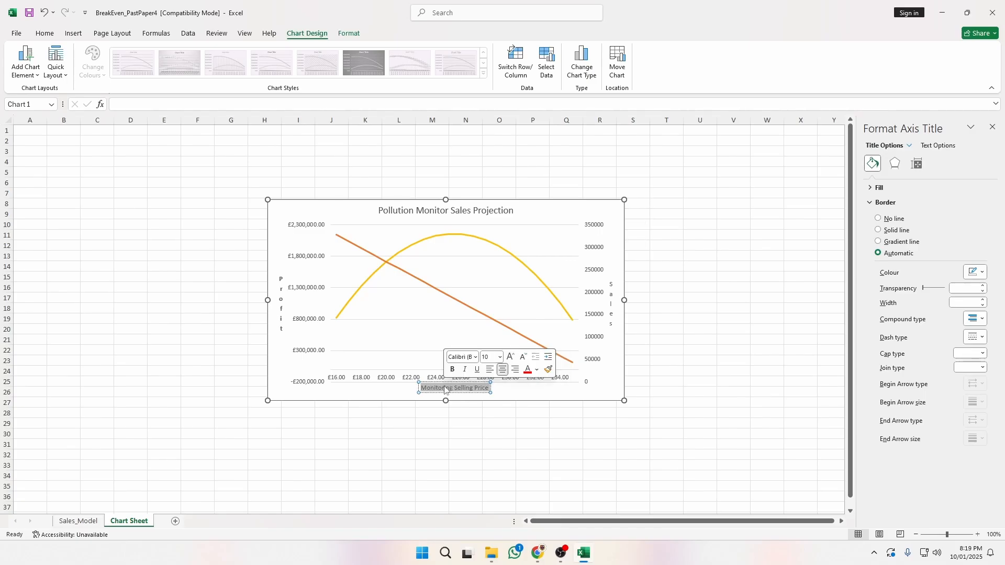
key(ctrl+b)
Recheck against the reference chart and select the chart's plot area.
triple_click(612, 309)
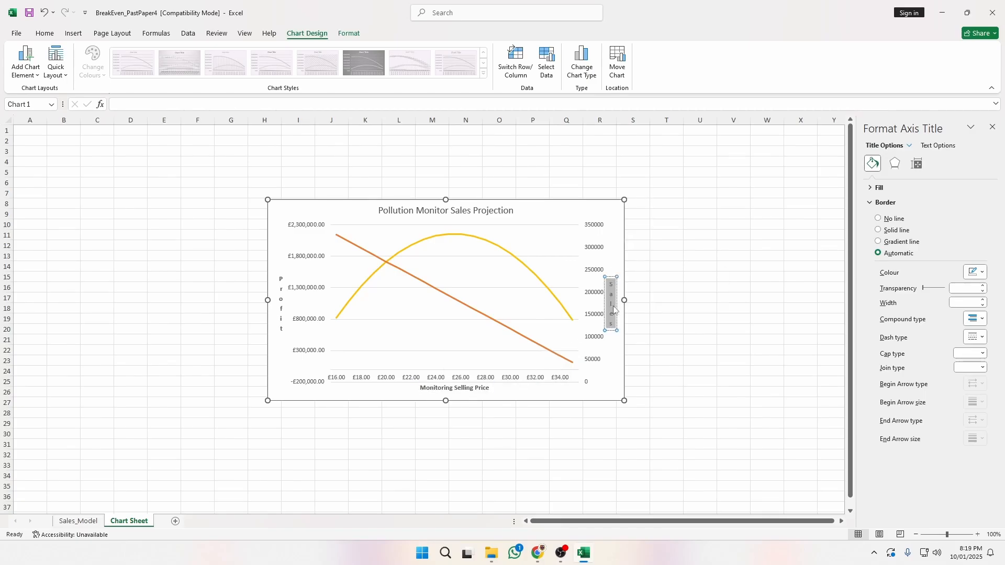
click(665, 309)
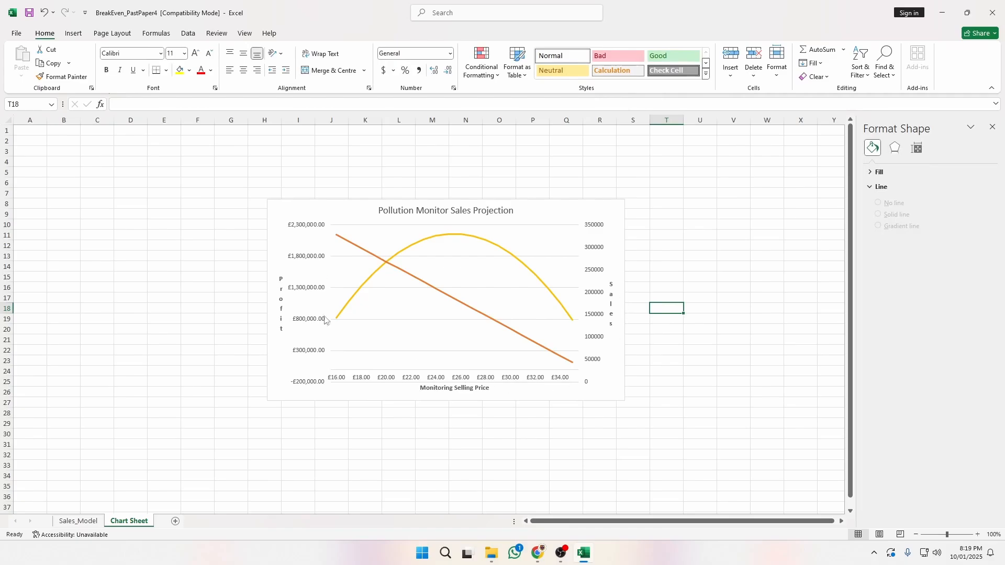
key(alt+Tab)
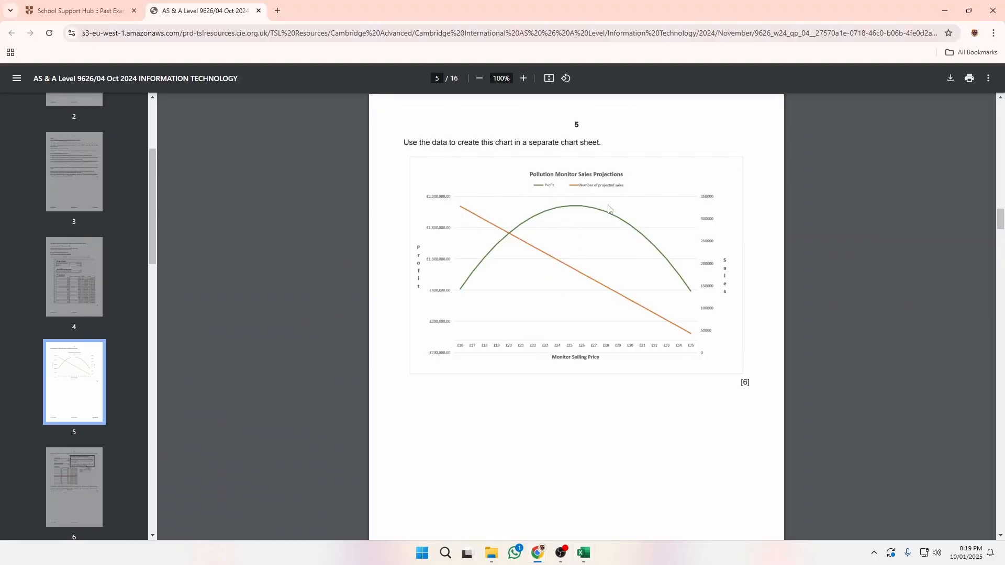
key(alt+Tab)
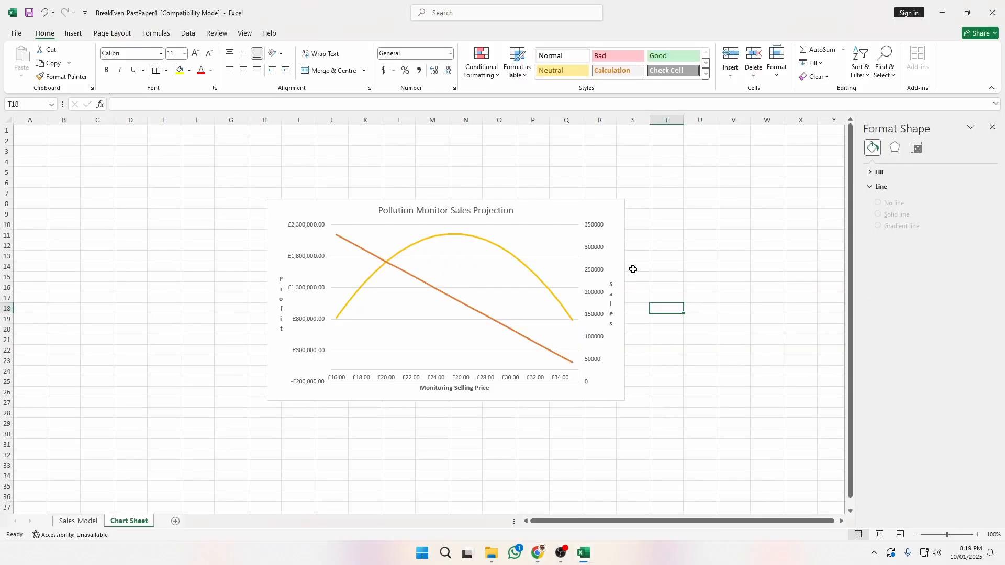
click(542, 235)
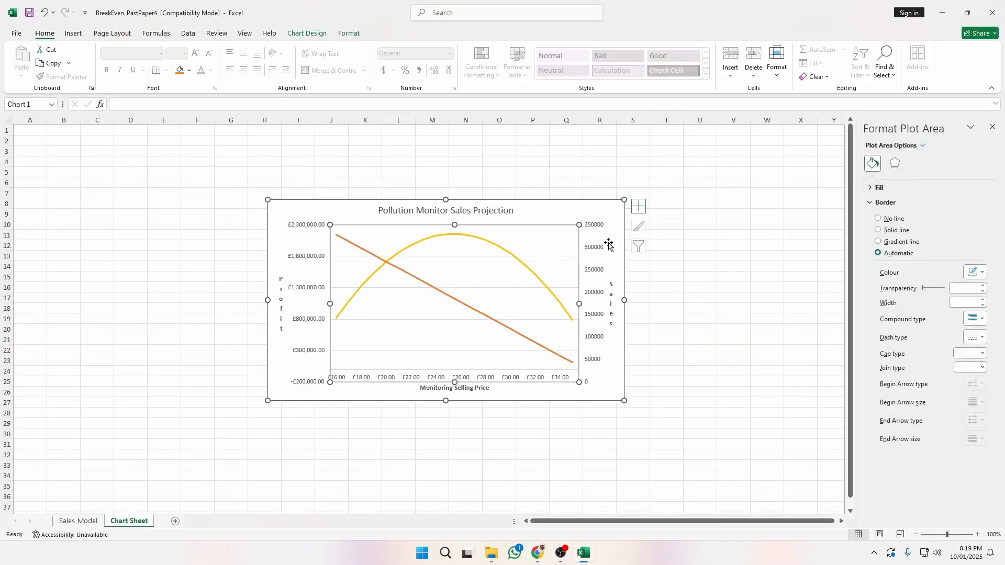
Add a legend to the chart and position it at the top.
click(639, 208)
click(677, 293)
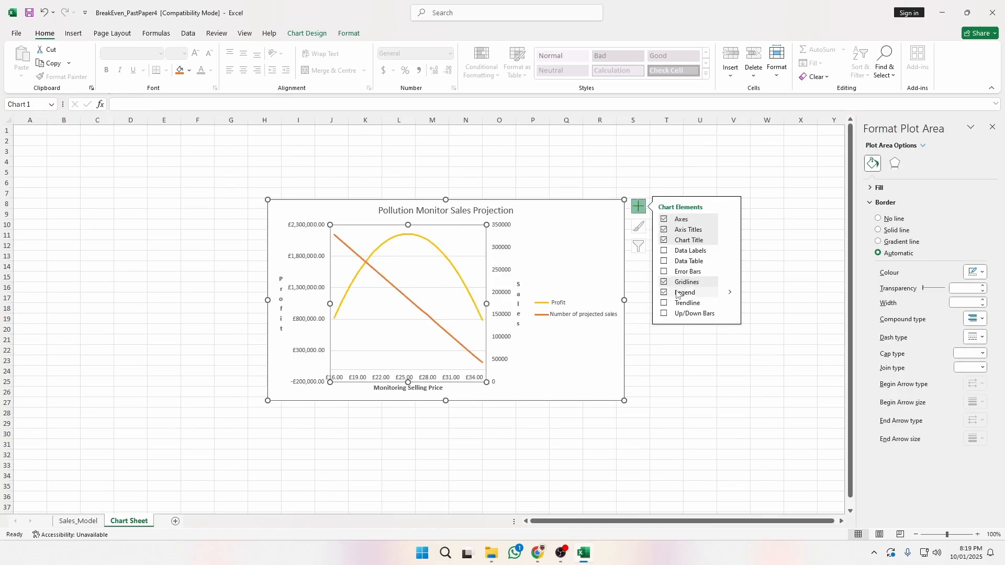
click(558, 314)
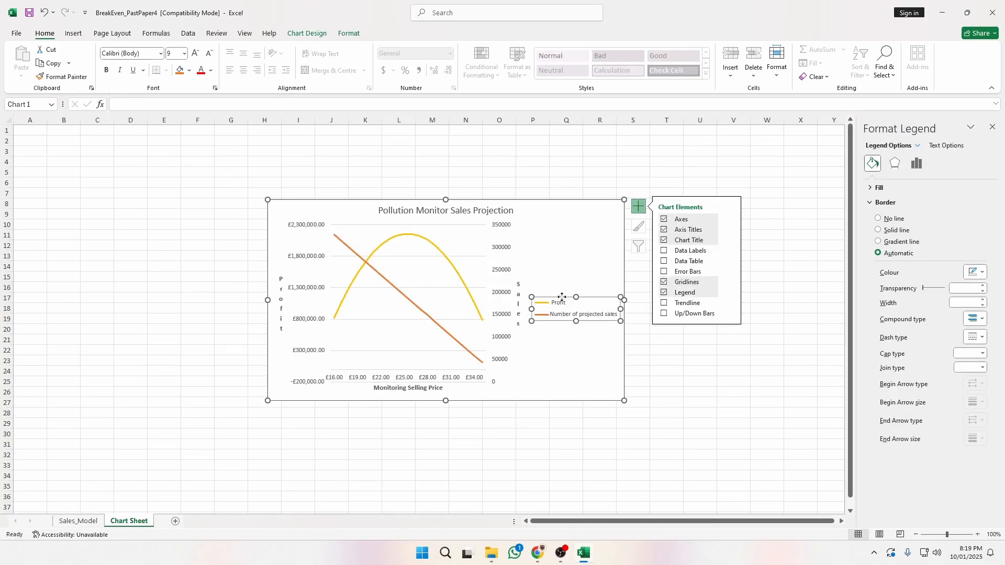
click(745, 259)
click(554, 307)
click(916, 163)
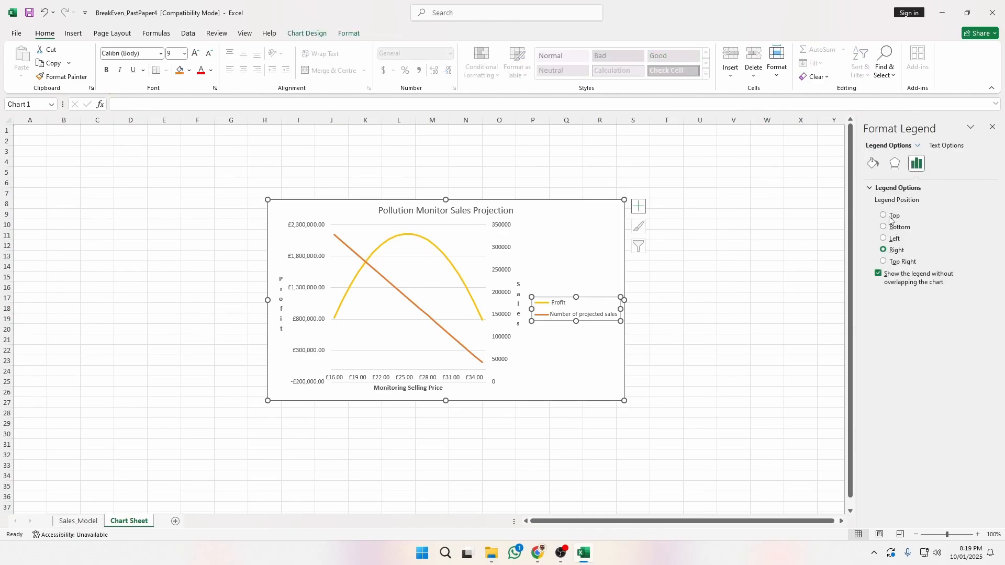
click(890, 216)
click(768, 252)
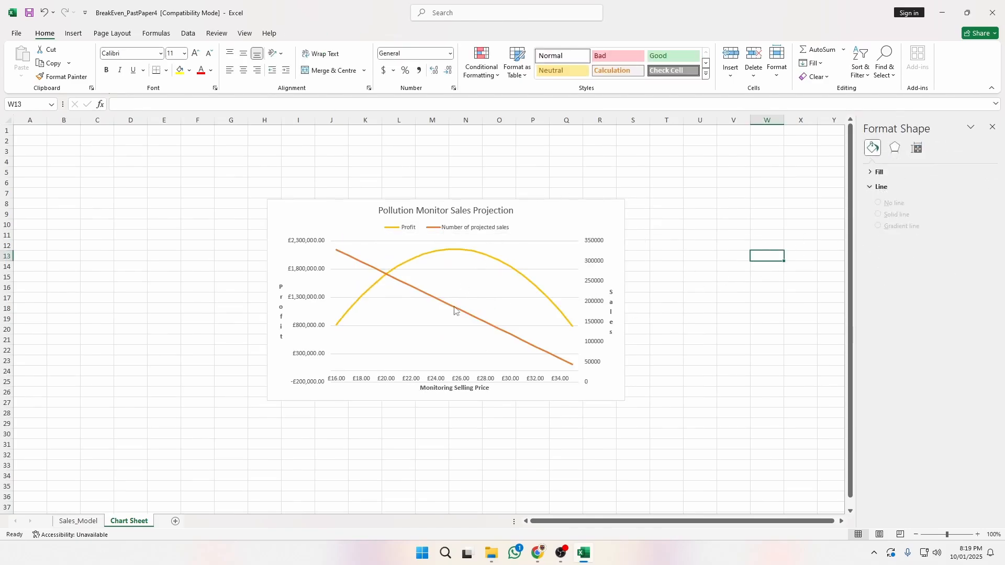
Change the Profit series line colour to green.
key(alt+Tab)
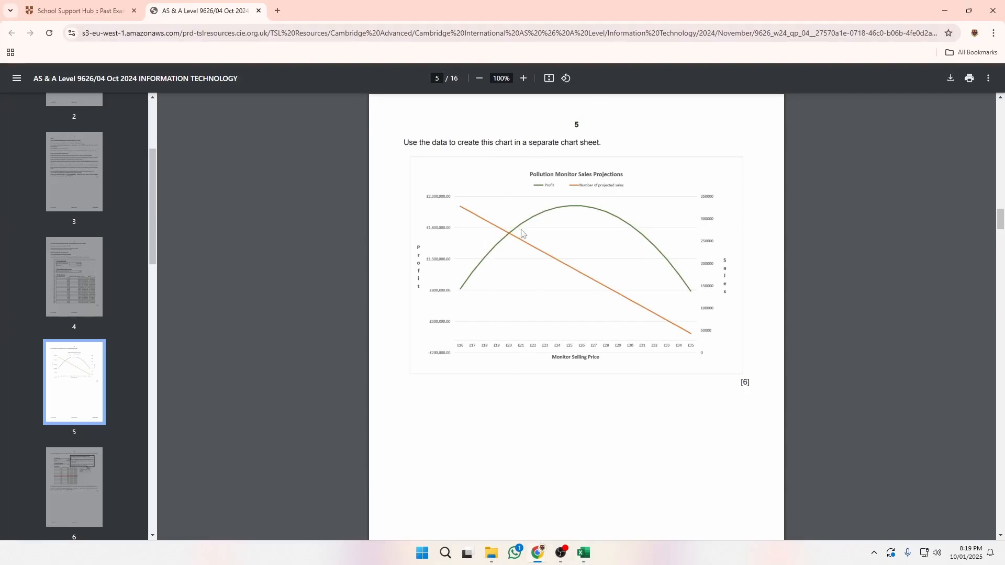
key(alt+Tab)
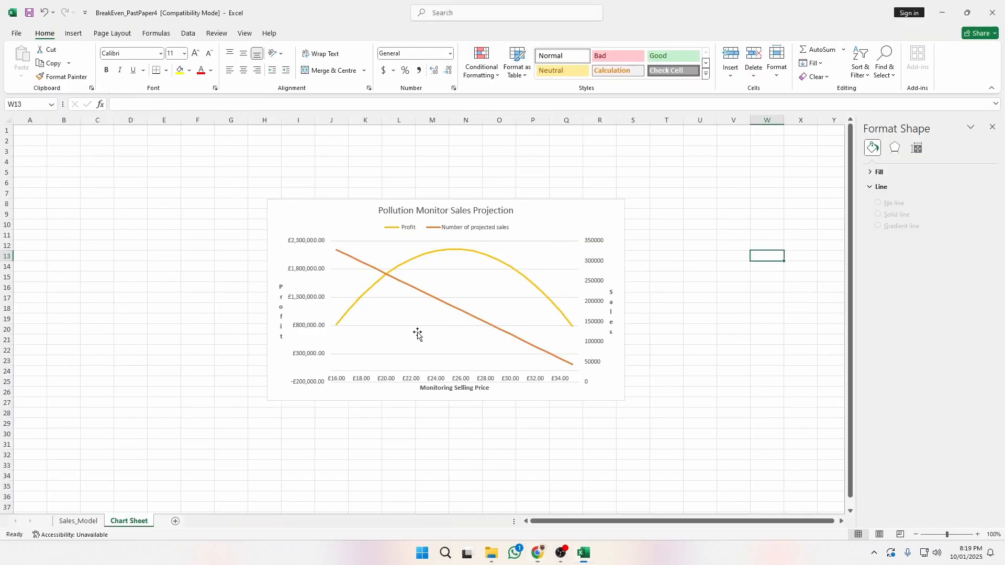
click(422, 258)
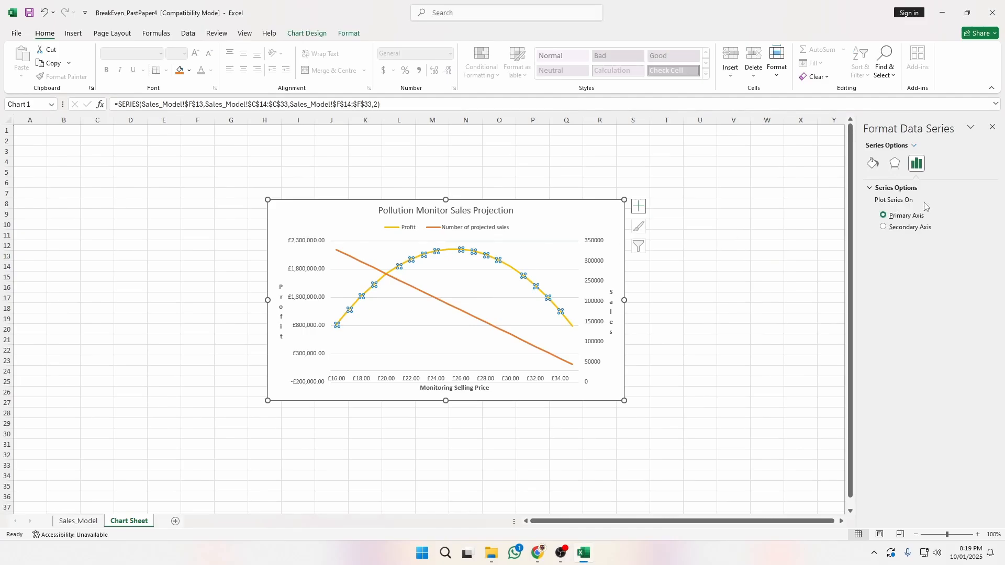
click(872, 164)
click(977, 273)
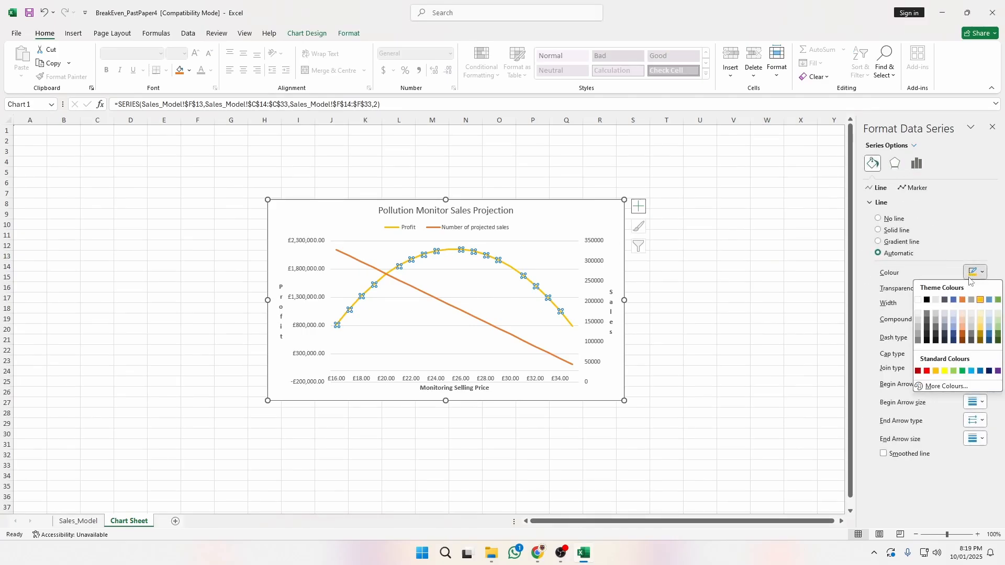
click(998, 301)
click(779, 280)
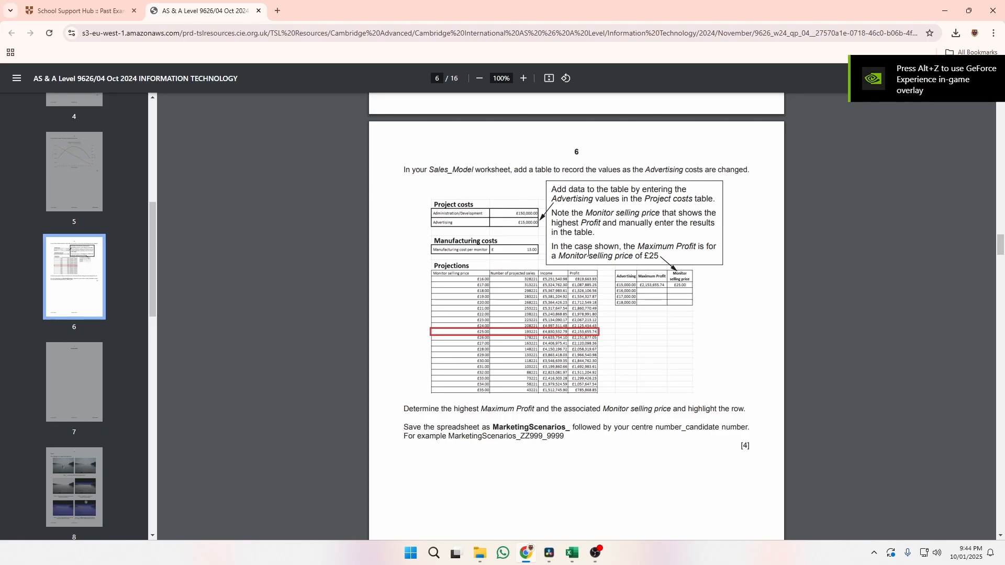
Read page 6's notes on the Sales_Model table, Advertising values and best selling price, then return to Excel.
drag(405, 172, 751, 172)
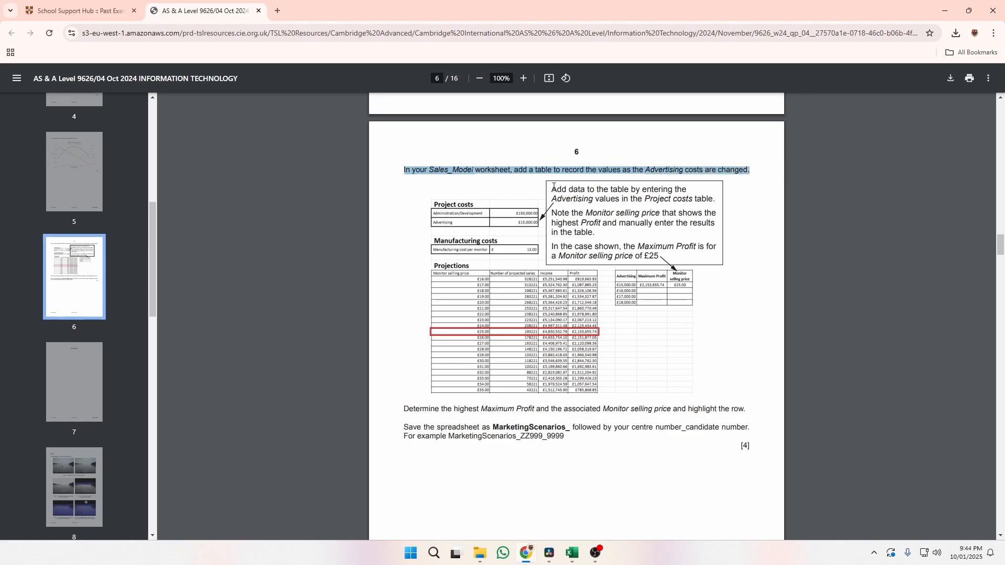
drag(554, 187, 699, 192)
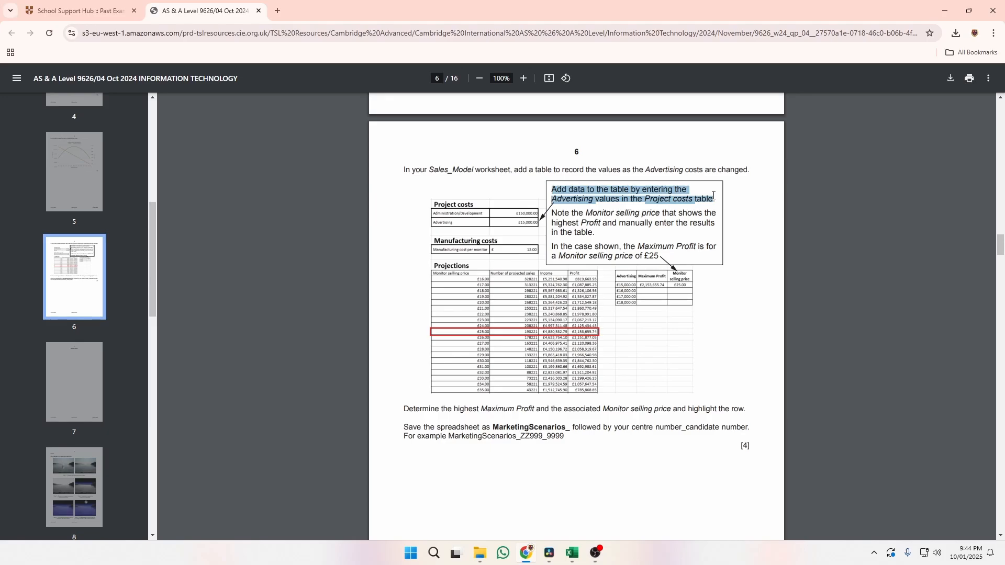
click(649, 227)
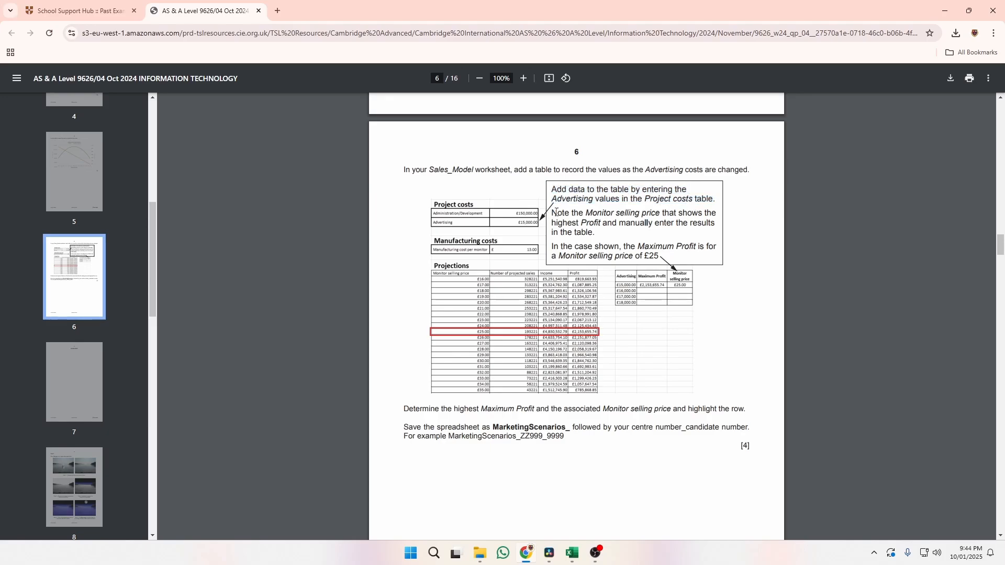
drag(556, 212, 554, 188)
click(594, 219)
click(594, 284)
click(570, 556)
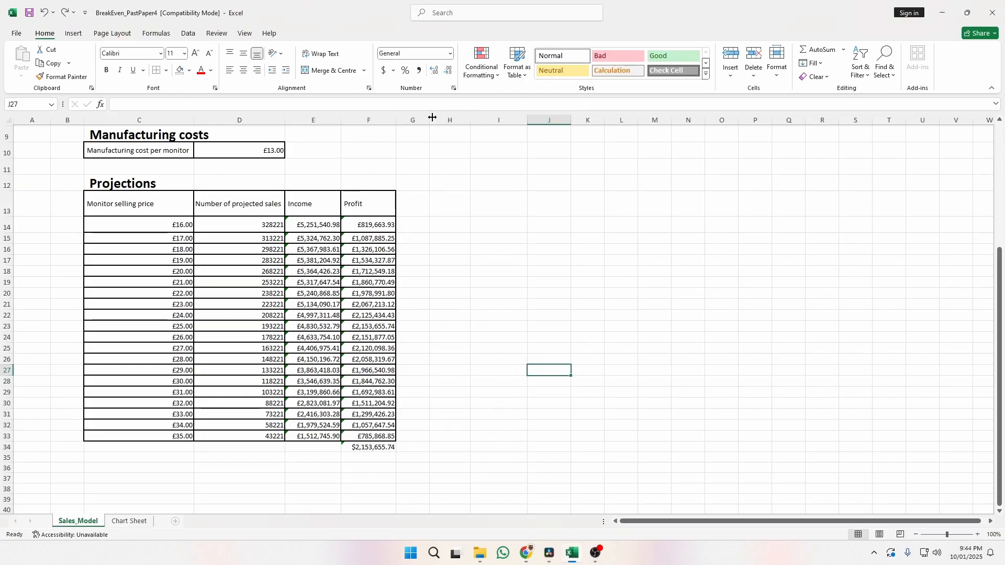
Narrow column G and select H13:J13 for the new table's headings.
drag(430, 120, 412, 119)
click(439, 204)
drag(439, 204, 549, 208)
key(alt+Tab)
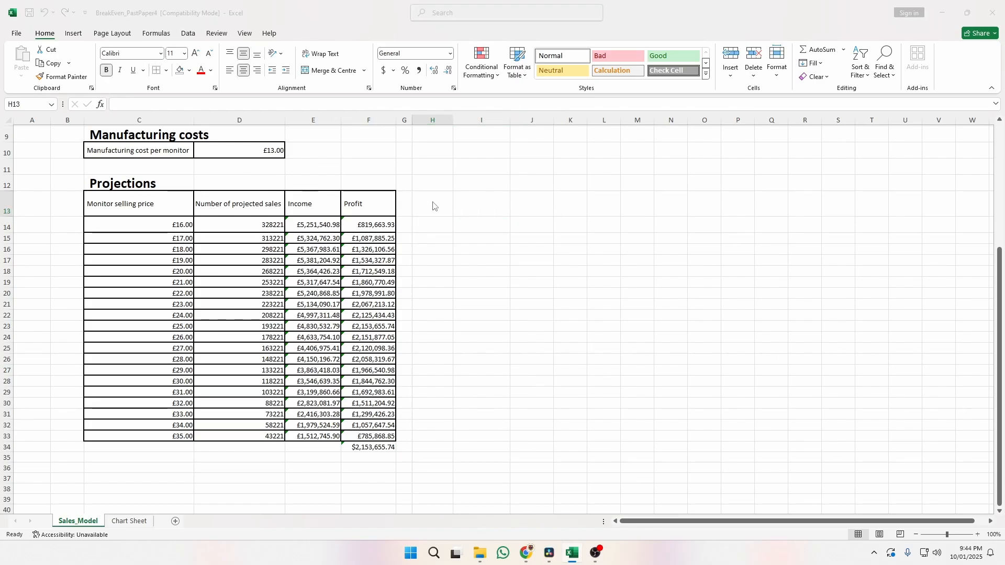
key(alt+Tab)
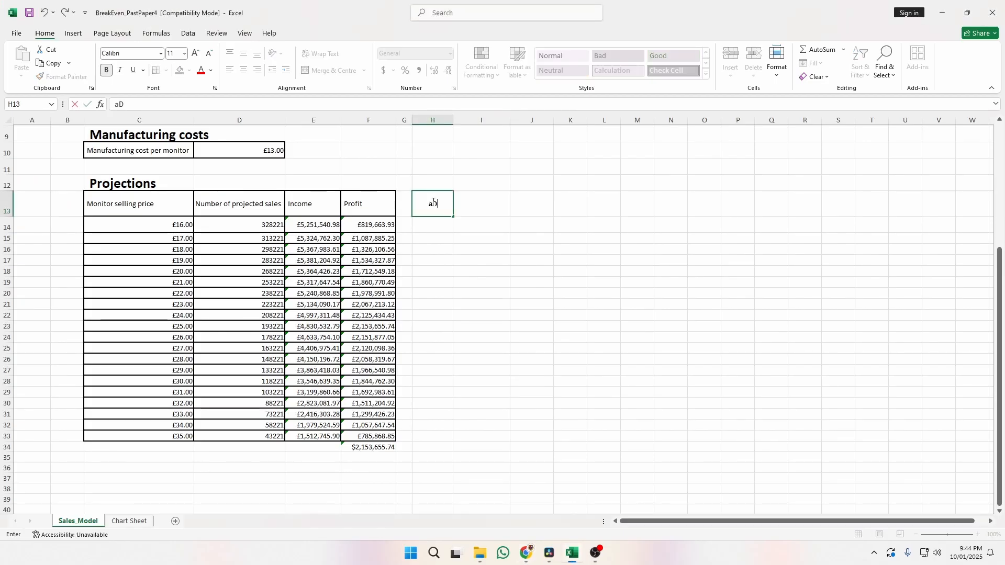
Enter the headings Advertising, Maximum Profit and Monitor Selling Price across H13:J13.
text(adv)
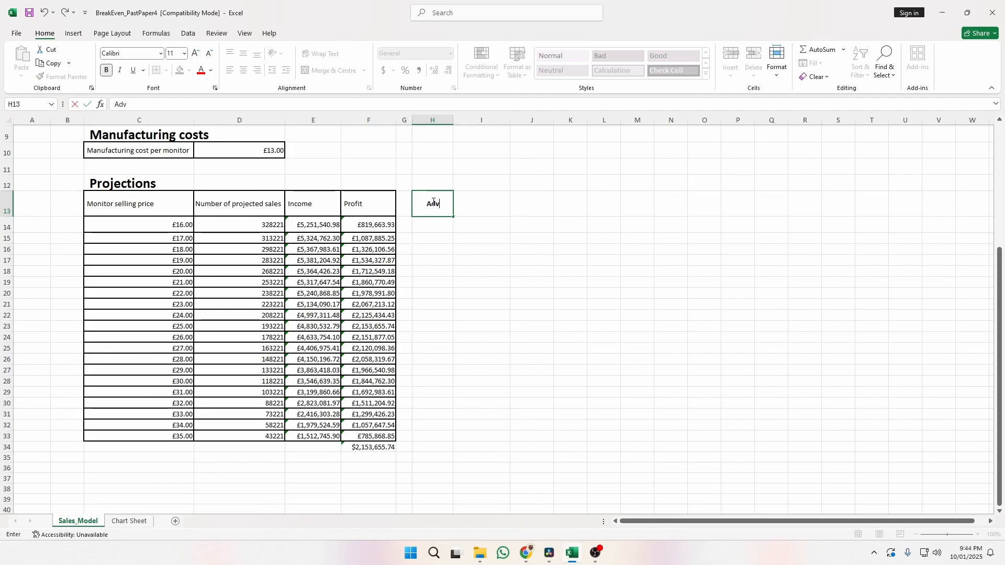
text(ertising)
key(Tab)
text(M)
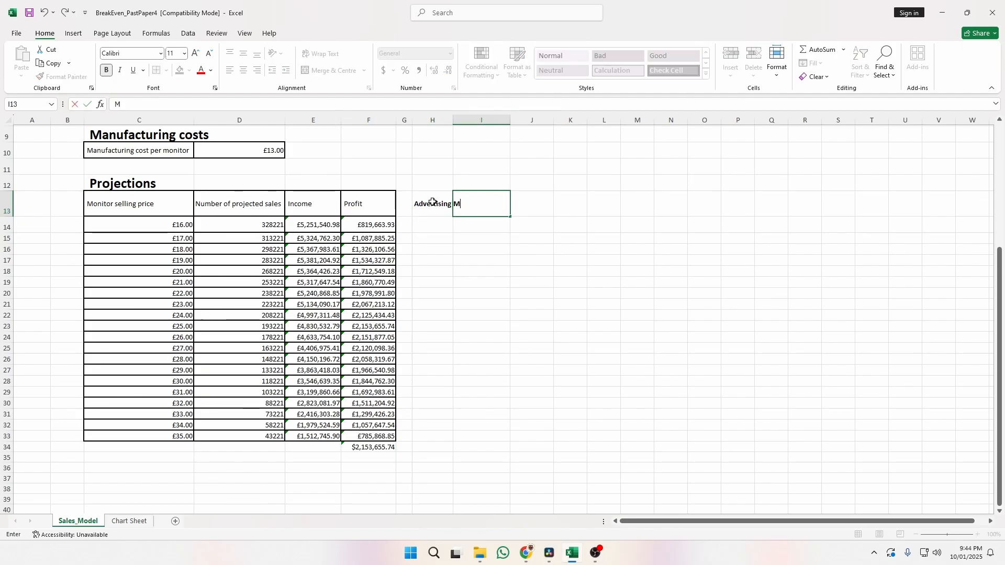
text(aximum Profit)
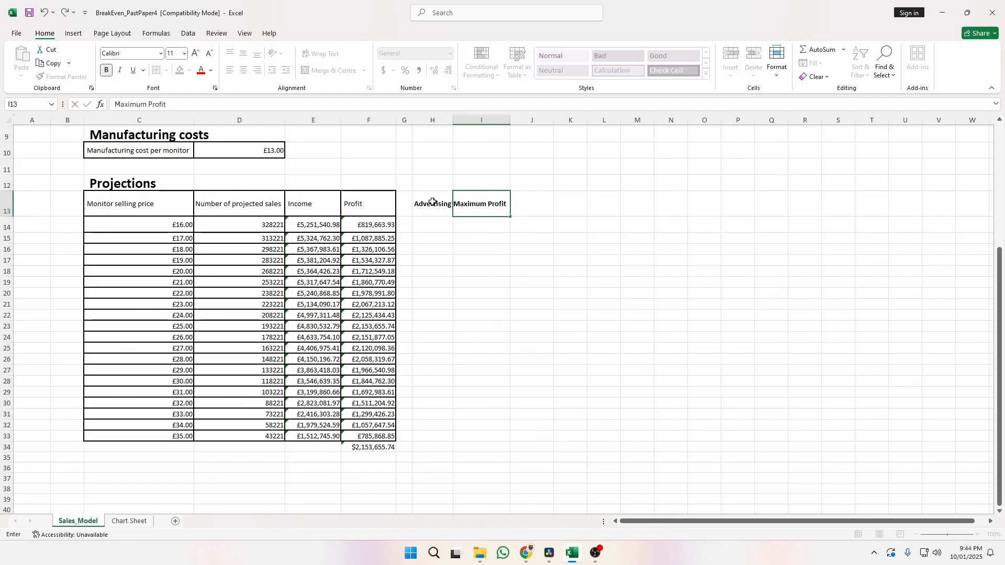
key(Tab)
key(alt+Tab)
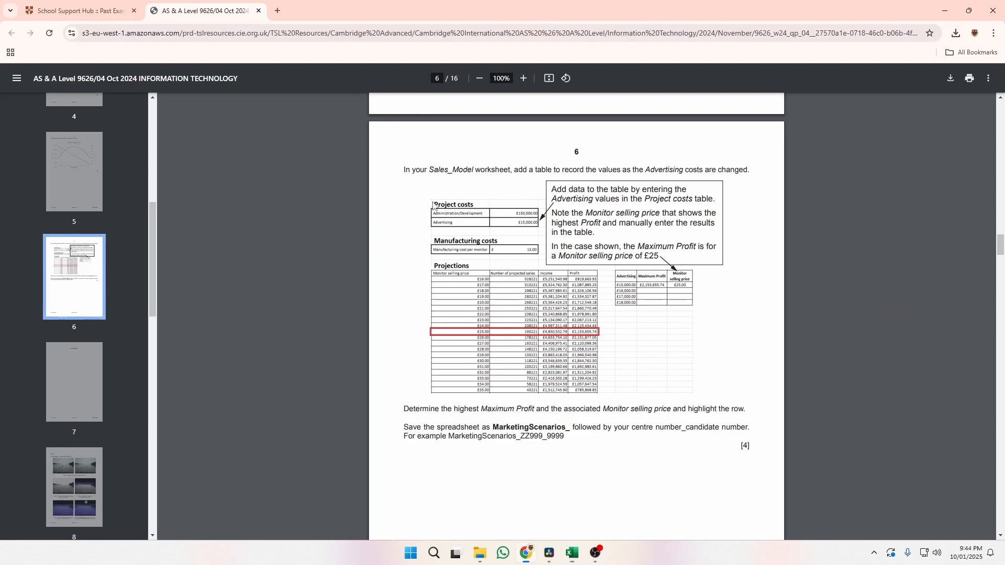
key(alt+Tab)
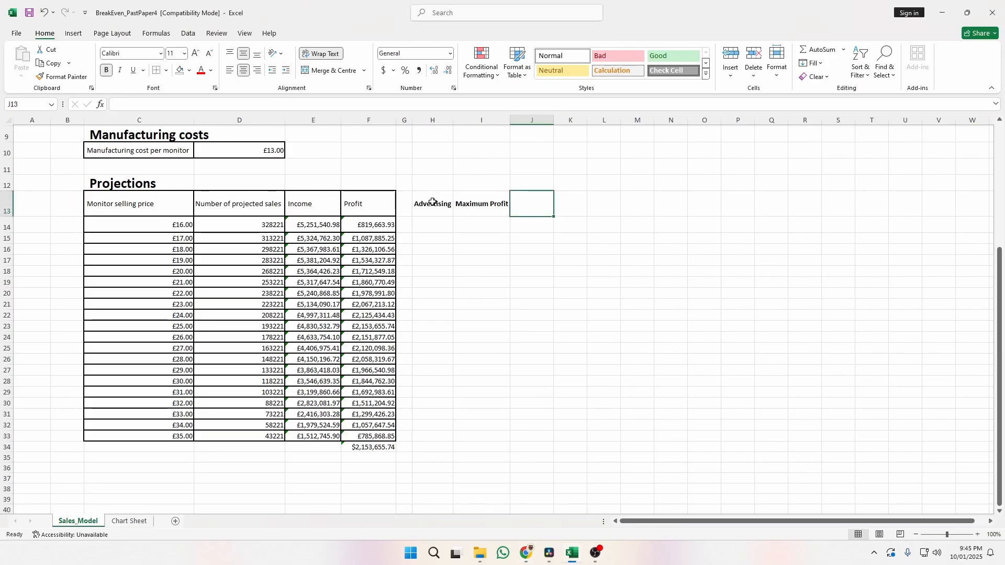
text(Monitor S)
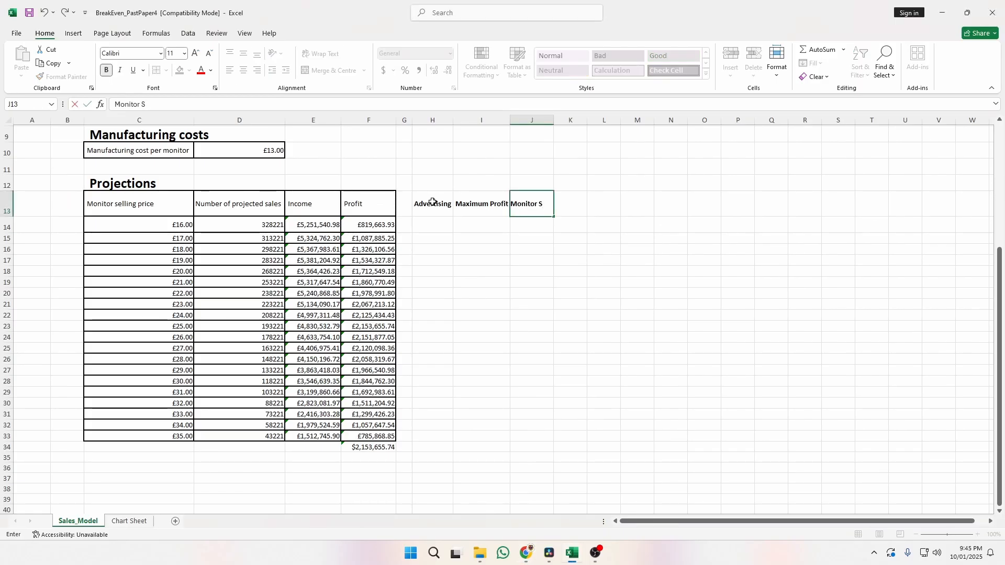
text(elling Price)
key(Return)
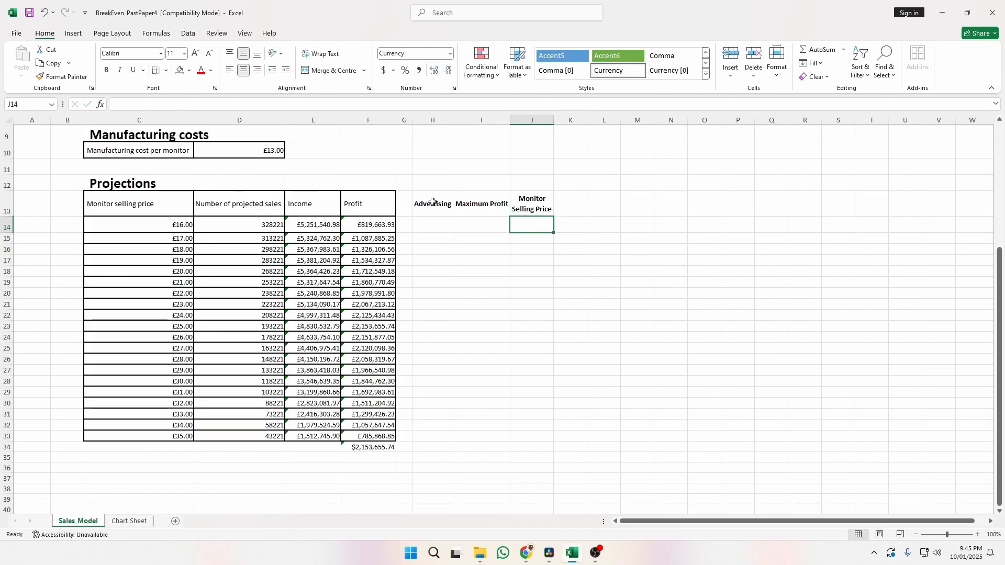
key(Left)
key(Left)
key(alt+Tab)
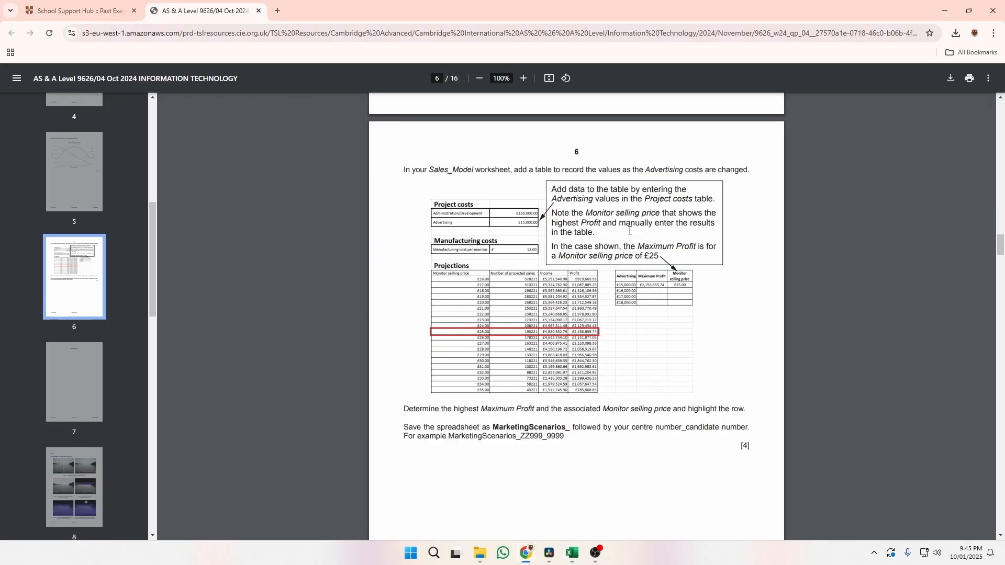
Enter Advertising values 15000, 16000, 17000 and 18000 in H14:H17.
key(alt+Tab)
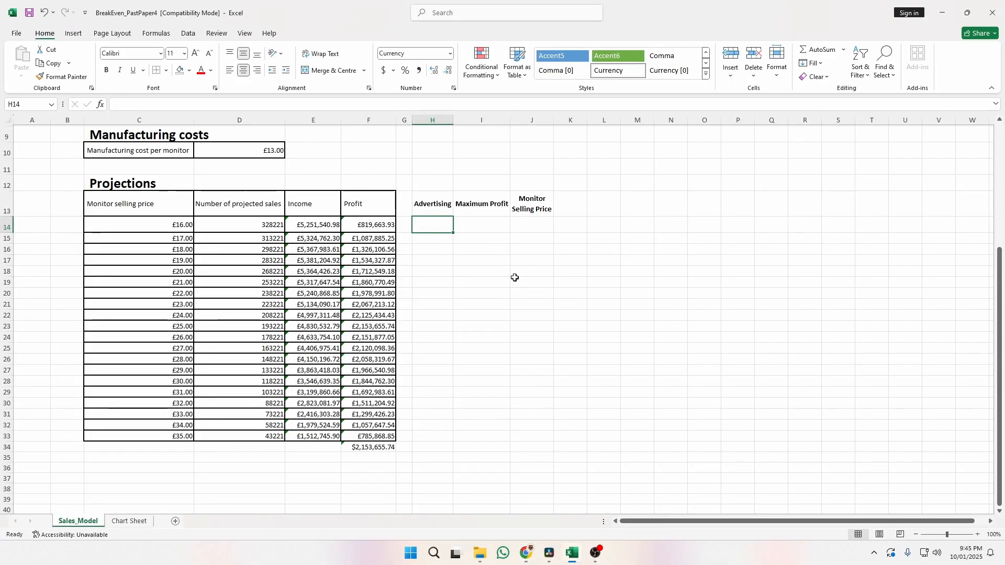
text(150000)
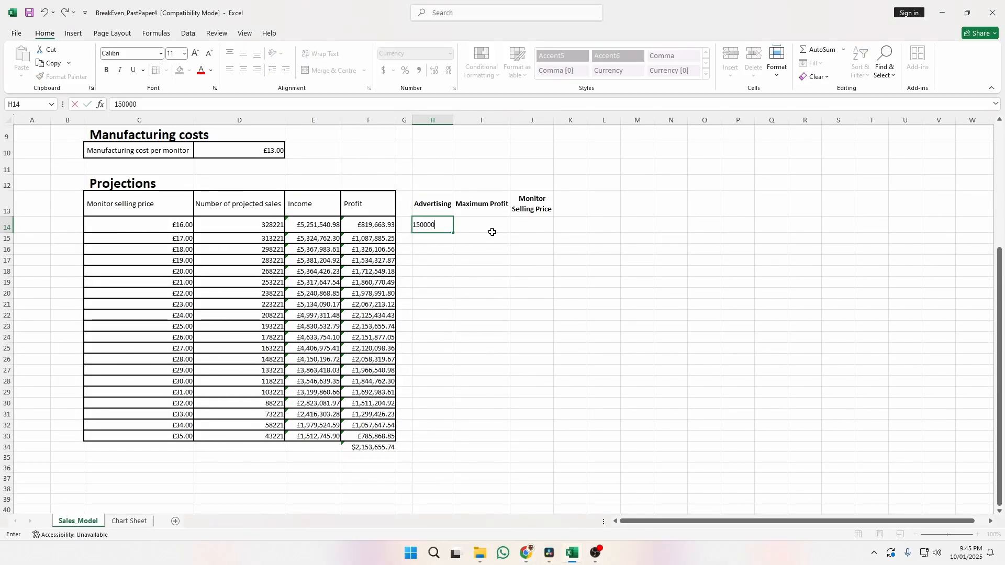
key(Return)
text(16000)
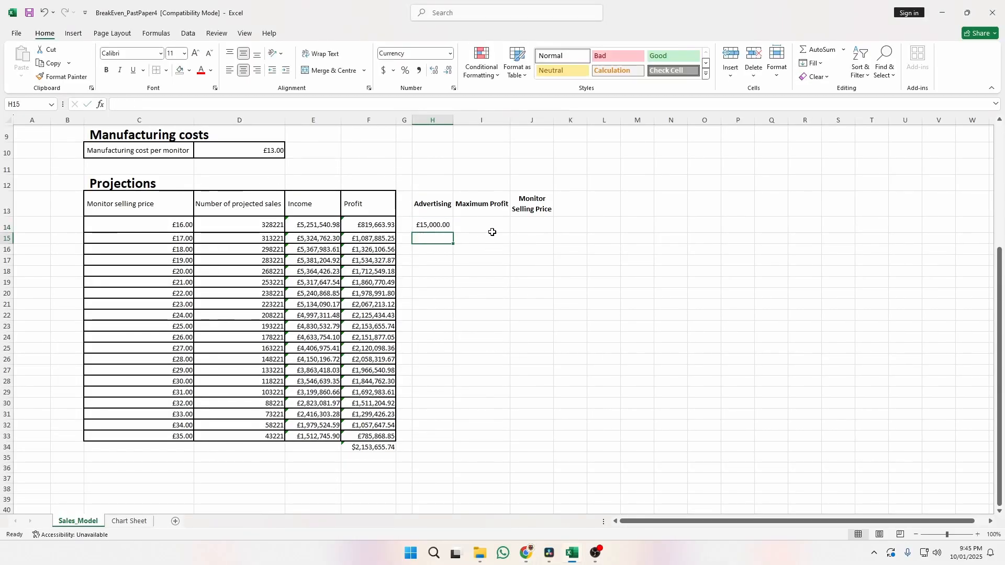
key(Return)
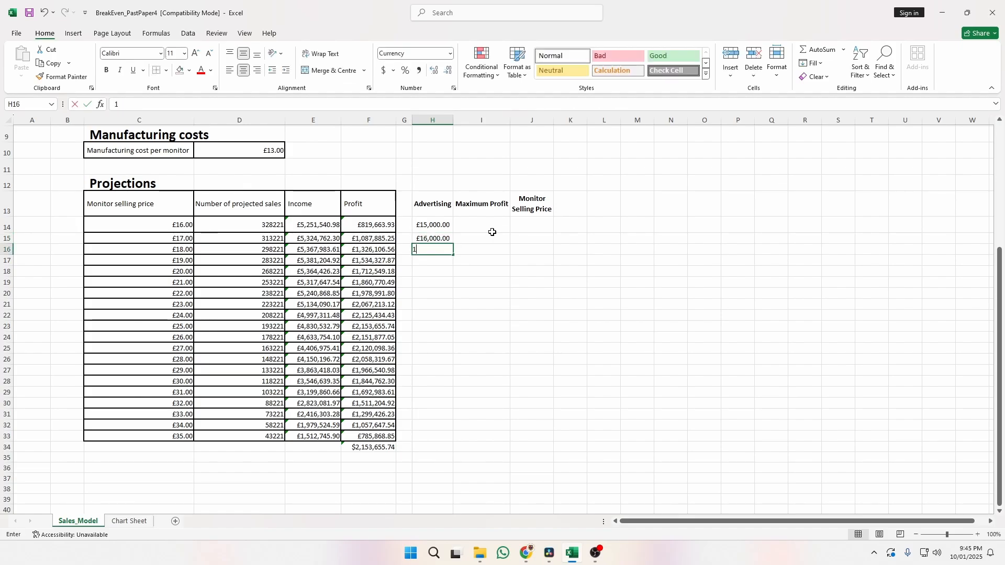
text(17000)
key(Return)
text(18000)
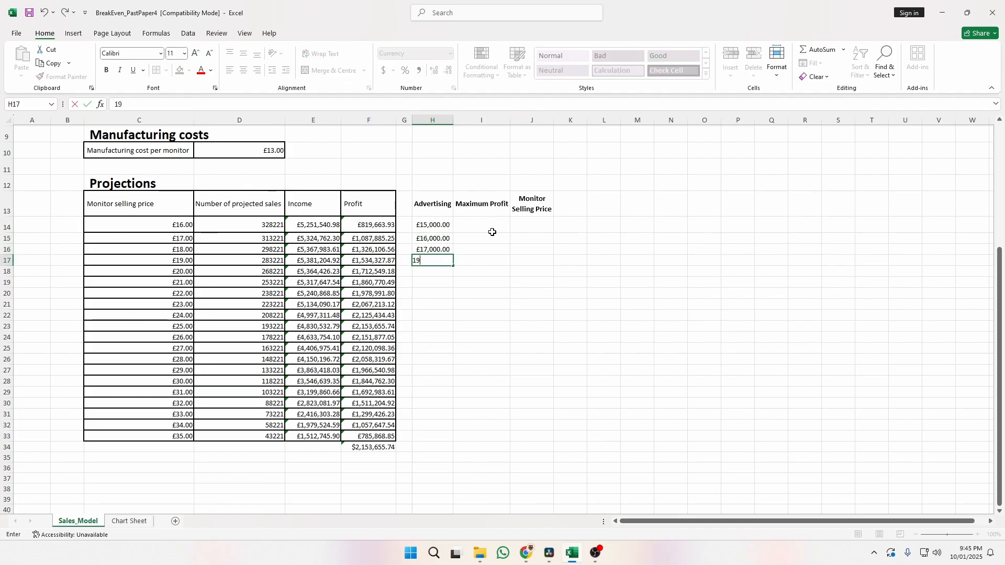
key(Return)
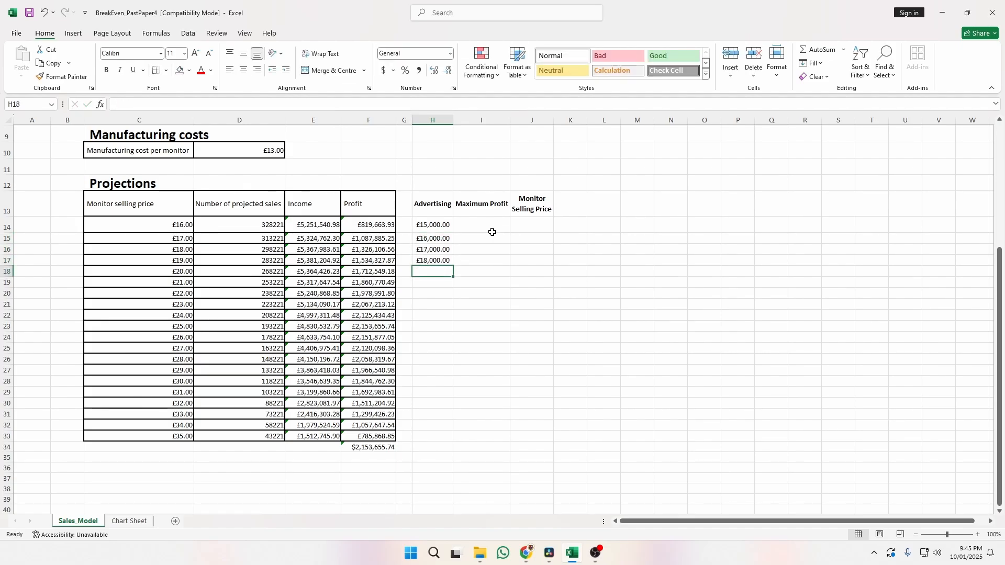
Apply All Borders to the table range H13:J17.
drag(434, 205, 544, 259)
click(165, 70)
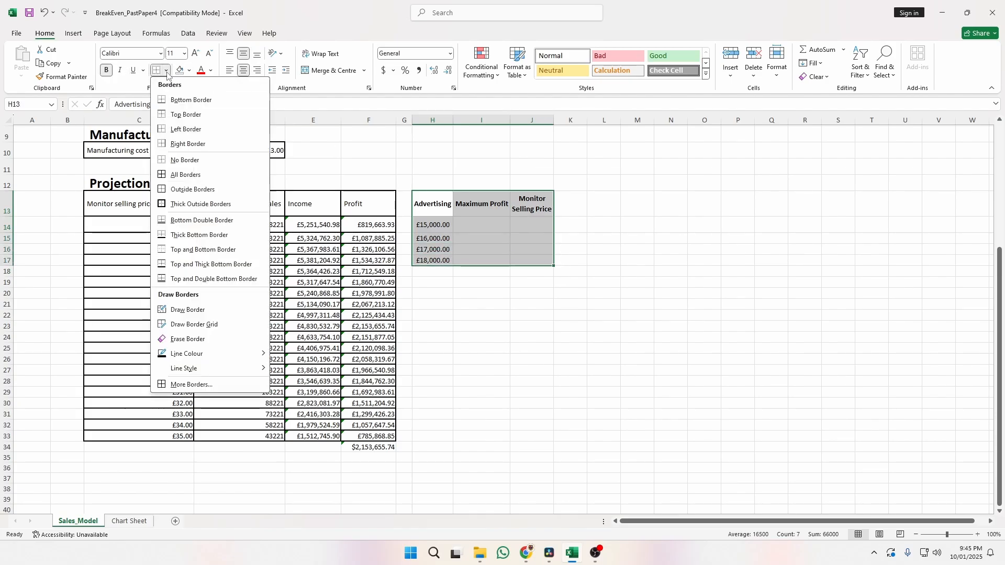
click(204, 173)
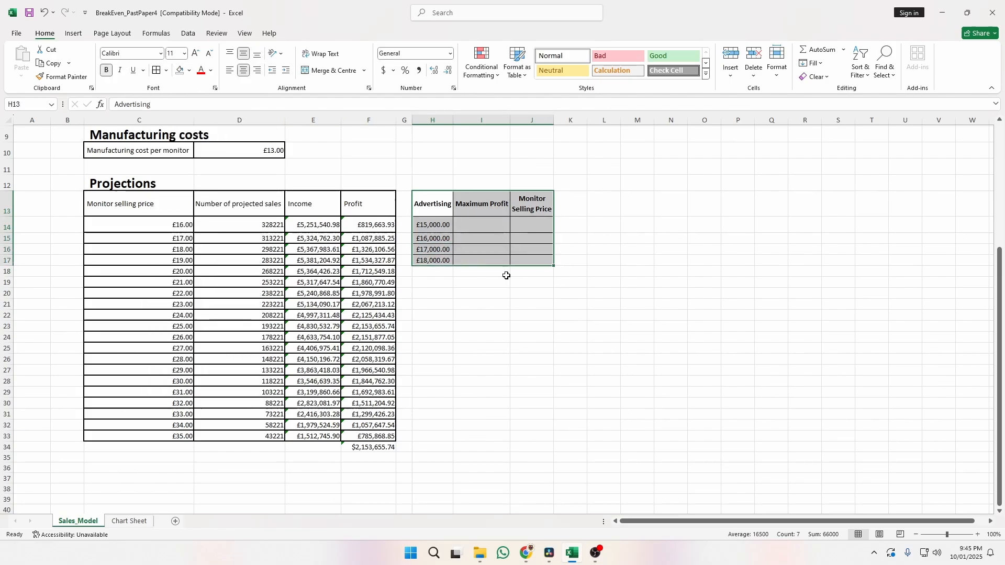
click(506, 303)
click(544, 326)
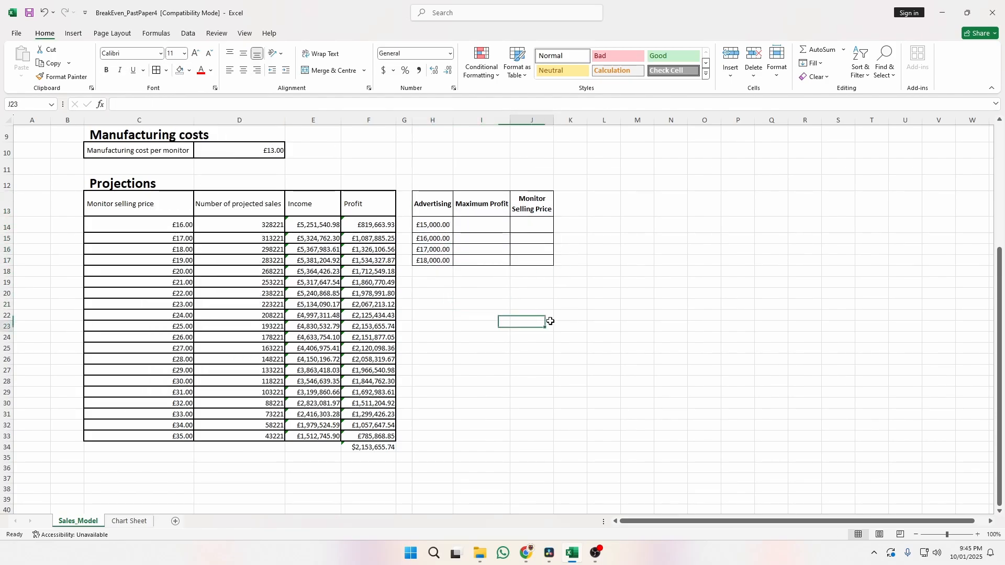
click(489, 226)
Copy the maximum profit from F34 into I14 as a value, £2,153,655.74.
click(380, 448)
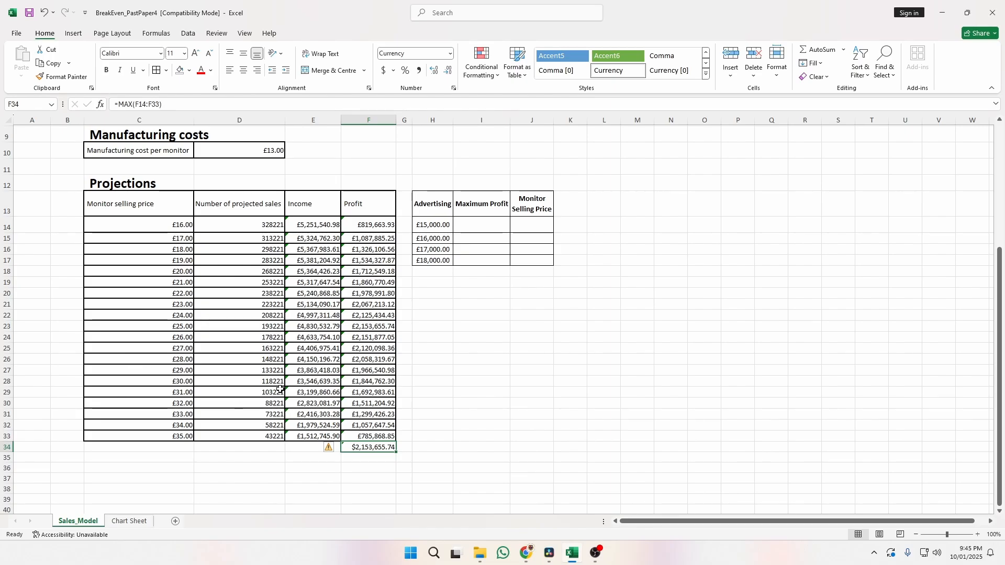
click(401, 471)
click(384, 450)
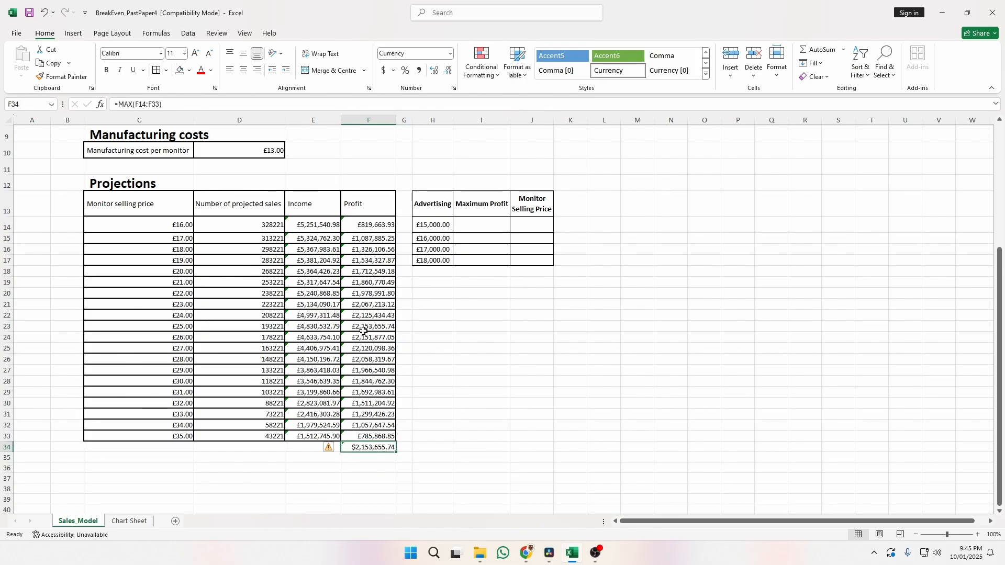
click(490, 379)
scroll(290, 187, up, 1)
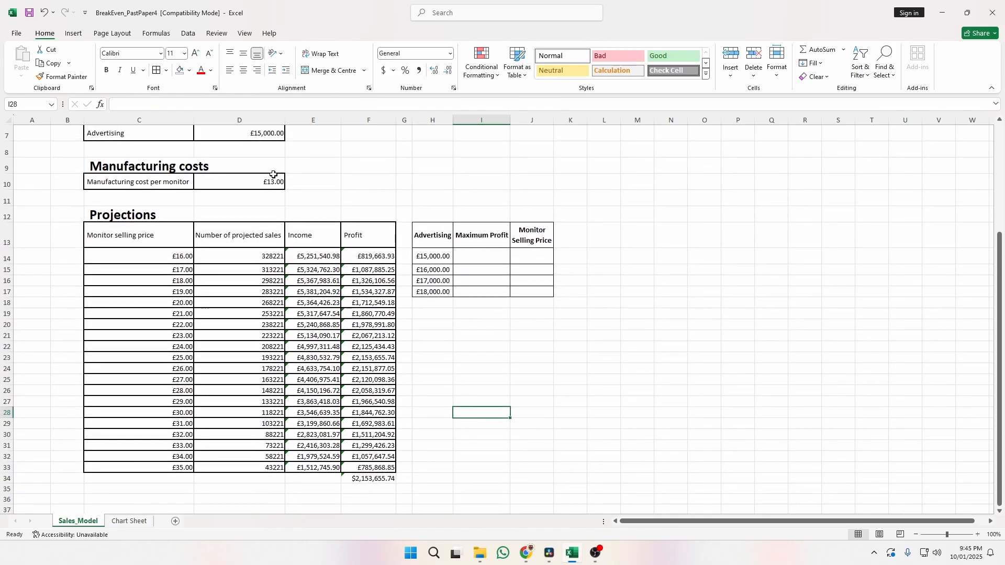
click(267, 135)
click(372, 479)
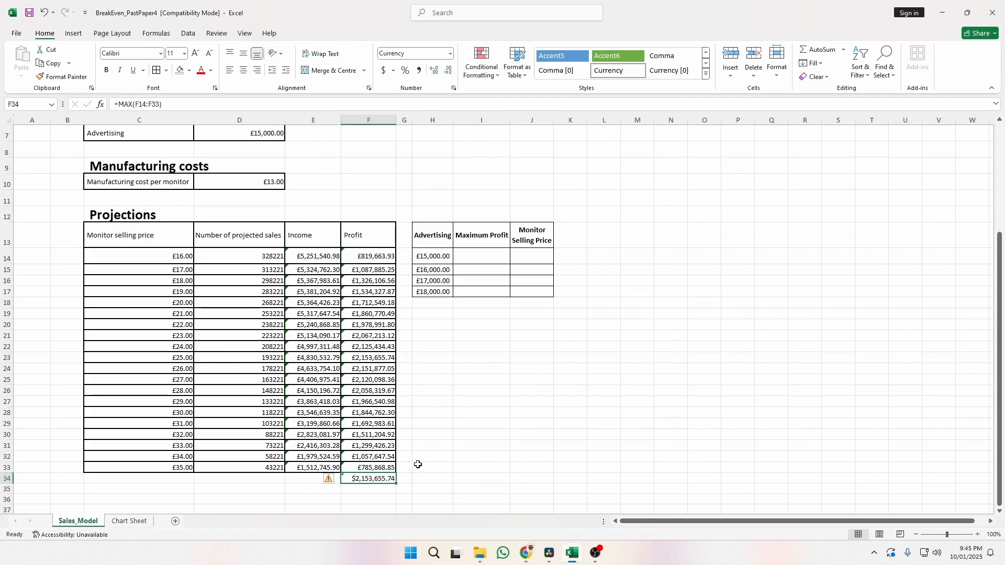
key(ctrl+c)
click(473, 258)
key(ctrl+v)
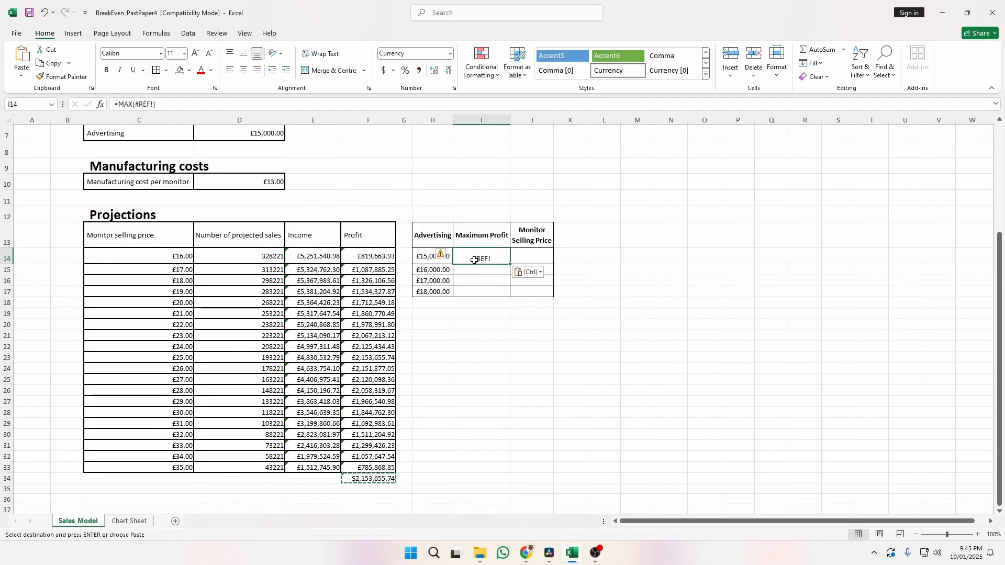
click(535, 272)
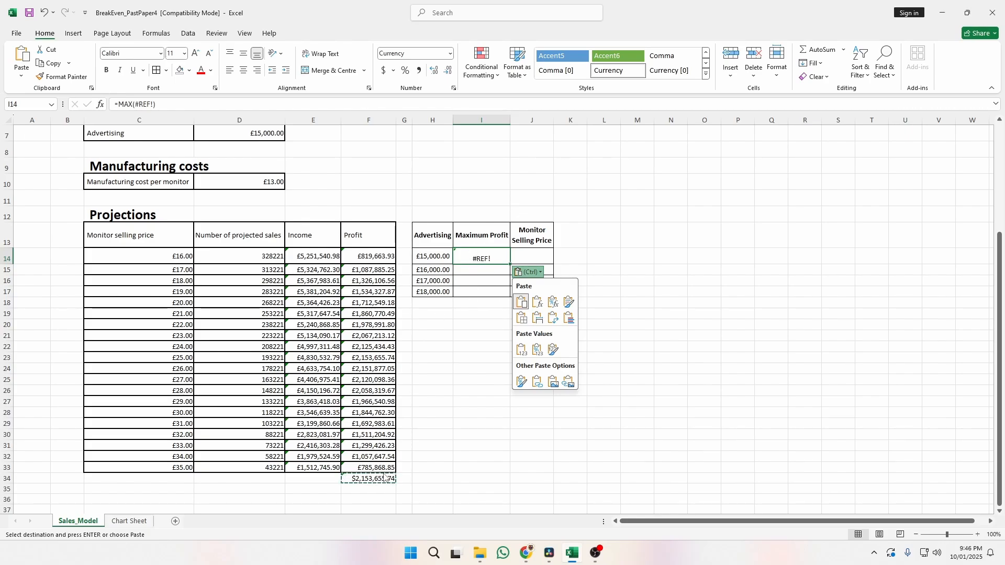
click(522, 350)
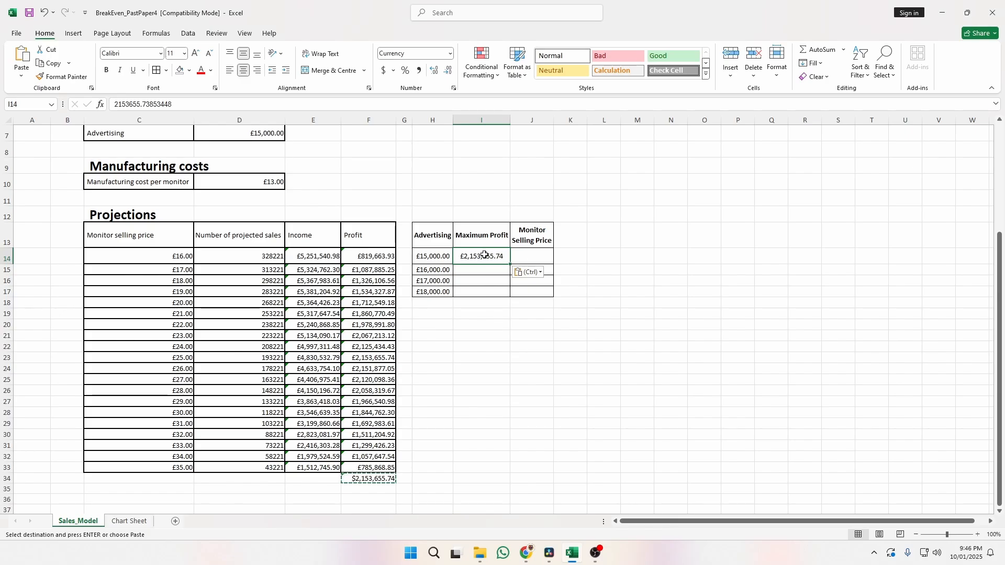
Record the highest-profit row's selling price, £25.00, in J14.
click(537, 255)
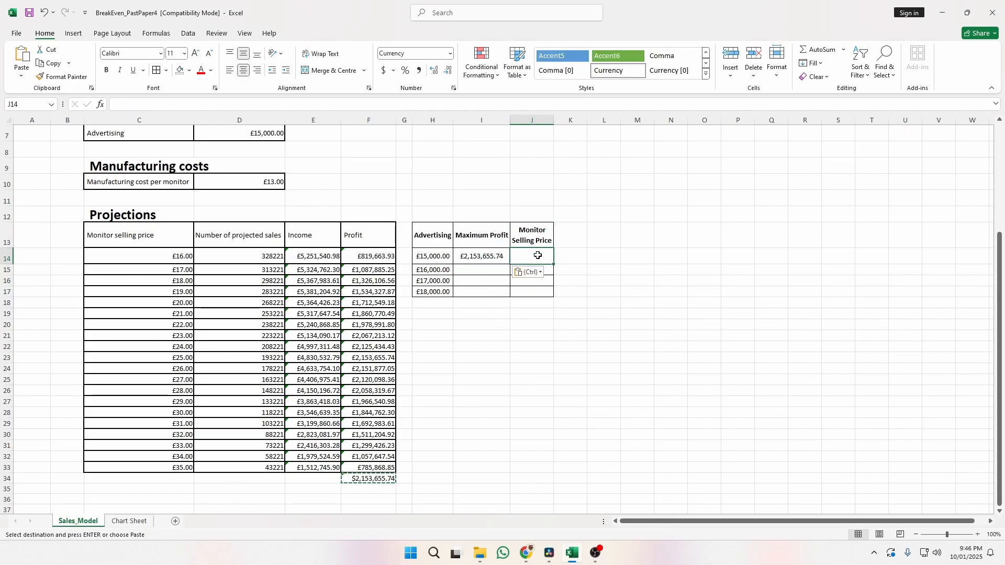
click(382, 362)
click(197, 361)
click(370, 359)
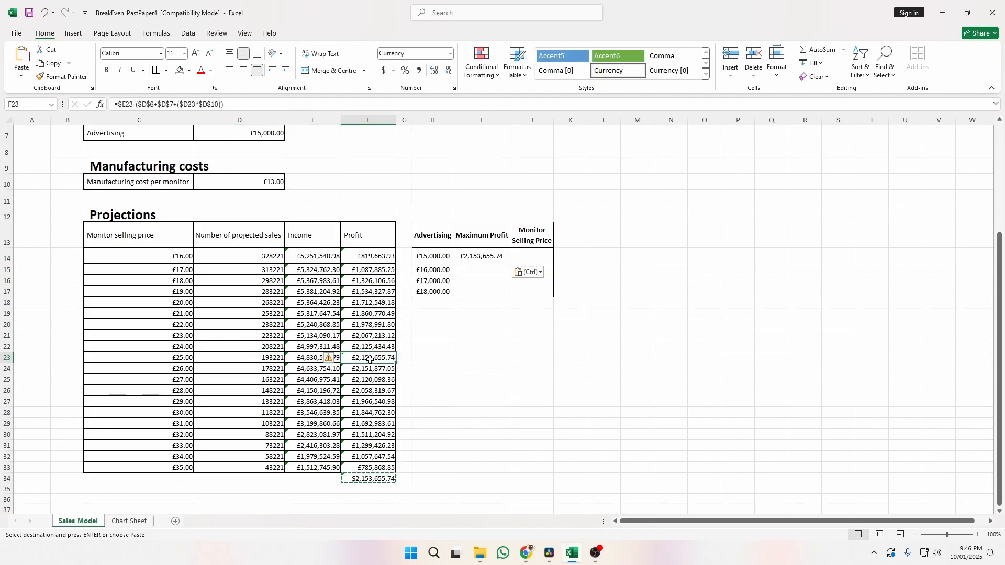
click(178, 357)
click(529, 258)
text(25)
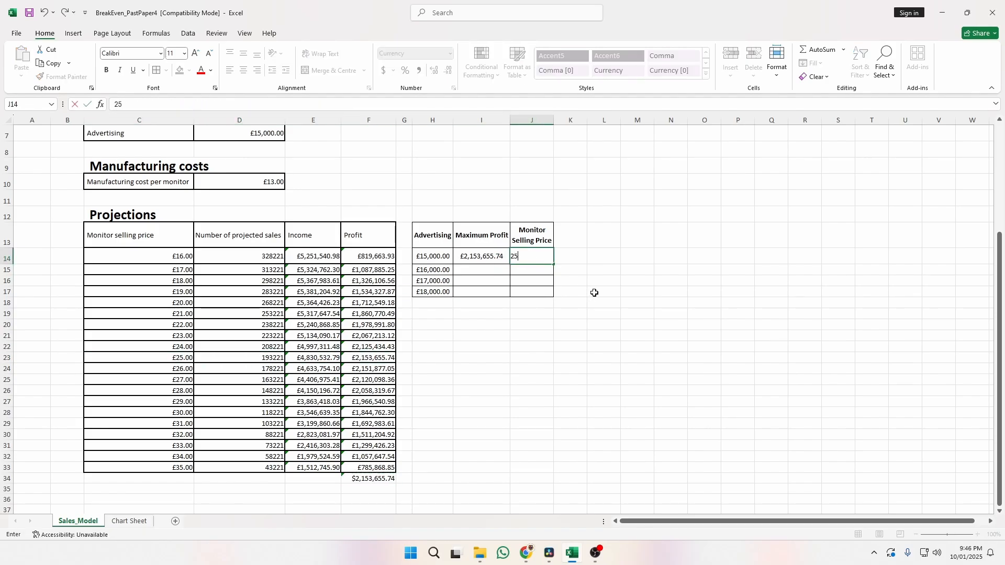
click(633, 272)
click(532, 349)
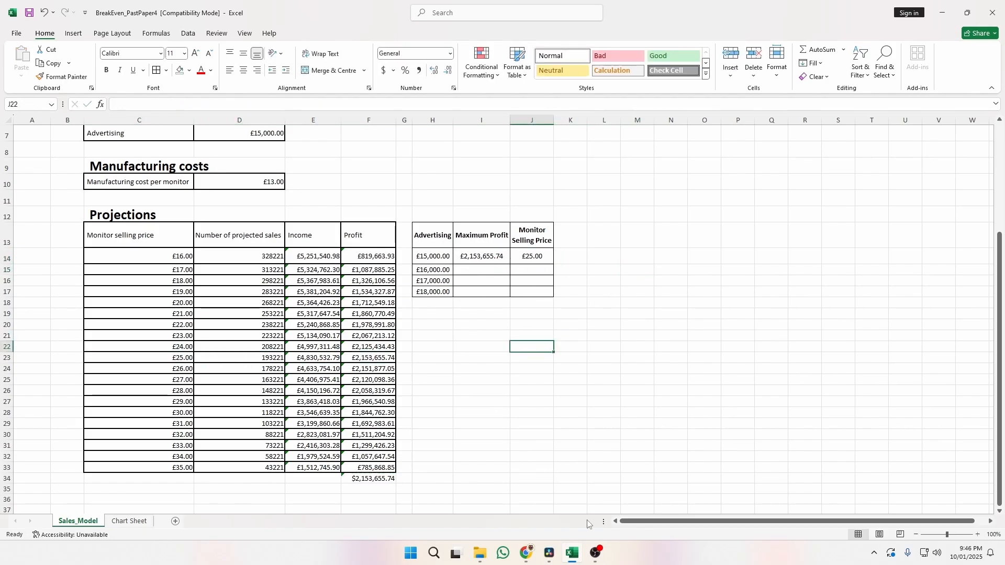
click(451, 390)
key(alt+Tab)
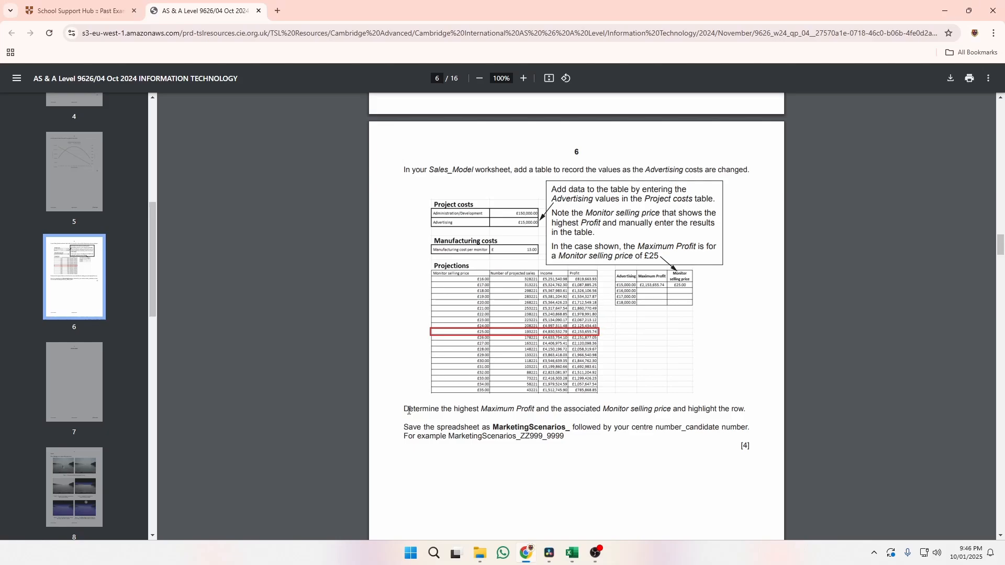
Highlight the instruction about marking the highest Maximum Profit row, then return to Excel.
drag(404, 410, 743, 415)
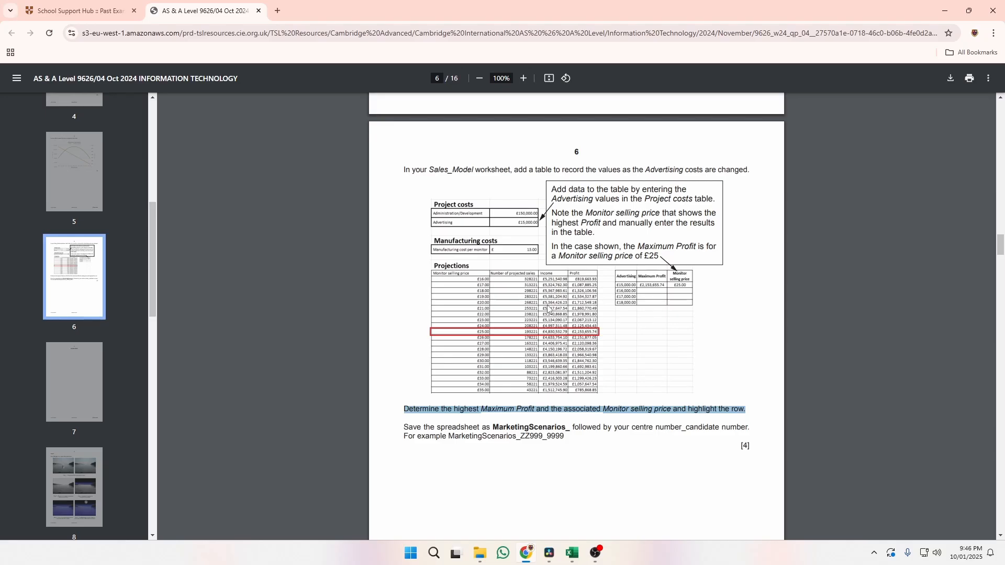
key(alt+Tab)
click(500, 326)
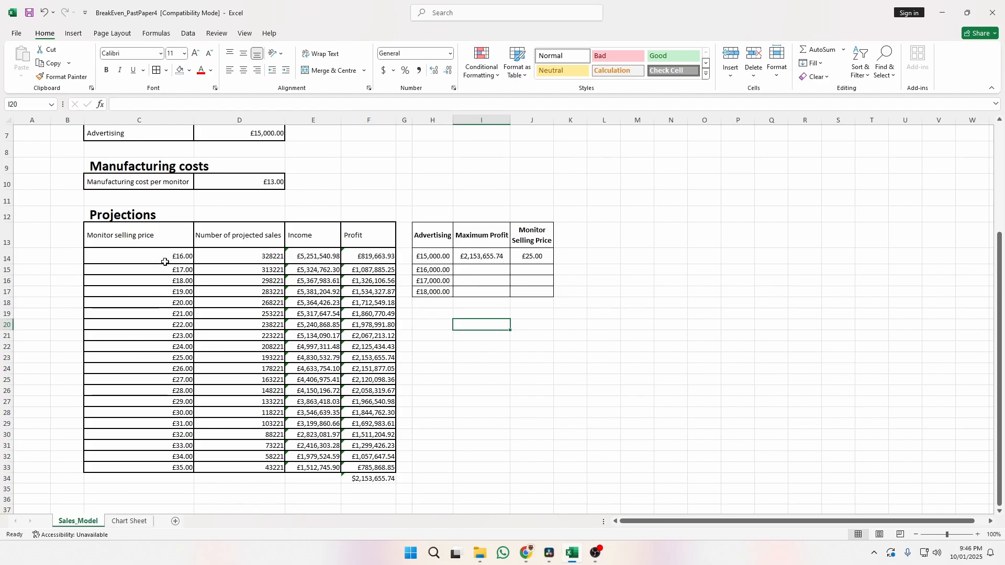
Select C14:F33 and start a New Rule using a formula to determine which cells to format.
drag(142, 256, 377, 466)
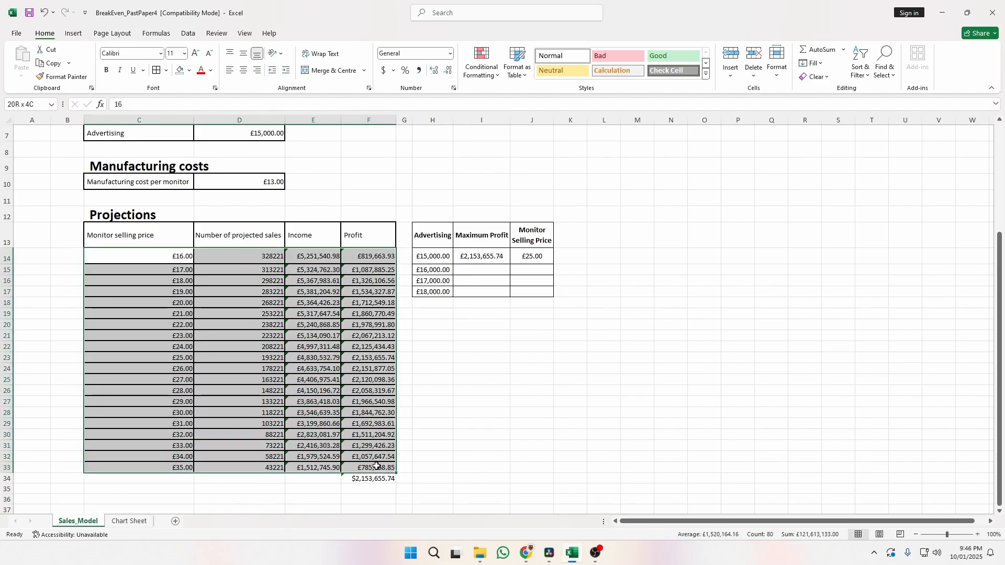
click(488, 68)
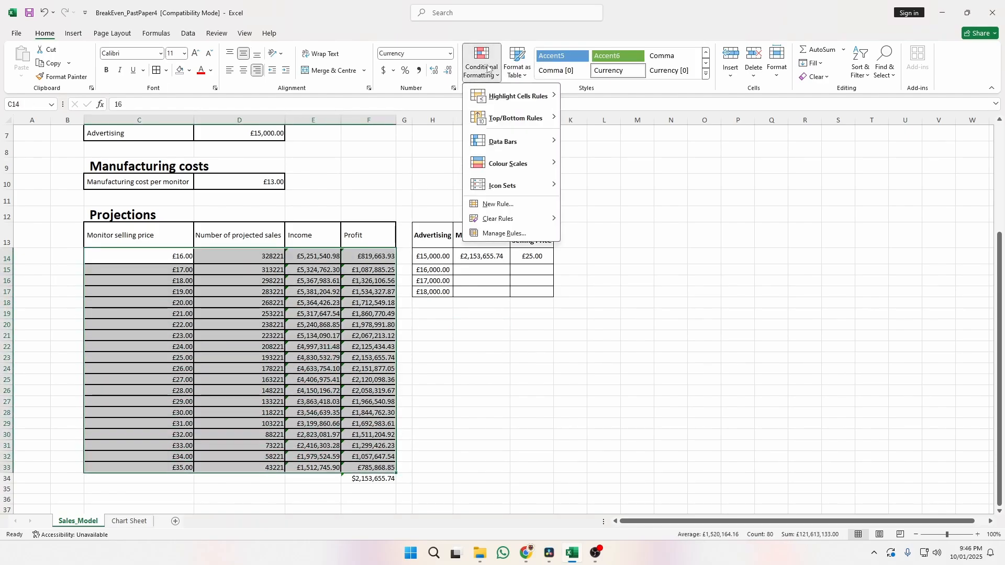
click(520, 204)
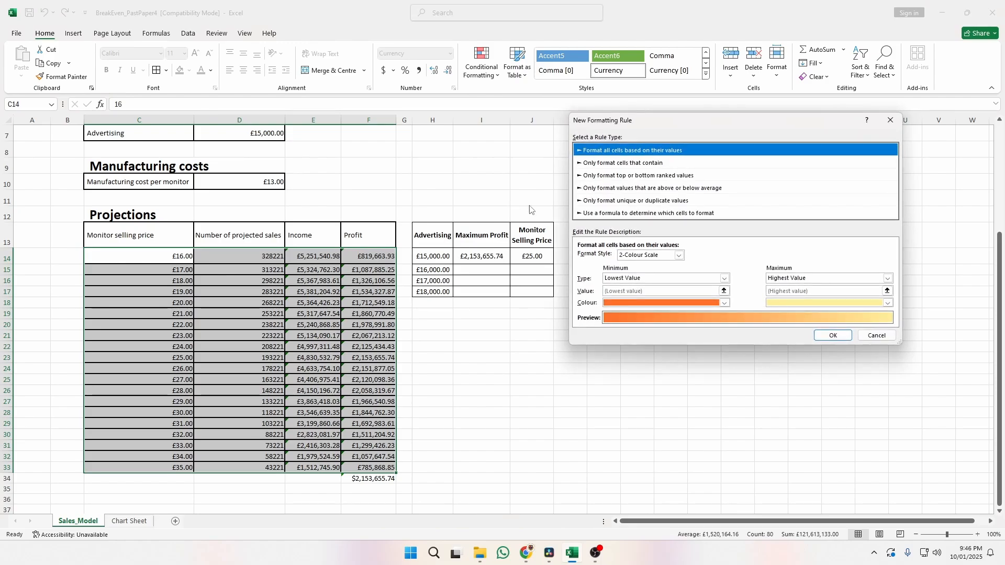
click(616, 214)
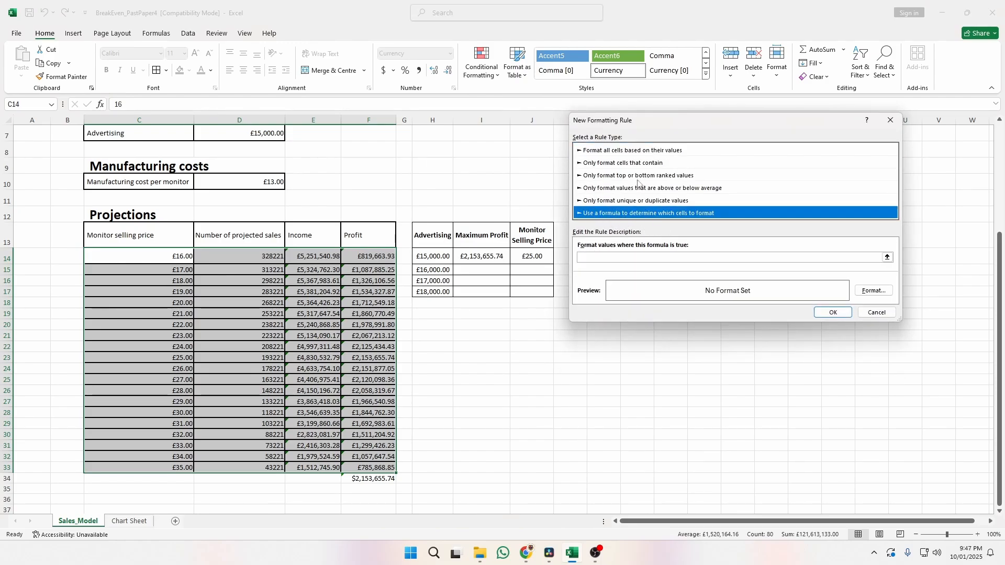
click(649, 256)
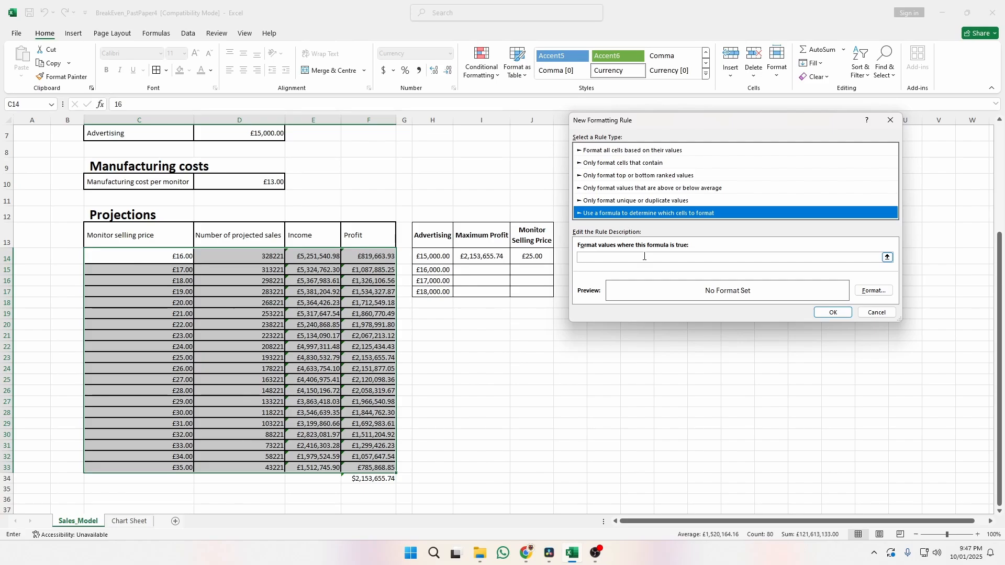
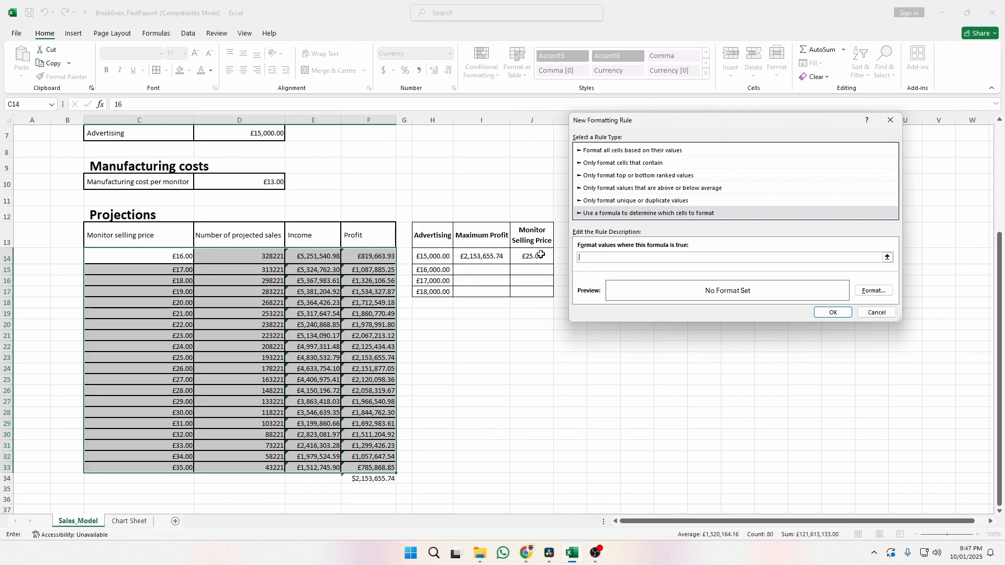
Add the conditional formatting rule =$F14=$F$34 with a yellow fill to highlight the maximum-profit row.
click(365, 260)
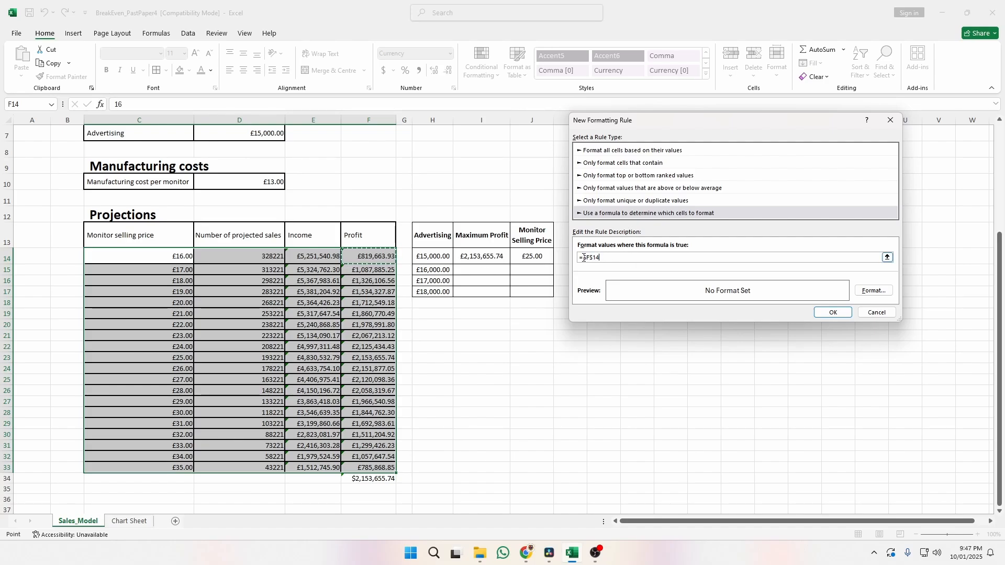
drag(583, 257, 603, 258)
click(603, 258)
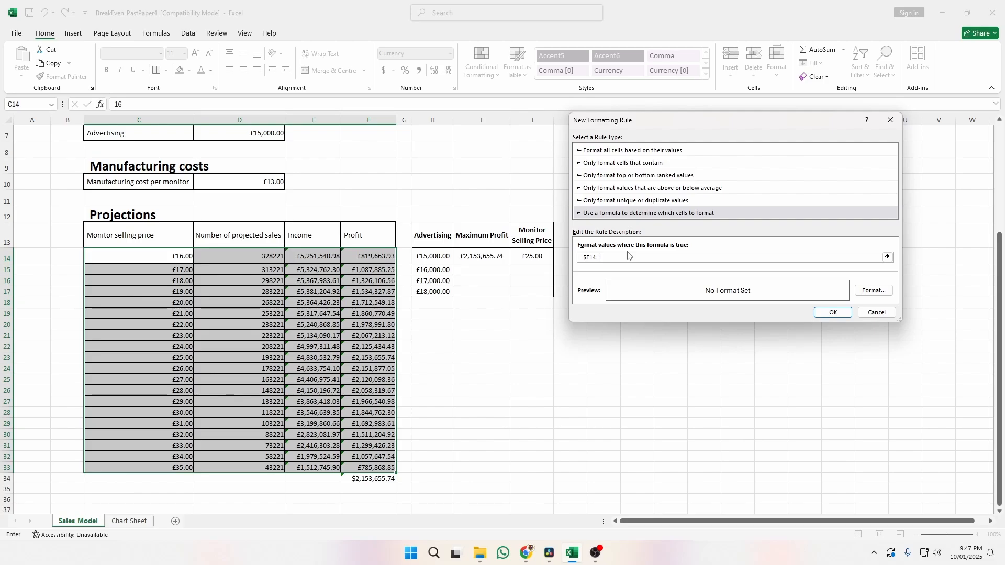
click(369, 479)
click(867, 293)
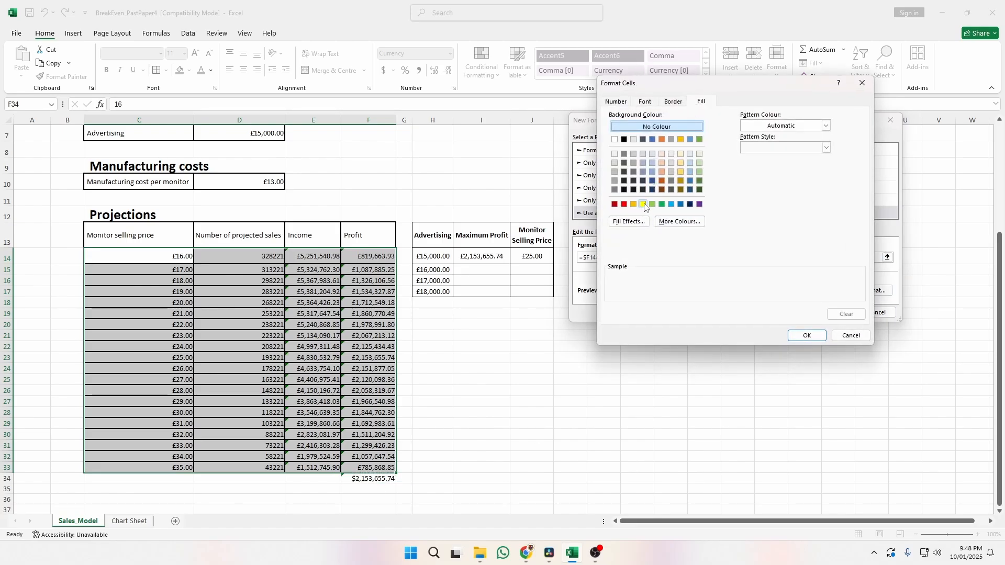
click(642, 204)
click(808, 336)
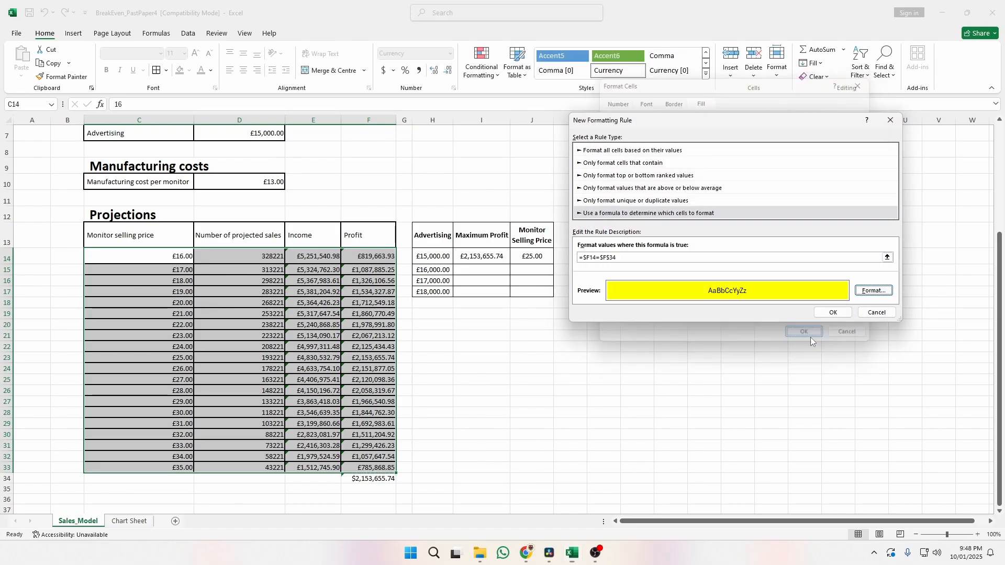
click(833, 312)
click(479, 389)
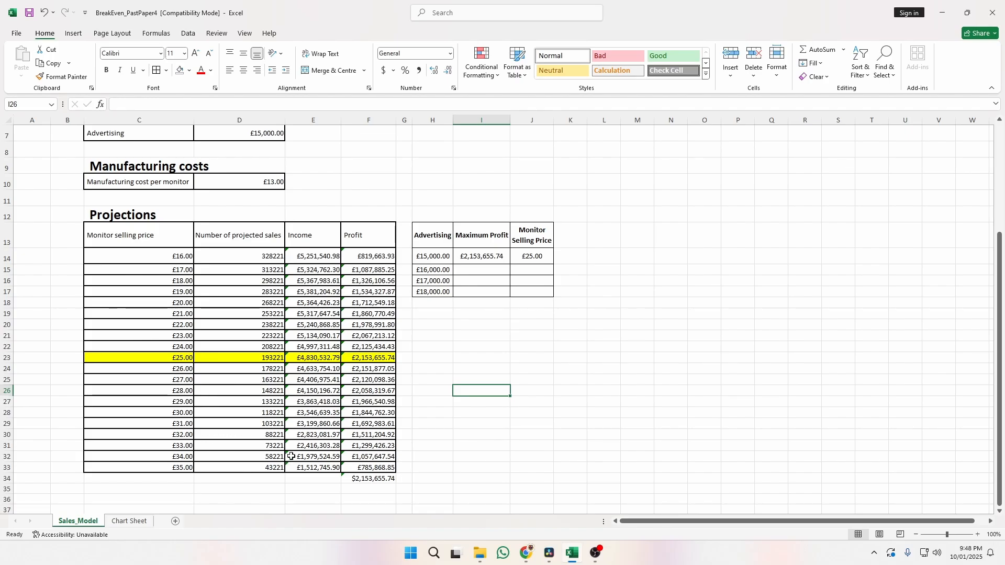
click(478, 65)
click(514, 235)
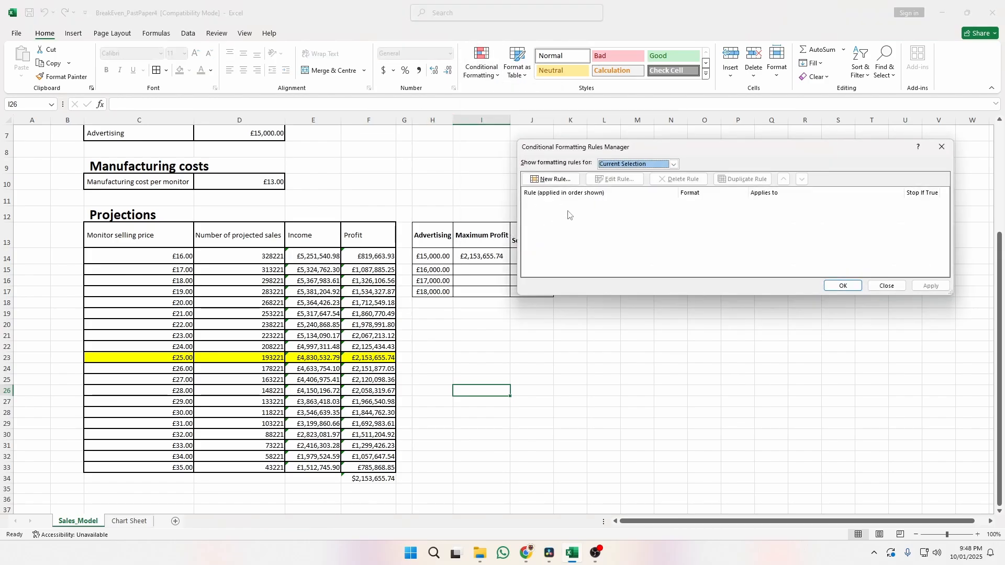
key(Escape)
drag(105, 256, 361, 468)
click(477, 65)
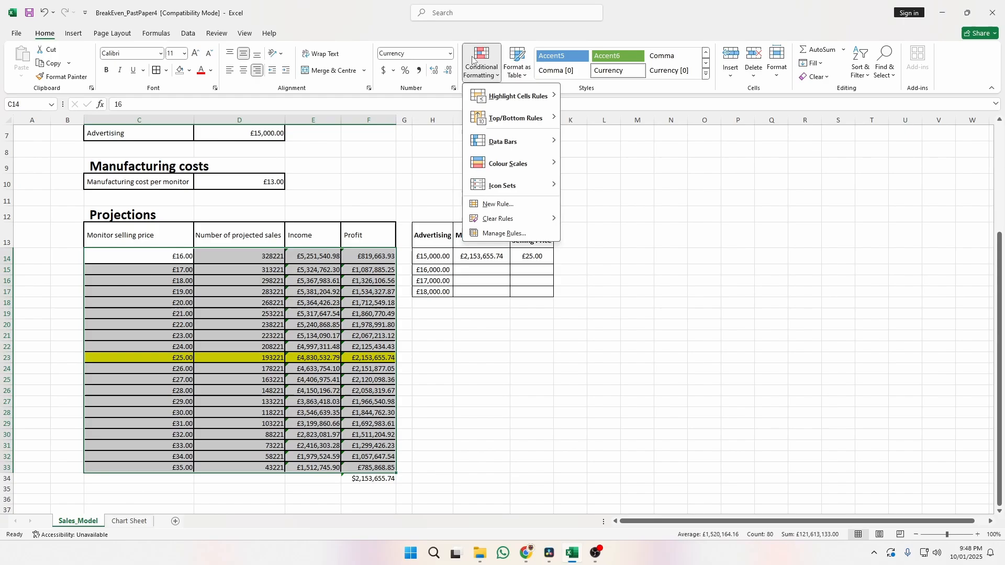
click(525, 234)
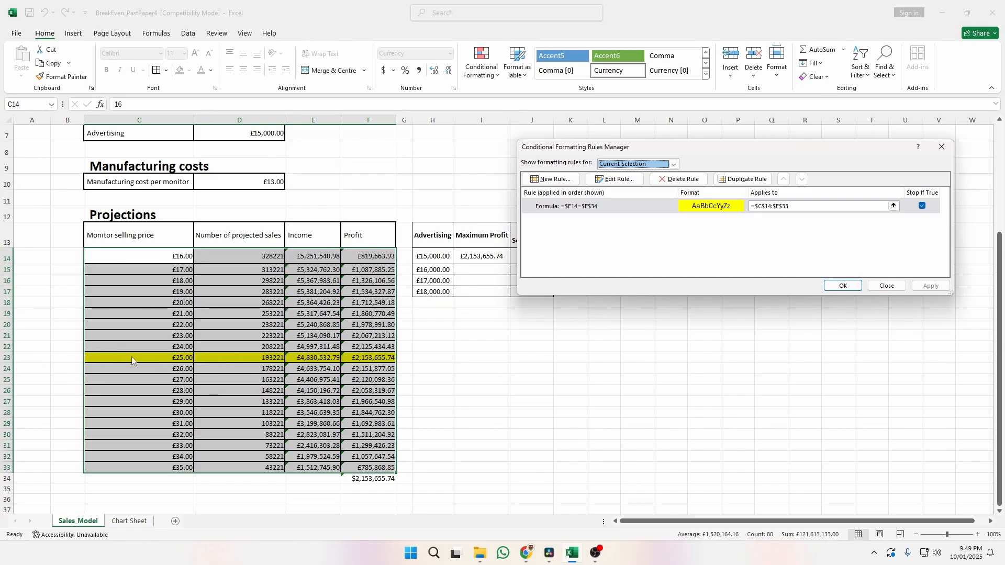
Change the Advertising amount in D7 to 16000.
click(840, 286)
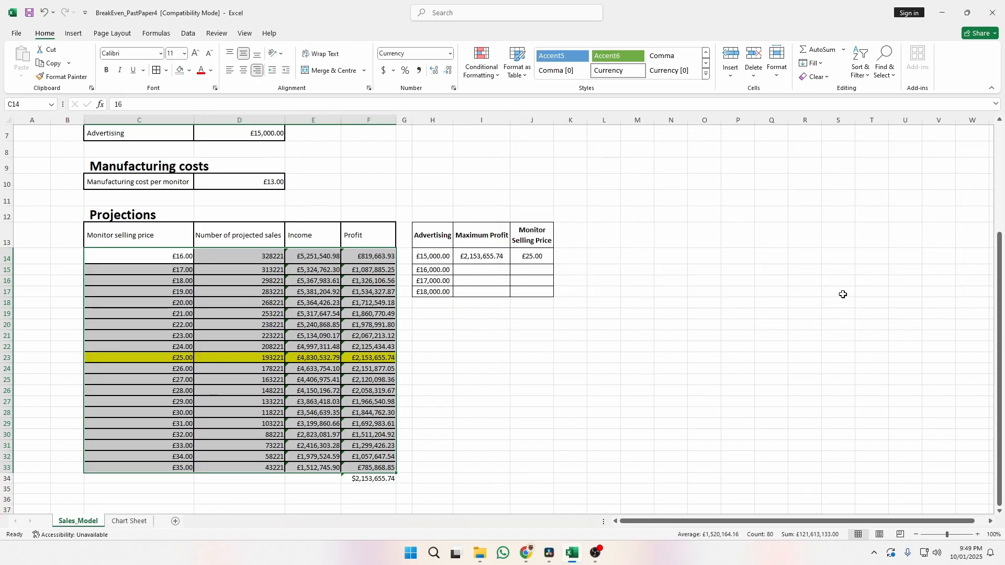
click(441, 379)
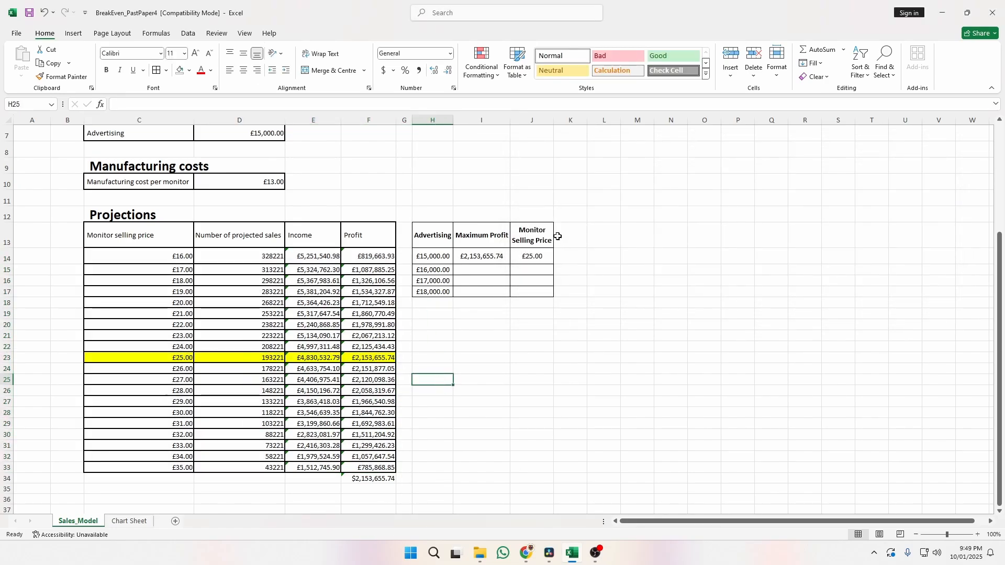
click(276, 135)
text(16)
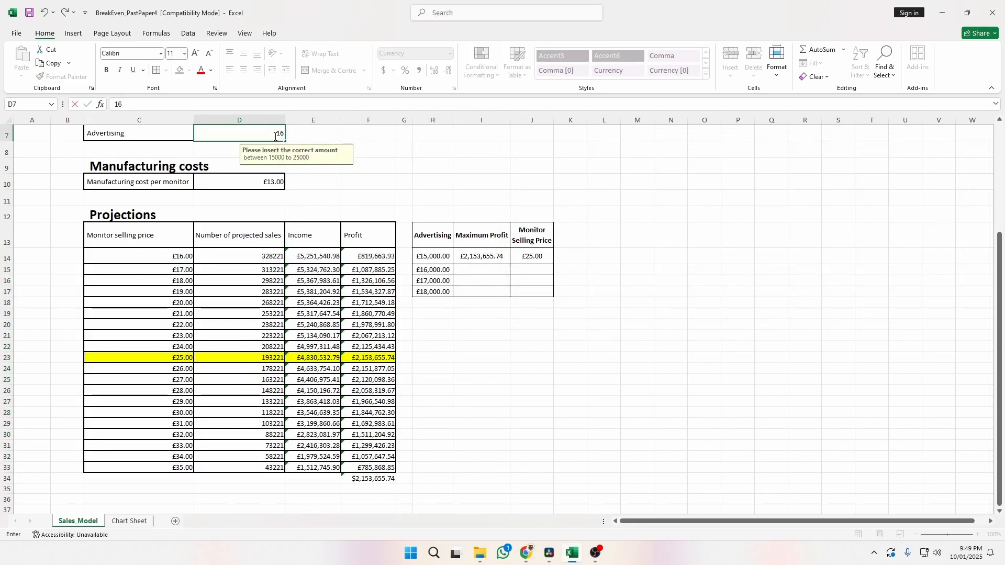
text(000)
key(Return)
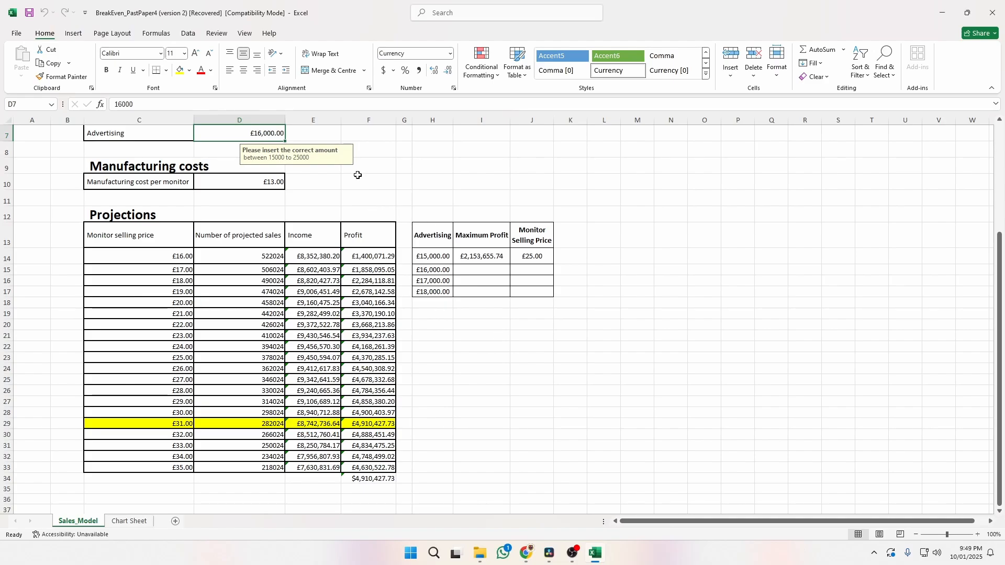
click(374, 167)
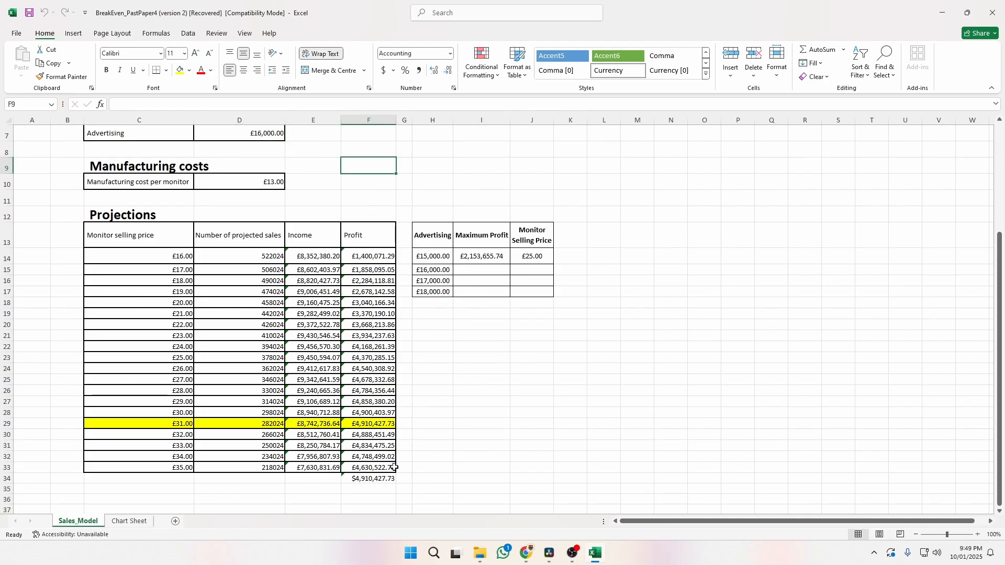
Record £4,910,427.73 as a pasted value in I15 and a £31 selling price in J15.
click(376, 424)
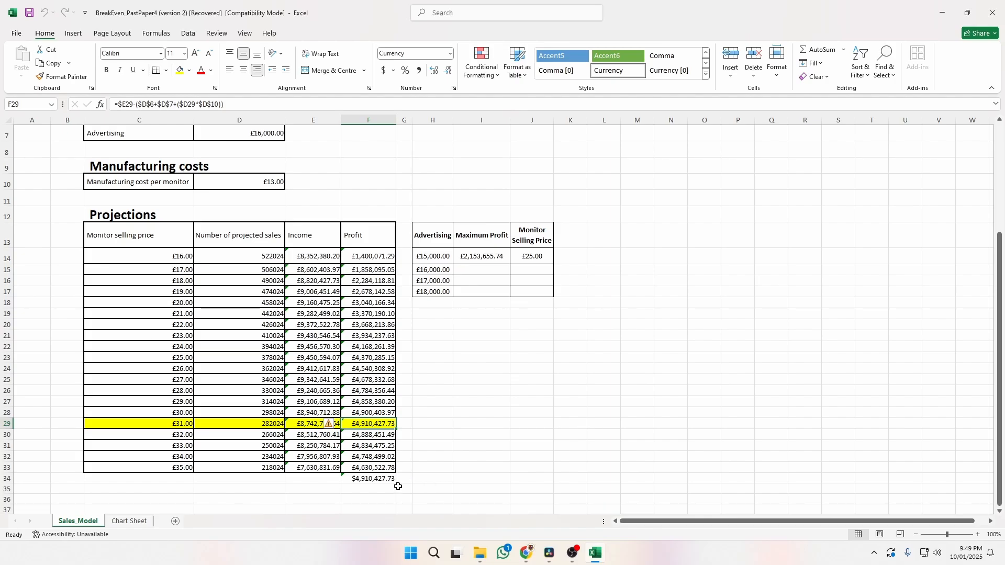
key(ctrl+c)
click(477, 271)
key(ctrl+v)
click(522, 285)
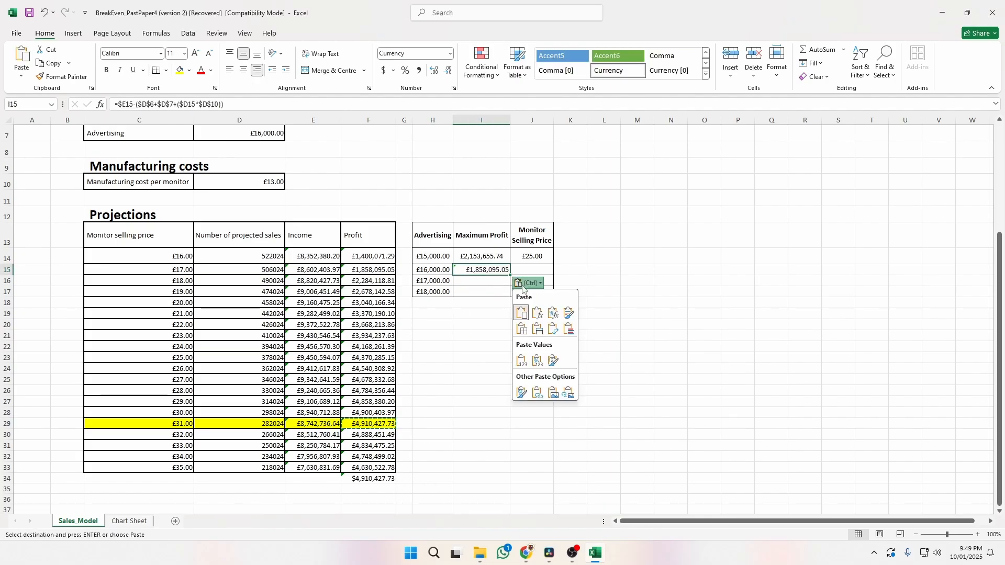
click(523, 364)
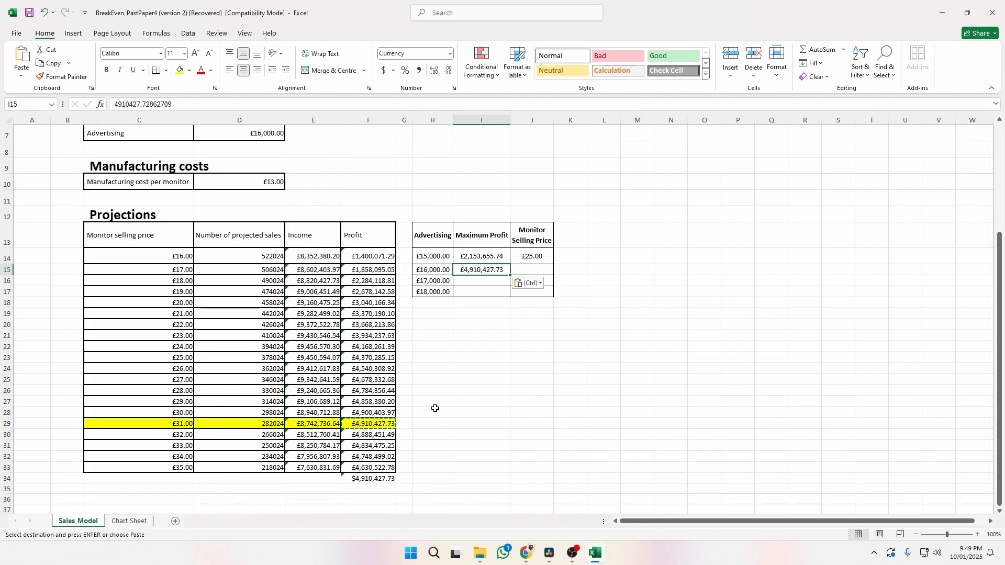
click(544, 267)
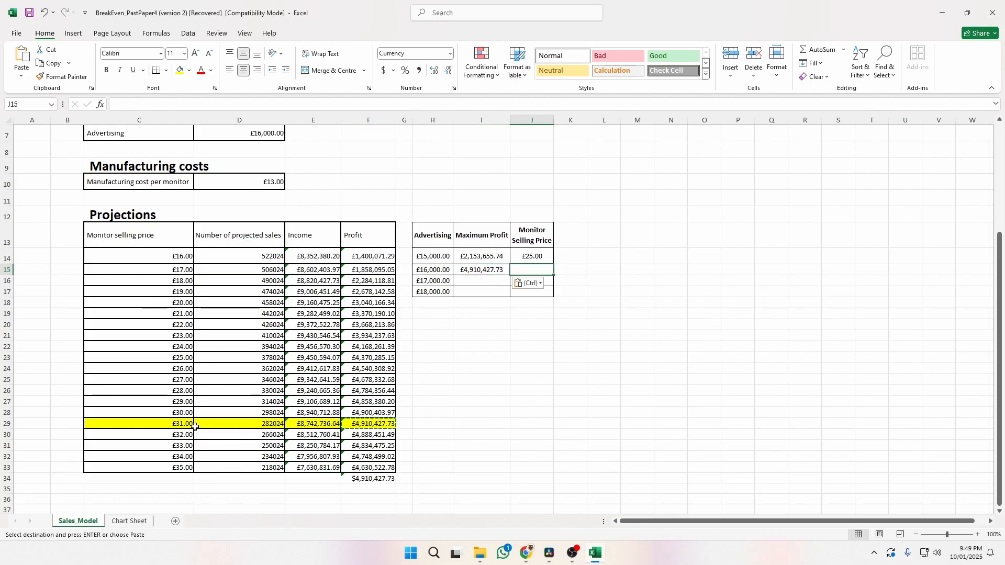
text(31)
click(564, 406)
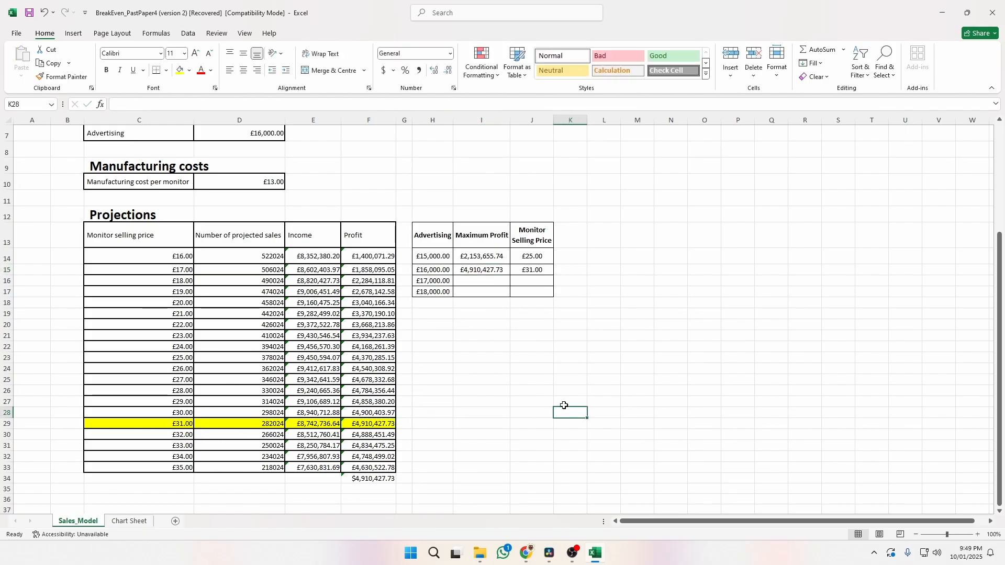
click(260, 138)
Set Advertising to 17,000, then record the maximum profit value in I16 and £31 in J16.
text(17,000)
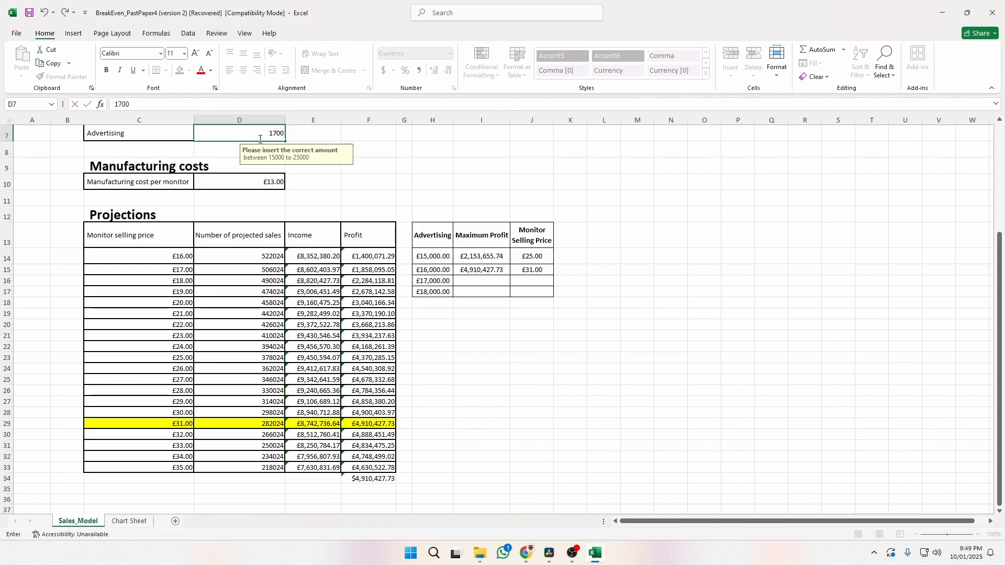
key(Return)
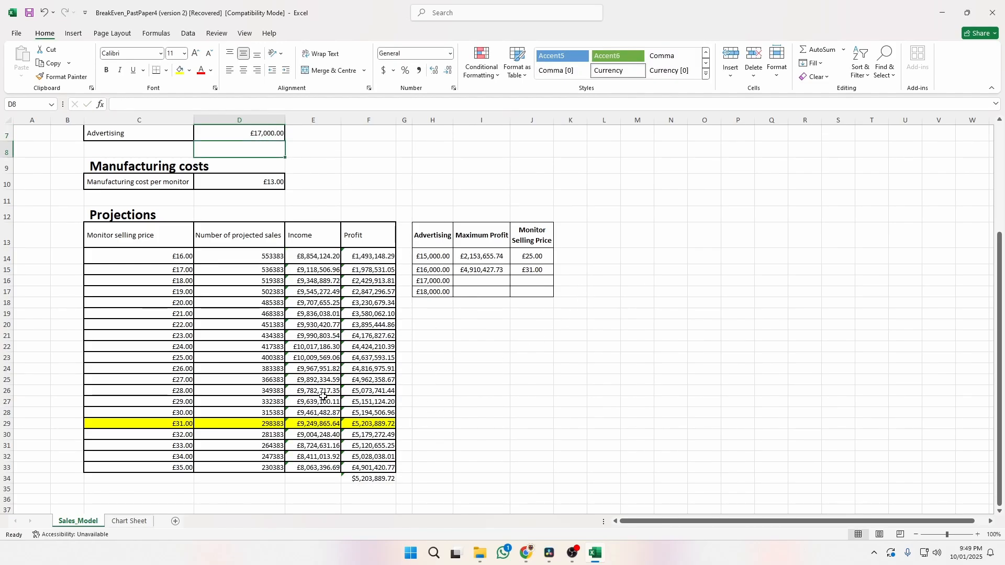
click(385, 479)
key(ctrl+c)
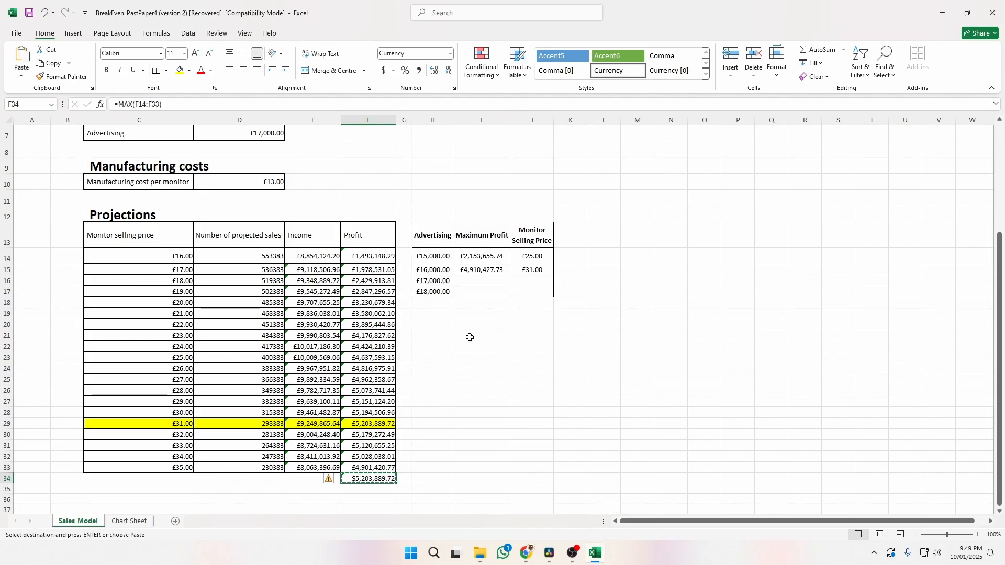
click(476, 281)
key(ctrl+v)
click(525, 294)
click(520, 373)
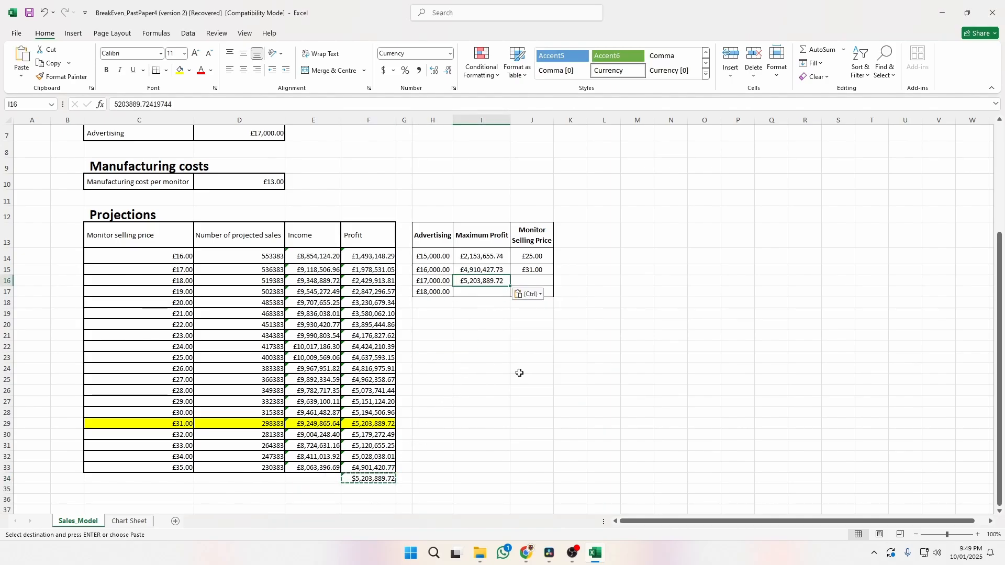
click(531, 279)
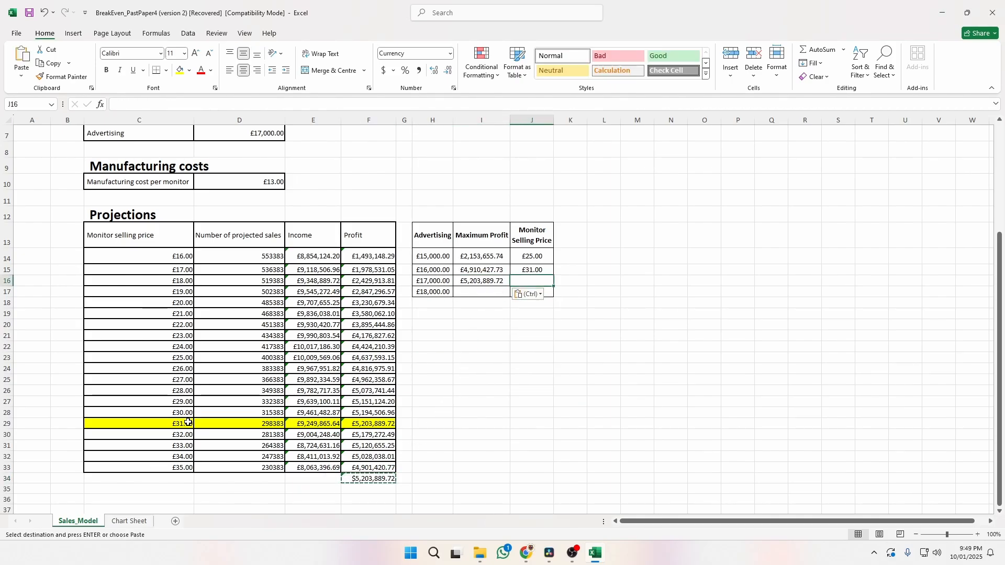
text(31)
key(Return)
click(473, 369)
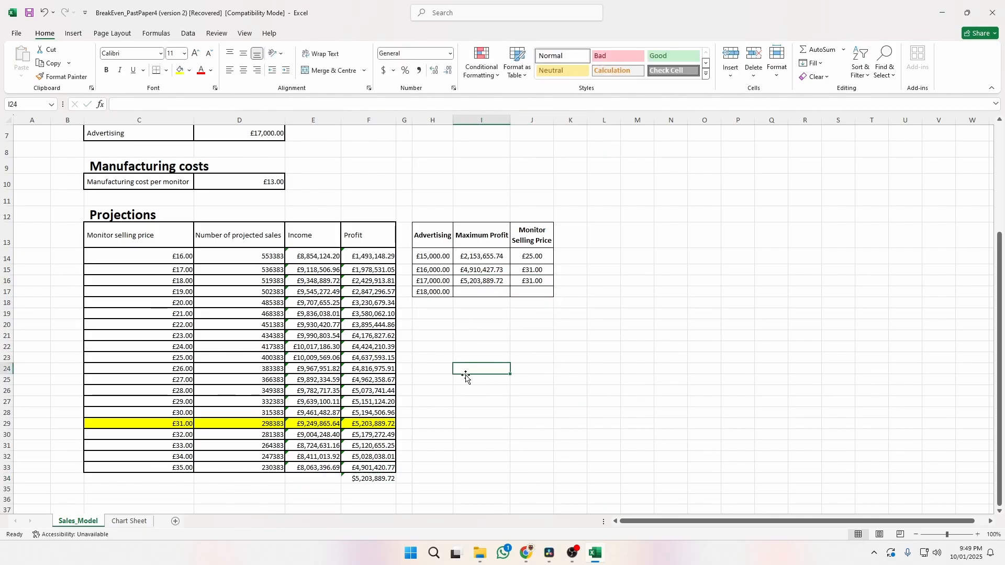
Set Advertising to 18000, then record the maximum profit value in I17 and £25 in J17.
click(241, 132)
text(18000)
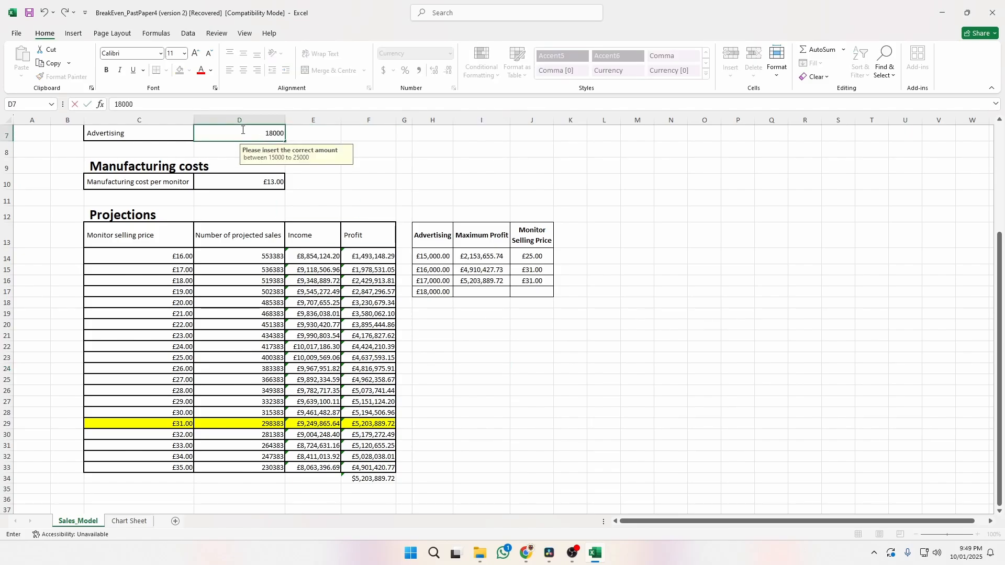
key(Return)
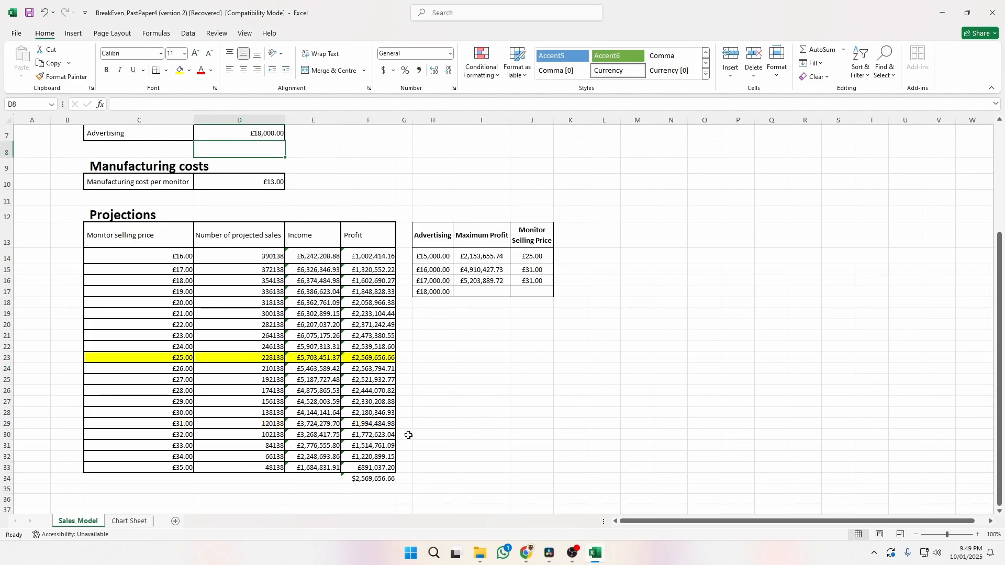
click(390, 479)
key(ctrl+c)
click(498, 290)
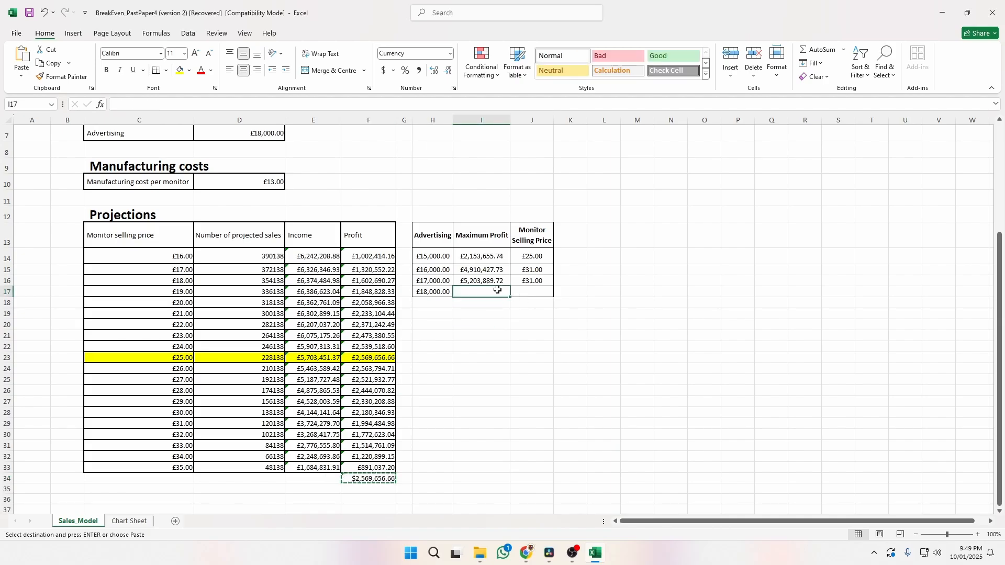
key(ctrl+v)
click(527, 305)
click(520, 382)
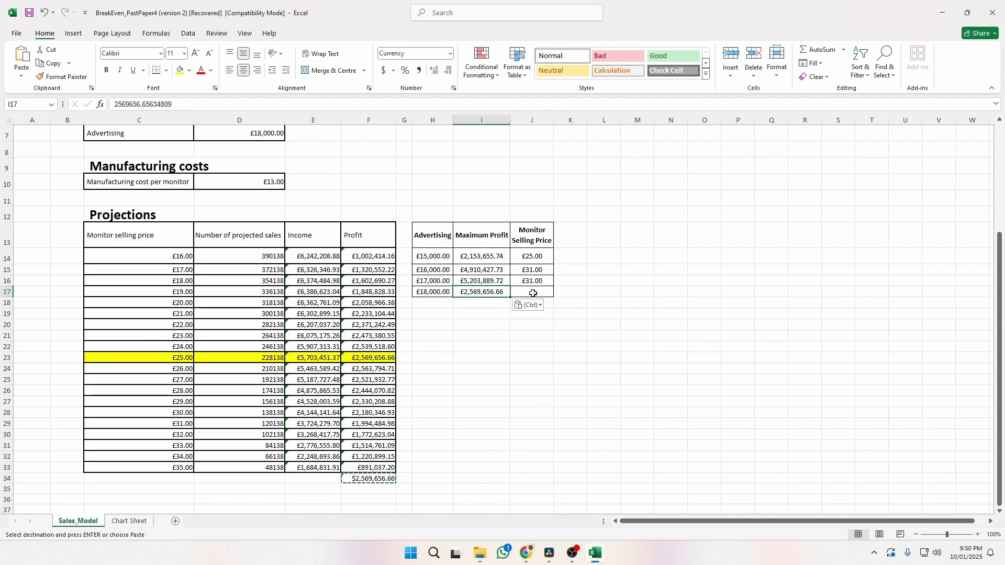
click(533, 293)
text(25)
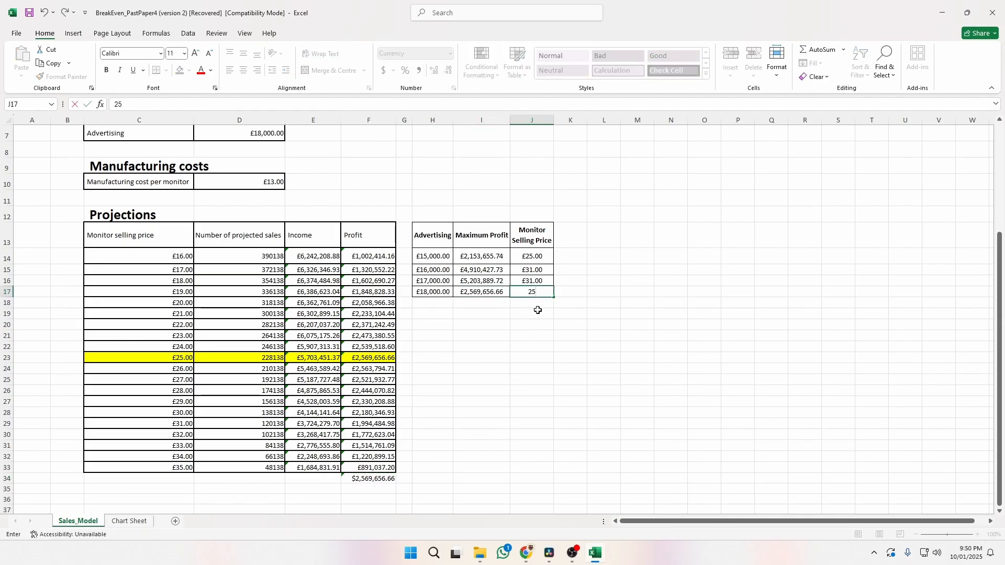
click(539, 316)
Clear the text highlight in the exam paper and return to the Sales_Model workbook.
key(alt+Tab)
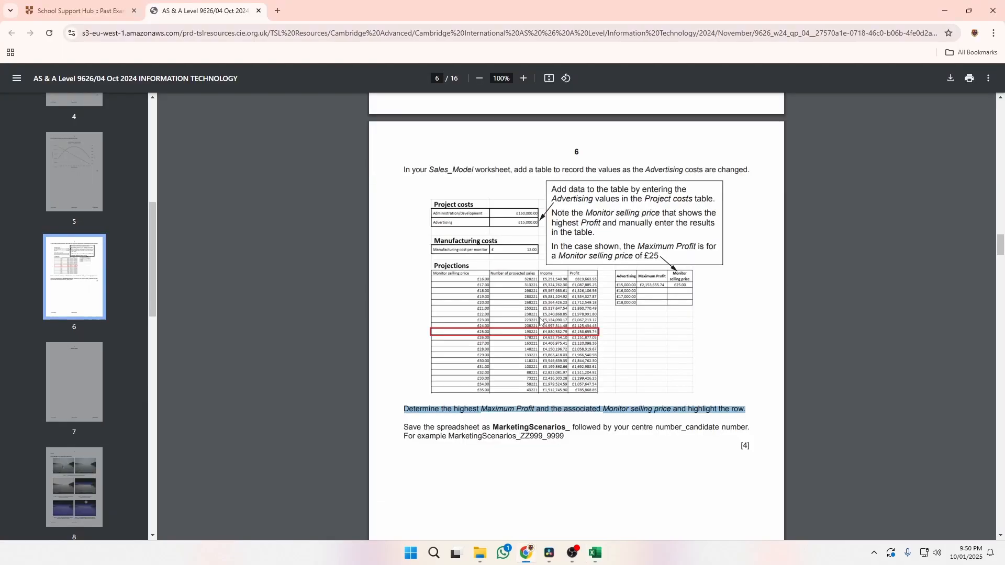
click(516, 432)
key(alt+Tab)
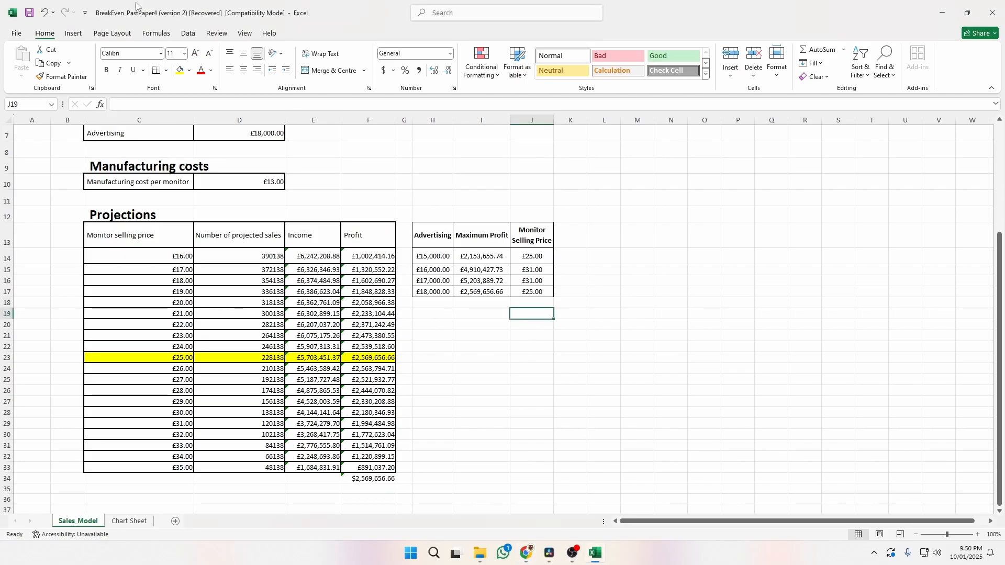